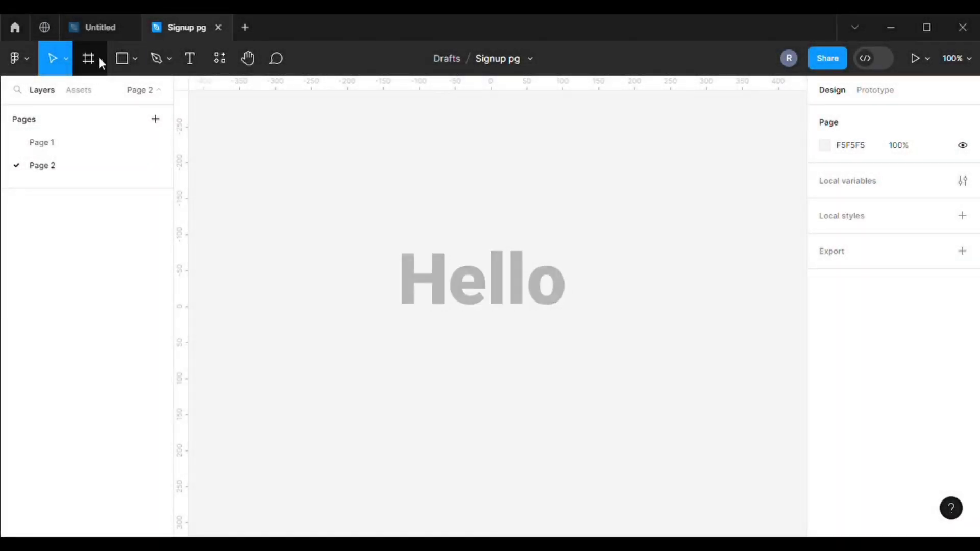
Step: Add an empty 1440×1024 Desktop preset frame on Page 2 with the Frame tool
{"action": "left_click", "coordinate": [100, 60]}
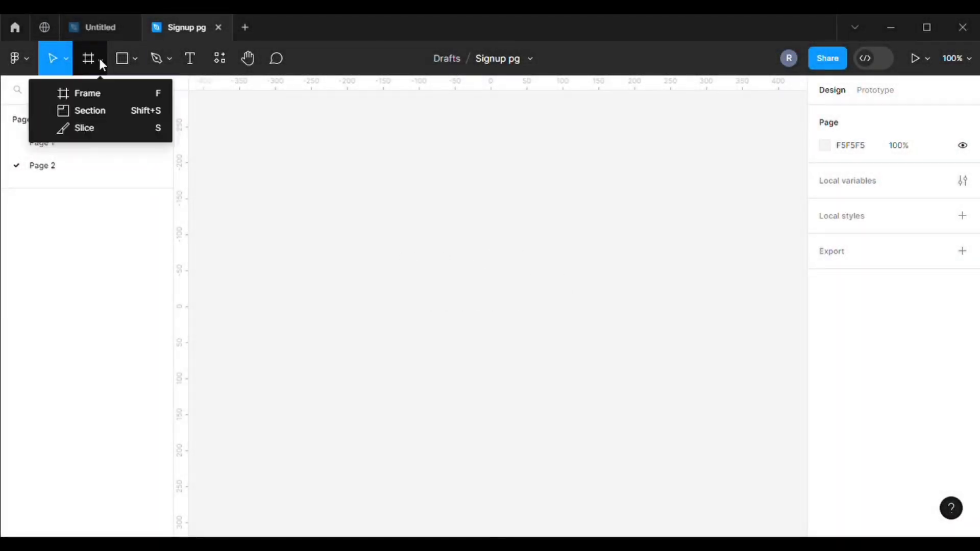
{"action": "left_click", "coordinate": [115, 93]}
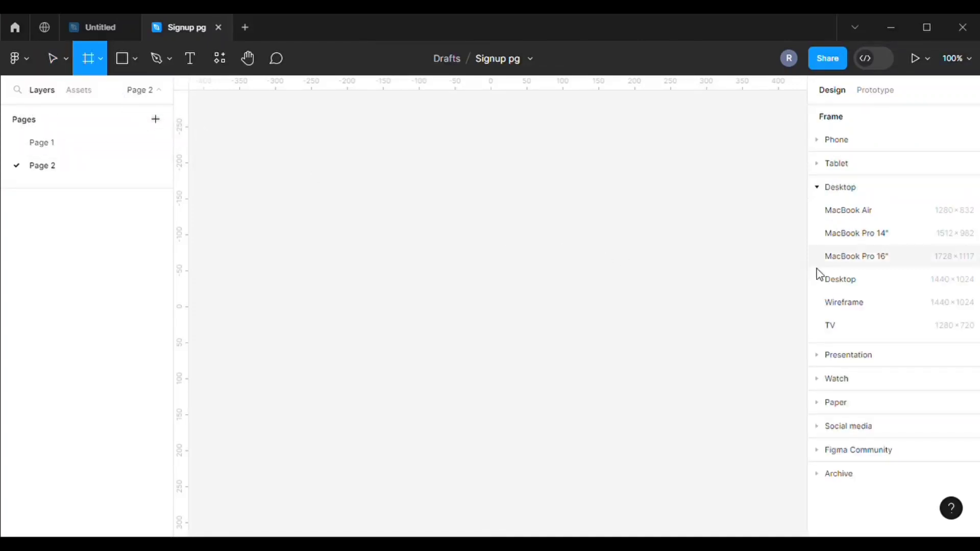
{"action": "left_click", "coordinate": [831, 280]}
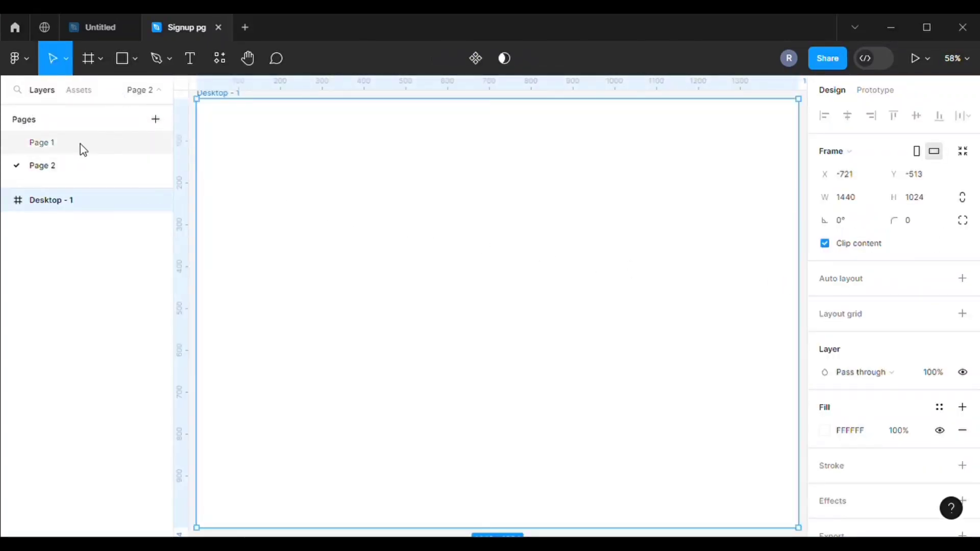
Step: Copy the lavender floating-discs photo from Page 1
{"action": "left_click", "coordinate": [83, 145]}
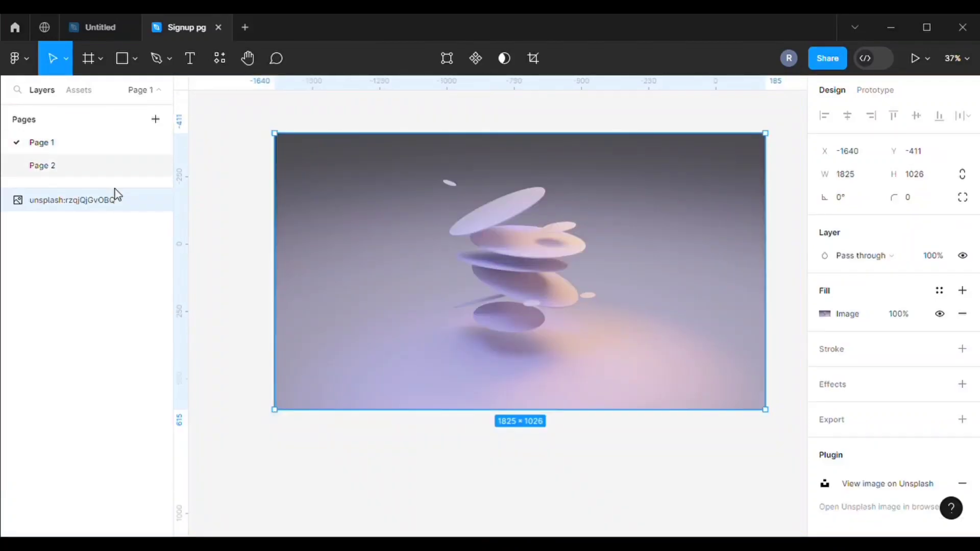
{"action": "right_click", "coordinate": [433, 242]}
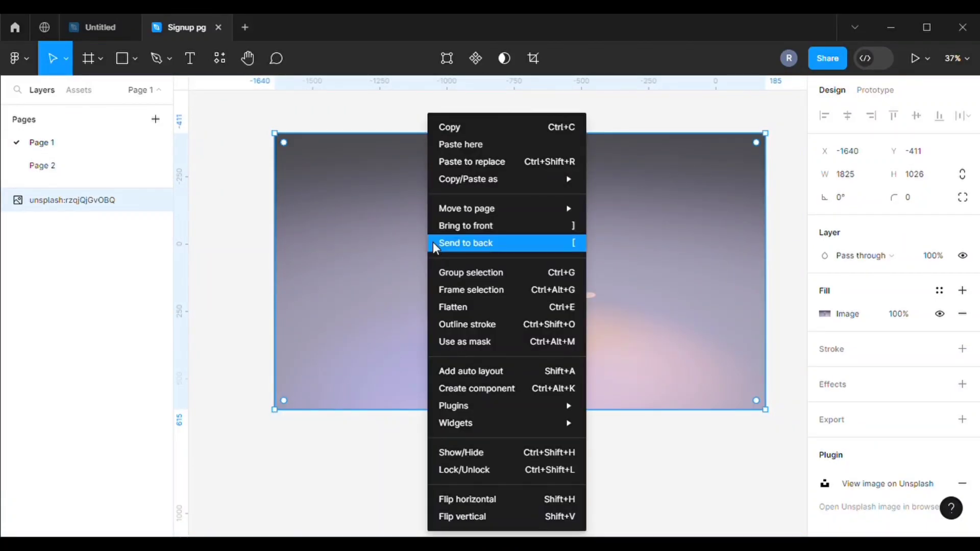
{"action": "left_click", "coordinate": [467, 131]}
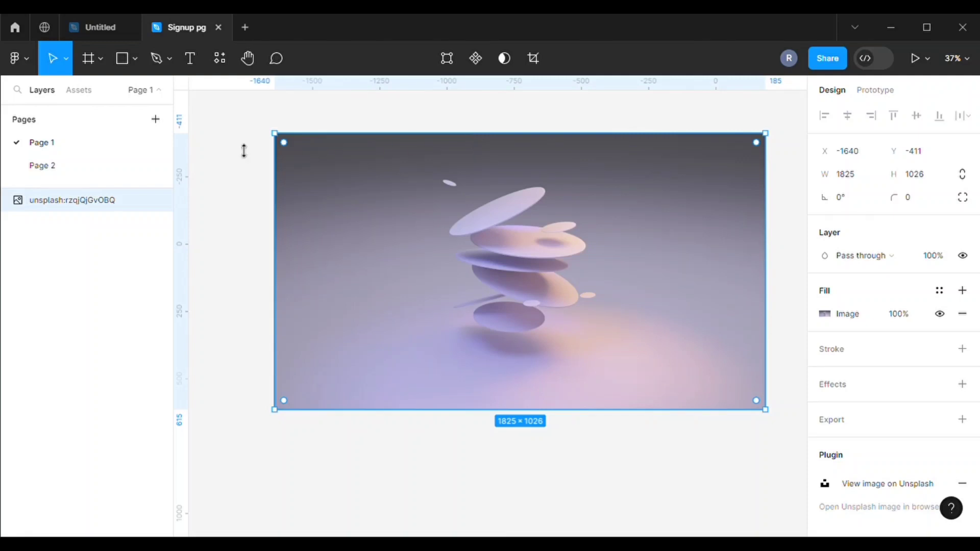
Step: Paste the photo into the Desktop - 1 frame on Page 2 and select it
{"action": "left_click", "coordinate": [46, 172]}
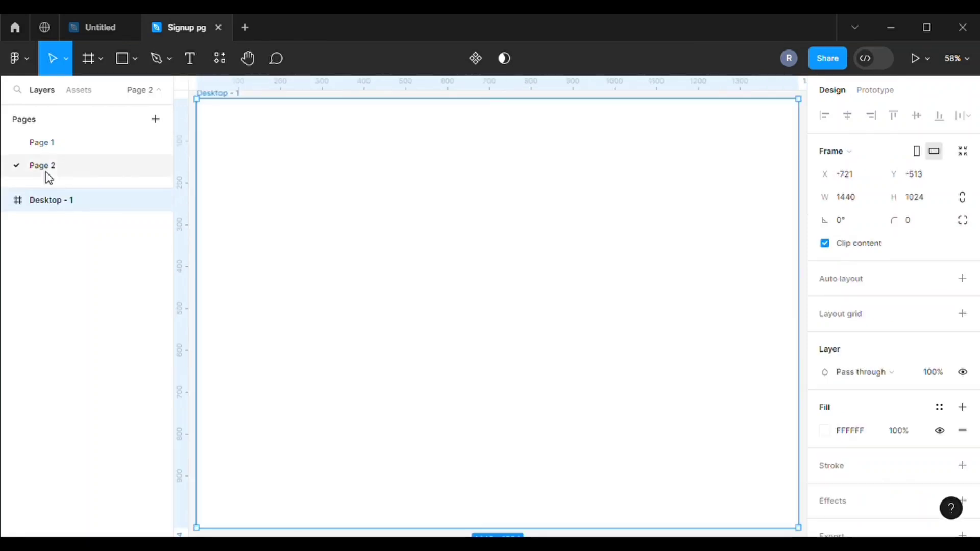
{"action": "key", "text": "ctrl+v"}
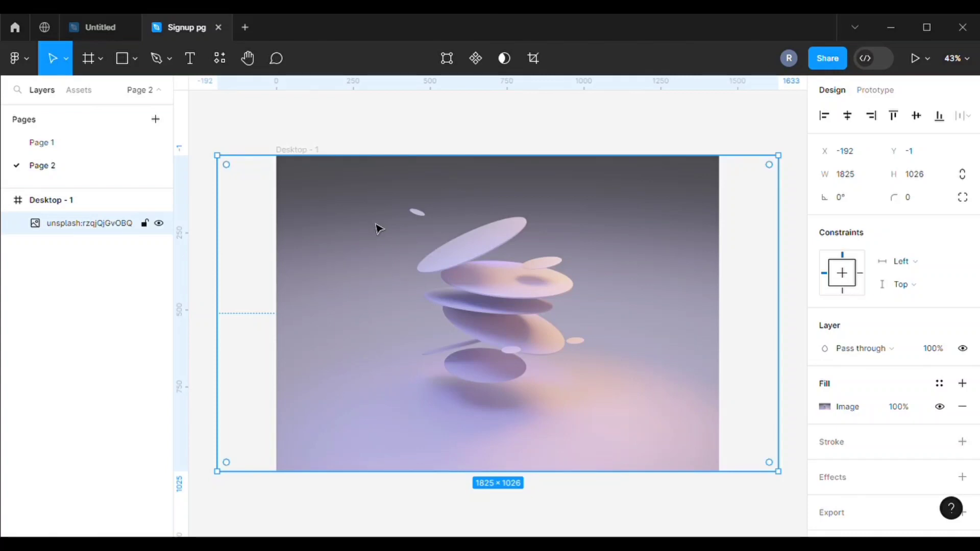
{"action": "scroll", "coordinate": [377, 228], "scroll_direction": "down", "scroll_amount": 3, "text": "ctrl"}
{"action": "left_click", "coordinate": [487, 153]}
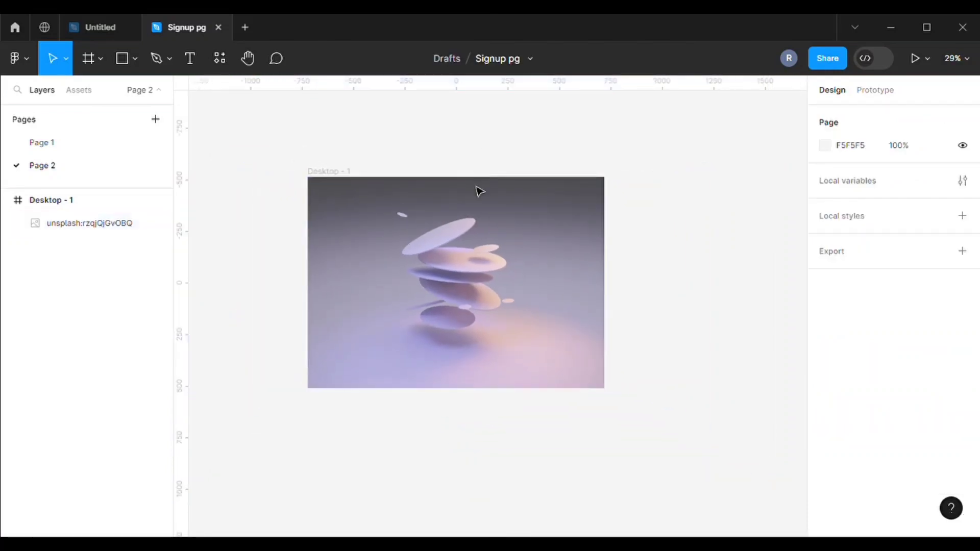
{"action": "left_click", "coordinate": [443, 257]}
{"action": "left_click", "coordinate": [125, 215]}
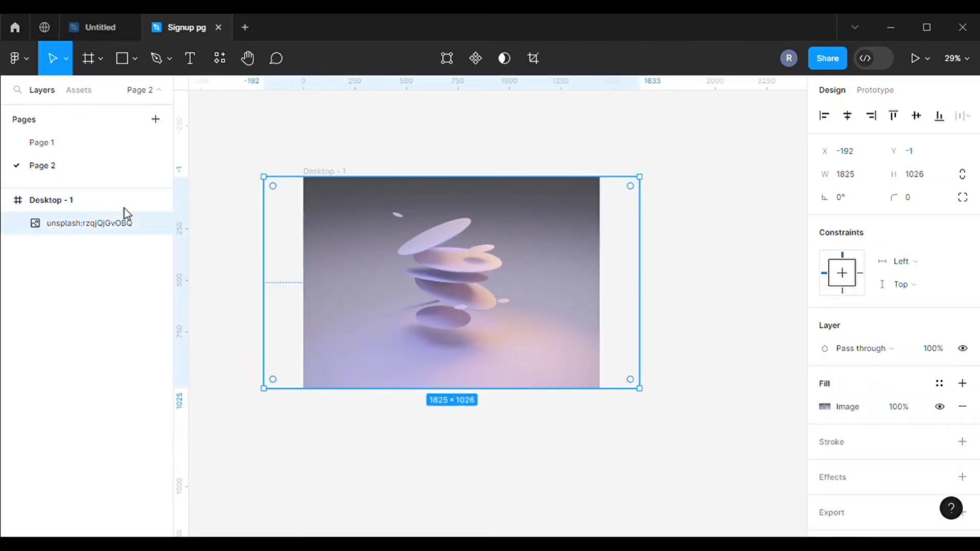
Step: Duplicate the disc photo beside the original and group both copies as Group 1
{"action": "mouse_move", "coordinate": [286, 247]}
{"action": "left_mouse_down"}
{"action": "mouse_move", "coordinate": [405, 276]}
{"action": "mouse_move", "coordinate": [313, 279]}
{"action": "mouse_move", "coordinate": [359, 256]}
{"action": "mouse_move", "coordinate": [433, 131]}
{"action": "mouse_move", "coordinate": [453, 62]}
{"action": "mouse_move", "coordinate": [434, 266]}
{"action": "left_mouse_up"}
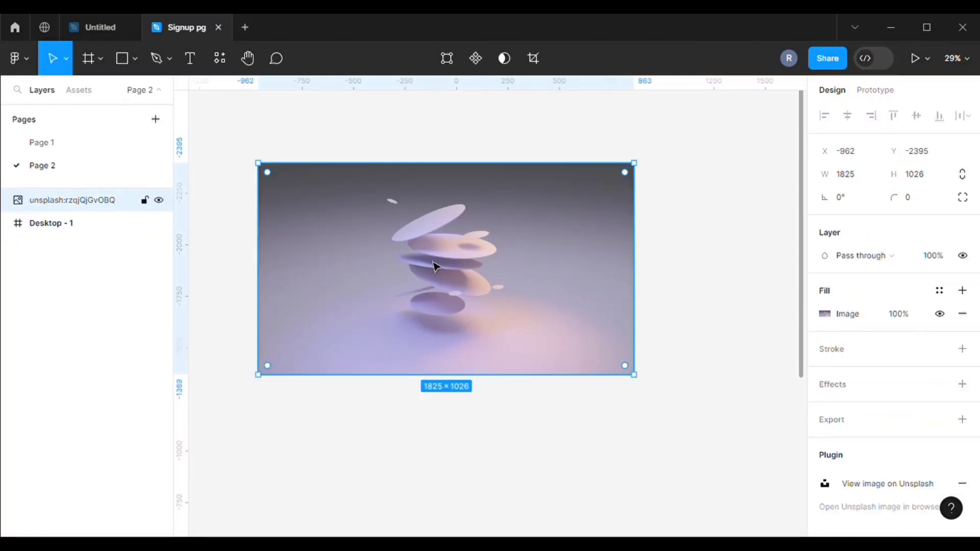
{"action": "key", "text": "ctrl+d"}
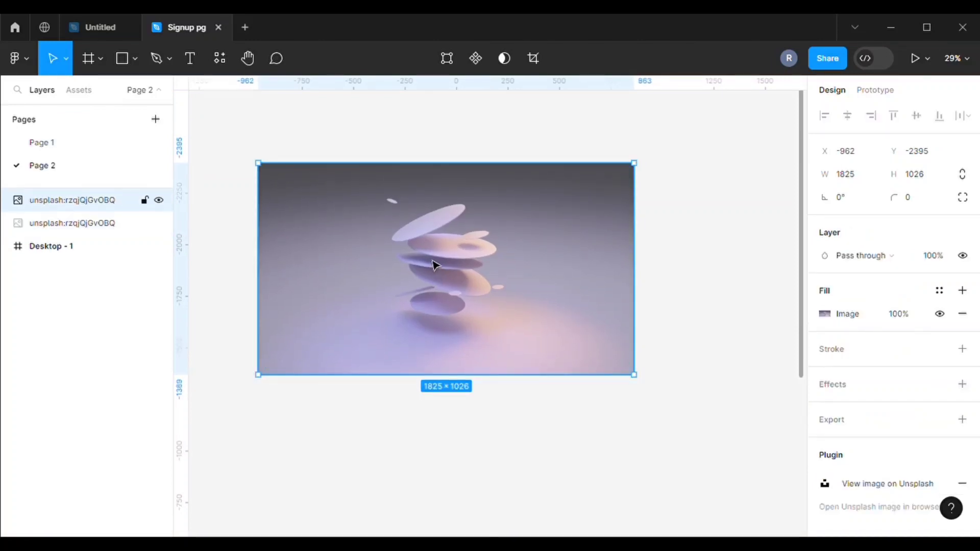
{"action": "mouse_move", "coordinate": [416, 258]}
{"action": "left_mouse_down"}
{"action": "mouse_move", "coordinate": [732, 248]}
{"action": "mouse_move", "coordinate": [788, 255]}
{"action": "left_mouse_up"}
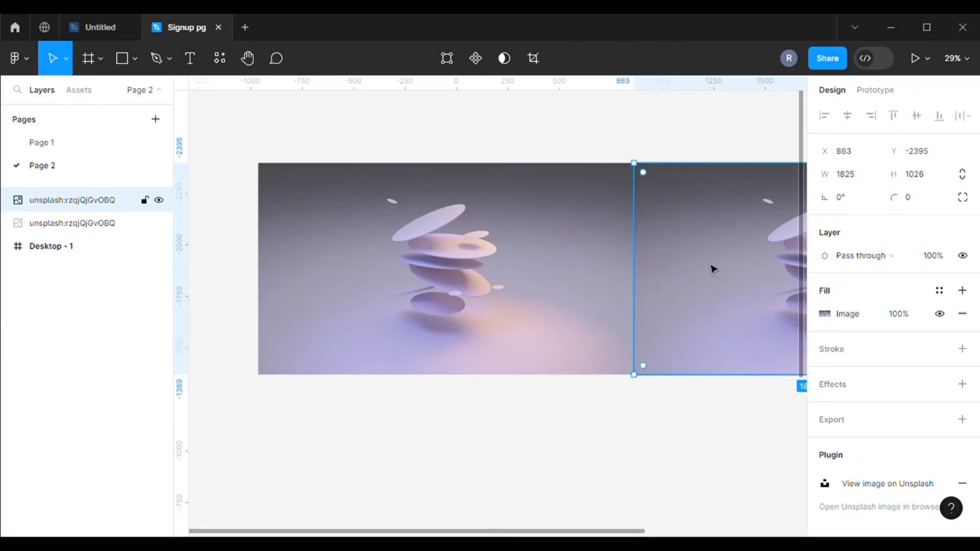
{"action": "scroll", "coordinate": [566, 269], "scroll_direction": "down", "scroll_amount": 5}
{"action": "mouse_move", "coordinate": [400, 169]}
{"action": "left_mouse_down"}
{"action": "mouse_move", "coordinate": [468, 212]}
{"action": "mouse_move", "coordinate": [606, 269]}
{"action": "mouse_move", "coordinate": [719, 360]}
{"action": "left_mouse_up"}
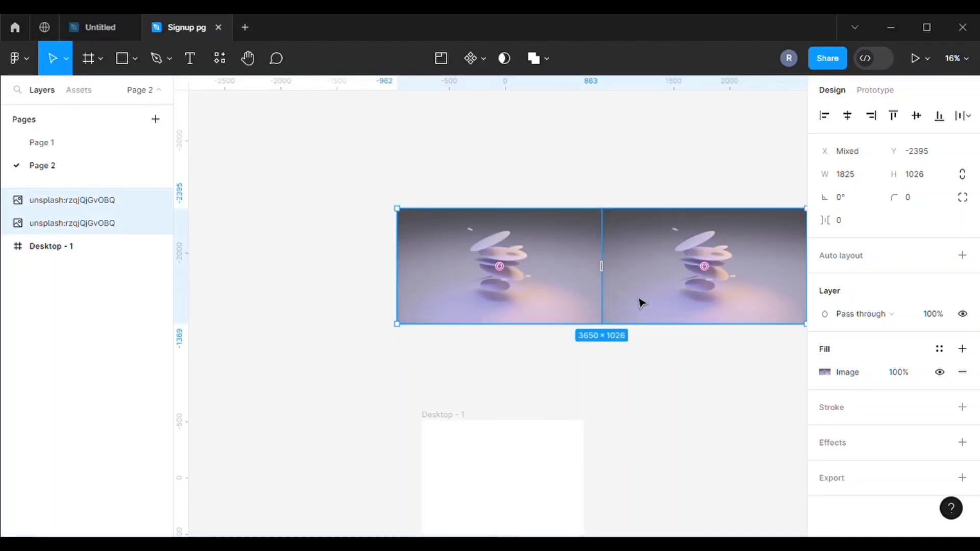
{"action": "key", "text": "ctrl+g"}
{"action": "left_click", "coordinate": [619, 191]}
Step: Move the photo group into the top-left of the Desktop - 1 frame
{"action": "left_click", "coordinate": [610, 252]}
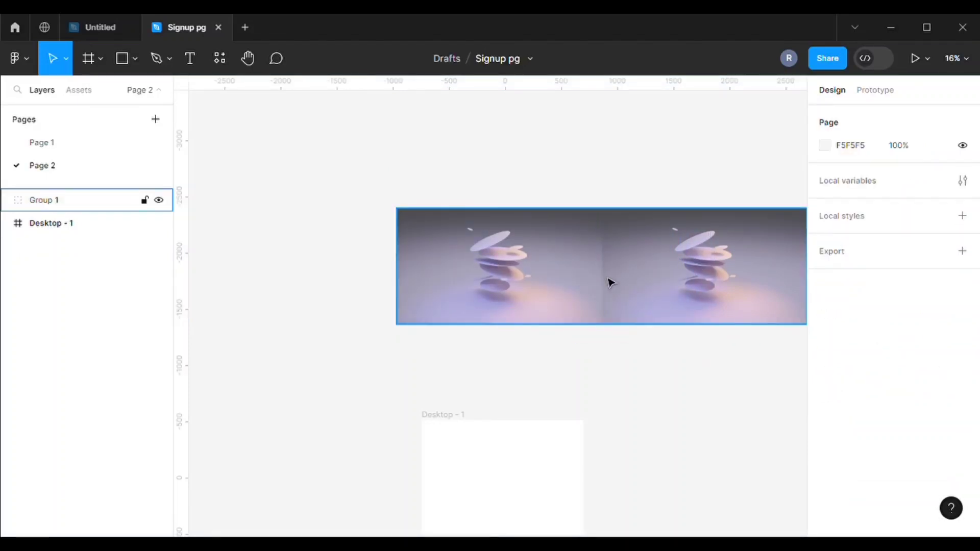
{"action": "mouse_move", "coordinate": [607, 280]}
{"action": "left_mouse_down"}
{"action": "mouse_move", "coordinate": [564, 499]}
{"action": "mouse_move", "coordinate": [552, 484]}
{"action": "left_mouse_up"}
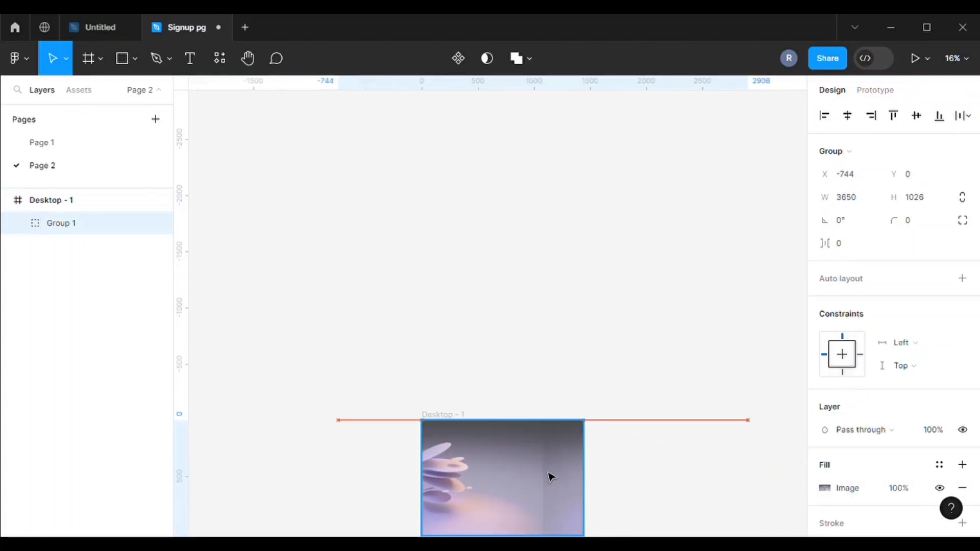
{"action": "scroll", "coordinate": [408, 403], "scroll_direction": "down", "scroll_amount": 2}
{"action": "scroll", "coordinate": [405, 444], "scroll_direction": "up", "scroll_amount": 1}
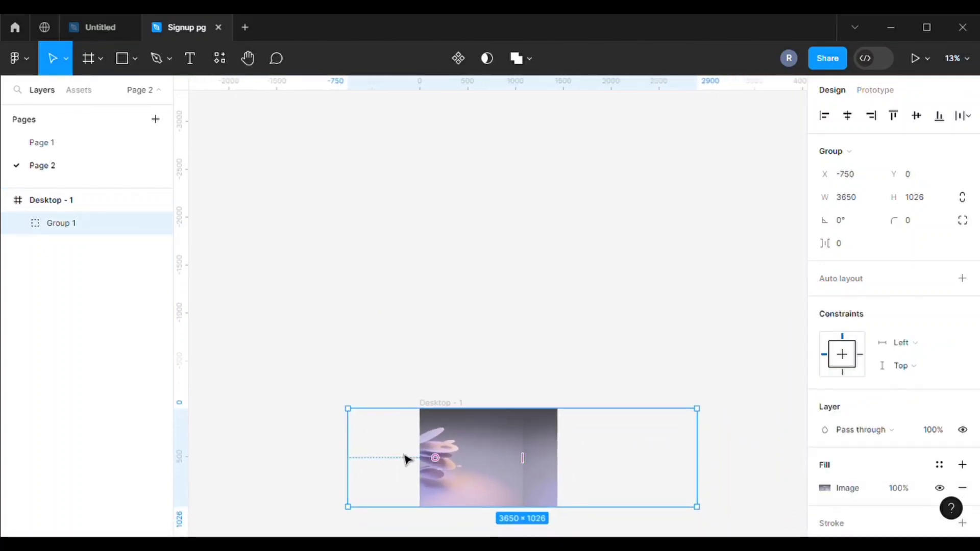
{"action": "scroll", "coordinate": [424, 479], "scroll_direction": "up", "scroll_amount": 4}
{"action": "scroll", "coordinate": [441, 496], "scroll_direction": "up", "scroll_amount": 1}
{"action": "scroll", "coordinate": [516, 273], "scroll_direction": "down", "scroll_amount": 2}
{"action": "scroll", "coordinate": [519, 262], "scroll_direction": "down", "scroll_amount": 1}
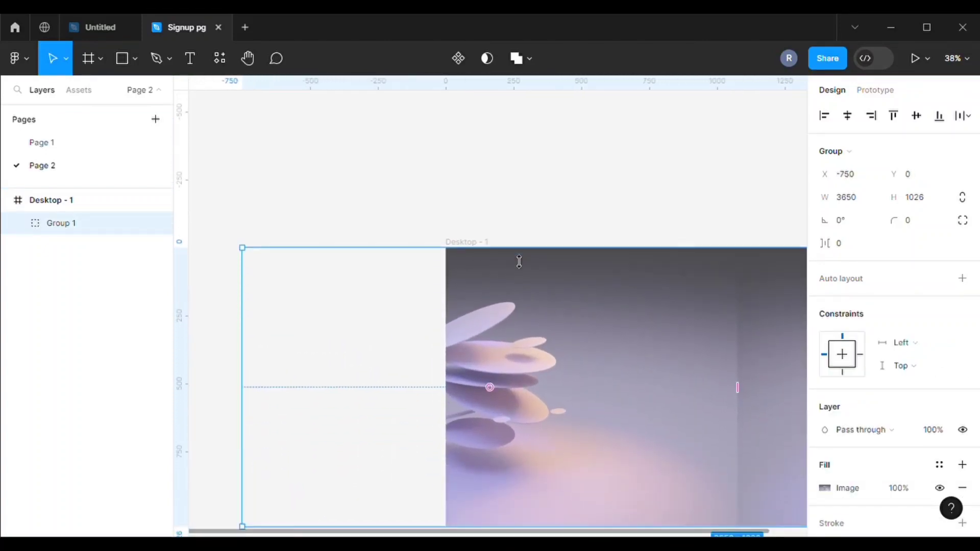
{"action": "scroll", "coordinate": [521, 255], "scroll_direction": "down", "scroll_amount": 3}
{"action": "scroll", "coordinate": [531, 258], "scroll_direction": "down", "scroll_amount": 1}
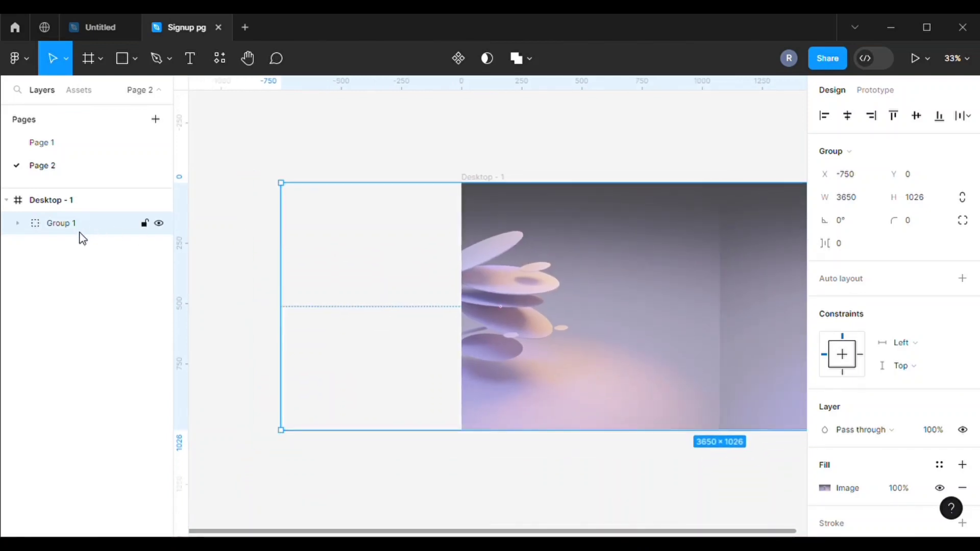
{"action": "scroll", "coordinate": [490, 158], "scroll_direction": "down", "scroll_amount": 1}
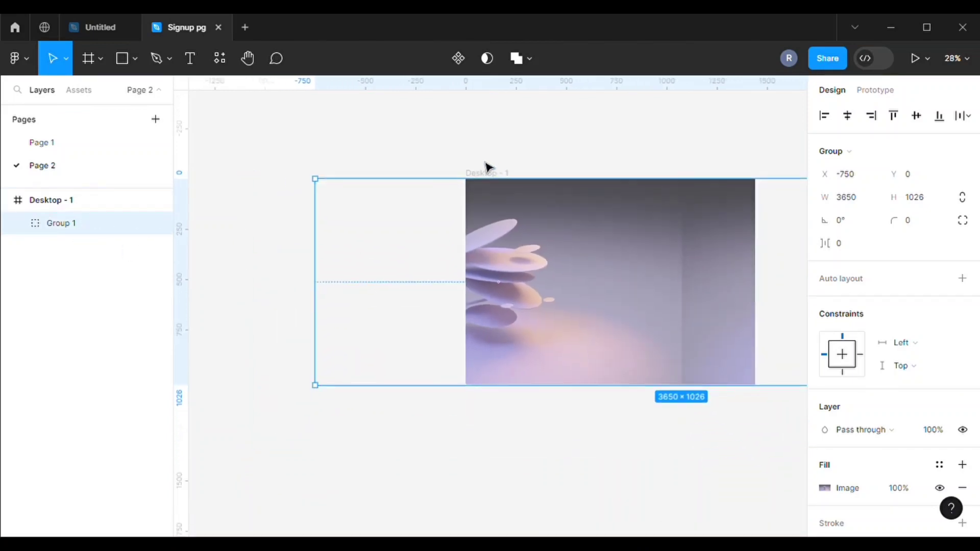
Step: Rename the Group 1 layer to 'img'
{"action": "double_click", "coordinate": [59, 224]}
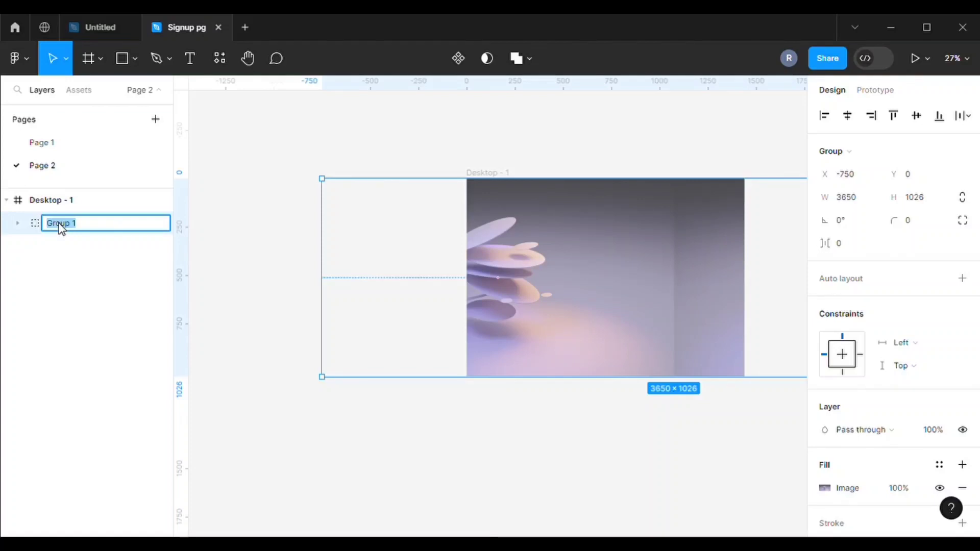
{"action": "type", "text": "img"}
{"action": "left_click", "coordinate": [298, 159]}
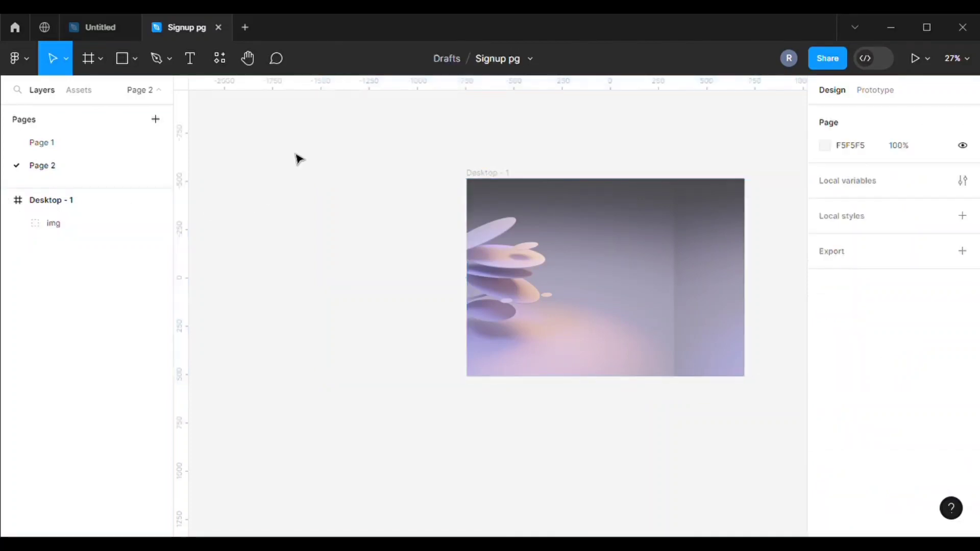
{"action": "scroll", "coordinate": [543, 253], "scroll_direction": "down", "scroll_amount": 1}
Step: Nudge the img group left and draw a white FFFFFF rectangle over the frame's right side
{"action": "left_click", "coordinate": [570, 261]}
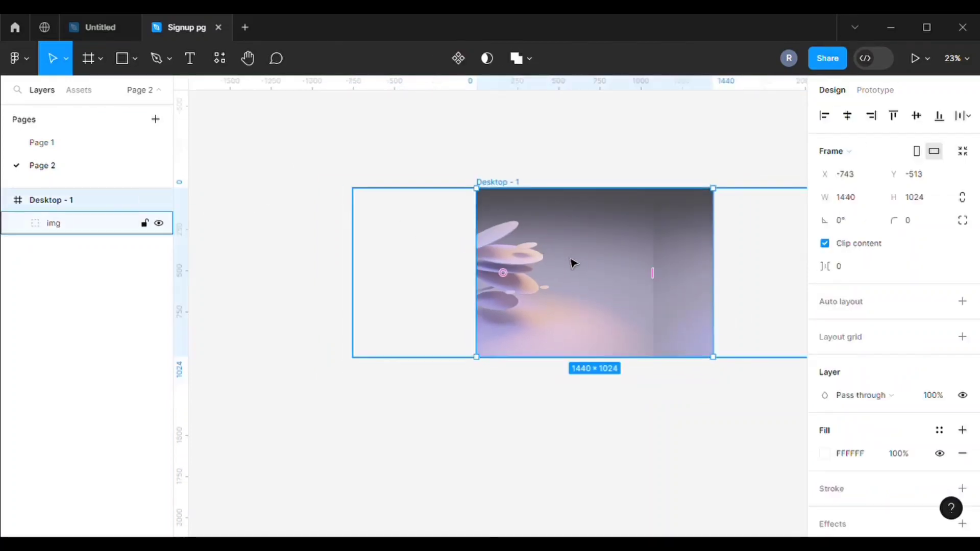
{"action": "left_click_drag", "start_coordinate": [570, 261], "coordinate": [542, 262]}
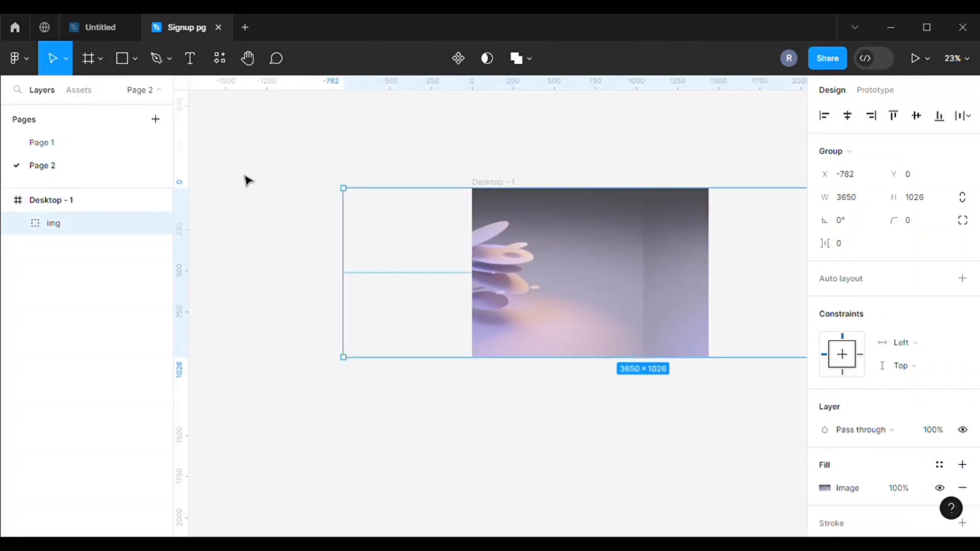
{"action": "left_click", "coordinate": [123, 58]}
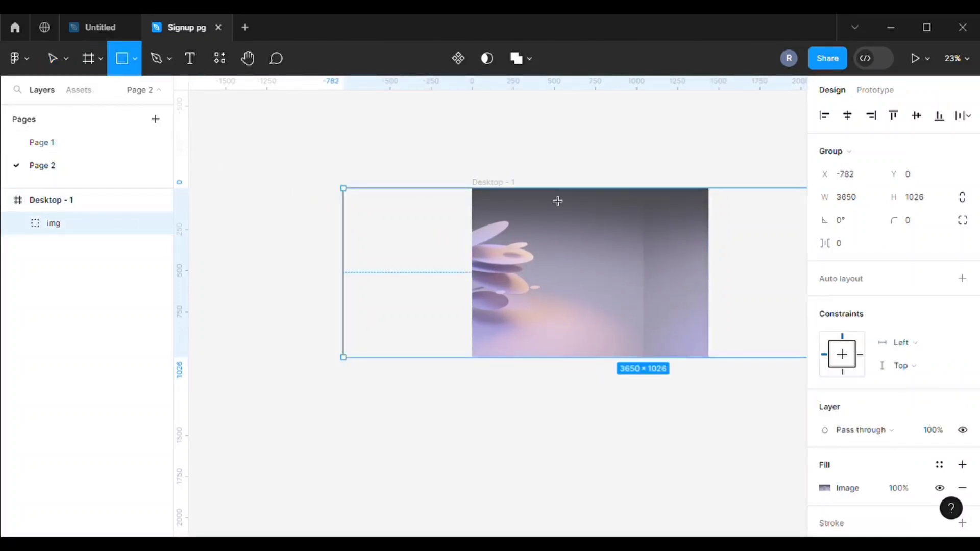
{"action": "left_click_drag", "start_coordinate": [563, 189], "coordinate": [709, 357]}
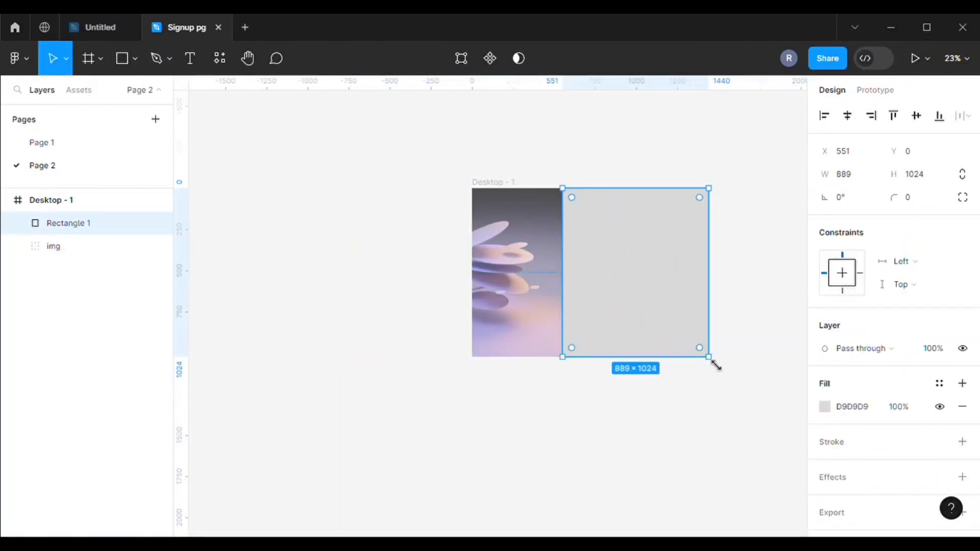
{"action": "left_click", "coordinate": [825, 406]}
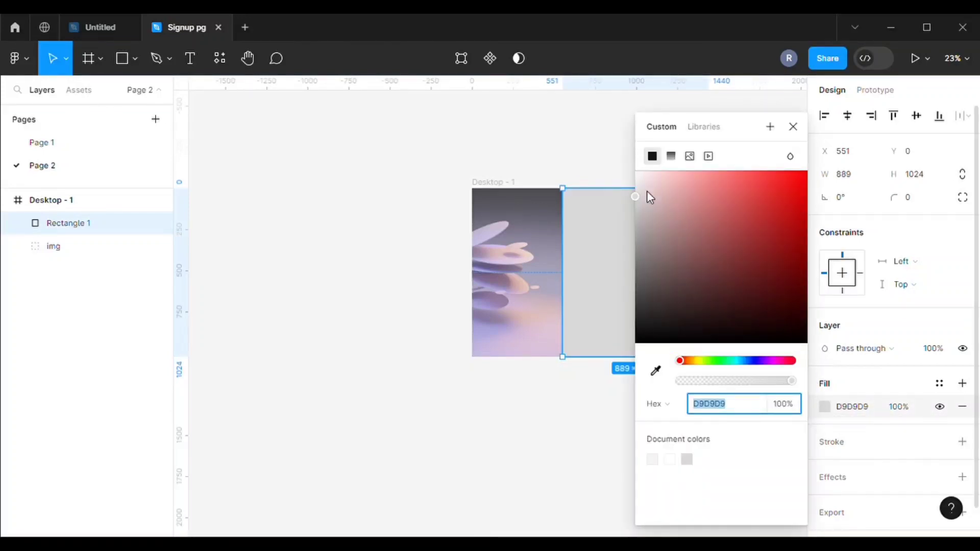
{"action": "left_click_drag", "start_coordinate": [638, 177], "coordinate": [624, 175]}
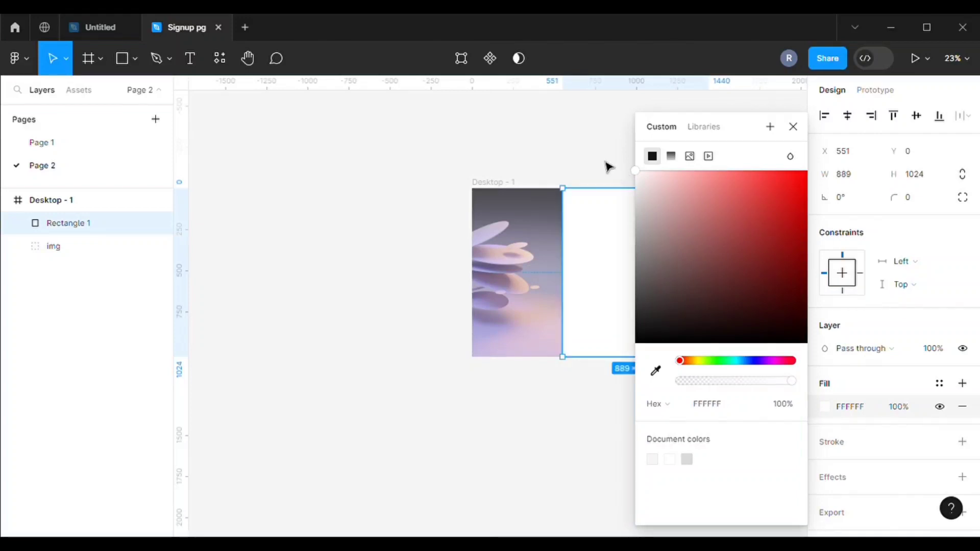
{"action": "left_click", "coordinate": [608, 166]}
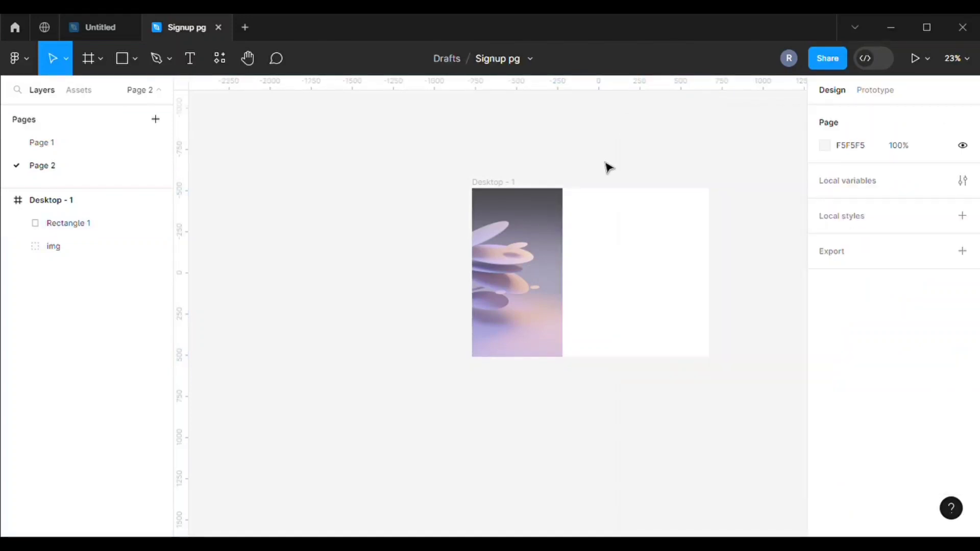
Step: Round the white rectangle's corners to radius 35 and widen it to 940
{"action": "left_click", "coordinate": [632, 249]}
{"action": "left_click", "coordinate": [911, 204]}
{"action": "type", "text": "35"}
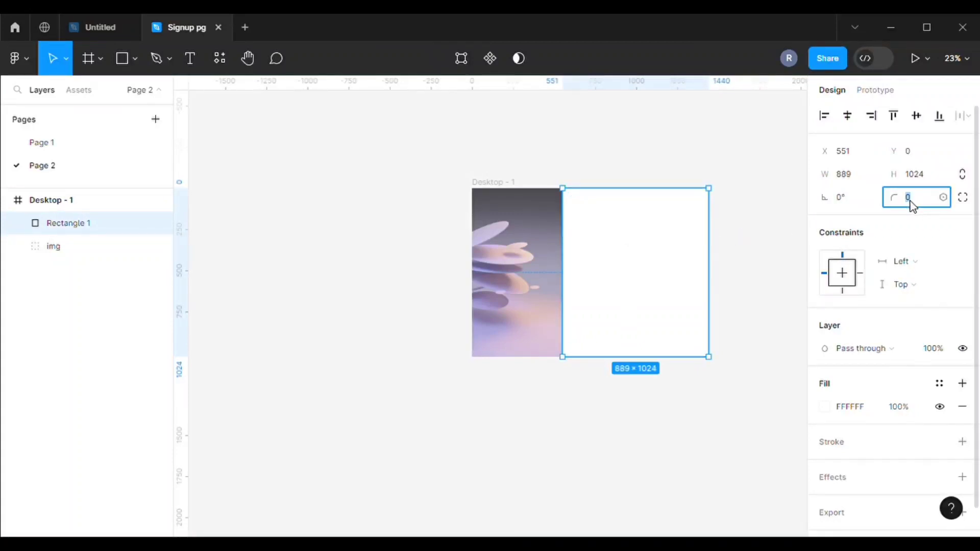
{"action": "left_click", "coordinate": [762, 175]}
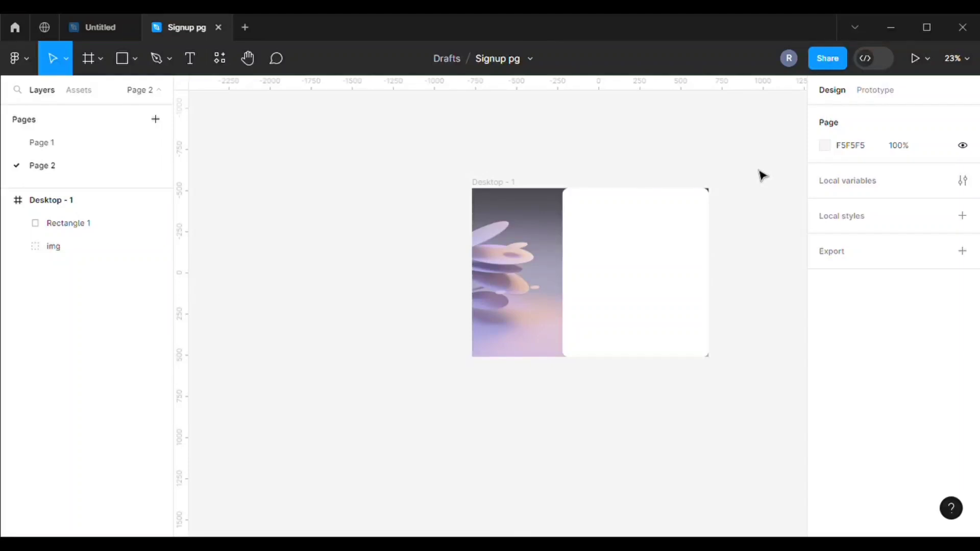
{"action": "left_click", "coordinate": [684, 245]}
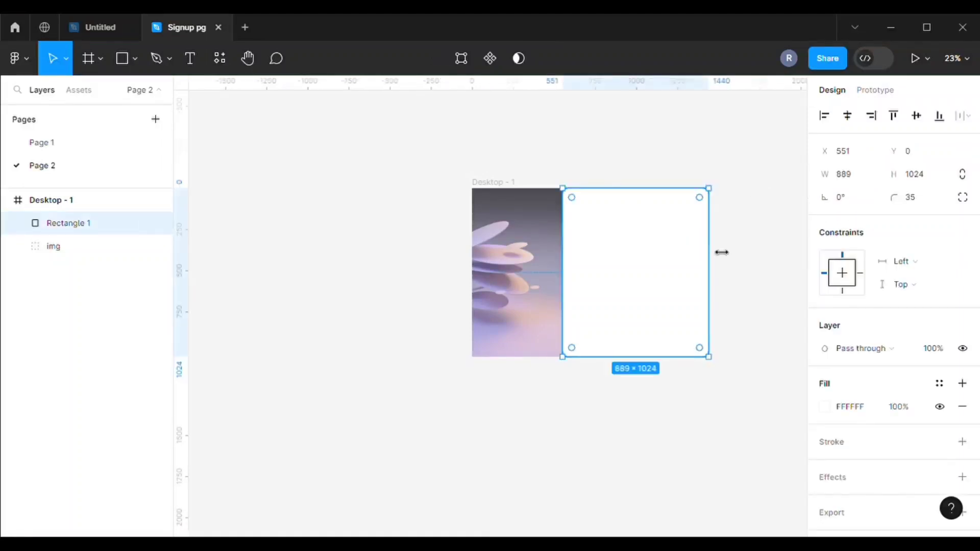
{"action": "left_click_drag", "start_coordinate": [721, 252], "coordinate": [728, 252]}
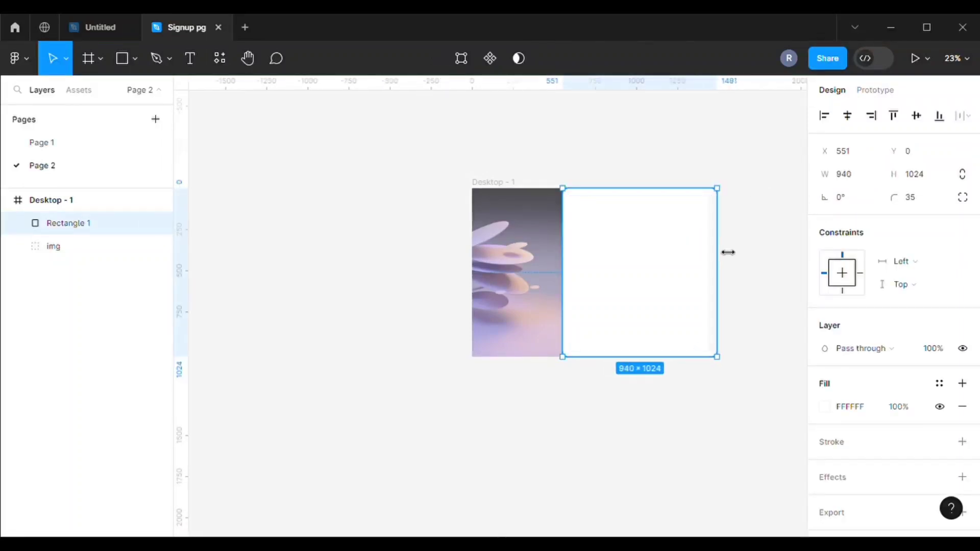
{"action": "left_click", "coordinate": [713, 171]}
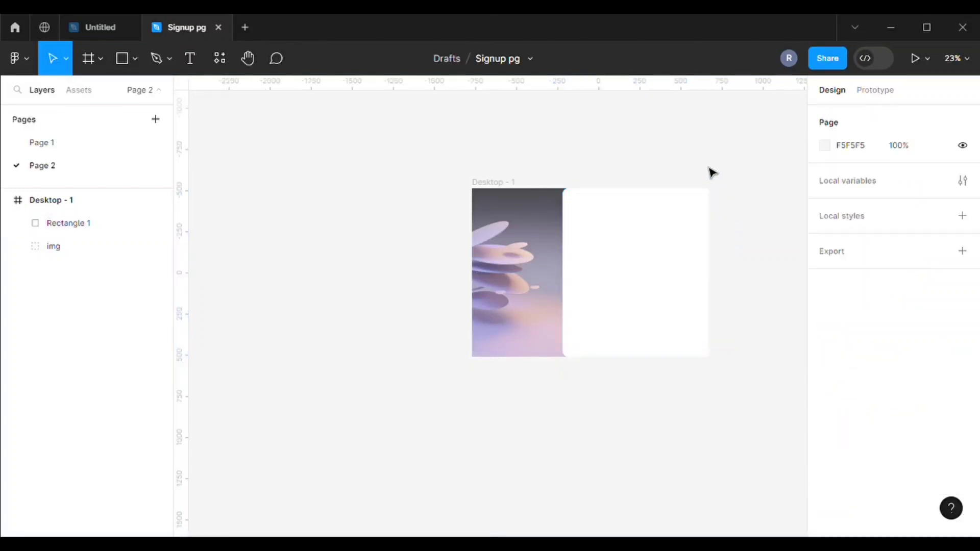
{"action": "scroll", "coordinate": [555, 262], "scroll_direction": "up", "scroll_amount": 2}
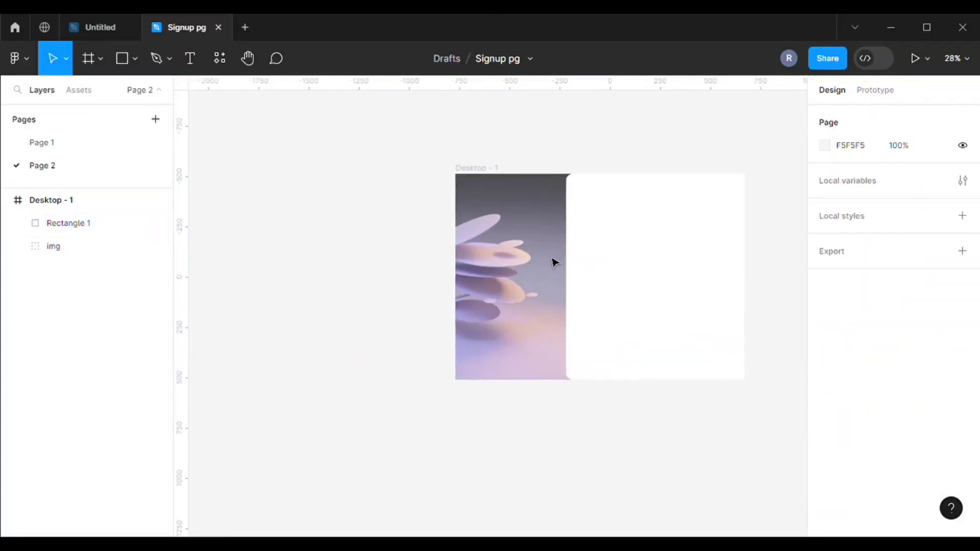
{"action": "scroll", "coordinate": [640, 247], "scroll_direction": "up", "scroll_amount": 2}
{"action": "scroll", "coordinate": [319, 269], "scroll_direction": "down", "scroll_amount": 1}
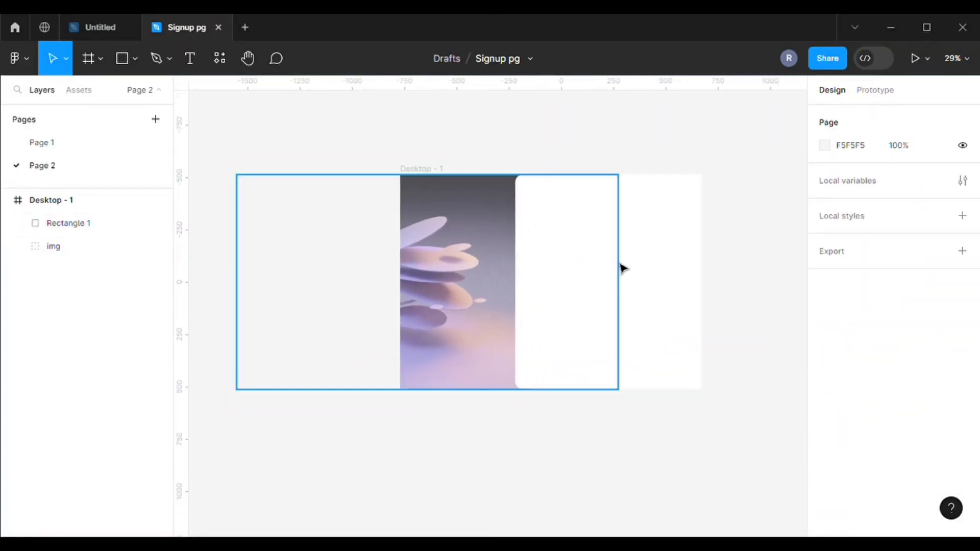
{"action": "scroll", "coordinate": [638, 265], "scroll_direction": "up", "scroll_amount": 2}
{"action": "scroll", "coordinate": [543, 254], "scroll_direction": "up", "scroll_amount": 1}
{"action": "scroll", "coordinate": [547, 238], "scroll_direction": "up", "scroll_amount": 1}
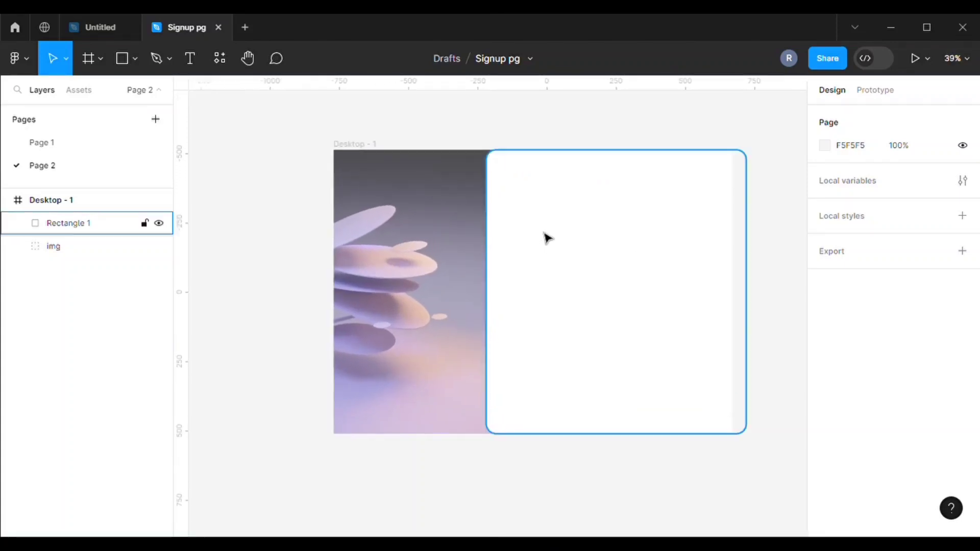
{"action": "scroll", "coordinate": [617, 260], "scroll_direction": "up", "scroll_amount": 1}
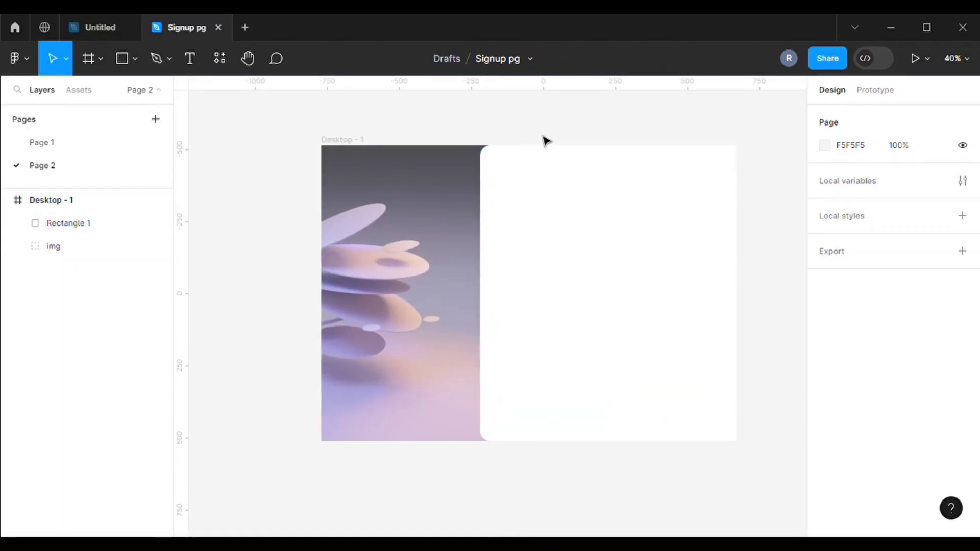
Step: Widen the panel to 991 and shift it left to snap against the image at x 484
{"action": "left_click", "coordinate": [563, 214]}
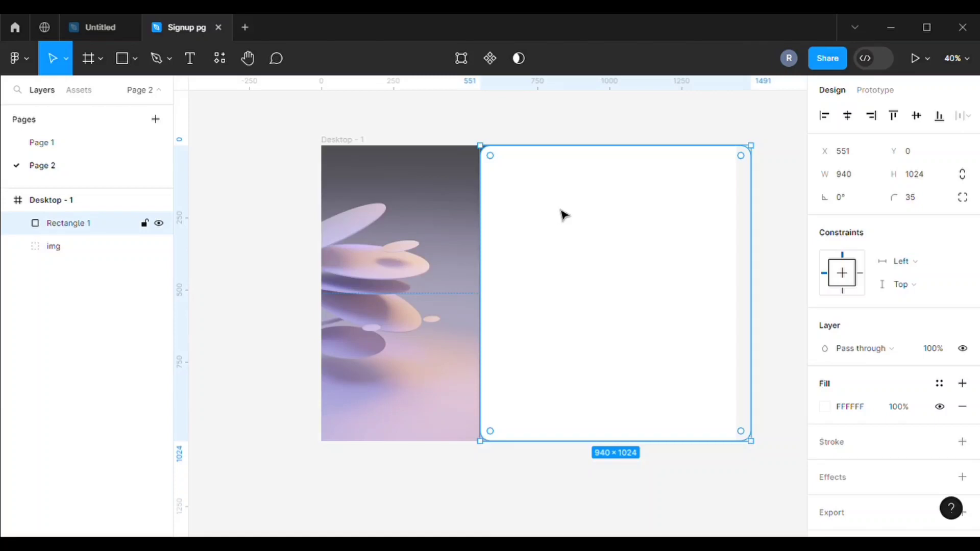
{"action": "left_click_drag", "start_coordinate": [563, 214], "coordinate": [560, 214]}
{"action": "left_click_drag", "start_coordinate": [751, 258], "coordinate": [777, 258]}
{"action": "left_click_drag", "start_coordinate": [695, 273], "coordinate": [681, 274]}
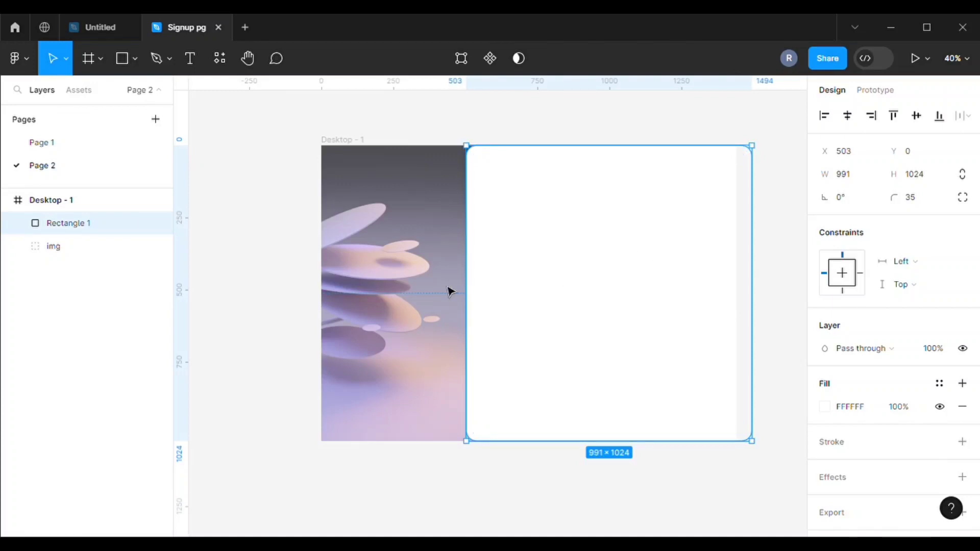
{"action": "left_click", "coordinate": [403, 296]}
{"action": "left_click_drag", "start_coordinate": [554, 256], "coordinate": [554, 256]}
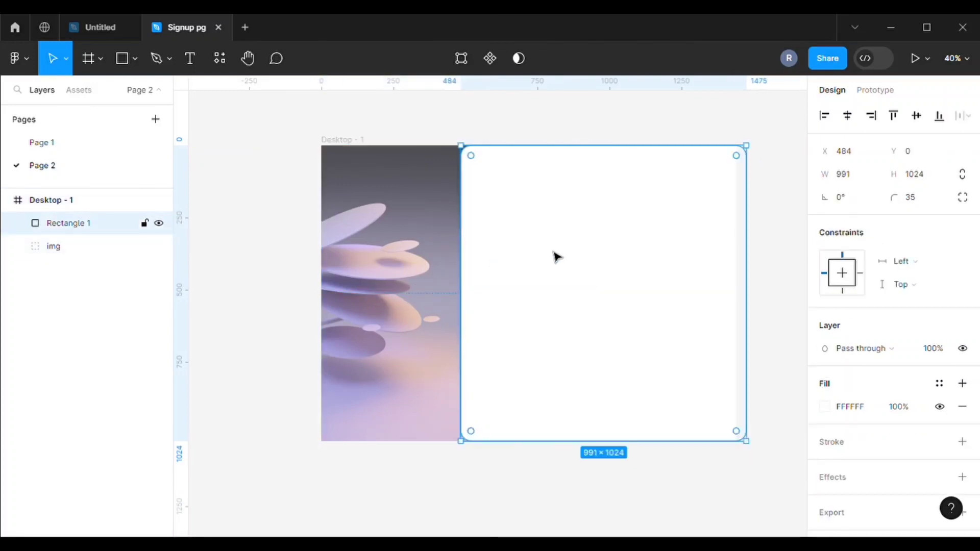
{"action": "left_click", "coordinate": [612, 117]}
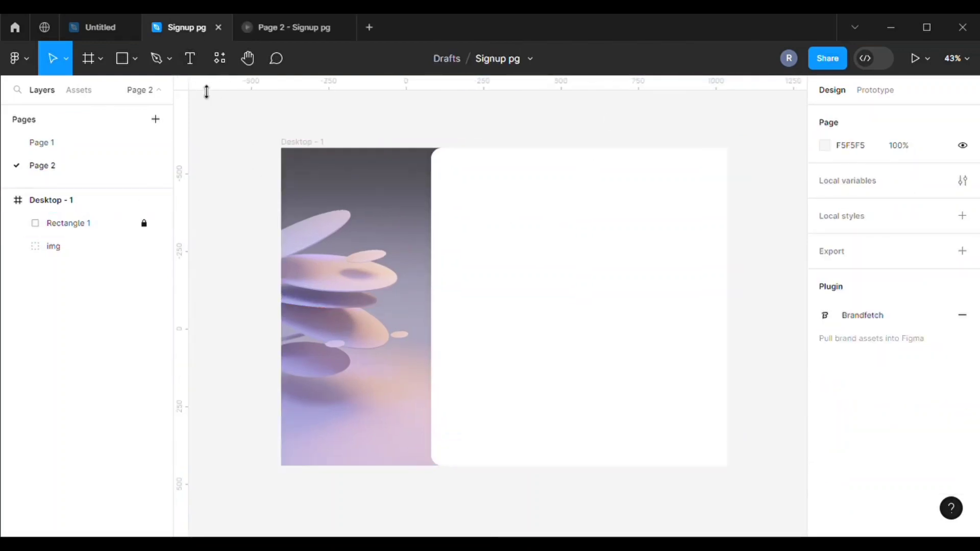
Step: Add a 'Create Account' heading in Inter Semi Bold 24 near the panel top, moved toward centre
{"action": "left_click", "coordinate": [192, 61]}
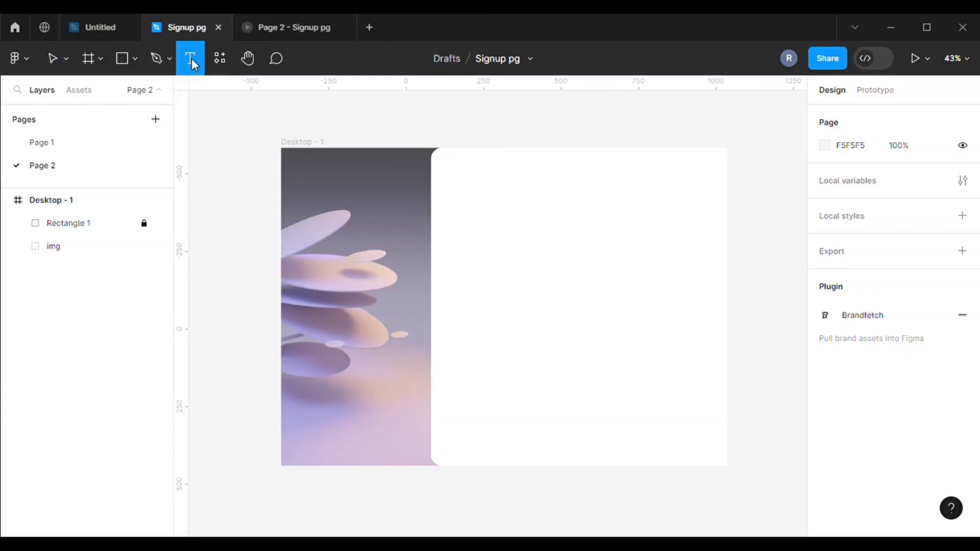
{"action": "left_click", "coordinate": [509, 197]}
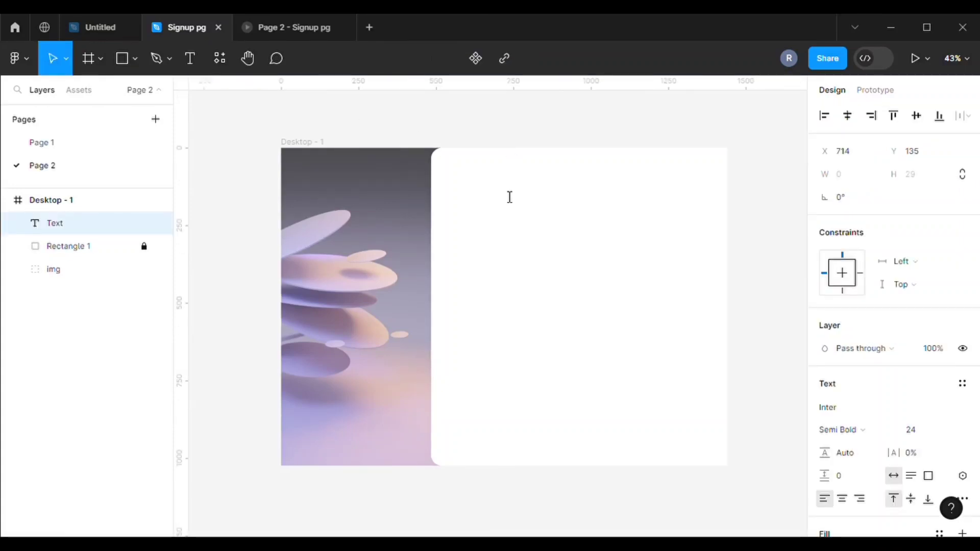
{"action": "type", "text": "Create account"}
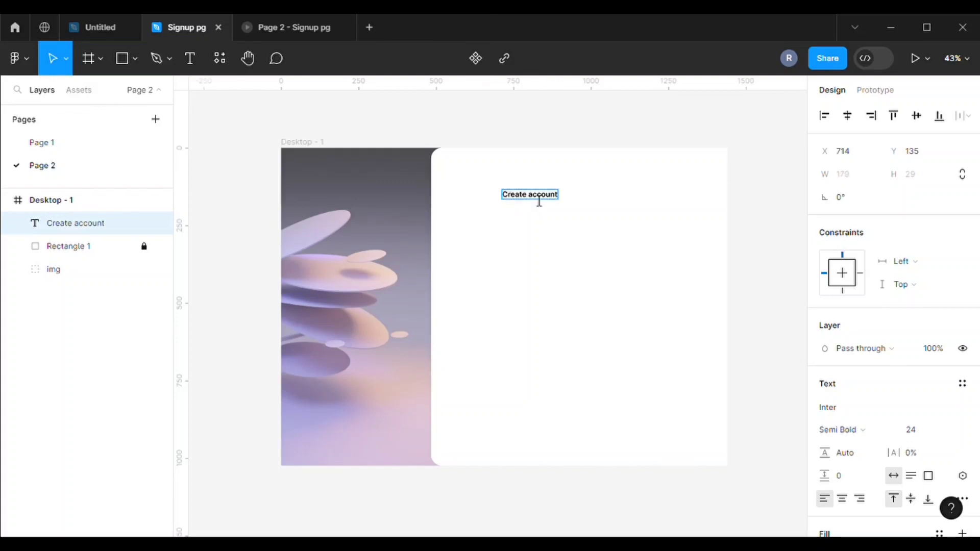
{"action": "key", "text": "BackSpace"}
{"action": "type", "text": "A"}
{"action": "key", "text": "Escape"}
{"action": "left_click_drag", "start_coordinate": [540, 200], "coordinate": [585, 202]}
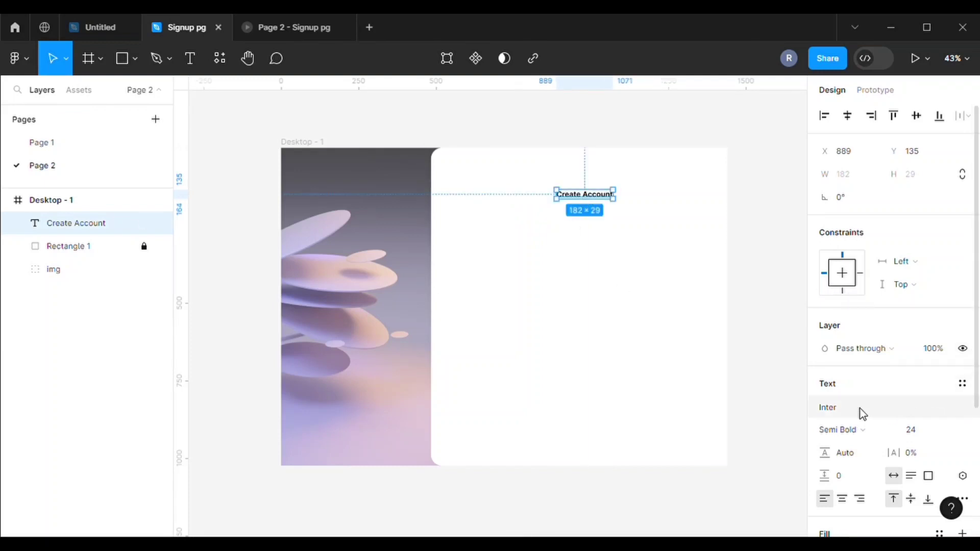
Step: Change the heading font to Sen
{"action": "left_click", "coordinate": [841, 408]}
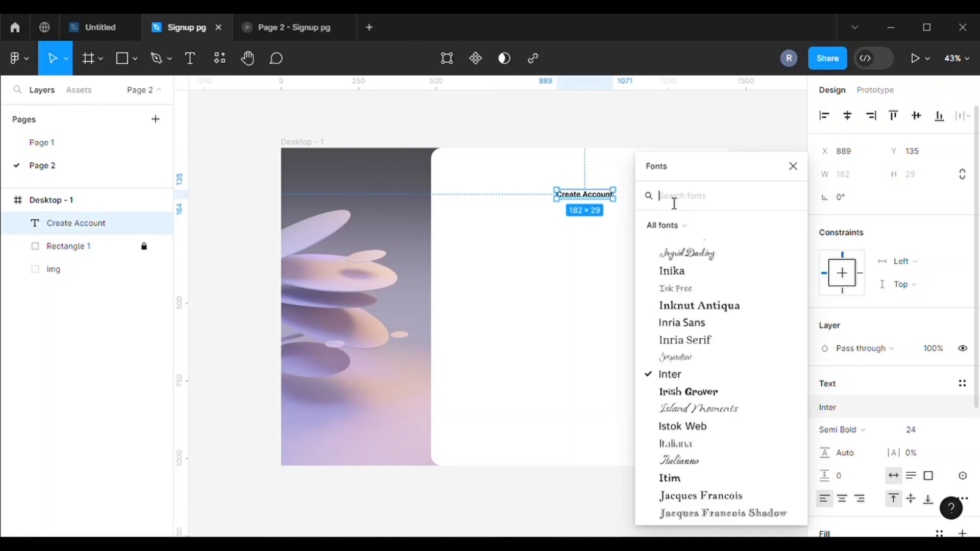
{"action": "type", "text": "s"}
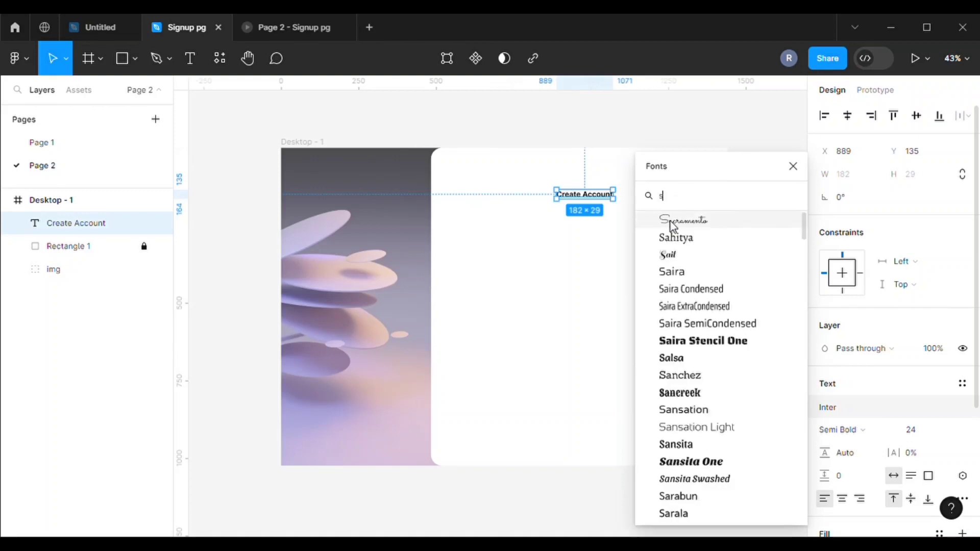
{"action": "scroll", "coordinate": [684, 255], "scroll_direction": "down", "scroll_amount": 3}
{"action": "scroll", "coordinate": [691, 332], "scroll_direction": "down", "scroll_amount": 3}
{"action": "scroll", "coordinate": [692, 394], "scroll_direction": "down", "scroll_amount": 1}
{"action": "scroll", "coordinate": [689, 378], "scroll_direction": "down", "scroll_amount": 3}
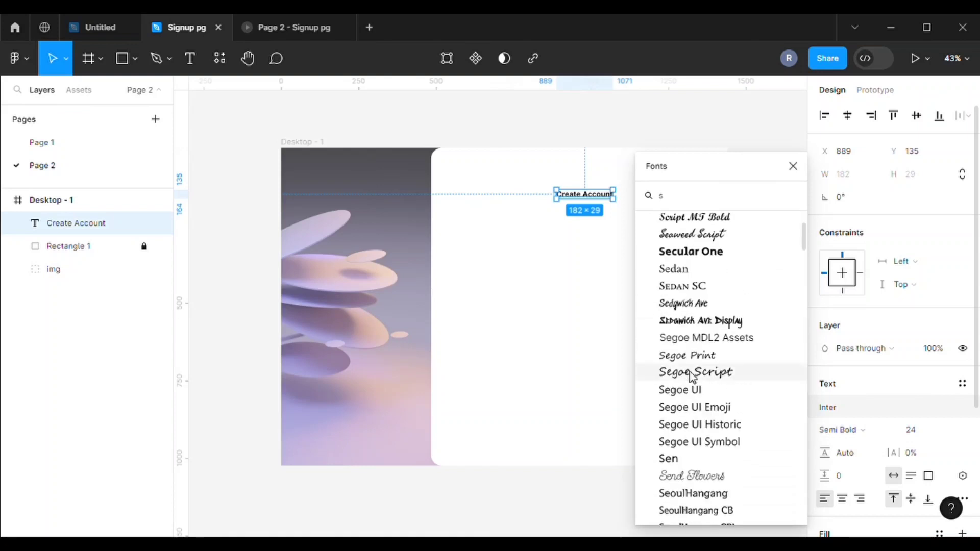
{"action": "scroll", "coordinate": [690, 371], "scroll_direction": "down", "scroll_amount": 2}
{"action": "scroll", "coordinate": [690, 372], "scroll_direction": "down", "scroll_amount": 1}
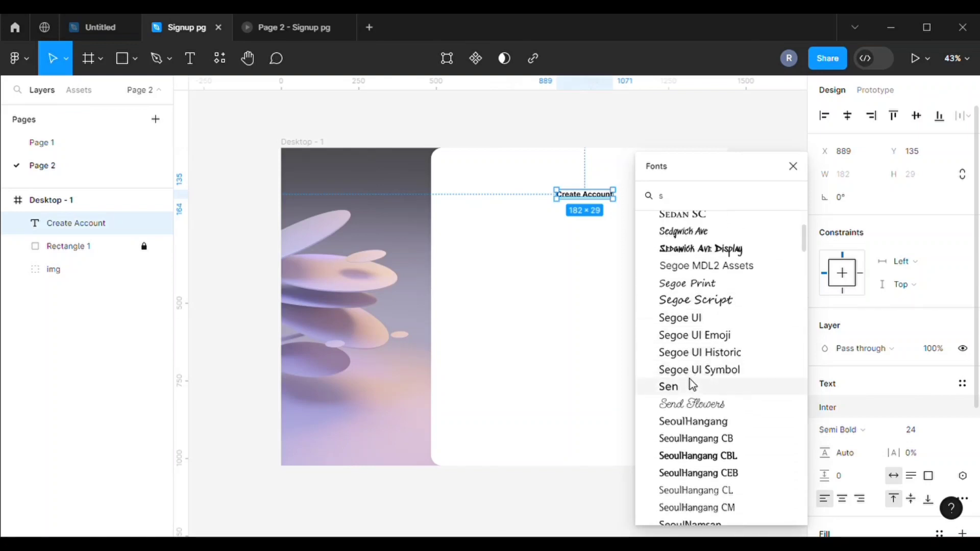
{"action": "left_click", "coordinate": [690, 381]}
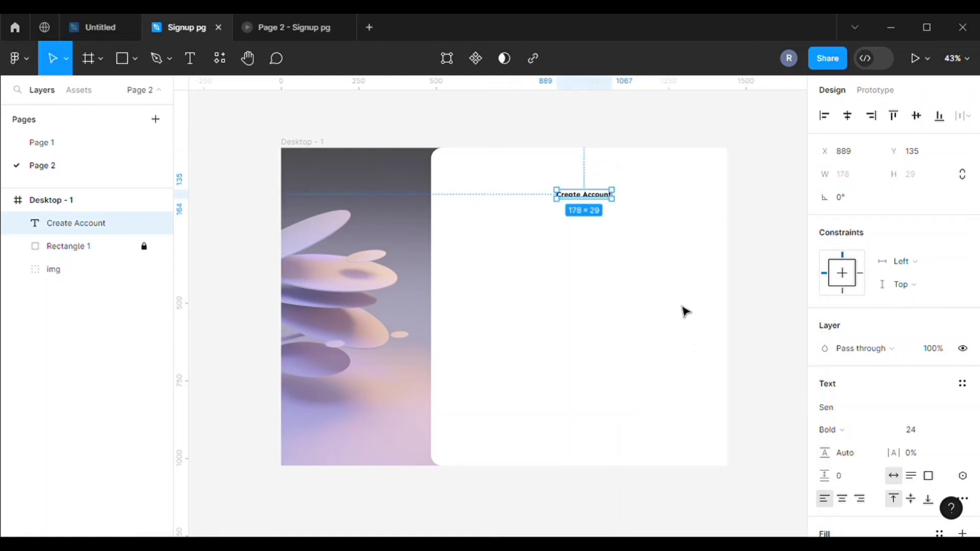
Step: Set the heading to Bold at size 40 and centre it near the panel top
{"action": "left_click", "coordinate": [886, 431]}
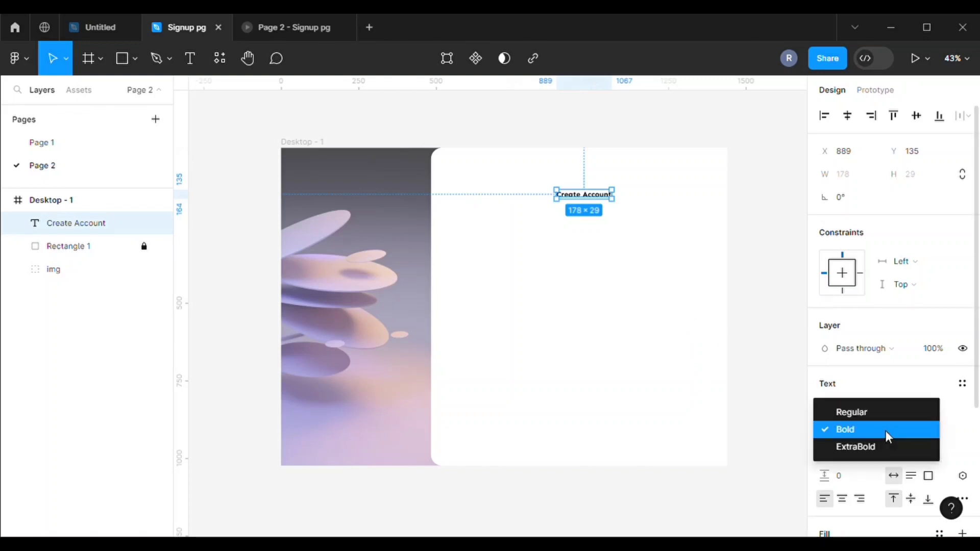
{"action": "left_click", "coordinate": [872, 446]}
{"action": "left_click", "coordinate": [949, 429]}
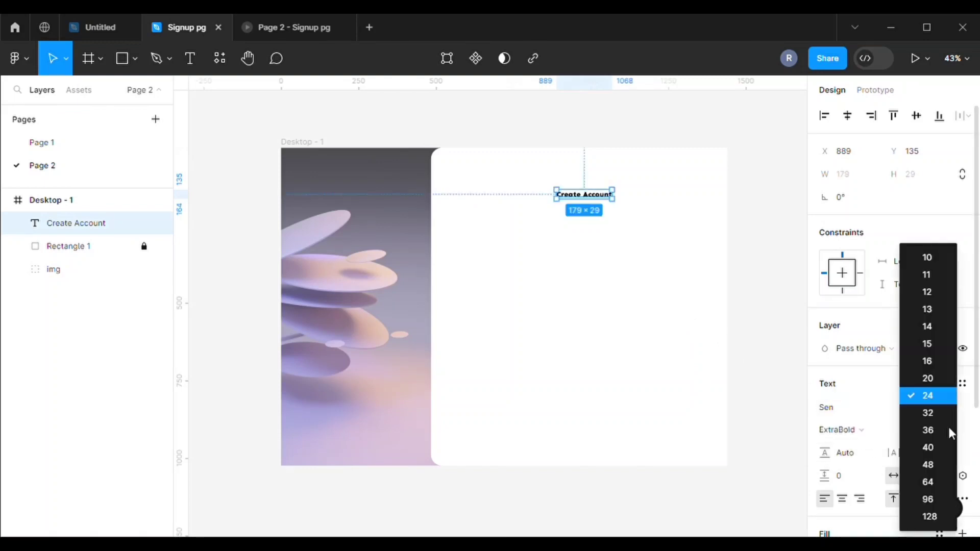
{"action": "left_click", "coordinate": [936, 430]}
{"action": "left_click", "coordinate": [937, 430]}
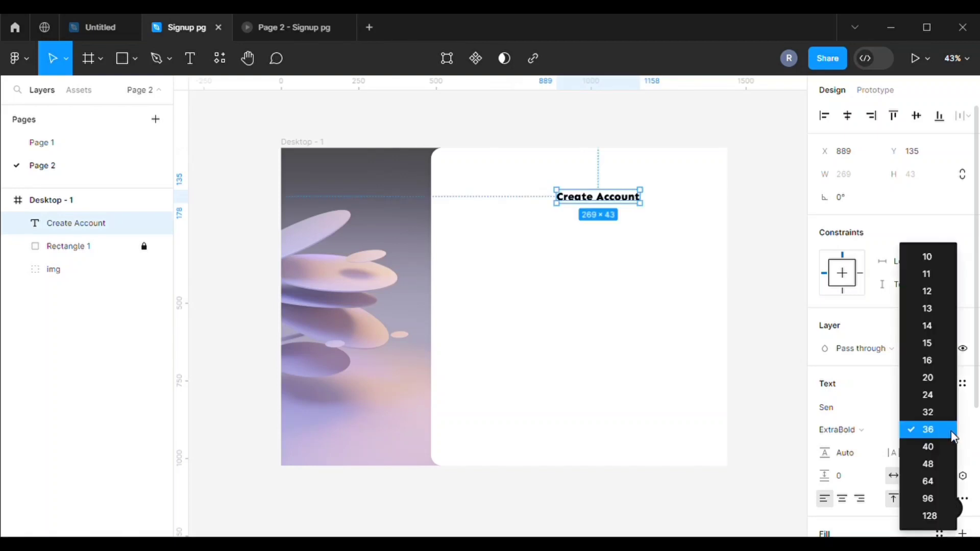
{"action": "left_click", "coordinate": [939, 445]}
{"action": "left_click", "coordinate": [883, 429]}
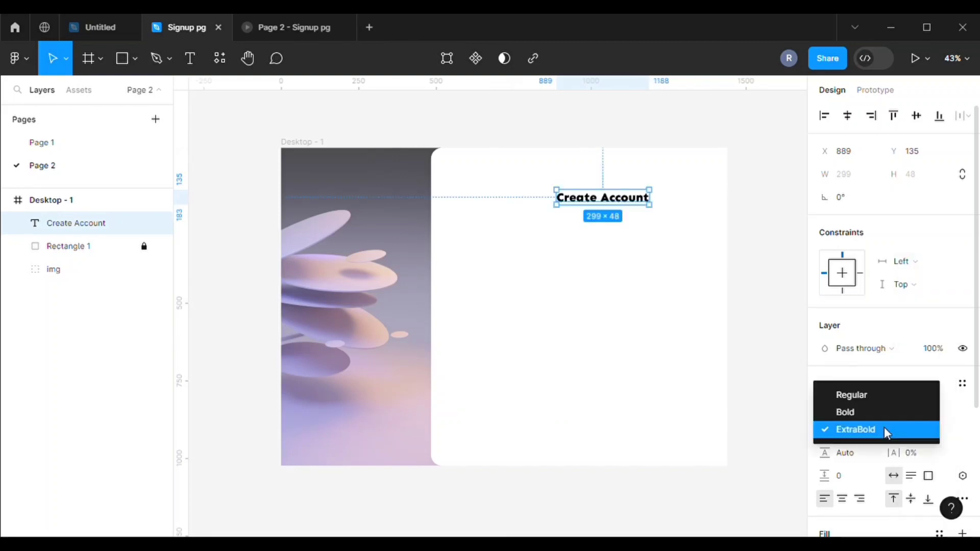
{"action": "left_click", "coordinate": [874, 411]}
{"action": "left_click_drag", "start_coordinate": [607, 204], "coordinate": [598, 199]}
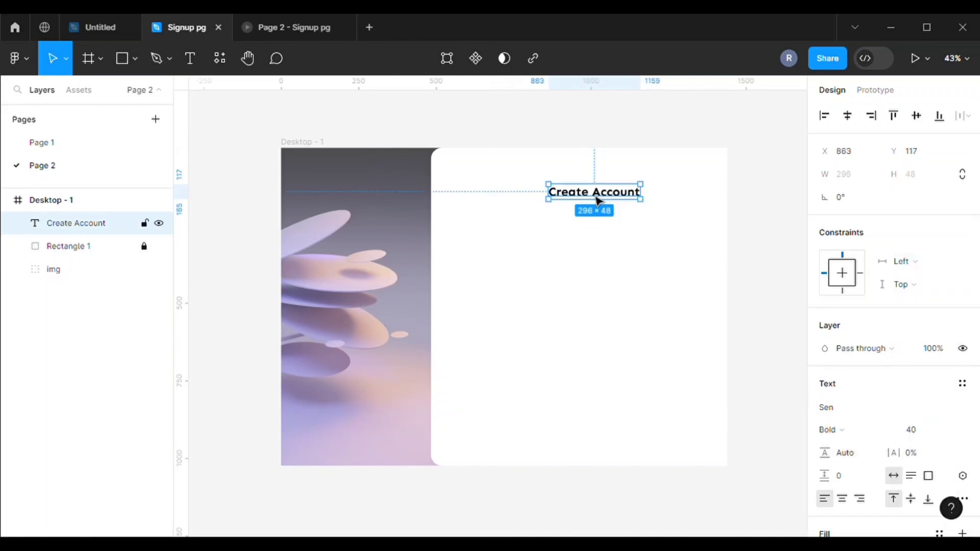
{"action": "left_click", "coordinate": [625, 134]}
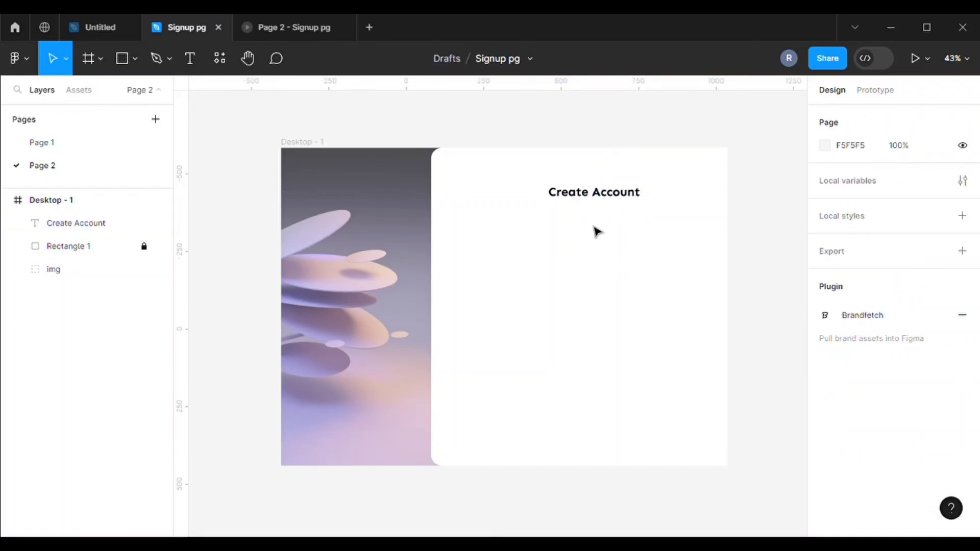
Step: Insert the Google logo into the frame using the Brandfetch plugin
{"action": "left_click", "coordinate": [220, 71]}
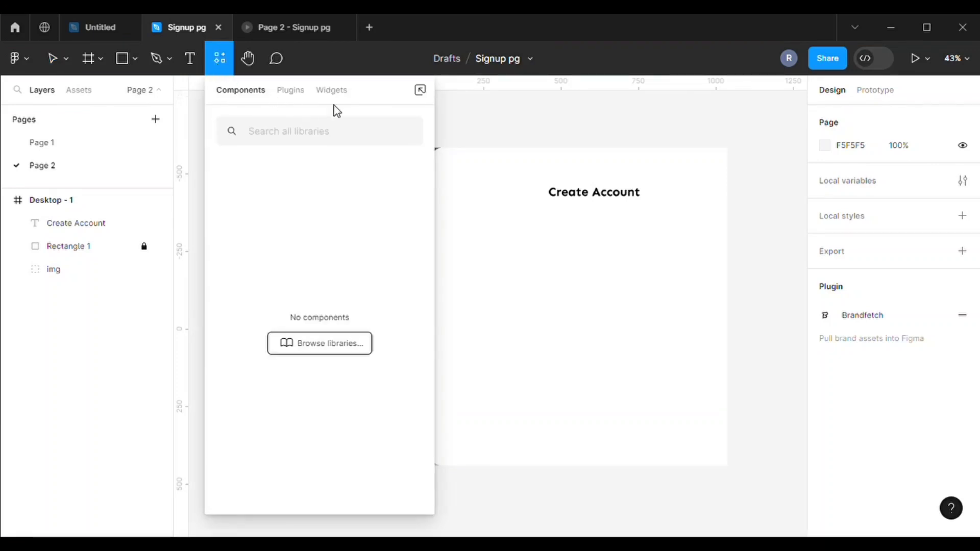
{"action": "left_click", "coordinate": [295, 95]}
{"action": "mouse_move", "coordinate": [306, 191]}
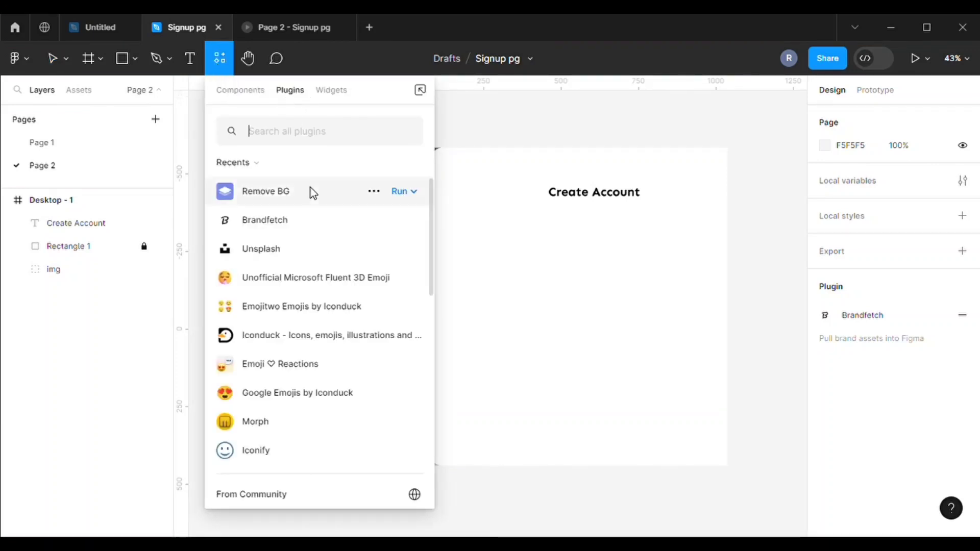
{"action": "left_click", "coordinate": [408, 224]}
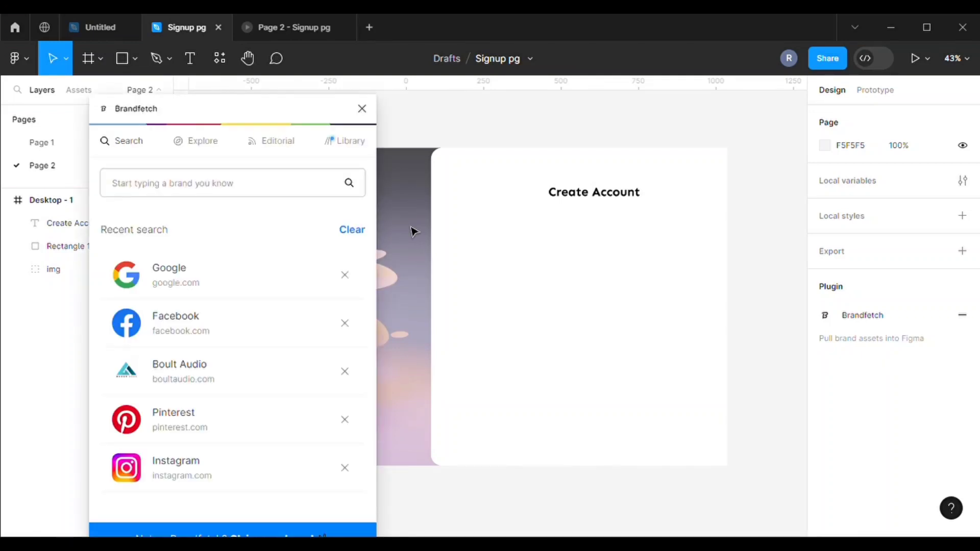
{"action": "left_click", "coordinate": [205, 276]}
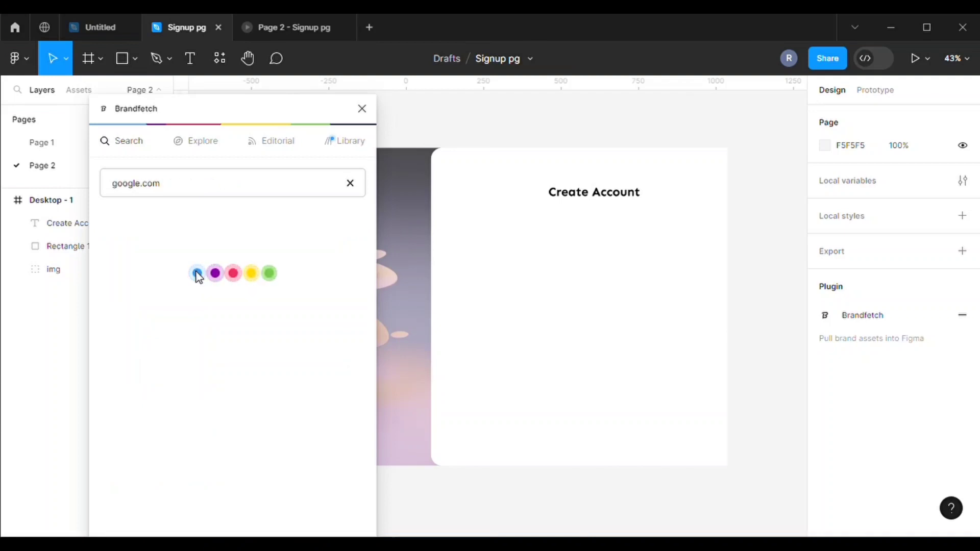
{"action": "left_click", "coordinate": [155, 454]}
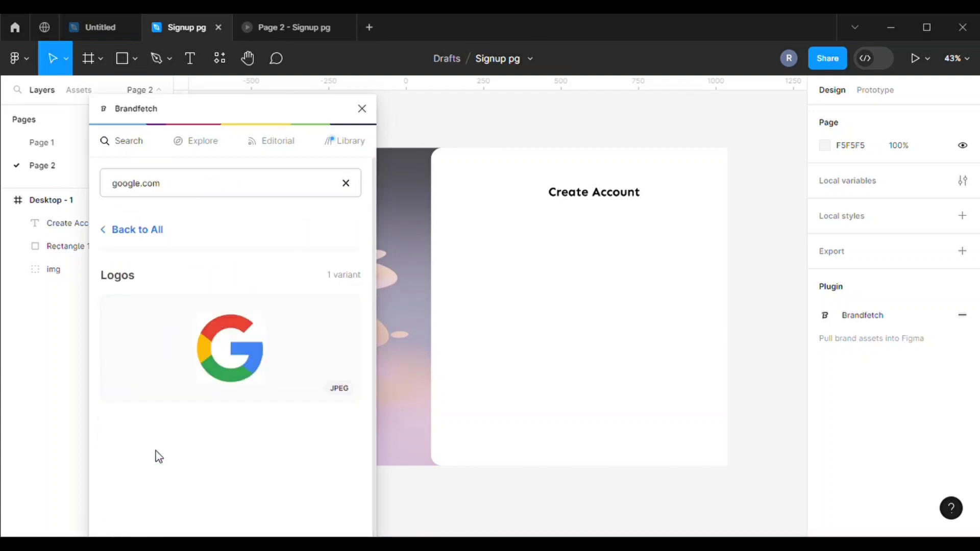
{"action": "left_click", "coordinate": [248, 366]}
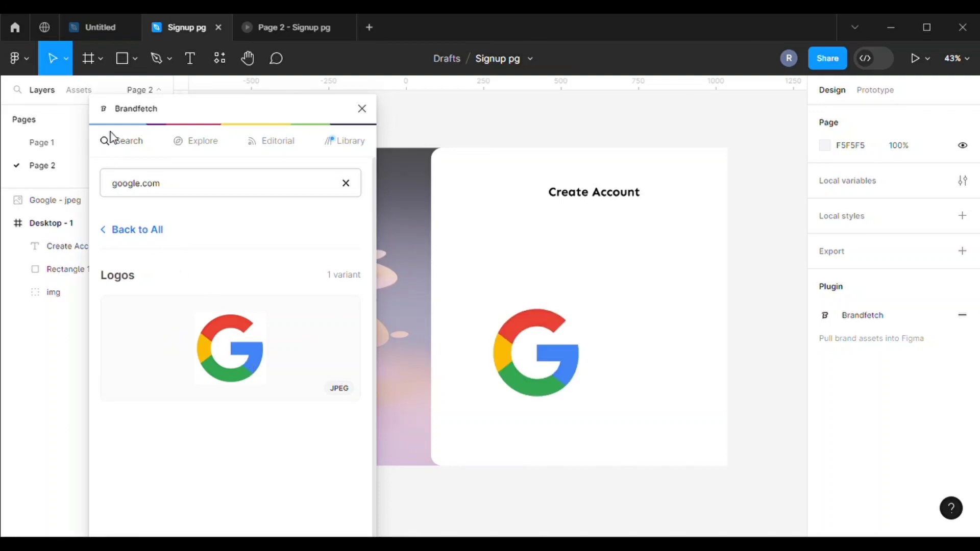
Step: Look up facebook.com in Brandfetch and insert its JPEG logo onto the canvas
{"action": "left_click", "coordinate": [347, 184]}
{"action": "left_click", "coordinate": [219, 325]}
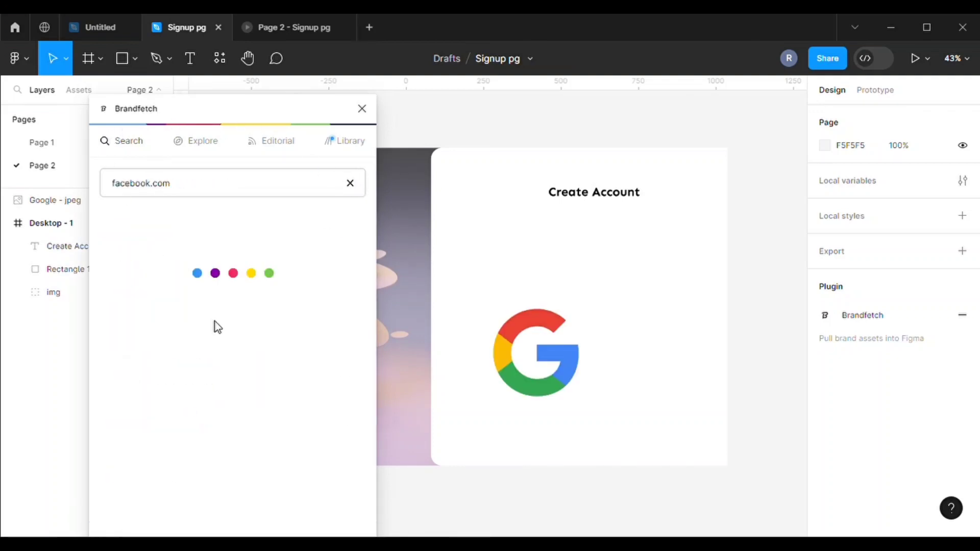
{"action": "left_click", "coordinate": [164, 448]}
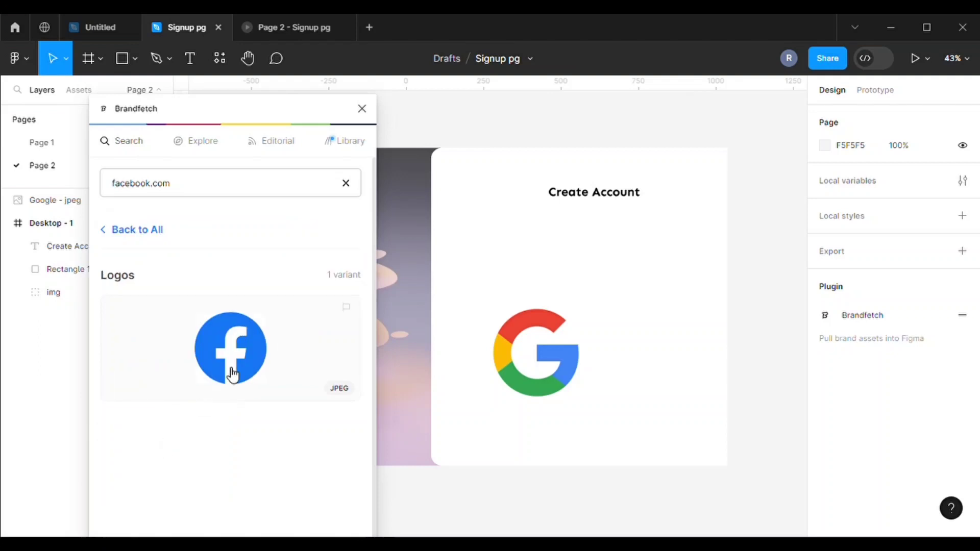
{"action": "left_click", "coordinate": [240, 366]}
{"action": "left_click", "coordinate": [361, 108]}
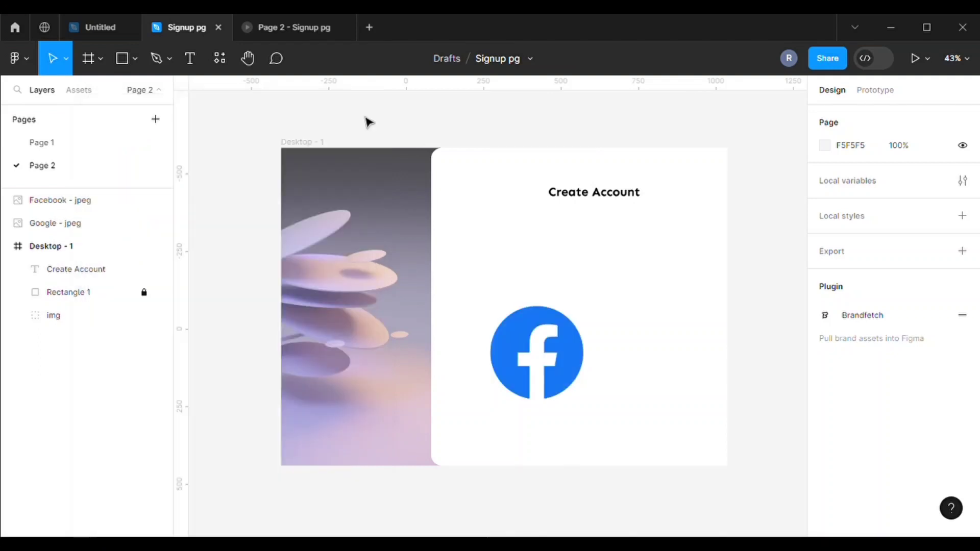
Step: Resize the Facebook and Google logos to 40×40 with proportions constrained
{"action": "mouse_move", "coordinate": [530, 377]}
{"action": "left_mouse_down"}
{"action": "mouse_move", "coordinate": [607, 336]}
{"action": "mouse_move", "coordinate": [644, 357]}
{"action": "left_mouse_up"}
{"action": "left_click", "coordinate": [846, 176]}
{"action": "type", "text": "40"}
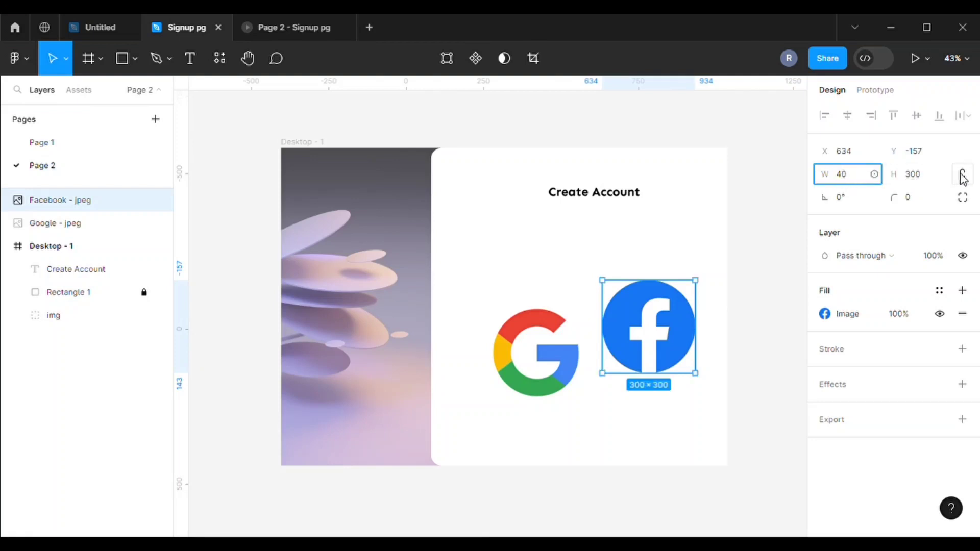
{"action": "left_click", "coordinate": [962, 175]}
{"action": "left_click", "coordinate": [560, 376]}
{"action": "left_click", "coordinate": [845, 175]}
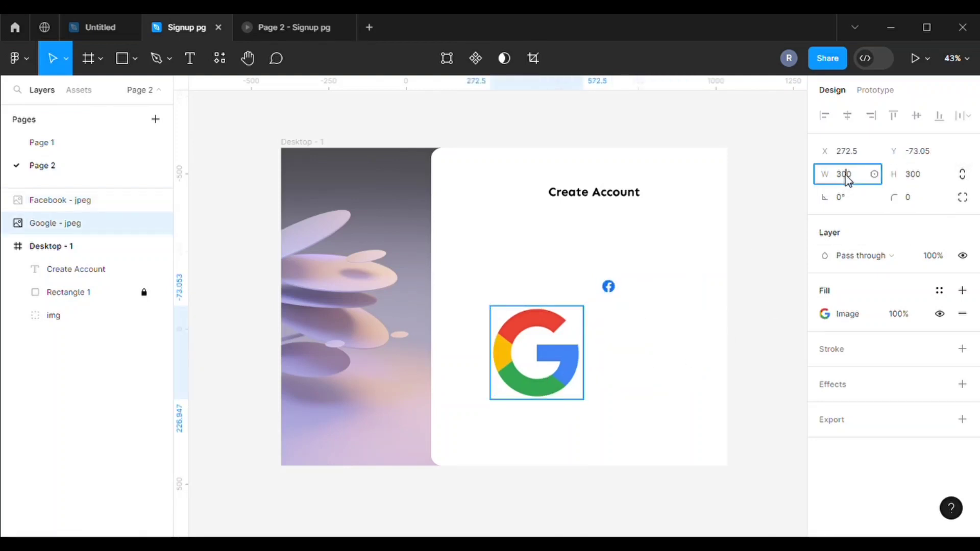
{"action": "left_click", "coordinate": [962, 174]}
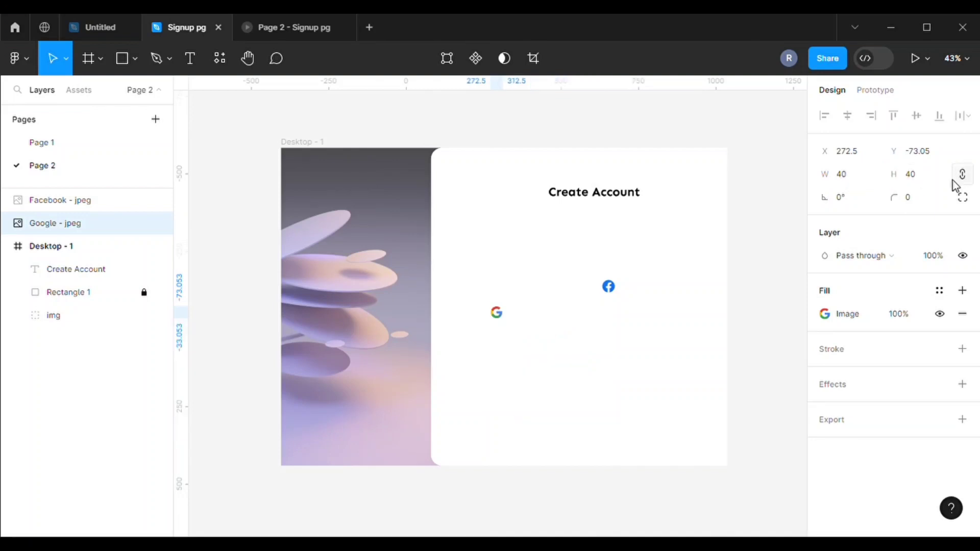
Step: Place the two logos side by side just below the Create Account heading
{"action": "left_click_drag", "start_coordinate": [500, 316], "coordinate": [587, 222]}
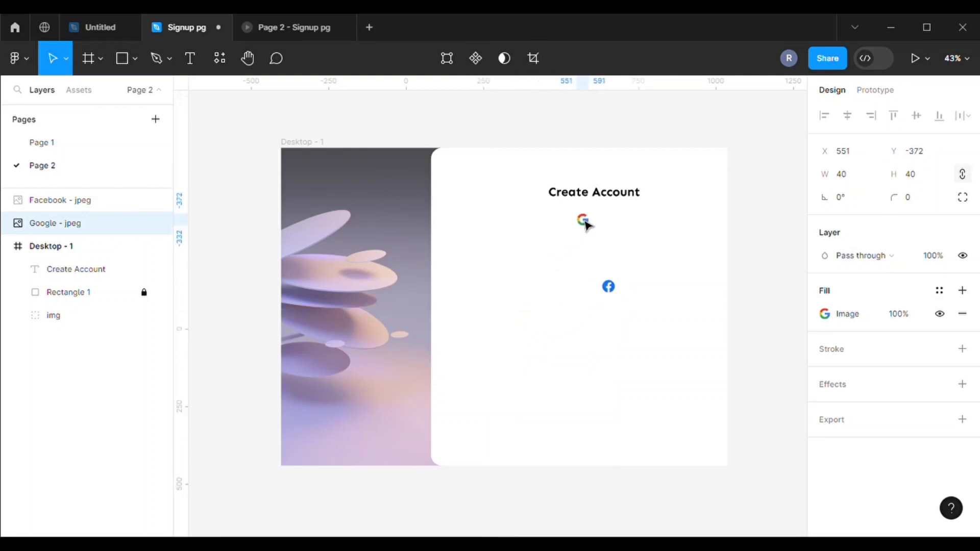
{"action": "left_click_drag", "start_coordinate": [610, 284], "coordinate": [610, 224]}
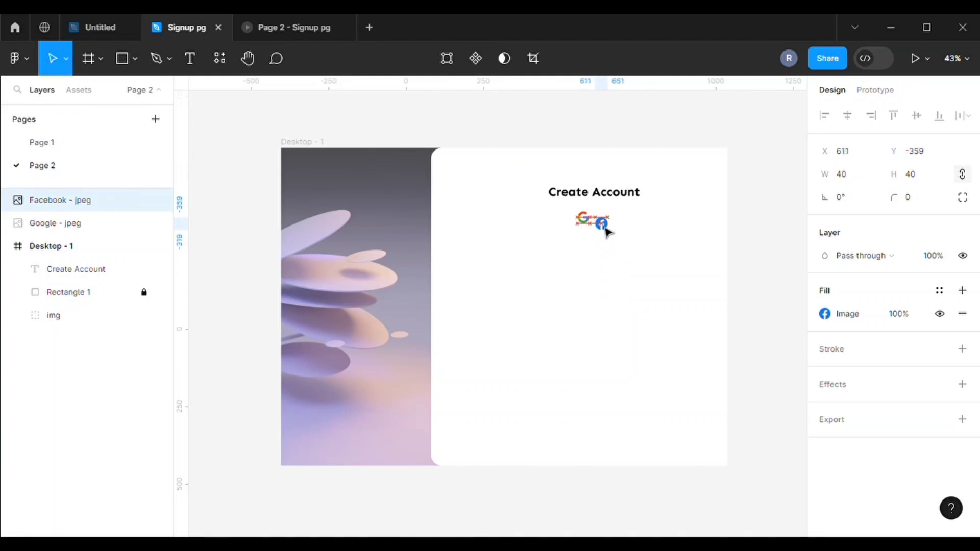
{"action": "left_click", "coordinate": [648, 262]}
{"action": "left_click", "coordinate": [583, 218]}
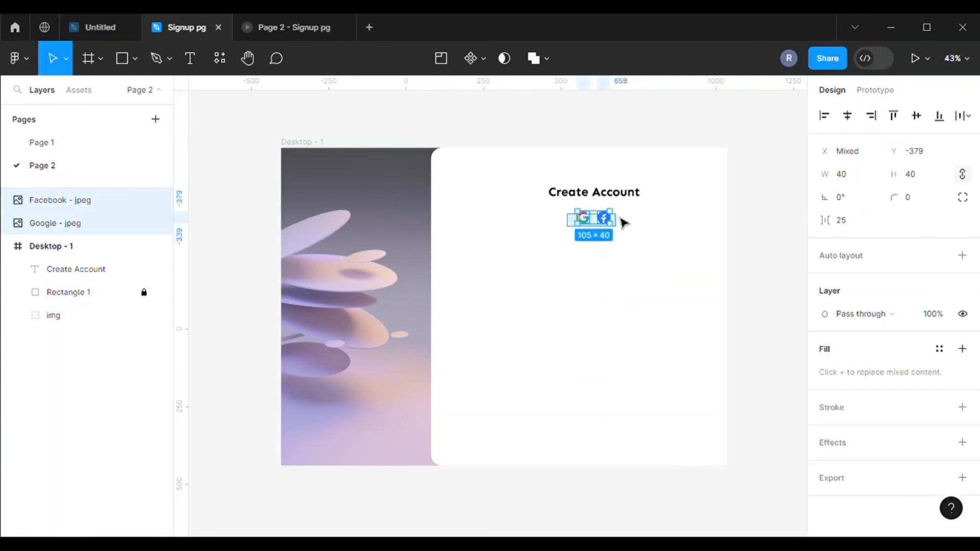
{"action": "left_click", "coordinate": [607, 223]}
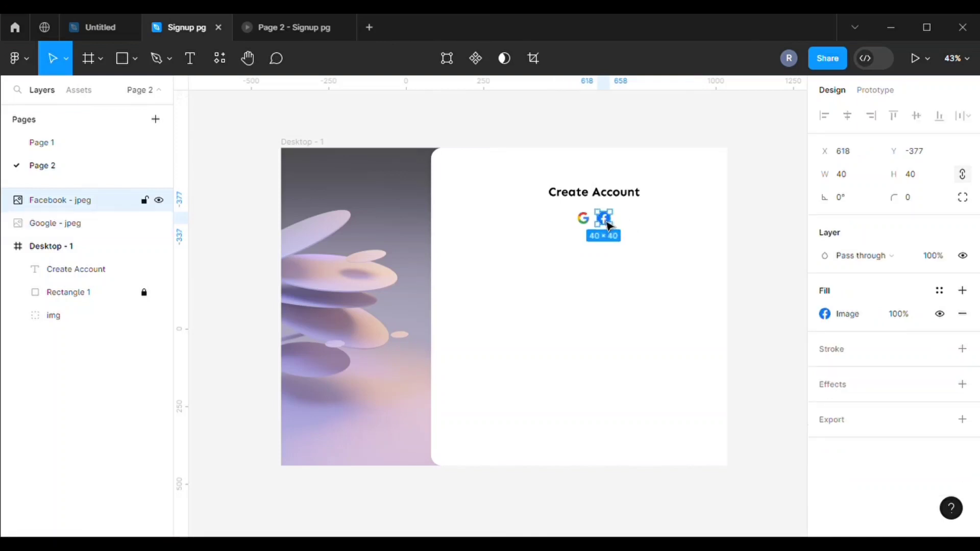
{"action": "left_click", "coordinate": [583, 218]}
{"action": "left_click", "coordinate": [639, 223]}
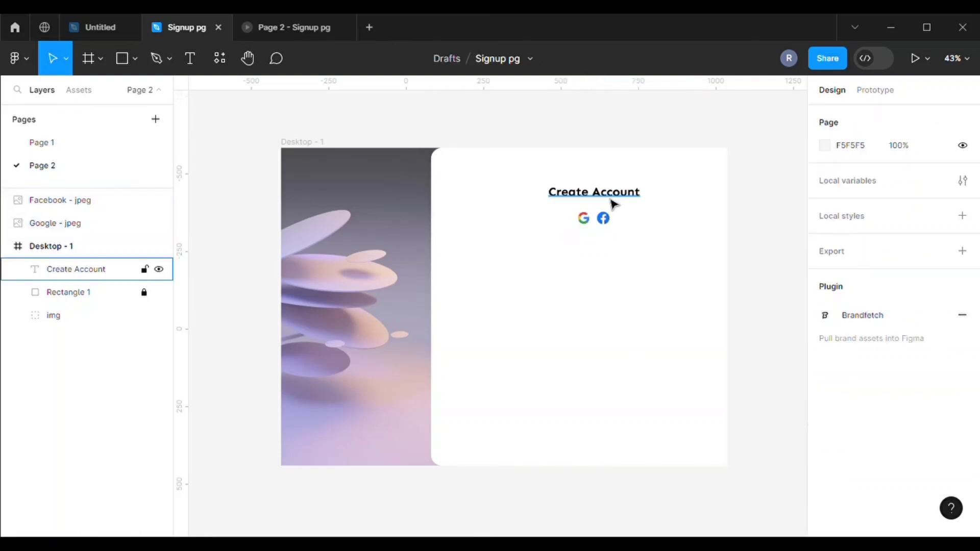
Step: Duplicate the Create Account heading below the logos and retype it as 'or'
{"action": "left_click", "coordinate": [606, 201]}
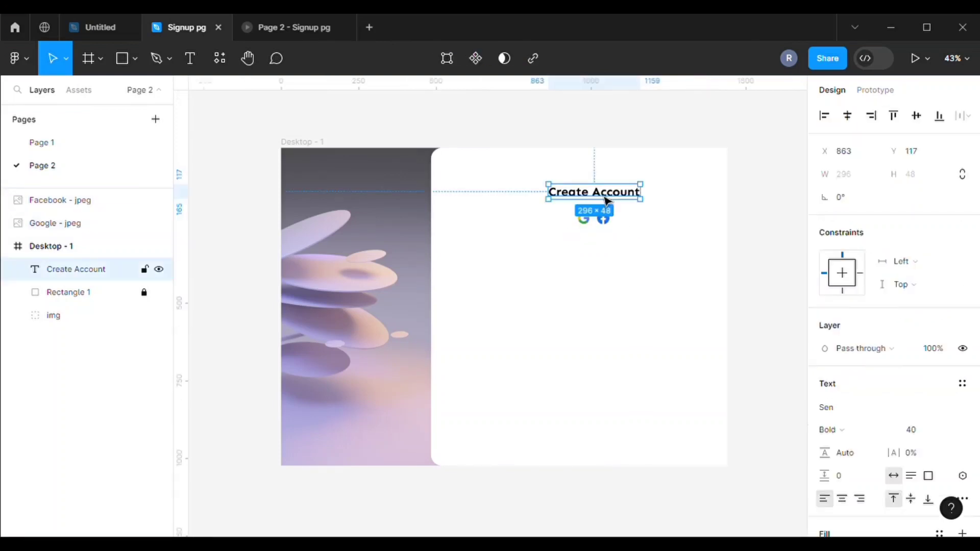
{"action": "key", "text": "ctrl+d"}
{"action": "left_click_drag", "start_coordinate": [606, 201], "coordinate": [610, 244]}
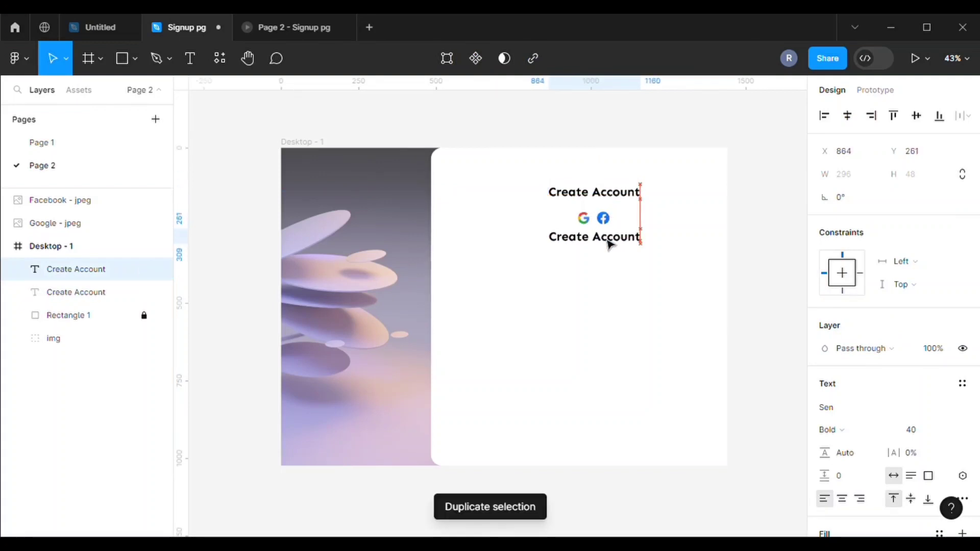
{"action": "double_click", "coordinate": [610, 244]}
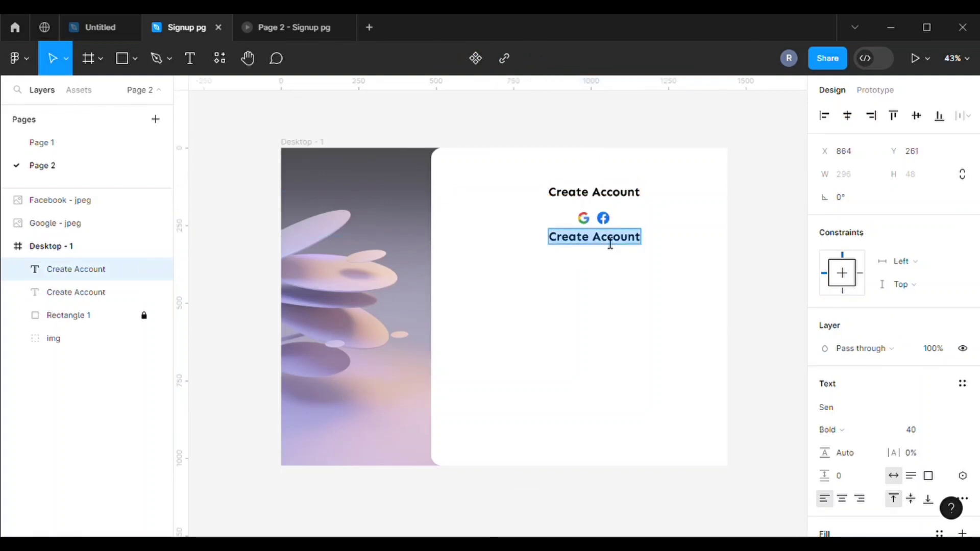
{"action": "type", "text": "Or"}
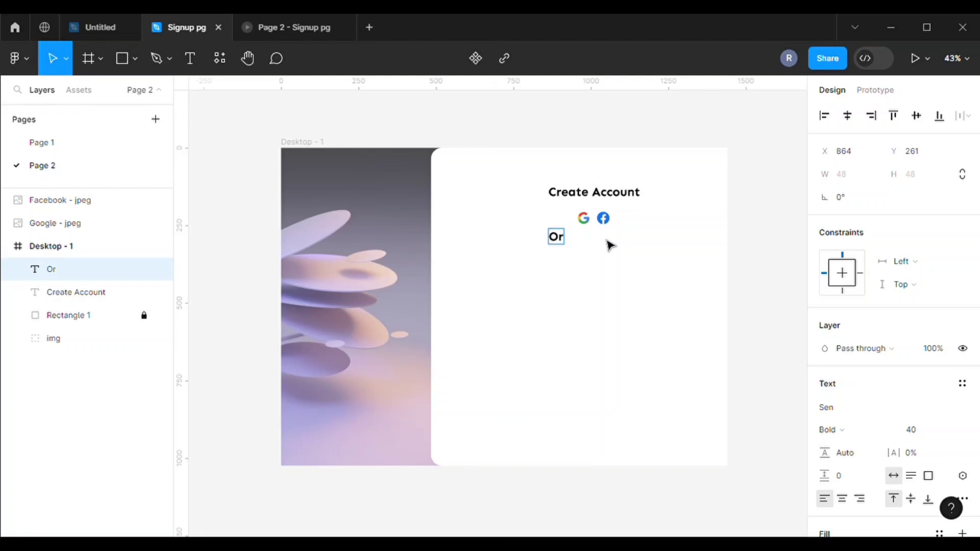
{"action": "key", "text": "BackSpace"}
{"action": "key", "text": "BackSpace"}
Step: Centre the 'or' label beneath the logos and set it to Sen Regular weight
{"action": "left_click_drag", "start_coordinate": [555, 238], "coordinate": [597, 247]}
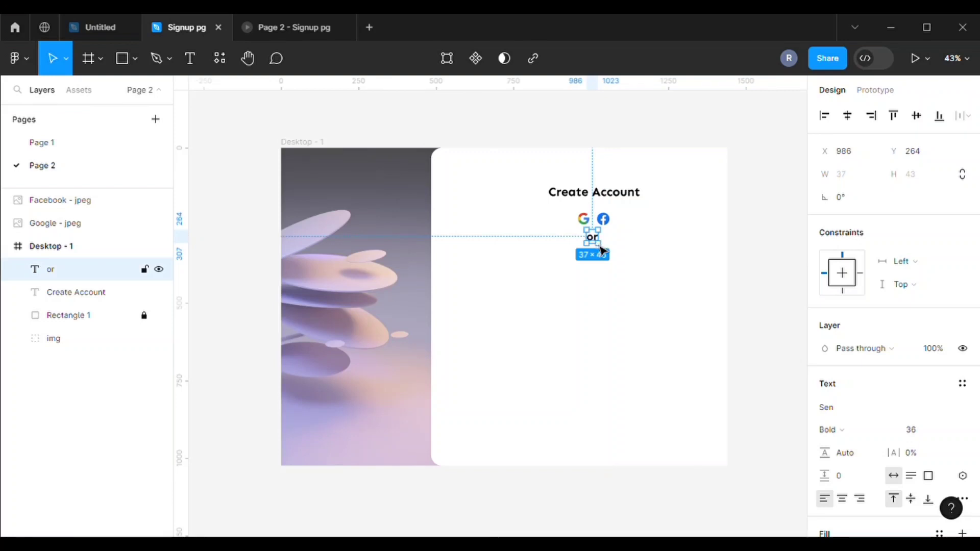
{"action": "left_click", "coordinate": [888, 434]}
{"action": "left_click", "coordinate": [877, 413]}
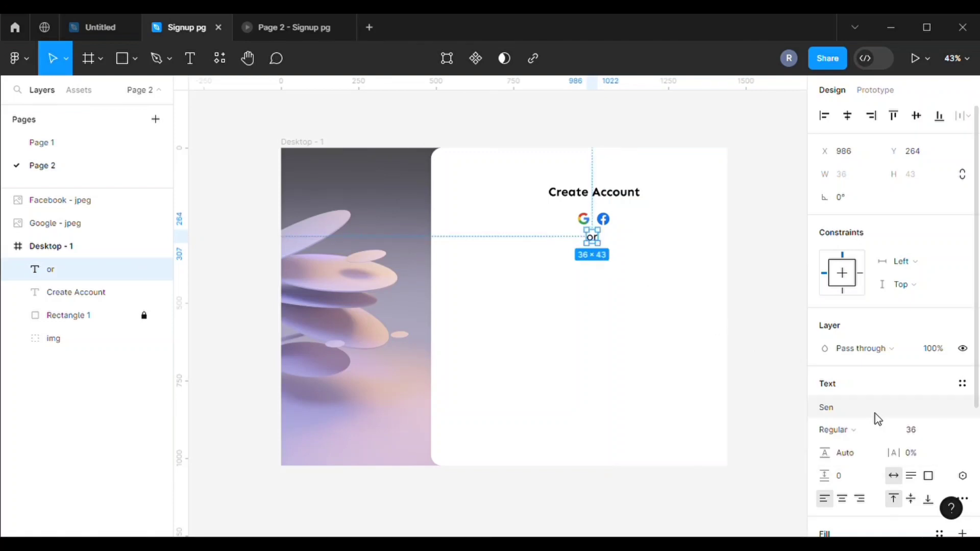
{"action": "left_click", "coordinate": [645, 257]}
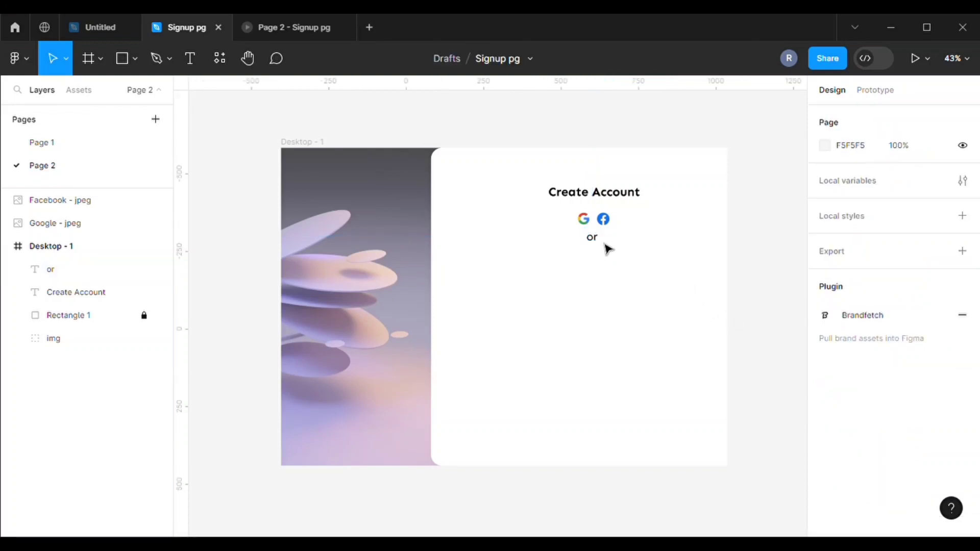
Step: Draw a short horizontal line left of 'or' with rotation 0
{"action": "scroll", "coordinate": [607, 249], "scroll_direction": "up", "scroll_amount": 5}
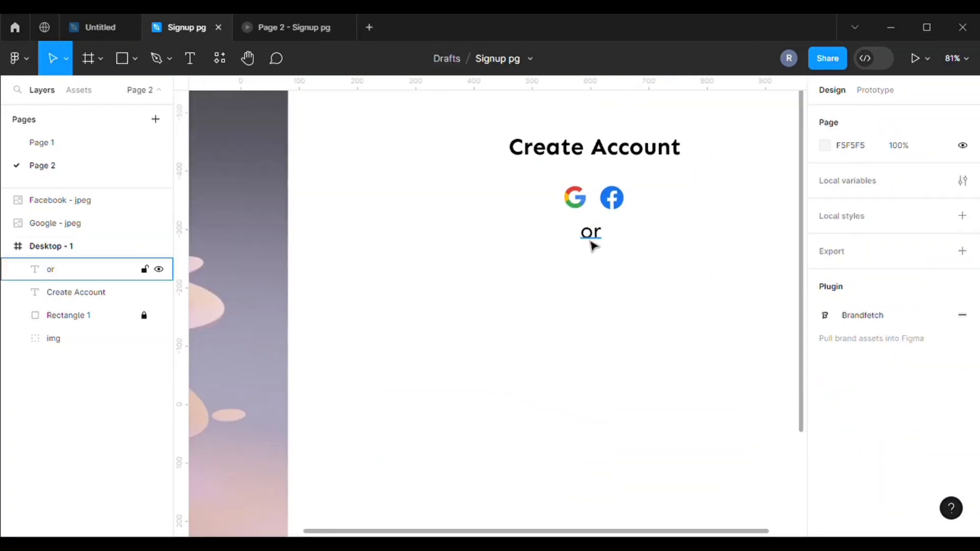
{"action": "left_click", "coordinate": [591, 242]}
{"action": "left_click", "coordinate": [642, 234]}
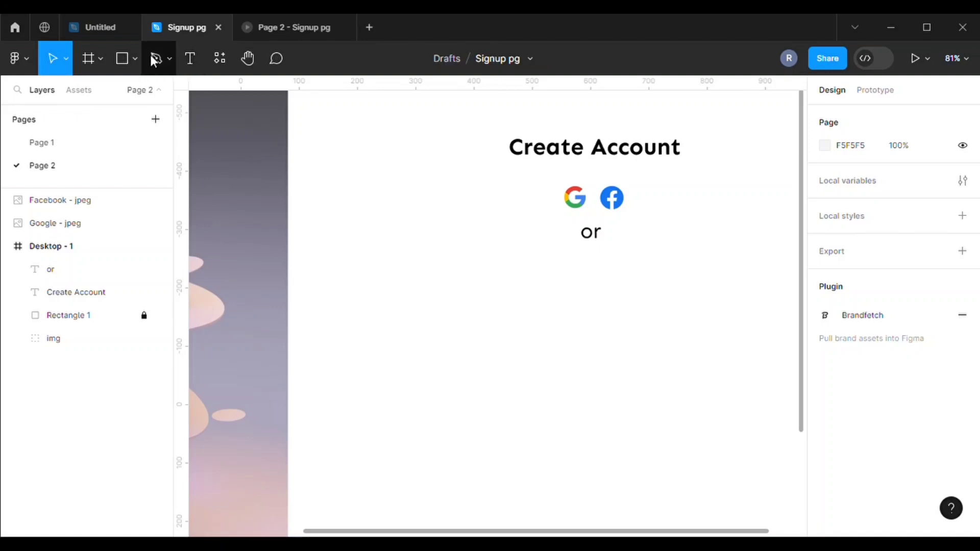
{"action": "left_click", "coordinate": [135, 58]}
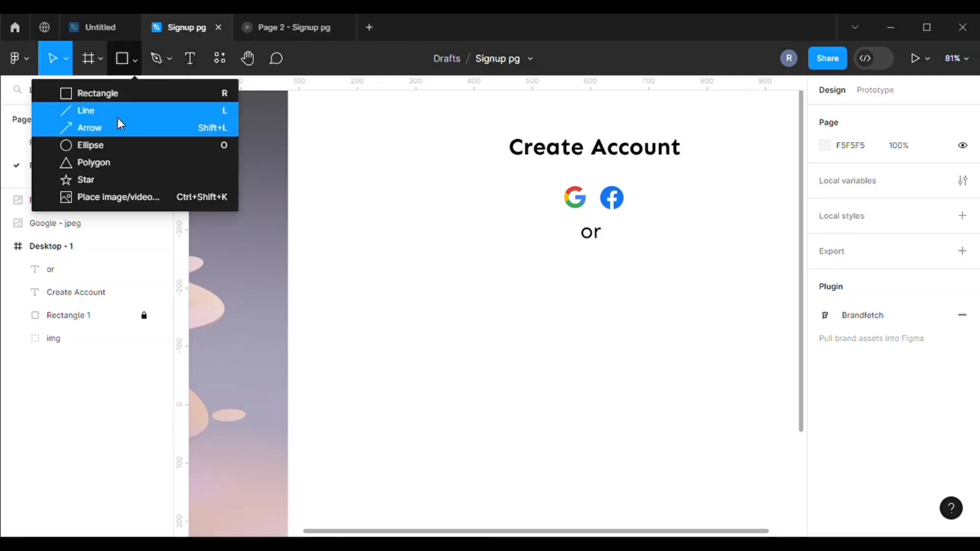
{"action": "left_click", "coordinate": [117, 111]}
{"action": "left_click_drag", "start_coordinate": [573, 243], "coordinate": [580, 241]}
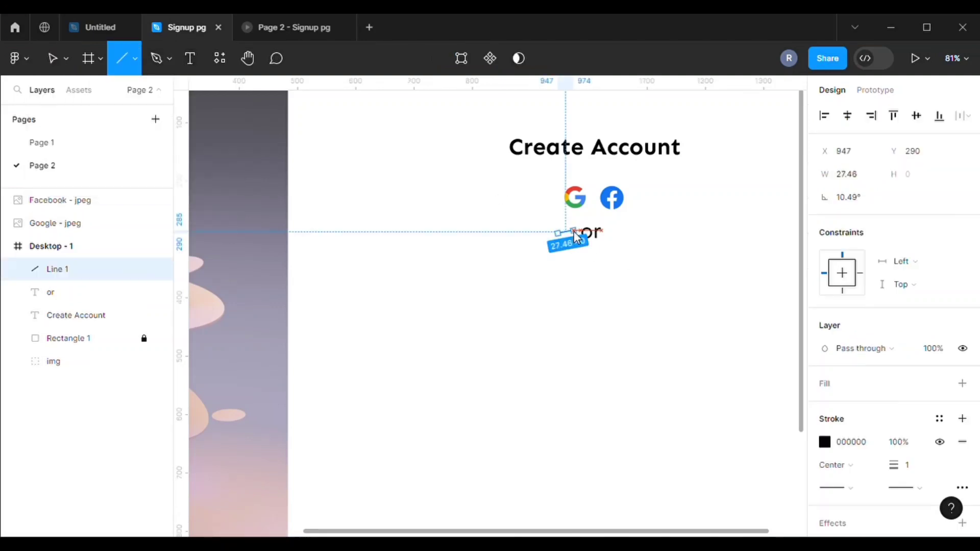
{"action": "scroll", "coordinate": [580, 242], "scroll_direction": "up", "scroll_amount": 1}
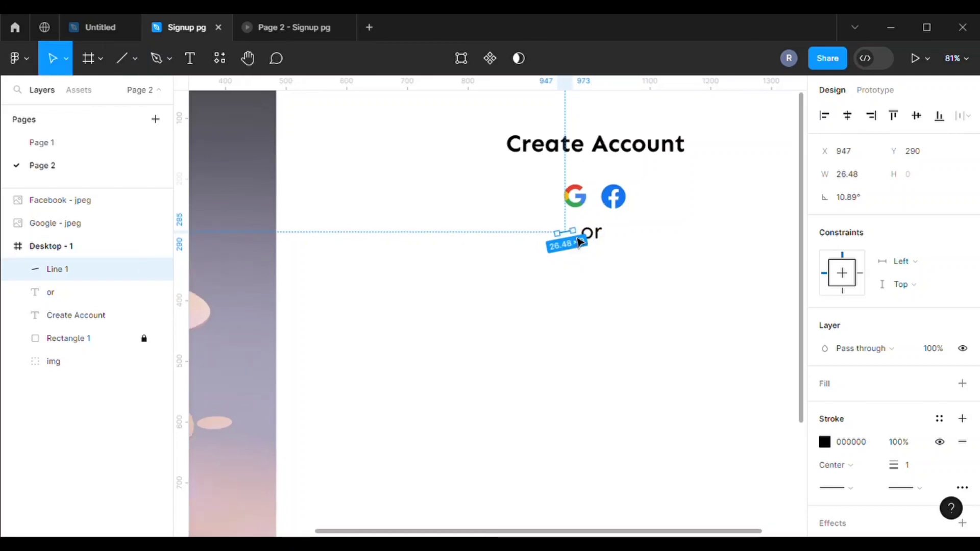
{"action": "scroll", "coordinate": [580, 242], "scroll_direction": "up", "scroll_amount": 2}
{"action": "left_click", "coordinate": [846, 197]}
{"action": "type", "text": "0"}
{"action": "left_click", "coordinate": [695, 234]}
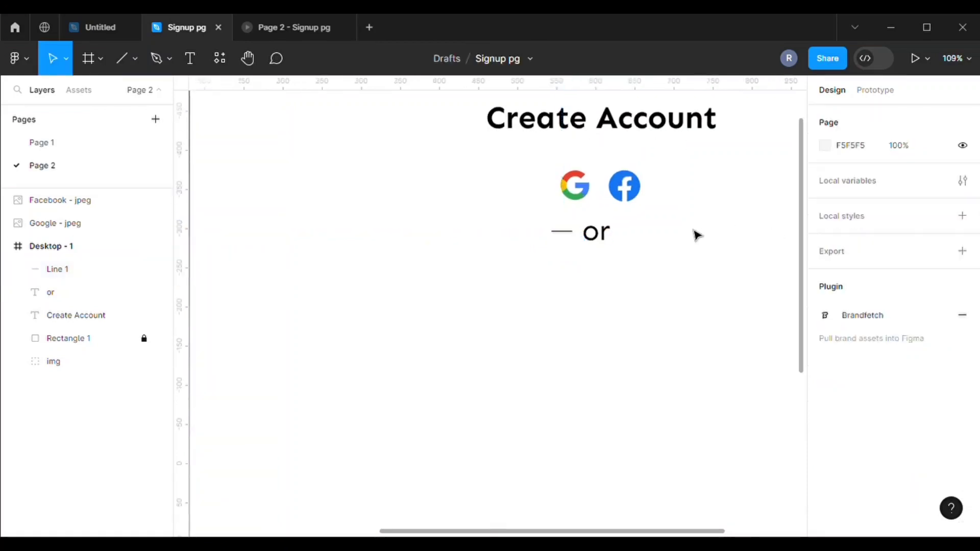
Step: Duplicate the line and place the copy to the right of 'or'
{"action": "left_click", "coordinate": [571, 236]}
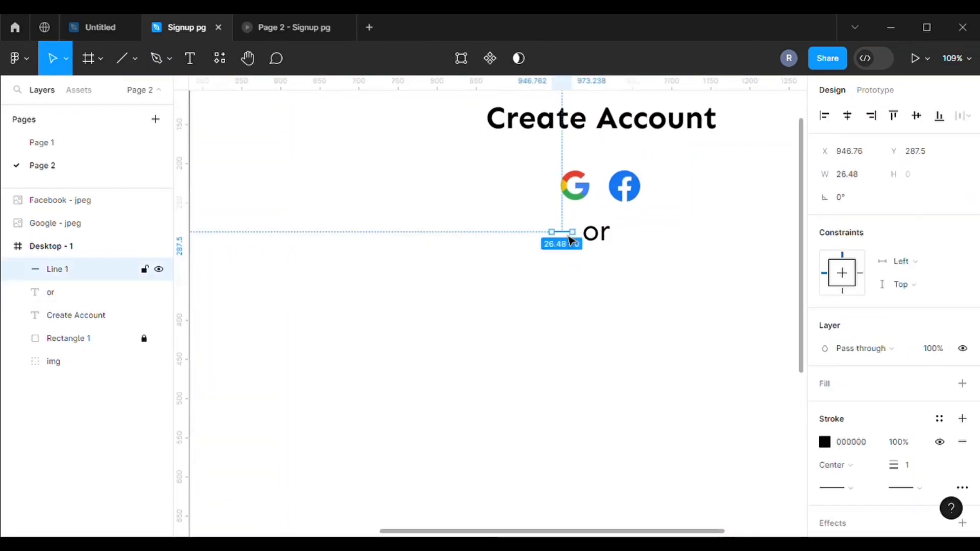
{"action": "key", "text": "ctrl+d"}
{"action": "mouse_move", "coordinate": [572, 240]}
{"action": "left_mouse_down"}
{"action": "mouse_move", "coordinate": [649, 242]}
{"action": "mouse_move", "coordinate": [635, 247]}
{"action": "left_mouse_up"}
{"action": "left_click", "coordinate": [706, 310]}
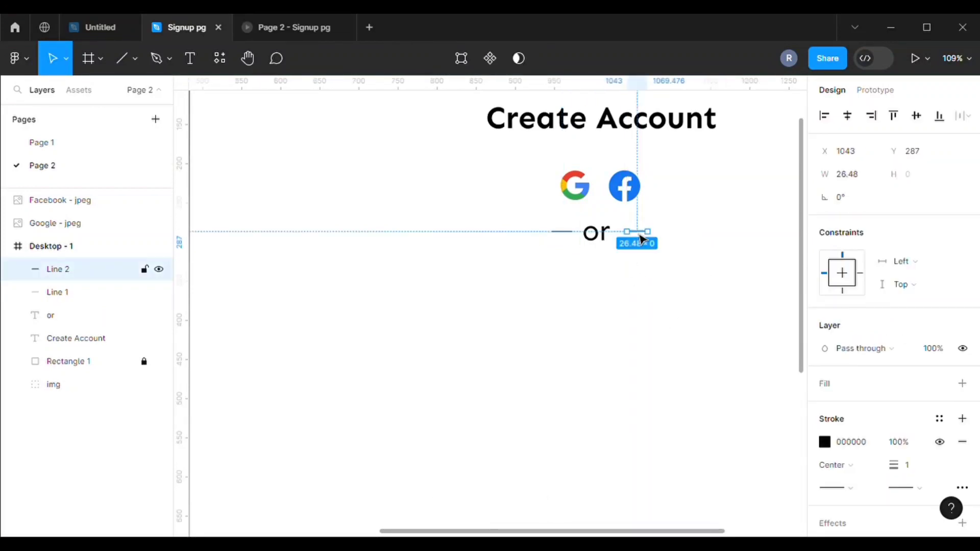
{"action": "left_click", "coordinate": [791, 361]}
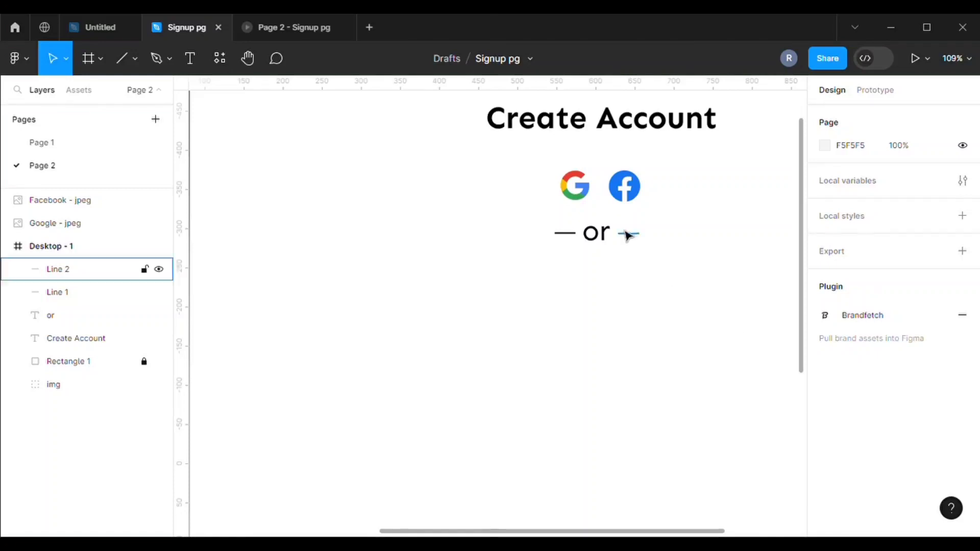
{"action": "left_click", "coordinate": [632, 244]}
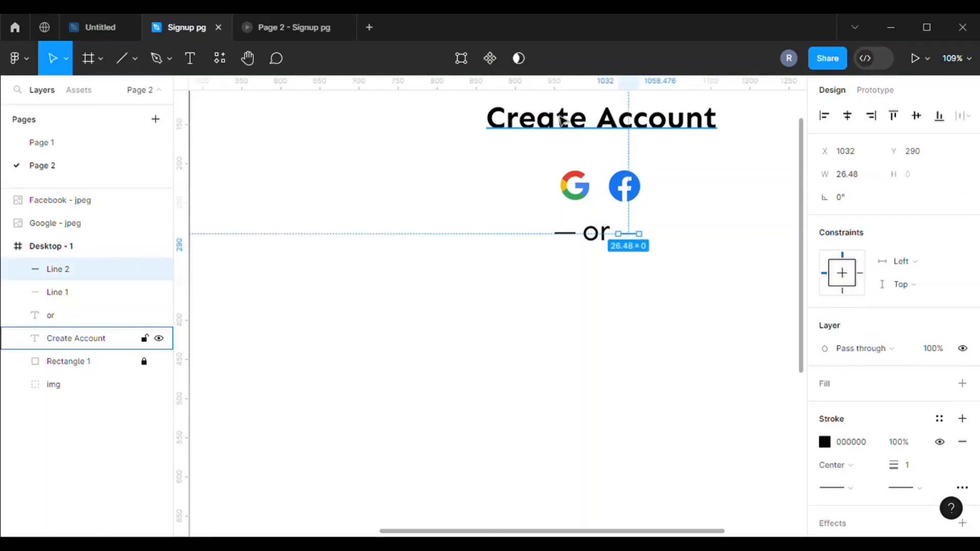
{"action": "left_click", "coordinate": [913, 465]}
{"action": "left_click", "coordinate": [757, 343]}
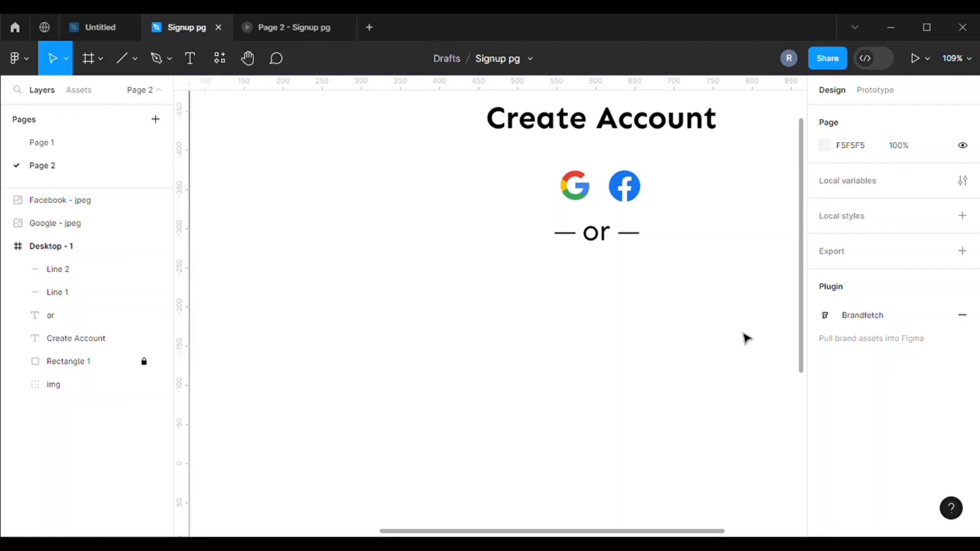
Step: Nudge the — or — divider slightly right and down
{"action": "left_click_drag", "start_coordinate": [545, 254], "coordinate": [648, 239]}
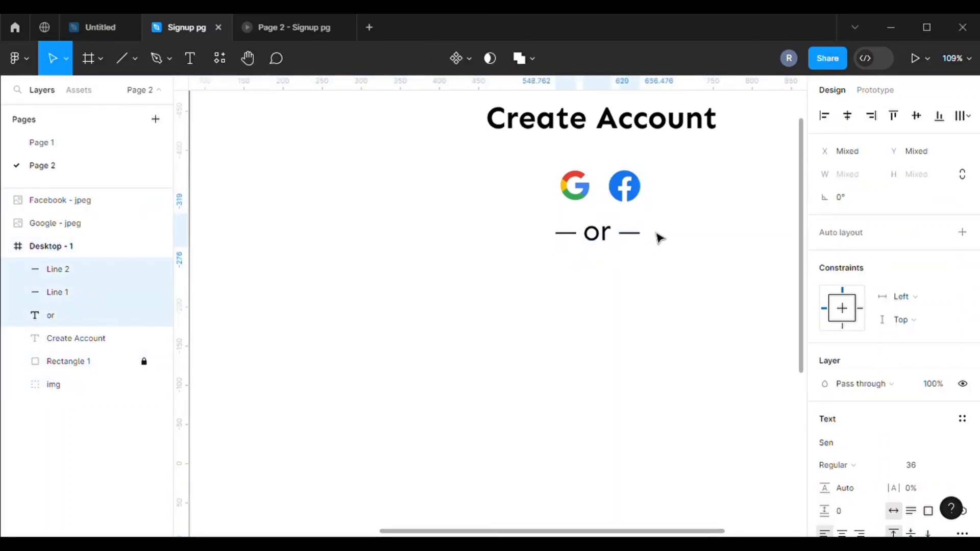
{"action": "key", "text": "Right"}
{"action": "key", "text": "Right"}
{"action": "key", "text": "Down"}
{"action": "key", "text": "Down"}
{"action": "key", "text": "Down"}
{"action": "key", "text": "Down"}
{"action": "key", "text": "Down"}
{"action": "key", "text": "Down"}
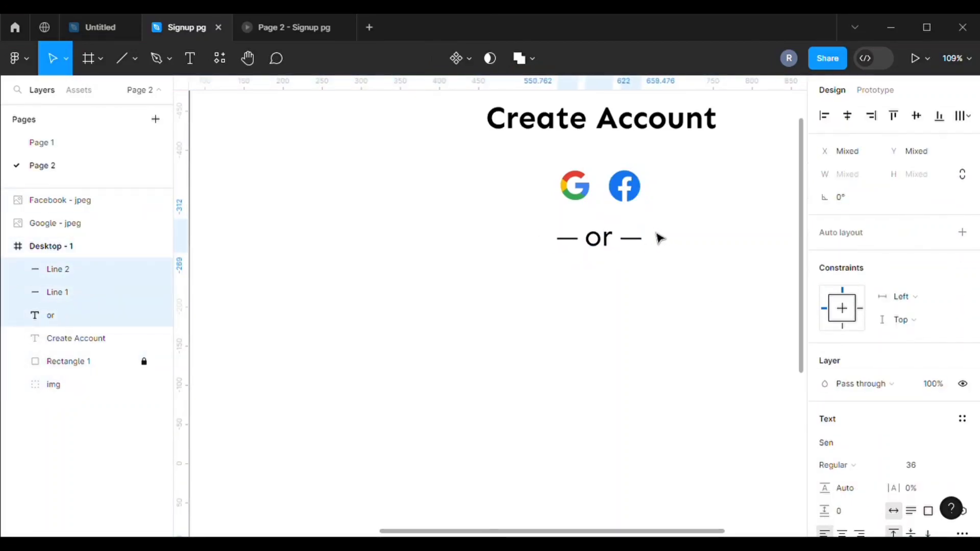
Step: Enlarge the Create Account heading to font size 48
{"action": "left_click", "coordinate": [661, 122]}
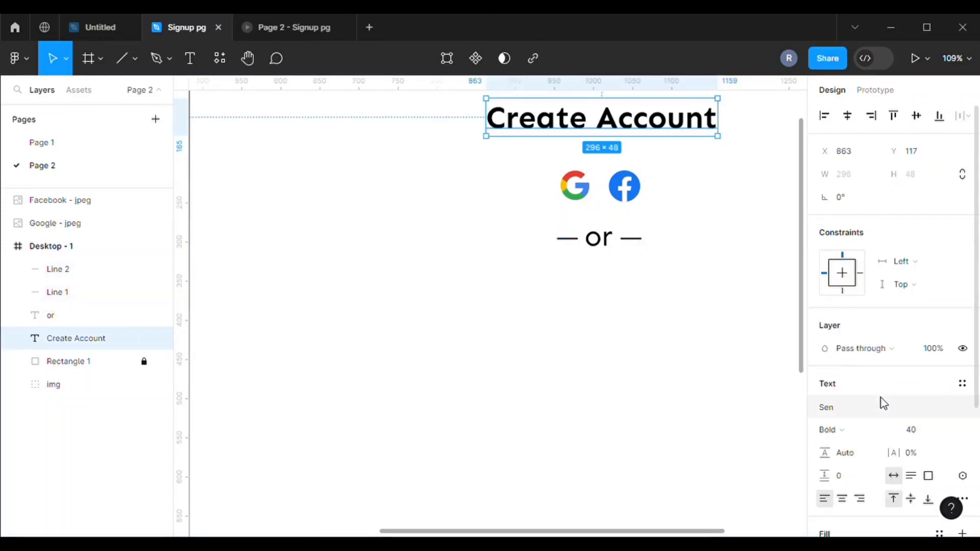
{"action": "left_click", "coordinate": [918, 435]}
{"action": "type", "text": "48"}
{"action": "left_click", "coordinate": [716, 269]}
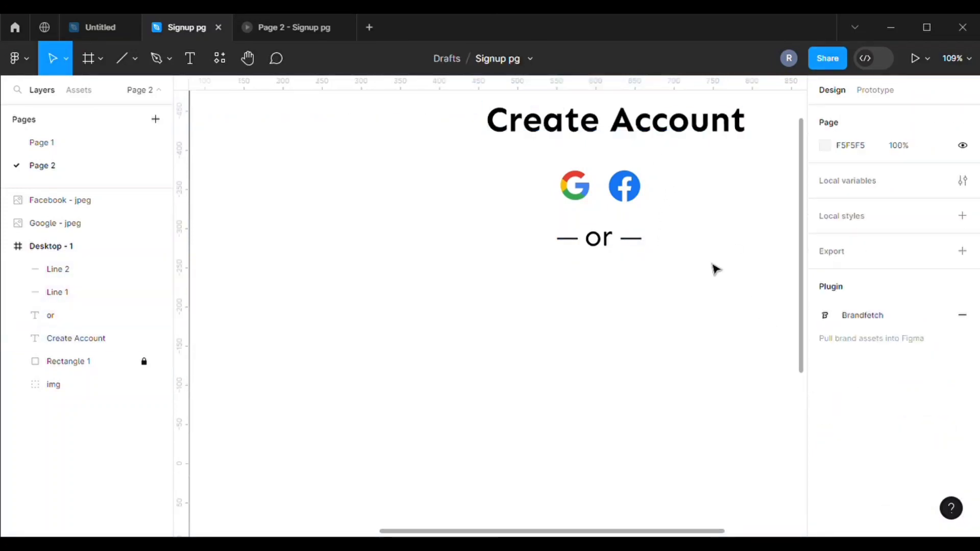
{"action": "scroll", "coordinate": [669, 158], "scroll_direction": "down", "scroll_amount": 2}
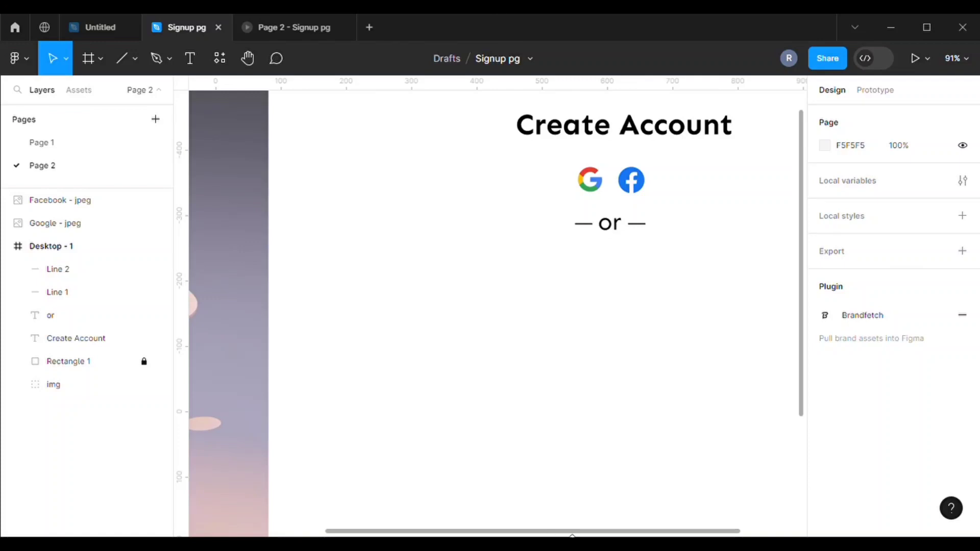
{"action": "scroll", "coordinate": [604, 500], "scroll_direction": "down", "scroll_amount": 3}
{"action": "scroll", "coordinate": [625, 303], "scroll_direction": "up", "scroll_amount": 1}
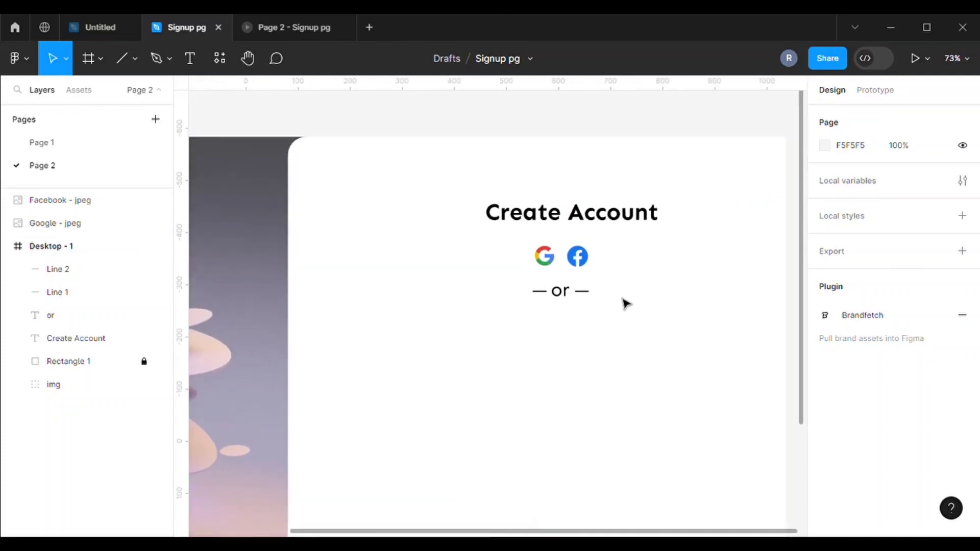
Step: Realign the heading, Google and Facebook icons and — or — divider into a centred column
{"action": "left_click", "coordinate": [589, 221]}
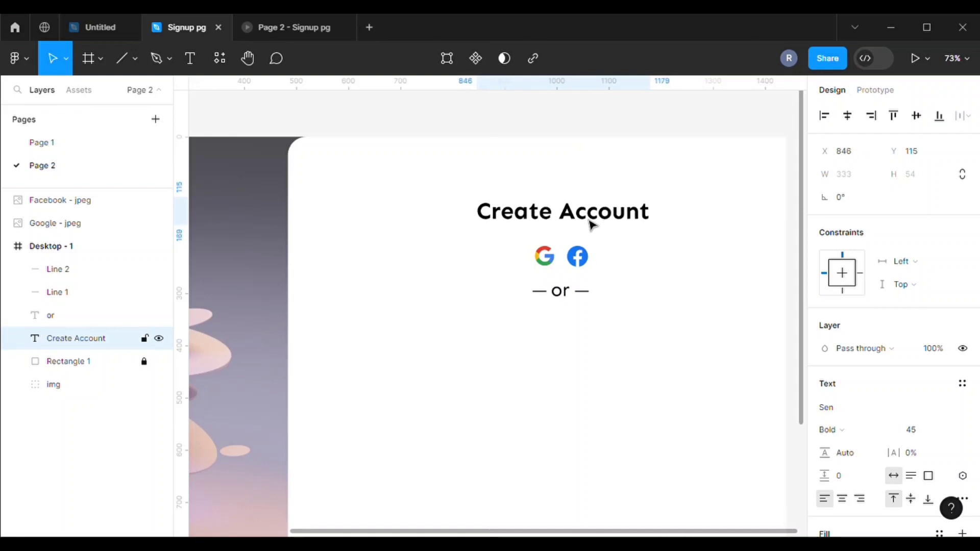
{"action": "left_click_drag", "start_coordinate": [589, 225], "coordinate": [585, 222]}
{"action": "mouse_move", "coordinate": [530, 264]}
{"action": "left_mouse_down"}
{"action": "mouse_move", "coordinate": [580, 265]}
{"action": "mouse_move", "coordinate": [602, 252]}
{"action": "left_mouse_up"}
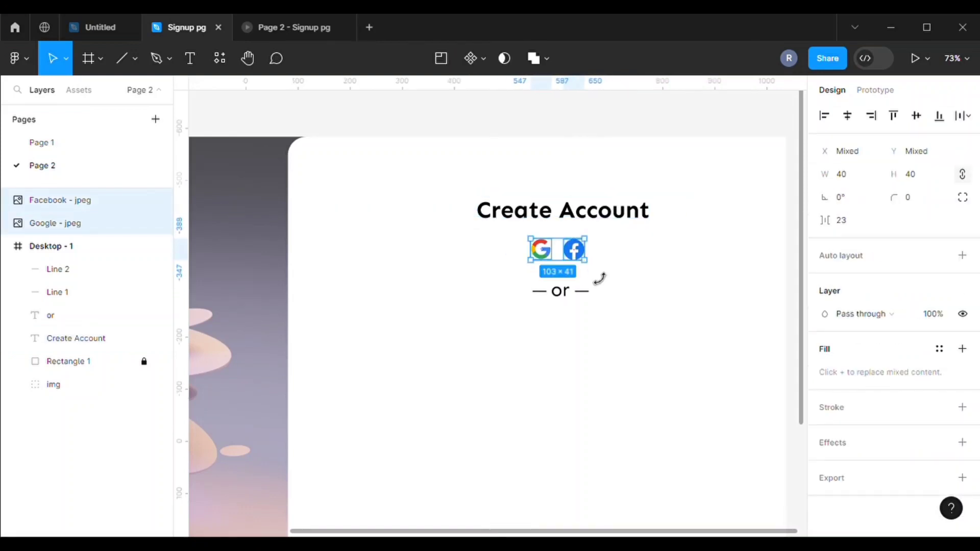
{"action": "left_click", "coordinate": [516, 289]}
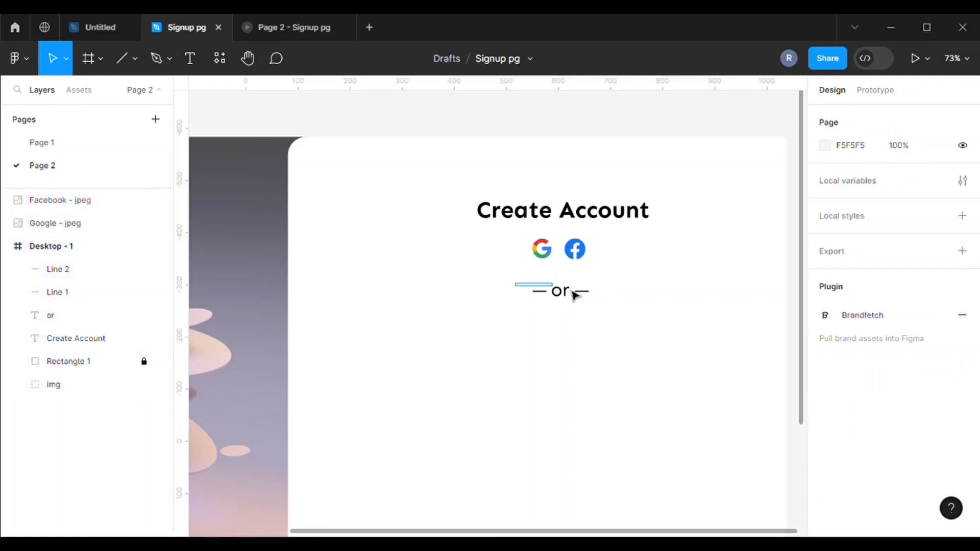
{"action": "left_click_drag", "start_coordinate": [574, 295], "coordinate": [611, 308]}
{"action": "key", "text": "shift+Up"}
{"action": "key", "text": "shift+Left"}
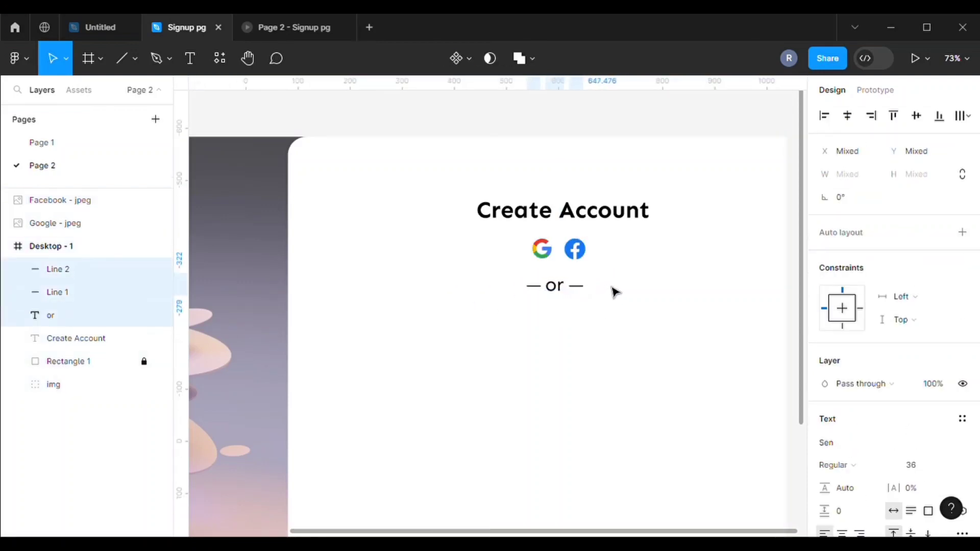
{"action": "key", "text": "Right"}
{"action": "key", "text": "Right"}
{"action": "key", "text": "Right"}
{"action": "left_click", "coordinate": [575, 249]}
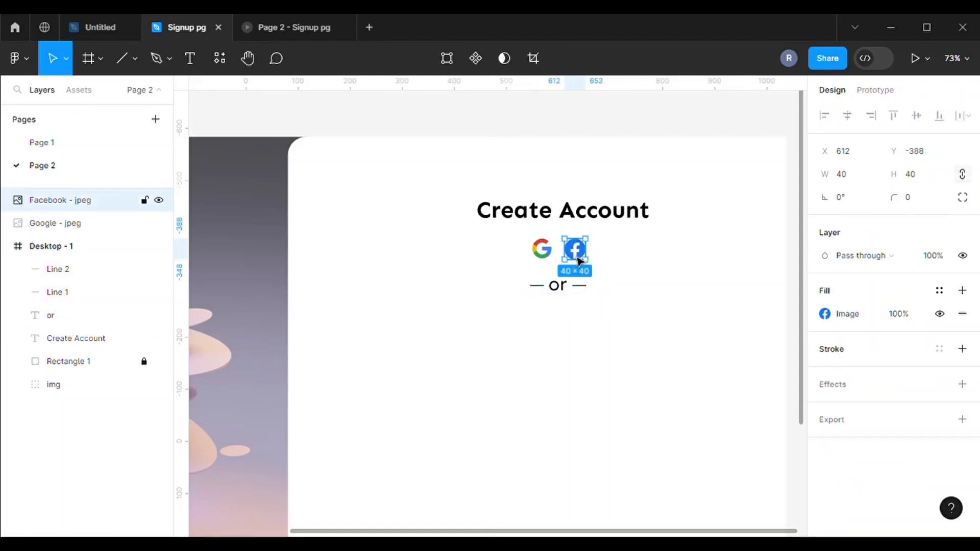
{"action": "left_click", "coordinate": [542, 249]}
{"action": "left_click", "coordinate": [610, 252]}
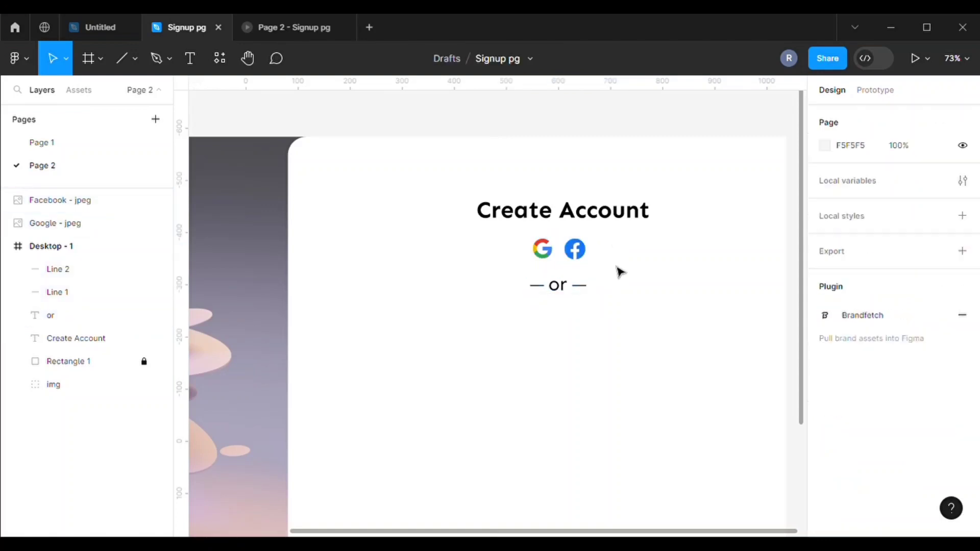
{"action": "key", "text": "ctrl+z"}
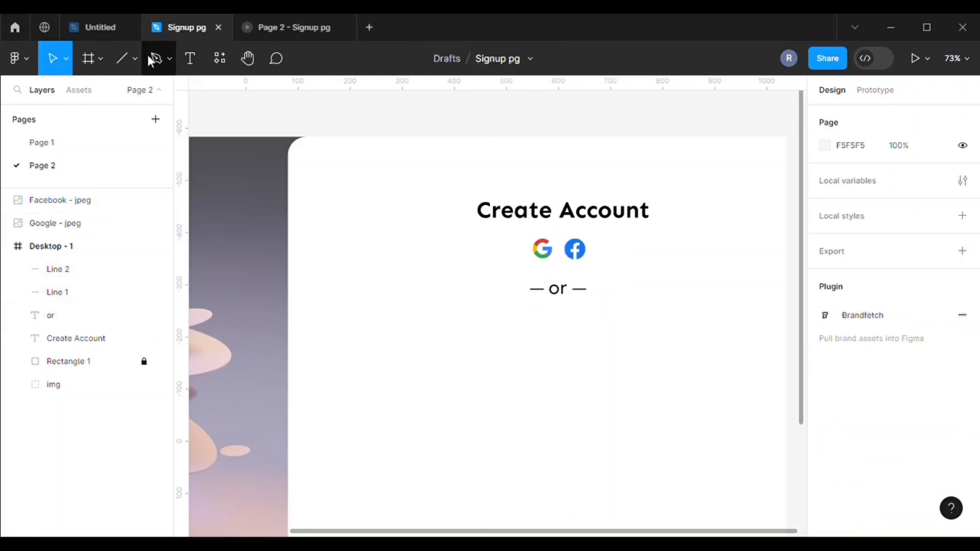
Step: Draw a wide rectangle below the — or — divider
{"action": "left_click", "coordinate": [136, 58]}
{"action": "left_click", "coordinate": [99, 93]}
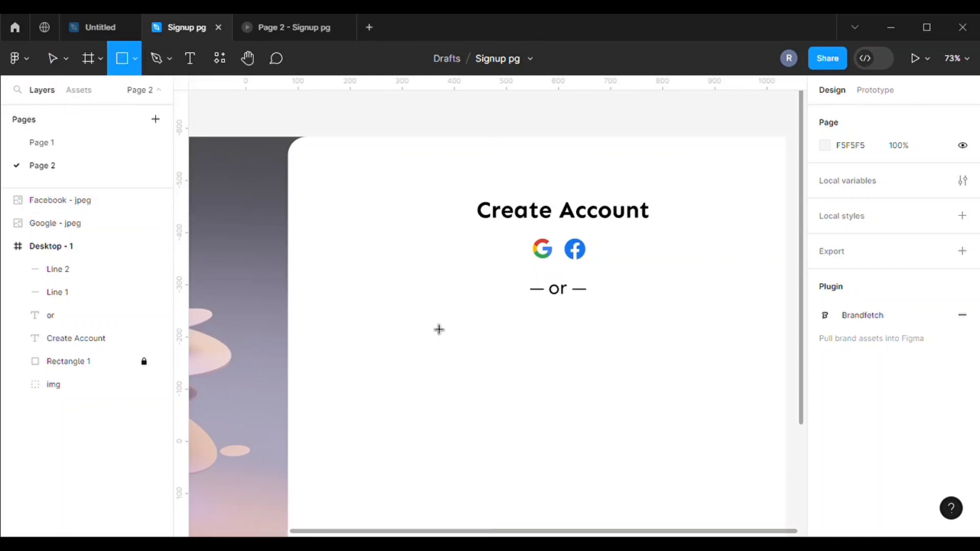
{"action": "left_click_drag", "start_coordinate": [427, 316], "coordinate": [689, 348]}
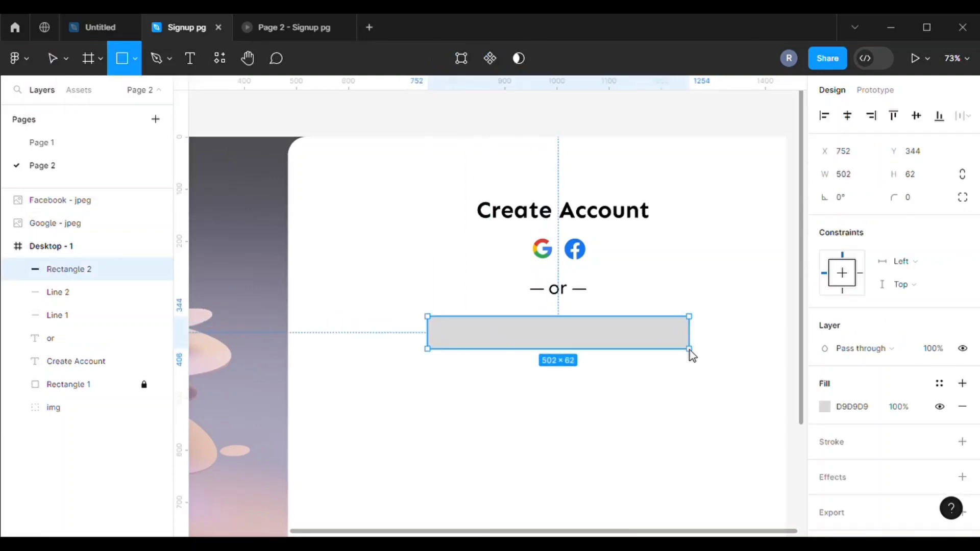
{"action": "left_click_drag", "start_coordinate": [606, 347], "coordinate": [607, 357]}
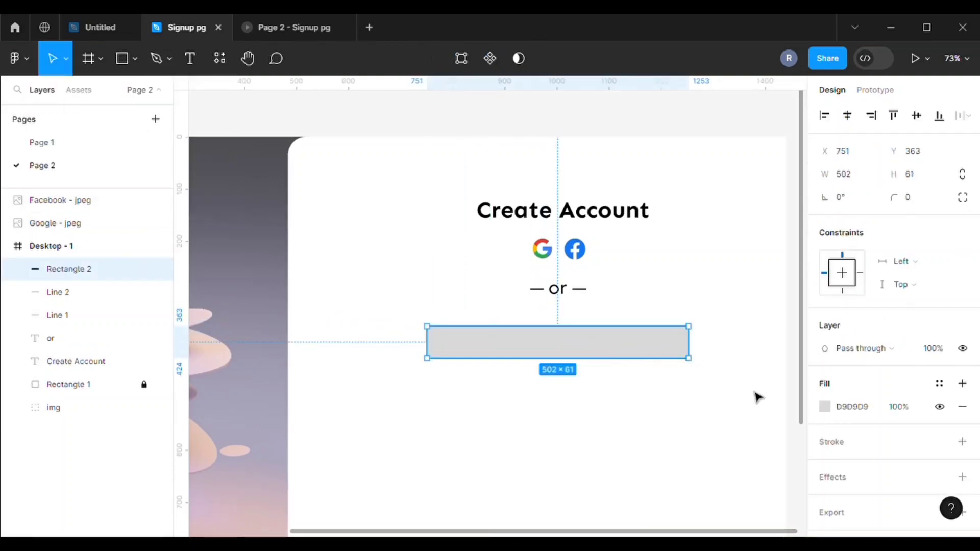
Step: Give the box a 2 px black outline and corner radius 10
{"action": "left_click", "coordinate": [833, 441]}
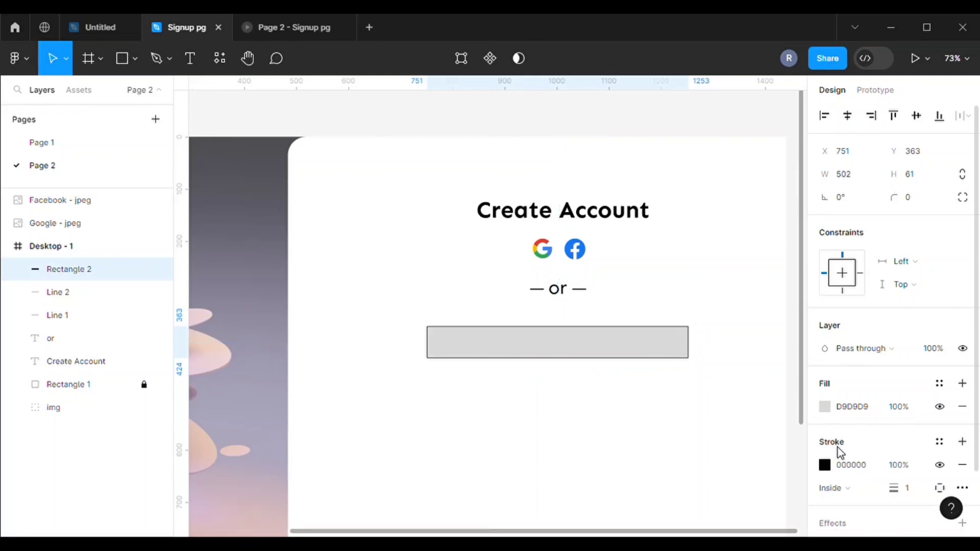
{"action": "left_click", "coordinate": [908, 493]}
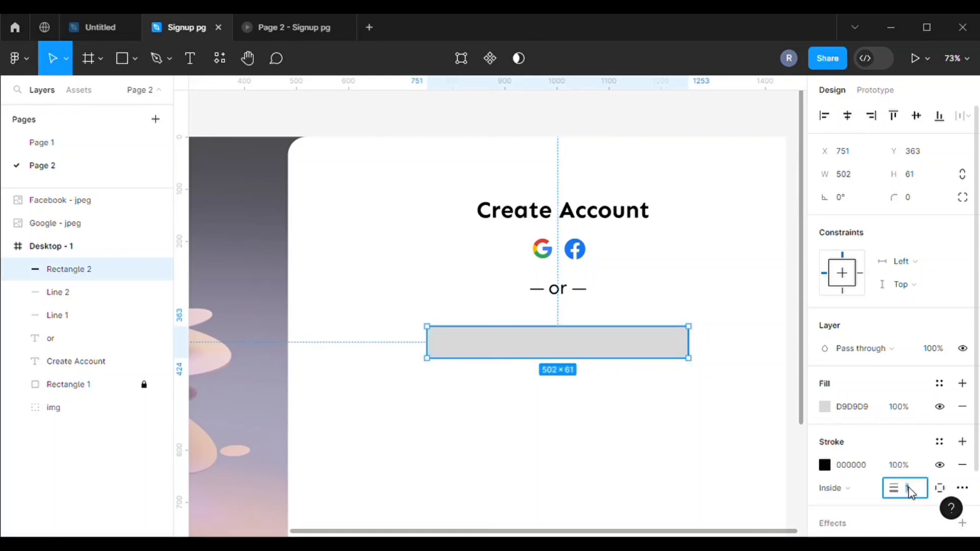
{"action": "type", "text": "2"}
{"action": "left_click", "coordinate": [715, 387]}
{"action": "left_click", "coordinate": [663, 344]}
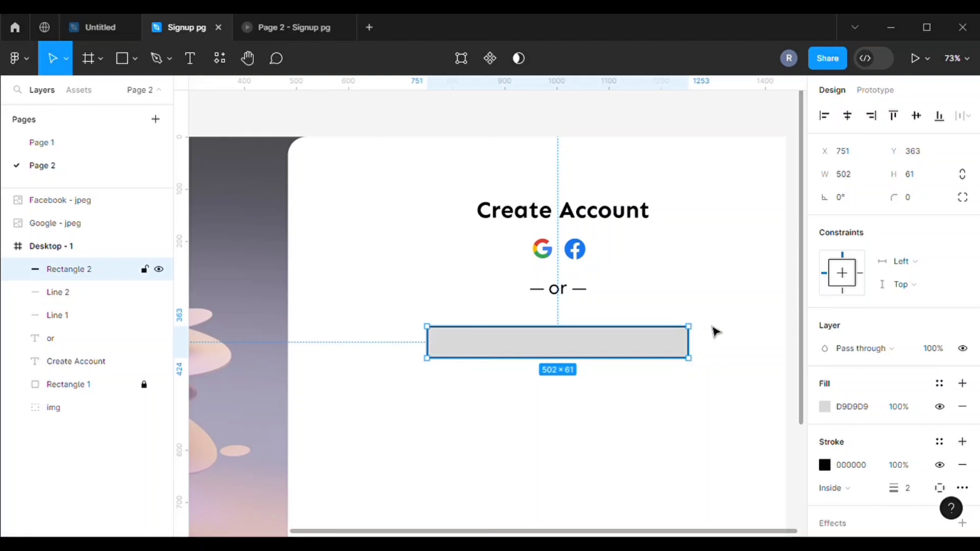
{"action": "left_click", "coordinate": [913, 206]}
{"action": "type", "text": "10"}
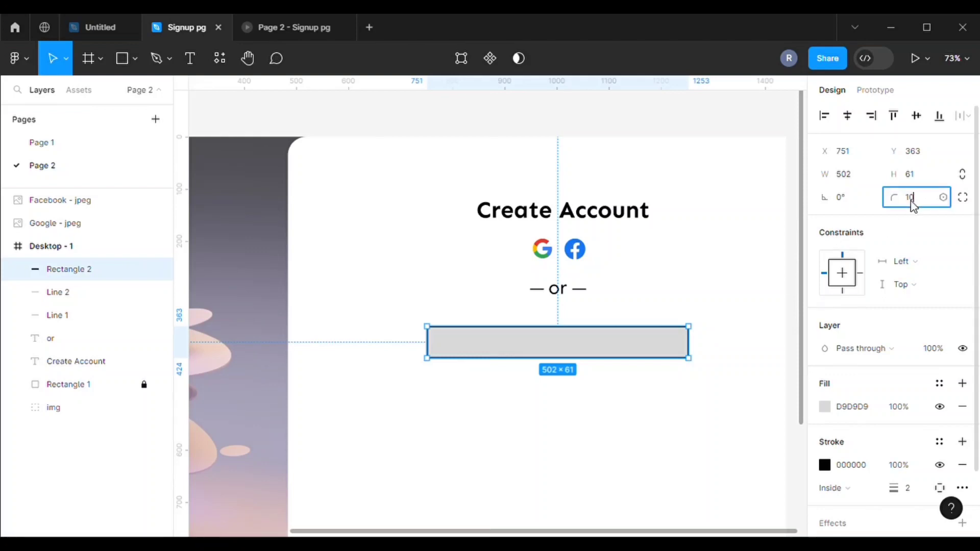
{"action": "left_click", "coordinate": [692, 339]}
Step: Hide the box's grey fill so only the outline shows
{"action": "left_click", "coordinate": [623, 346]}
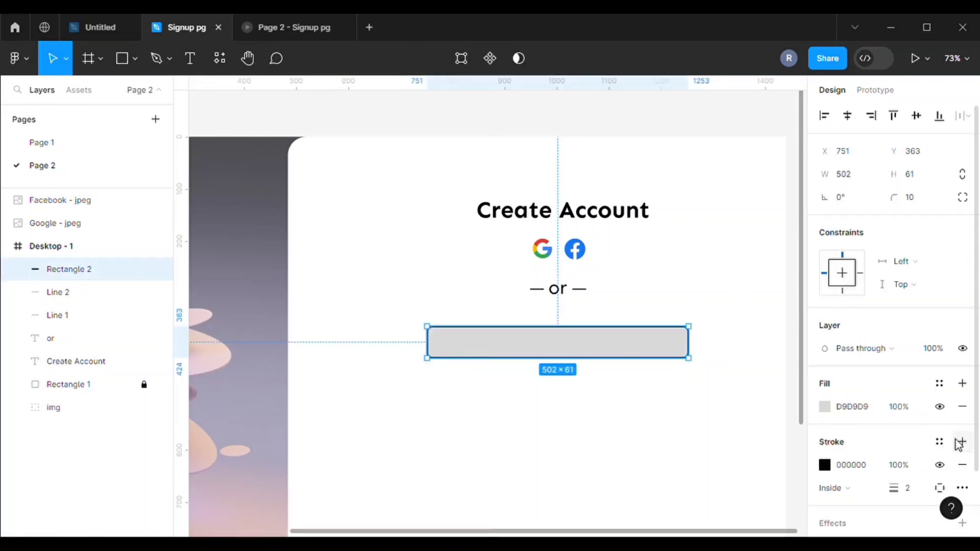
{"action": "scroll", "coordinate": [959, 444], "scroll_direction": "down", "scroll_amount": 3}
{"action": "left_click", "coordinate": [939, 393]}
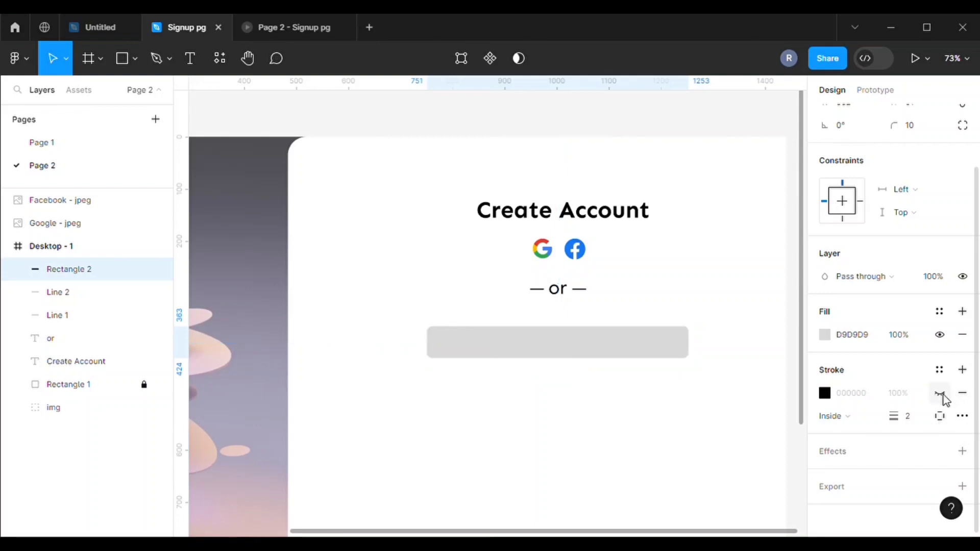
{"action": "left_click", "coordinate": [939, 393]}
{"action": "left_click", "coordinate": [939, 334]}
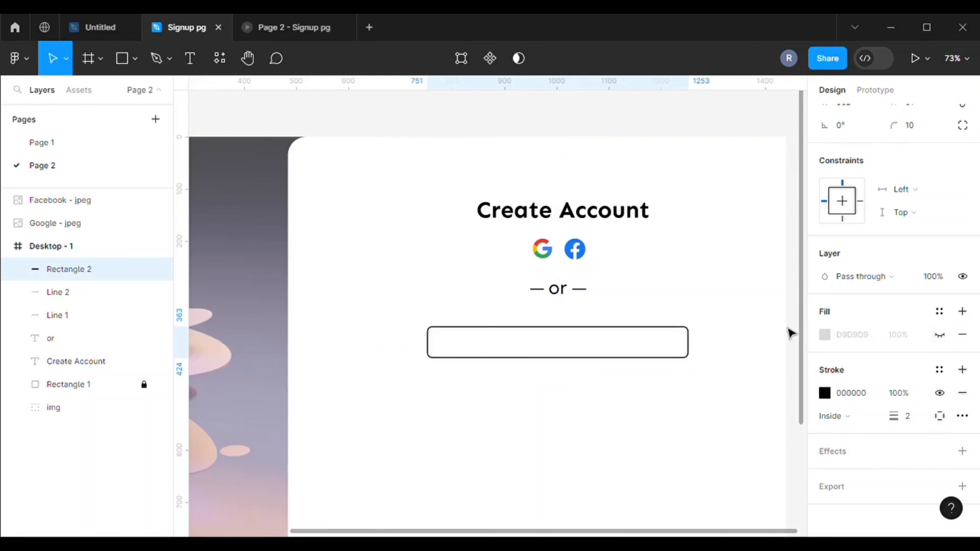
{"action": "left_click", "coordinate": [711, 318]}
{"action": "left_click", "coordinate": [588, 350]}
{"action": "scroll", "coordinate": [588, 350], "scroll_direction": "down", "scroll_amount": 2}
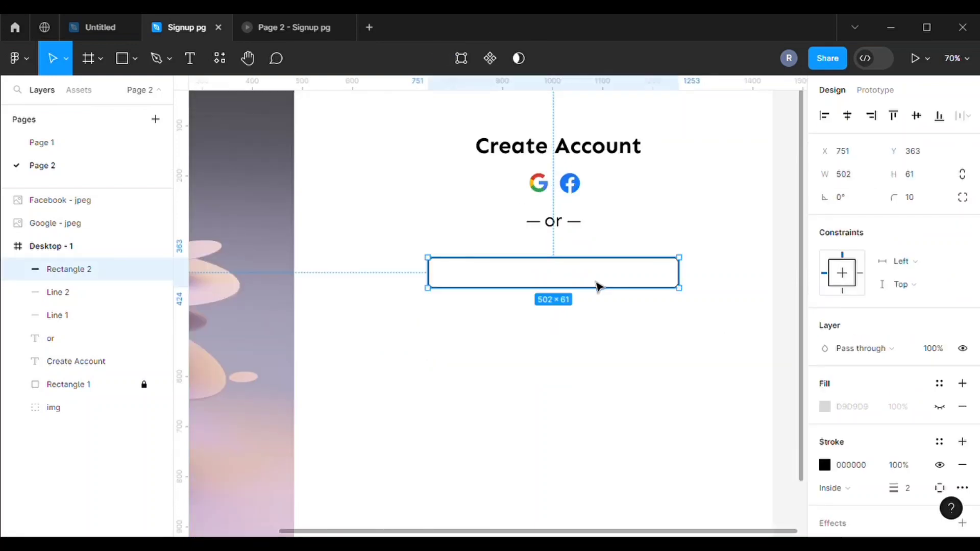
Step: Narrow the box to 400 wide and move it toward the centre
{"action": "left_click", "coordinate": [843, 174]}
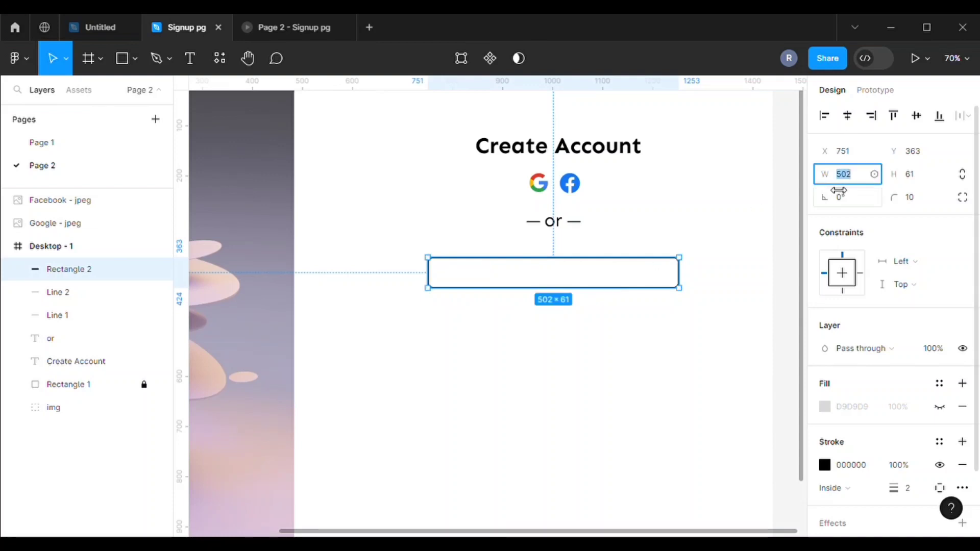
{"action": "type", "text": "400"}
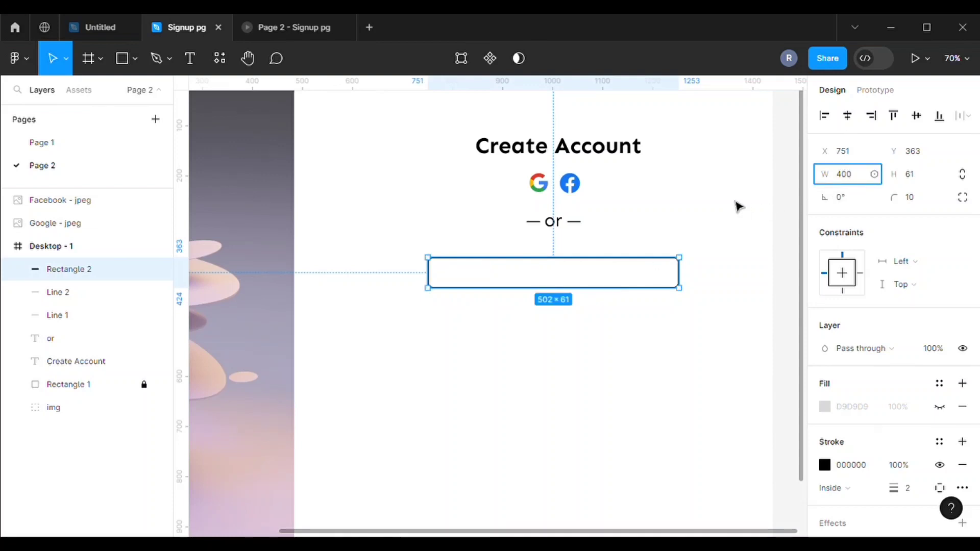
{"action": "left_click", "coordinate": [735, 206]}
{"action": "left_click", "coordinate": [585, 281]}
{"action": "left_click", "coordinate": [735, 230]}
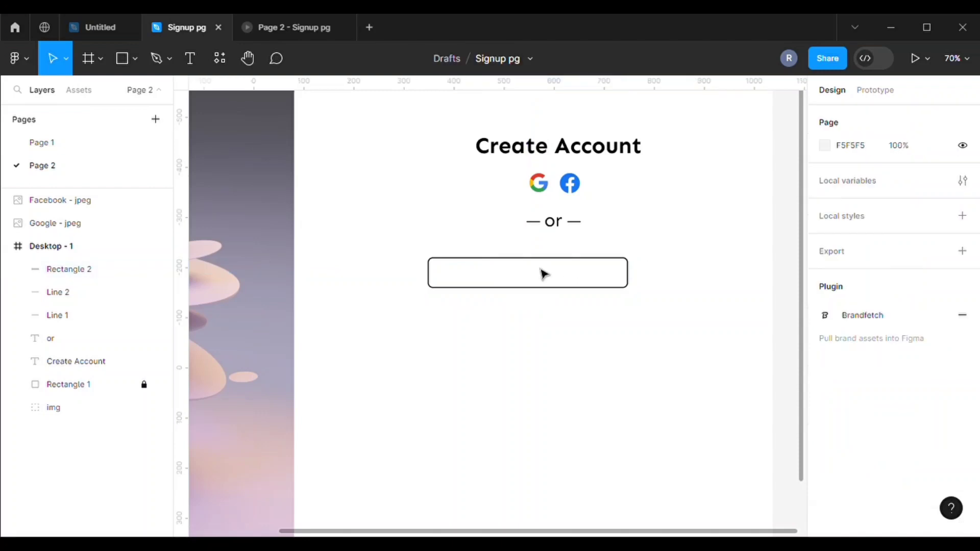
{"action": "left_click_drag", "start_coordinate": [542, 274], "coordinate": [568, 267]}
{"action": "left_click", "coordinate": [725, 230]}
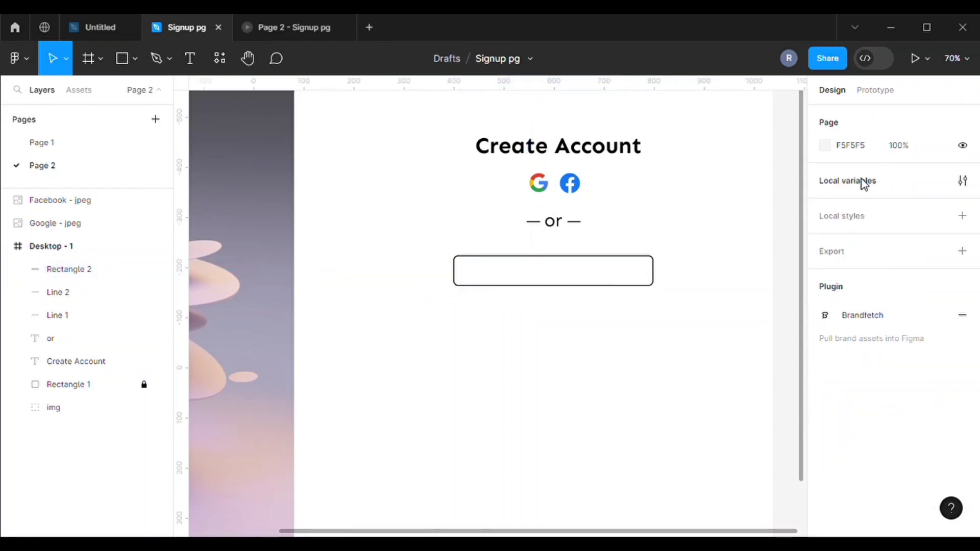
{"action": "left_click", "coordinate": [636, 271]}
Step: Resize the box to 430×60, centre it under the divider, and duplicate it
{"action": "left_click", "coordinate": [847, 175]}
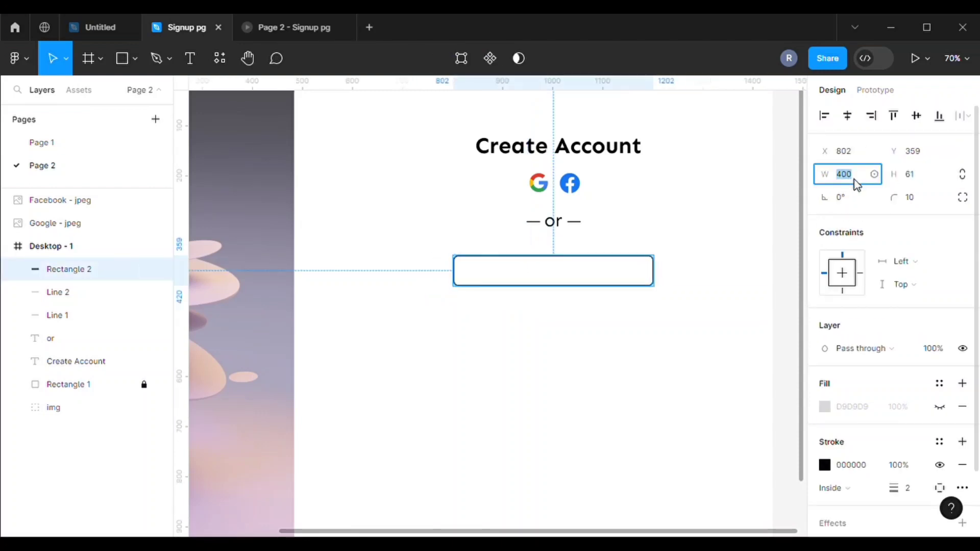
{"action": "type", "text": "430"}
{"action": "left_click", "coordinate": [727, 221]}
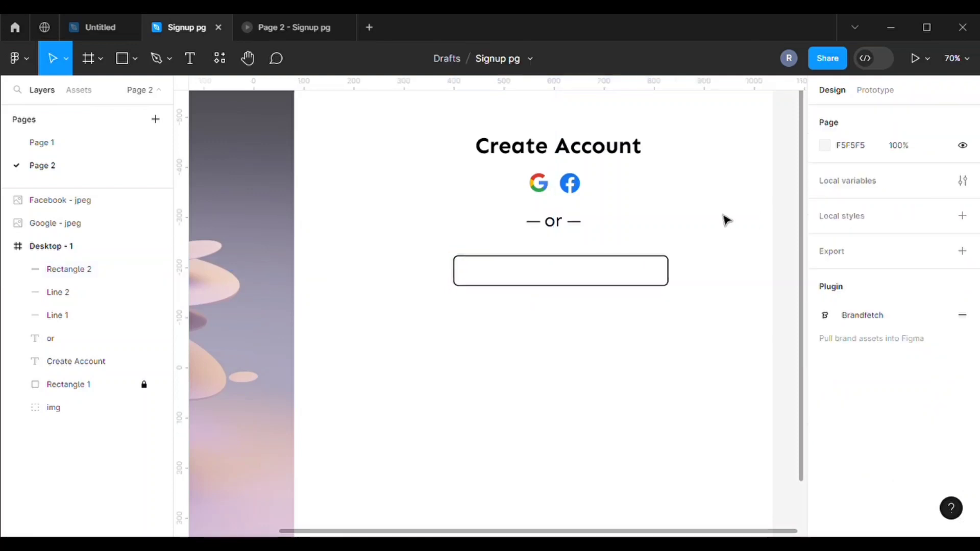
{"action": "left_click_drag", "start_coordinate": [569, 265], "coordinate": [568, 263]}
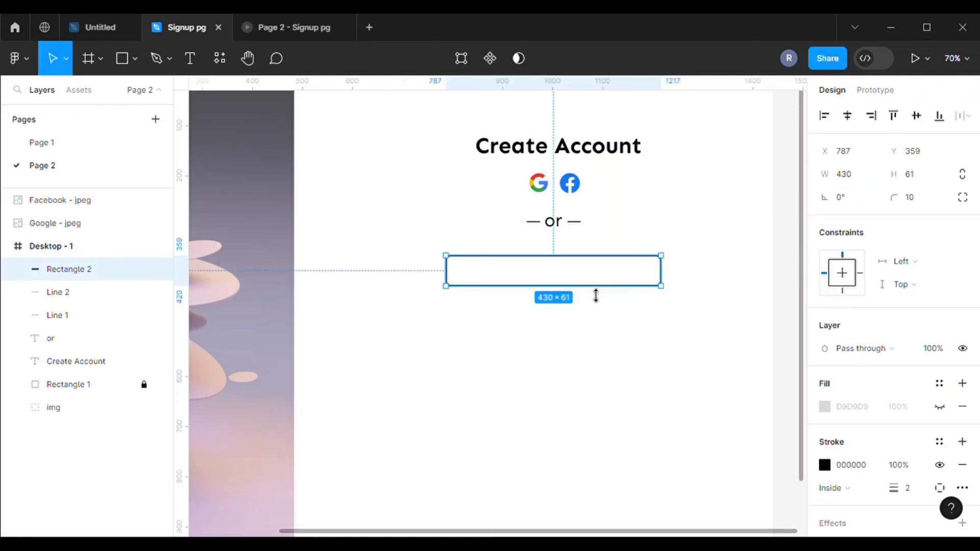
{"action": "key", "text": "Down"}
{"action": "key", "text": "Down"}
{"action": "key", "text": "Down"}
{"action": "left_click", "coordinate": [911, 175]}
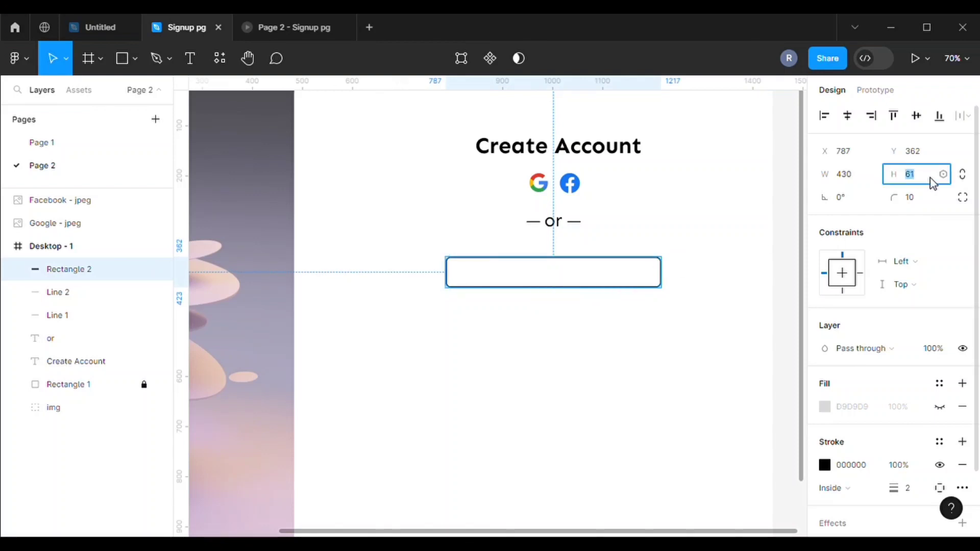
{"action": "key", "text": "Down"}
{"action": "left_click", "coordinate": [733, 231]}
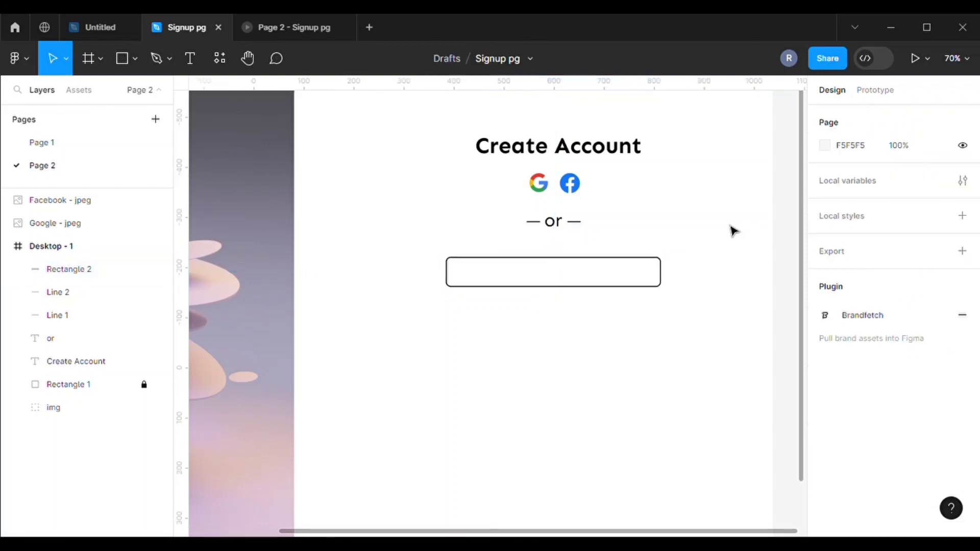
{"action": "left_click", "coordinate": [561, 268]}
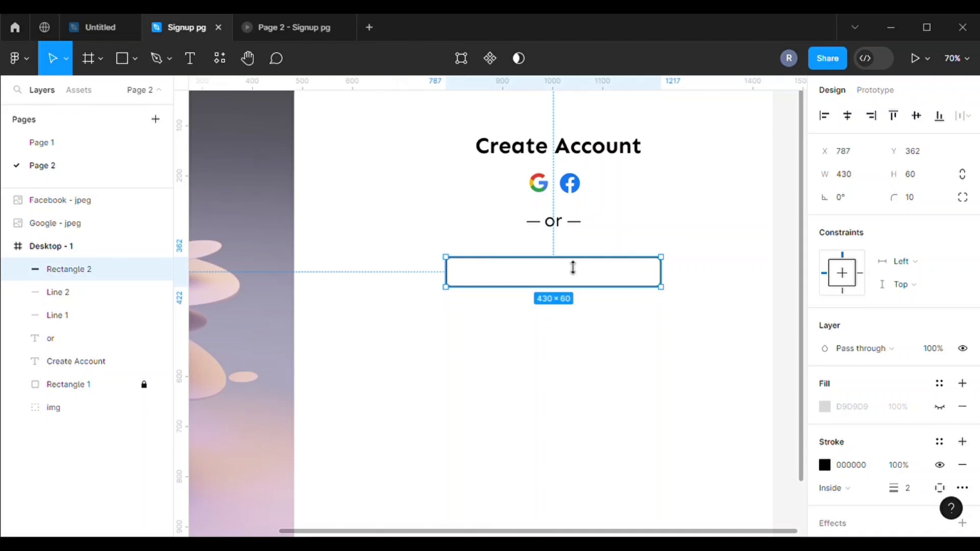
{"action": "key", "text": "ctrl+d"}
Step: Place the copied box below the first and duplicate it twice, giving four stacked fields
{"action": "left_click_drag", "start_coordinate": [561, 278], "coordinate": [564, 332]}
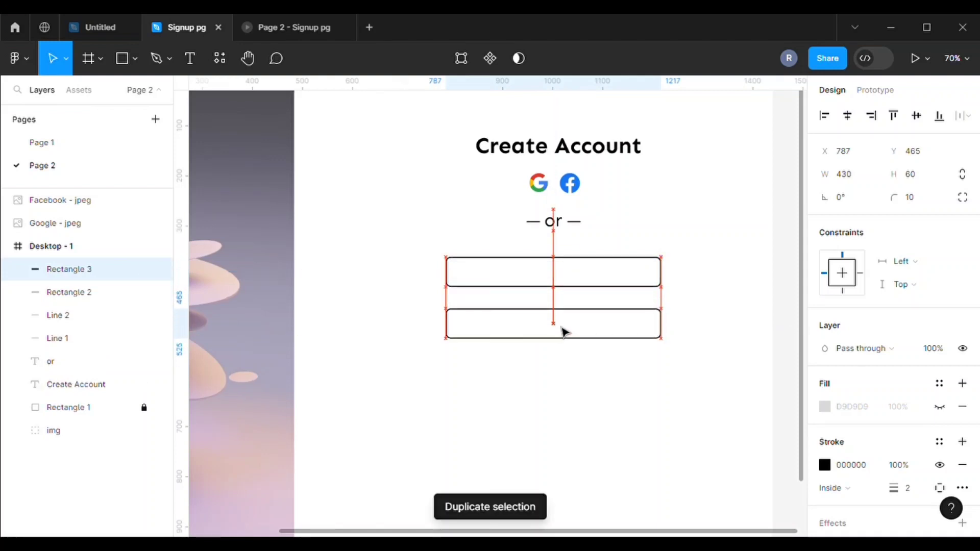
{"action": "key", "text": "ctrl+d"}
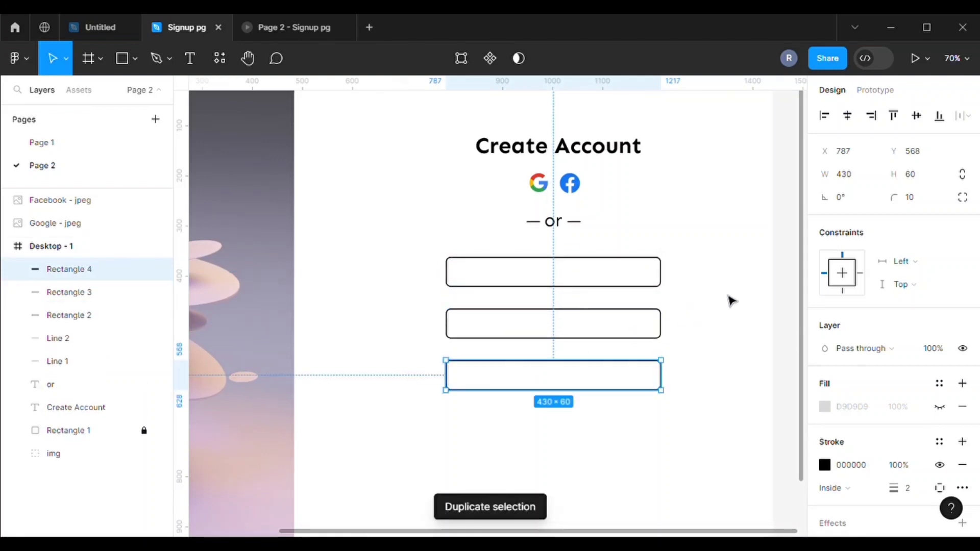
{"action": "scroll", "coordinate": [719, 354], "scroll_direction": "down", "scroll_amount": 1}
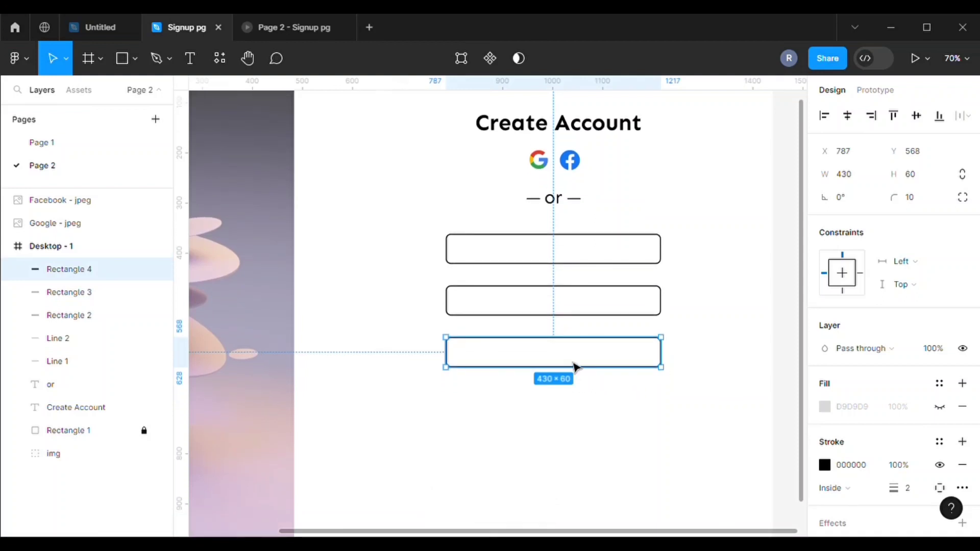
{"action": "key", "text": "ctrl+d"}
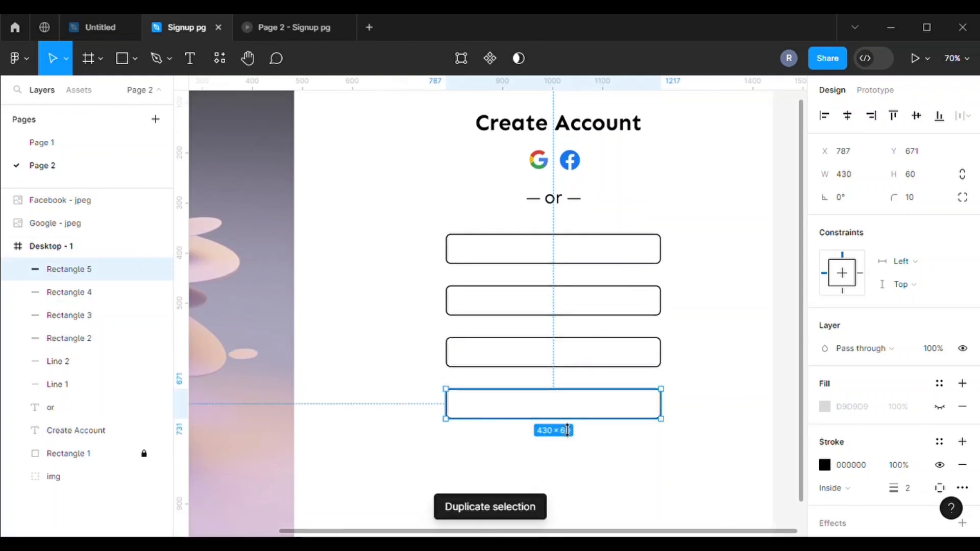
{"action": "scroll", "coordinate": [842, 406], "scroll_direction": "down", "scroll_amount": 2}
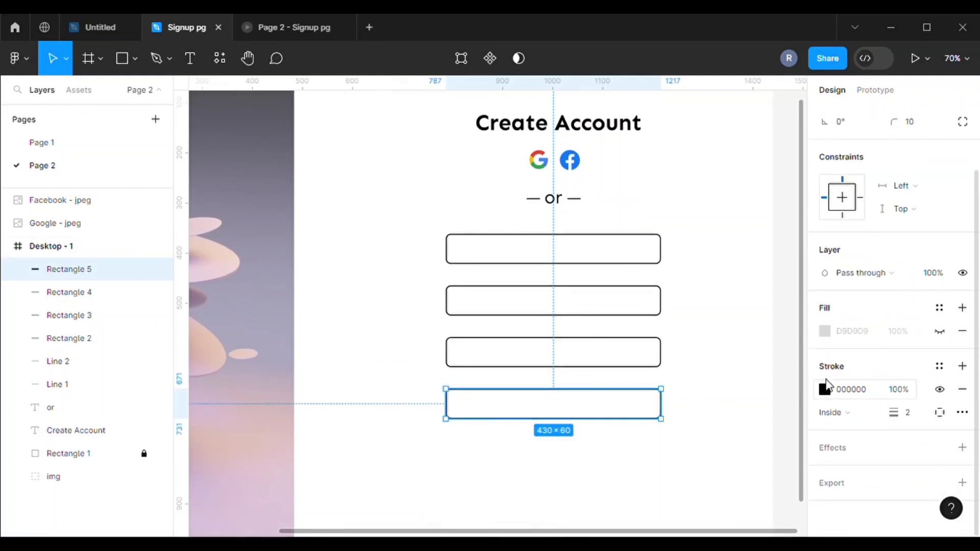
Step: Unhide the bottom box's fill and make it a linear gradient starting with grey from the side image
{"action": "left_click", "coordinate": [939, 331]}
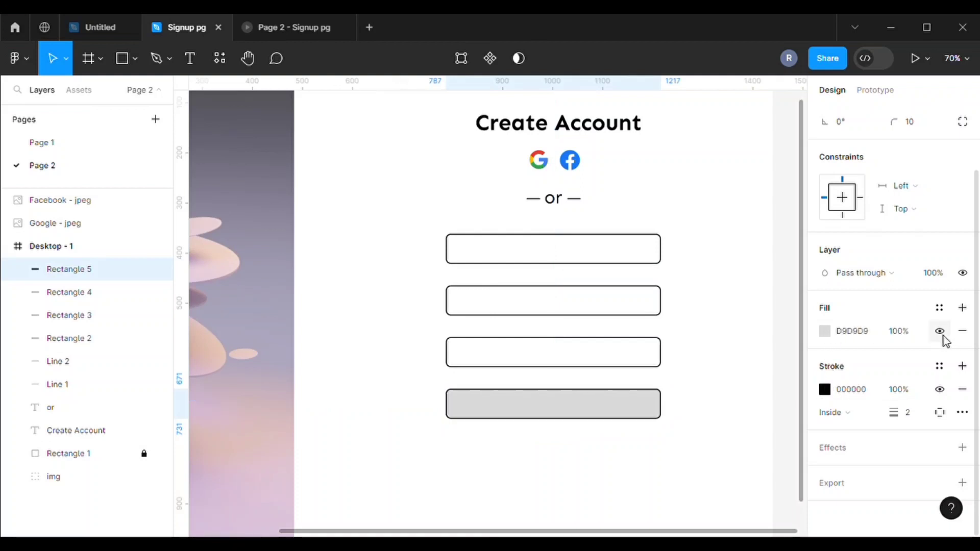
{"action": "left_click", "coordinate": [824, 331]}
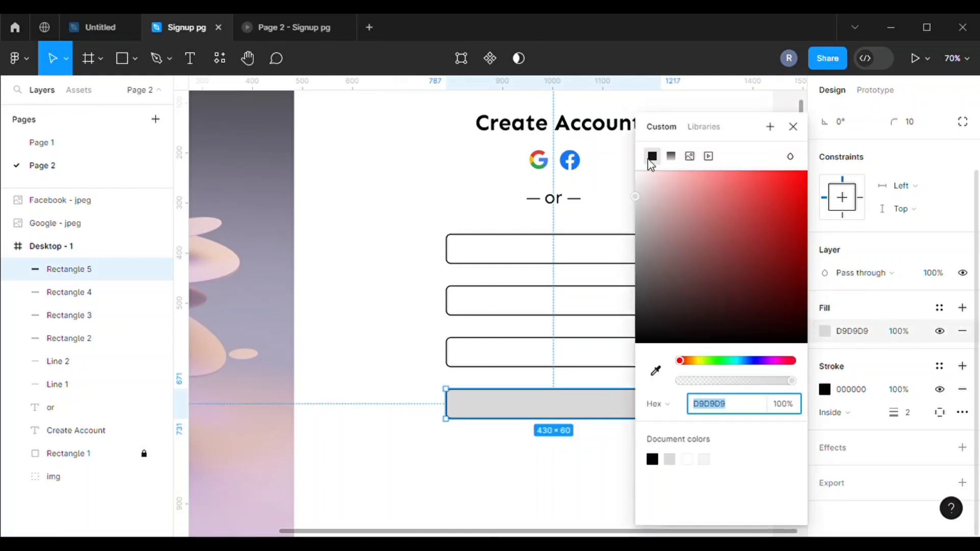
{"action": "left_click", "coordinate": [670, 156]}
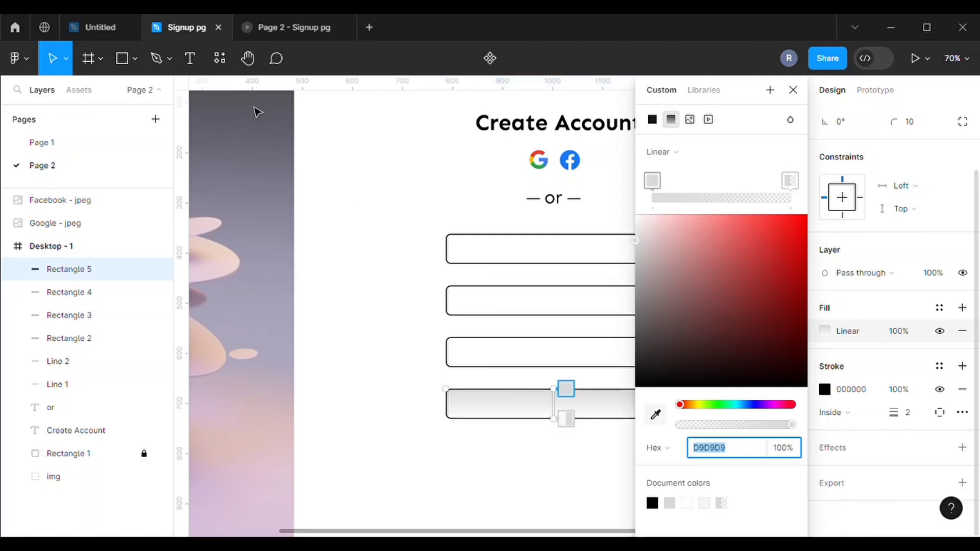
{"action": "left_click", "coordinate": [654, 414]}
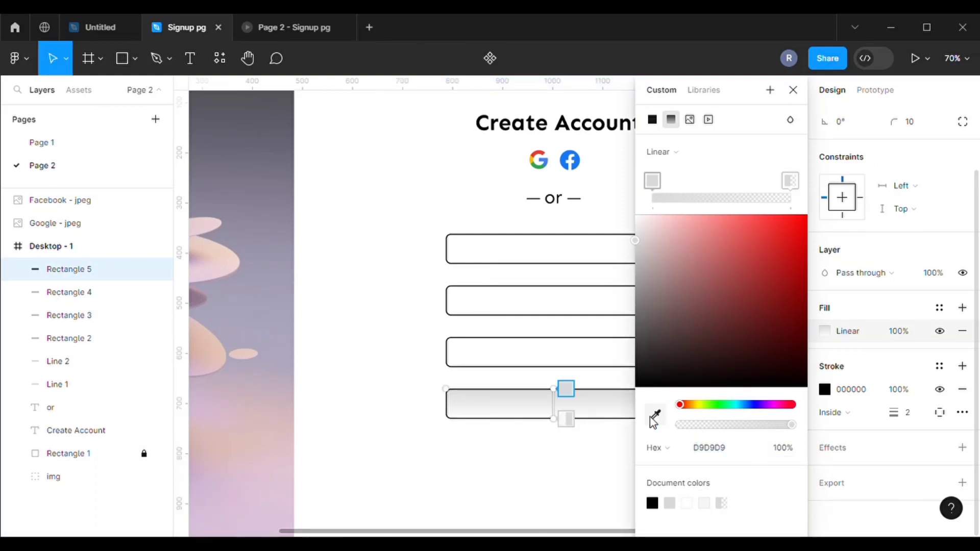
{"action": "left_click", "coordinate": [655, 416]}
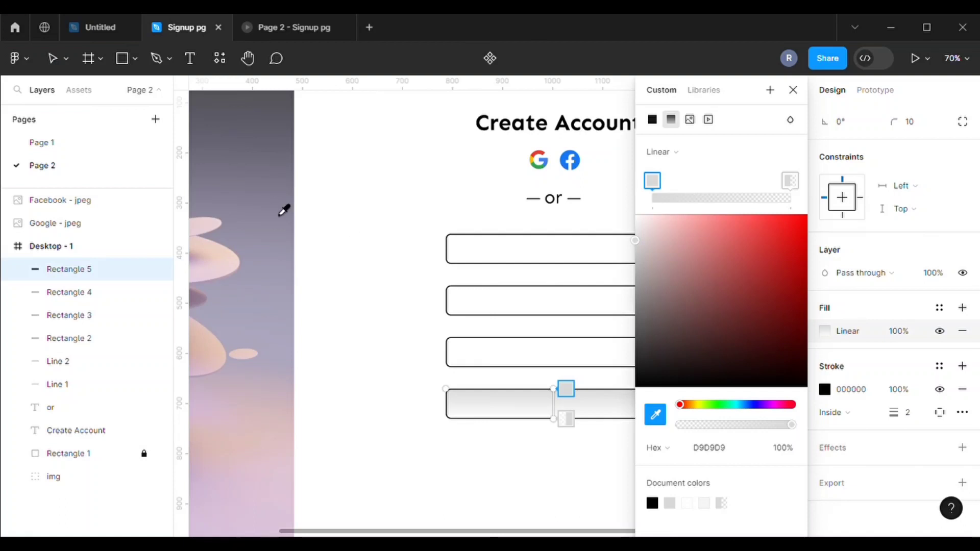
{"action": "left_click", "coordinate": [255, 117]}
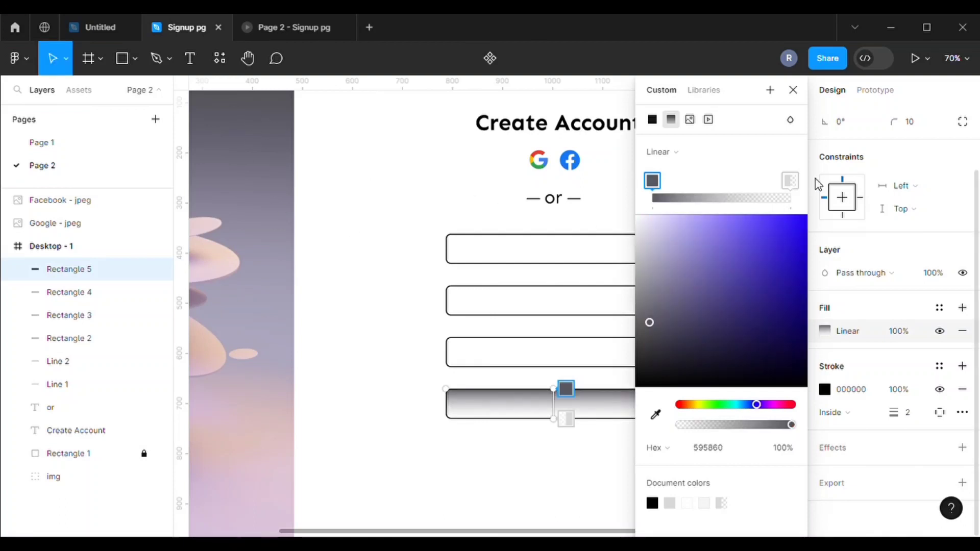
Step: Set the gradient's end stop to pink from the side image and adjust the vertical handles
{"action": "left_click", "coordinate": [792, 181]}
{"action": "left_click", "coordinate": [656, 415]}
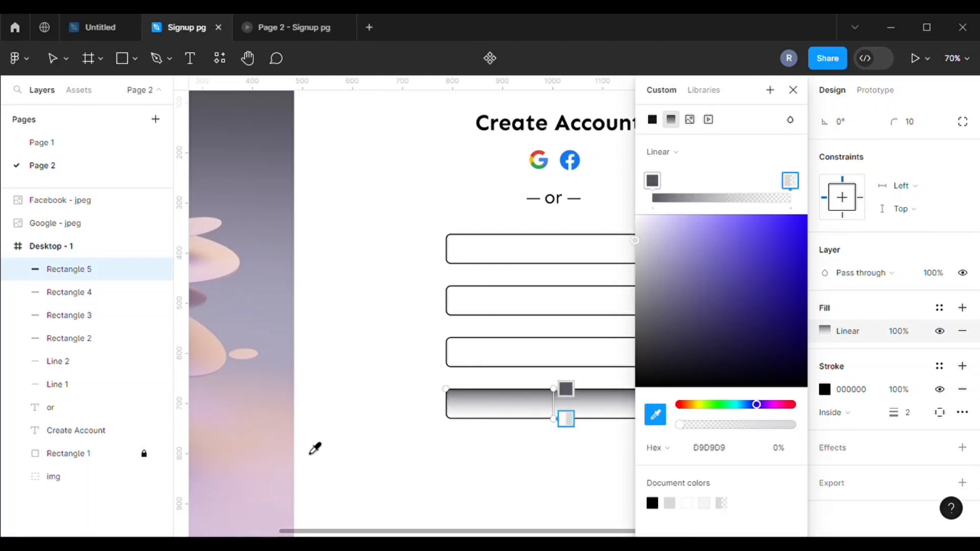
{"action": "left_click", "coordinate": [261, 518]}
{"action": "left_click_drag", "start_coordinate": [566, 389], "coordinate": [567, 394]}
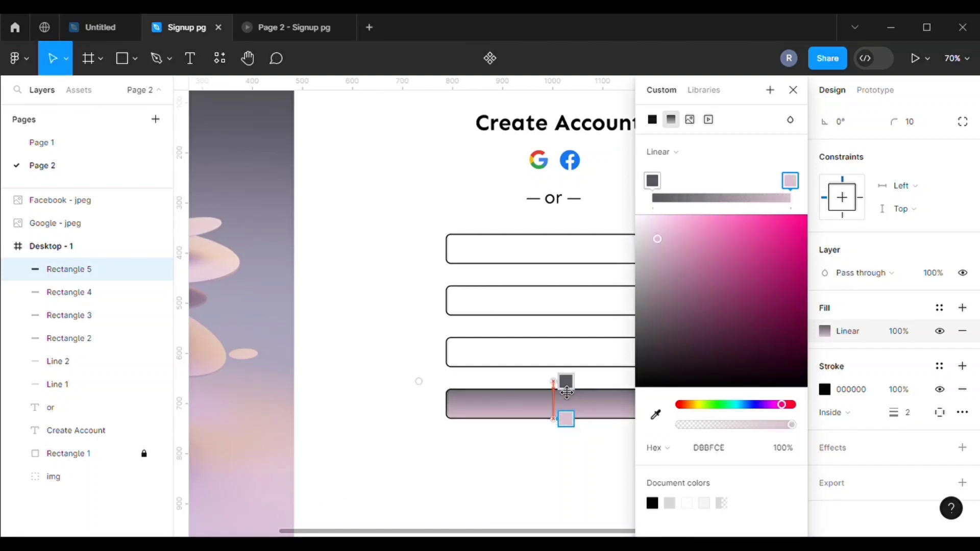
{"action": "left_click_drag", "start_coordinate": [563, 439], "coordinate": [568, 434]}
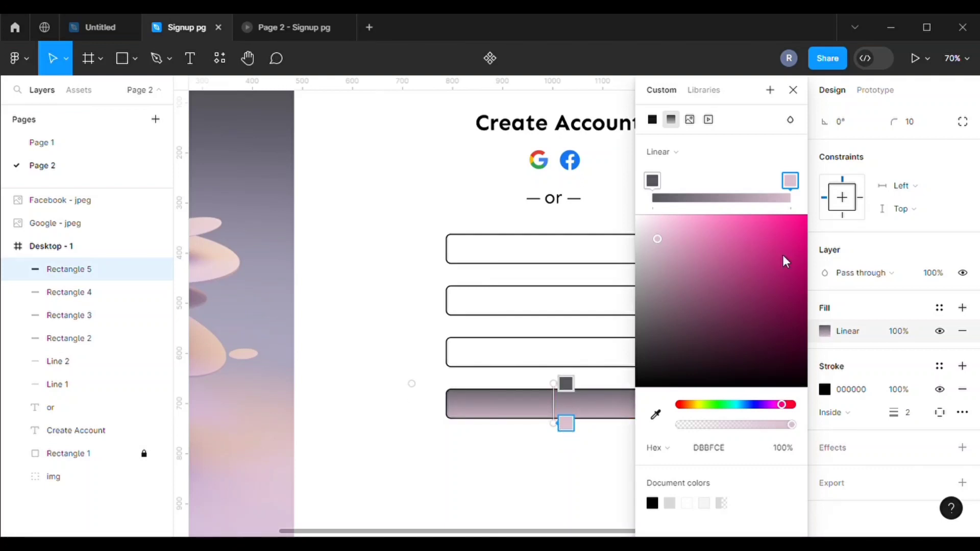
{"action": "left_click", "coordinate": [793, 90]}
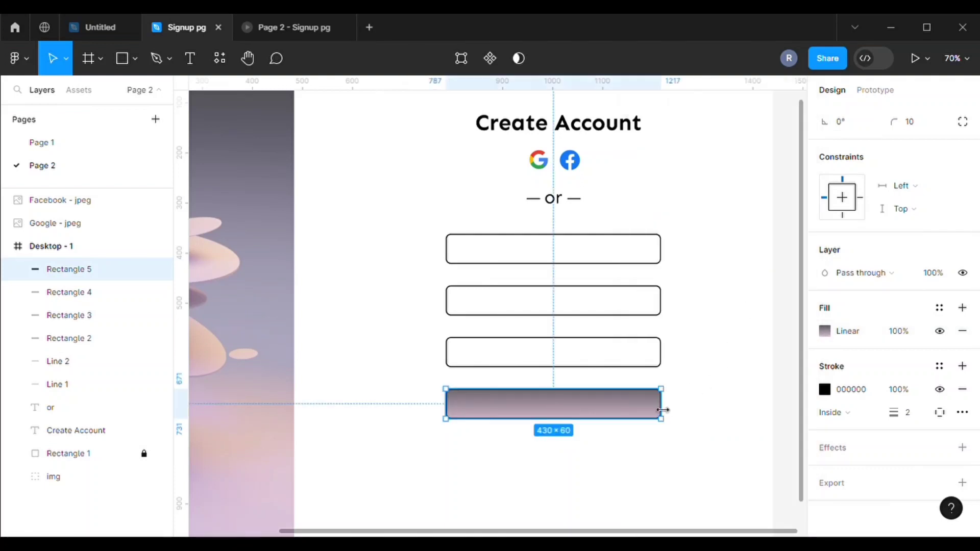
Step: Remove the bottom box's outline and add a drop shadow at 40% opacity
{"action": "left_click", "coordinate": [959, 390]}
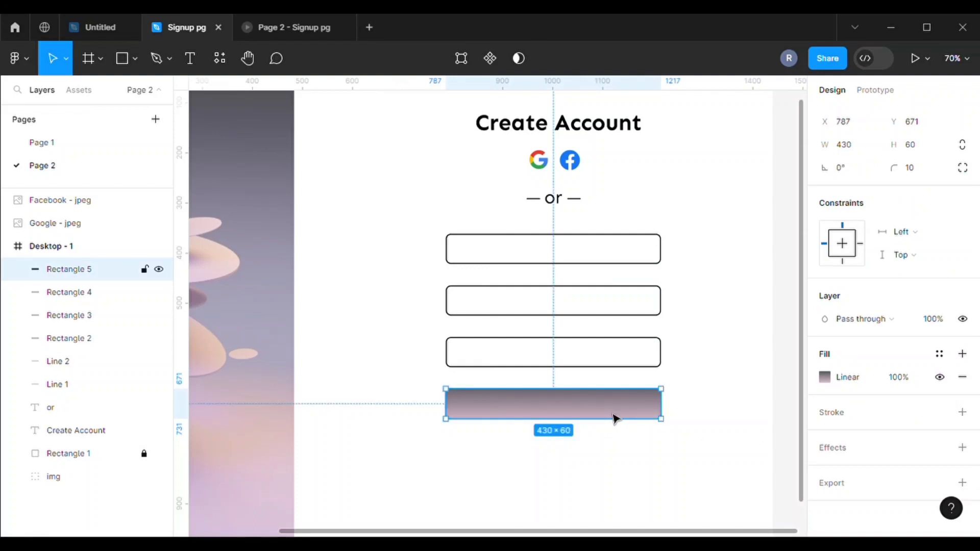
{"action": "left_click", "coordinate": [843, 460]}
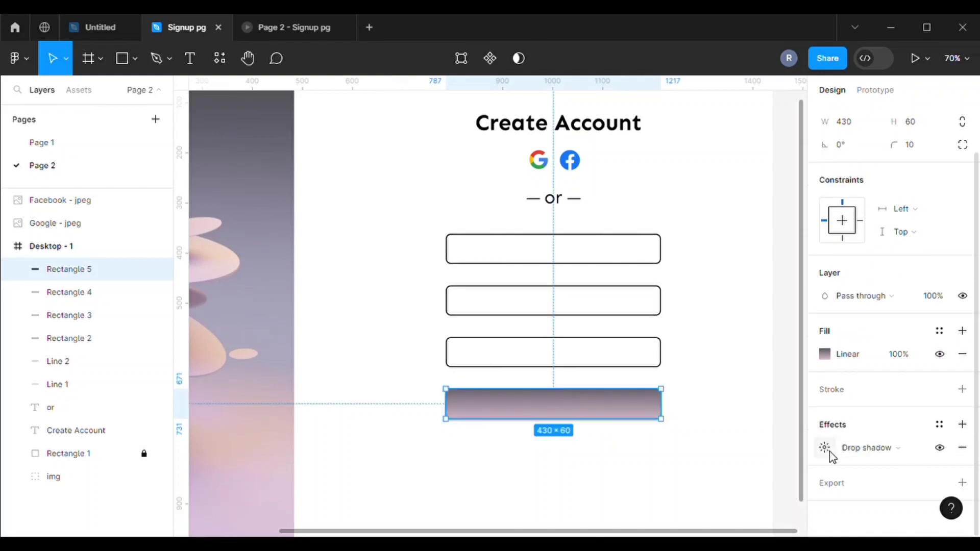
{"action": "left_click", "coordinate": [825, 448]}
{"action": "left_click", "coordinate": [728, 510]}
{"action": "type", "text": "40"}
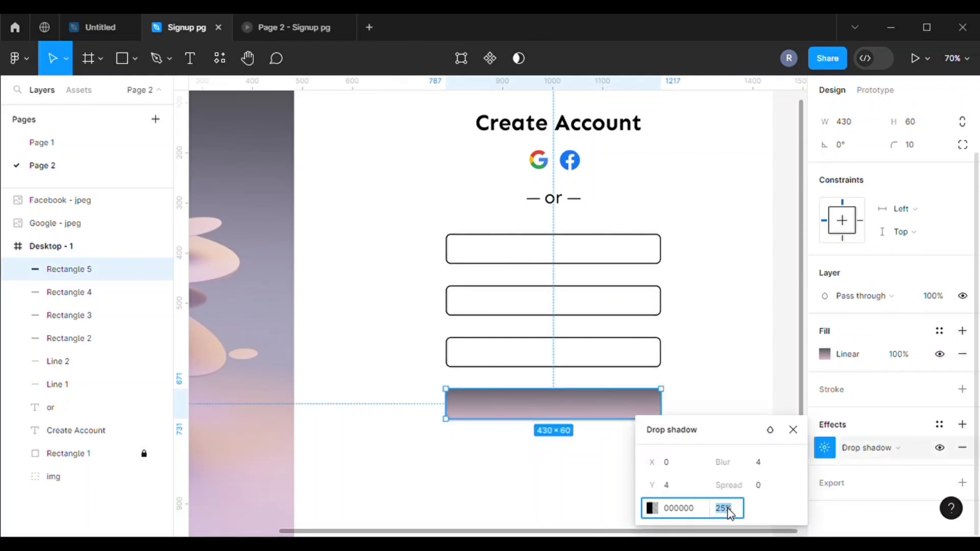
{"action": "left_click", "coordinate": [743, 372]}
{"action": "left_click", "coordinate": [608, 416]}
{"action": "left_click", "coordinate": [765, 388]}
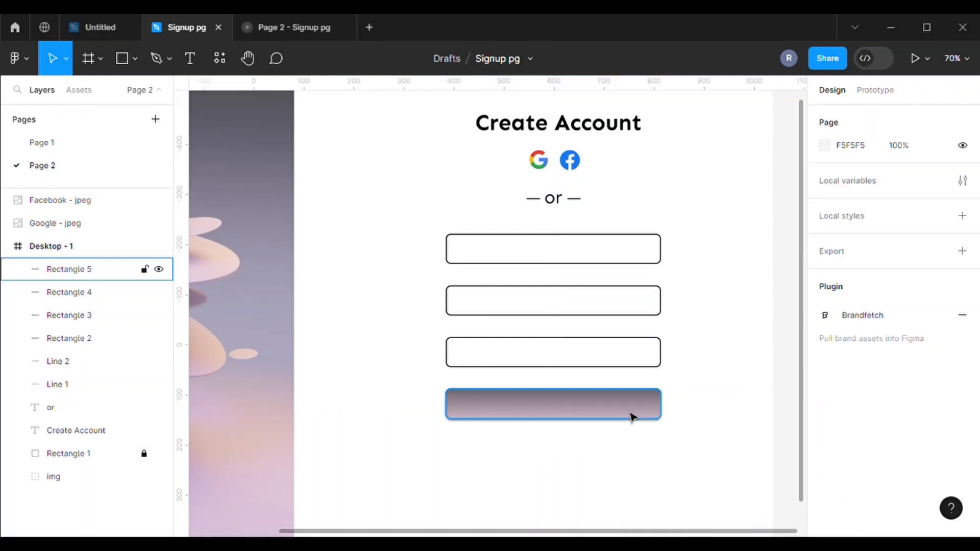
Step: Nudge the gradient box slightly lower beneath the third field, to y 686
{"action": "scroll", "coordinate": [569, 415], "scroll_direction": "up", "scroll_amount": 2}
{"action": "left_click", "coordinate": [584, 416]}
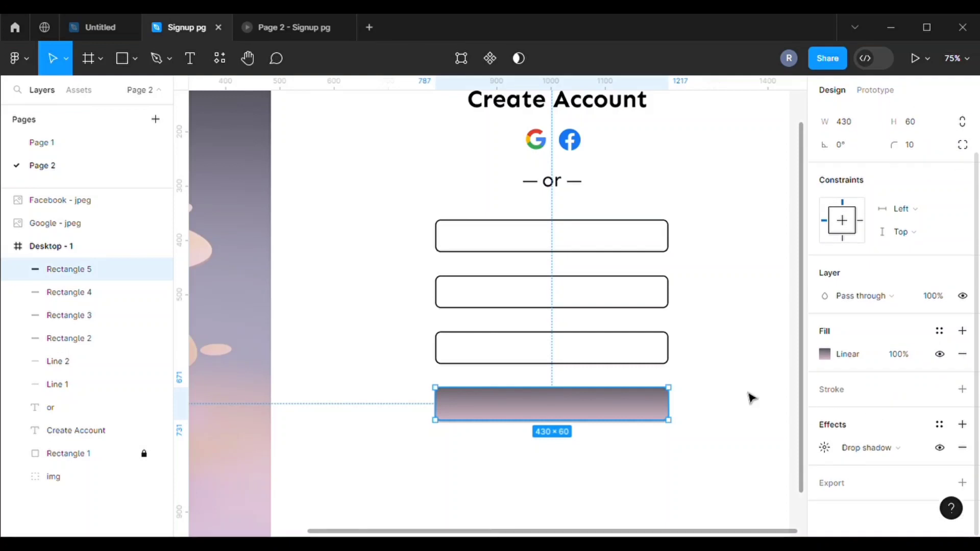
{"action": "left_click", "coordinate": [714, 373]}
{"action": "scroll", "coordinate": [575, 389], "scroll_direction": "up", "scroll_amount": 2}
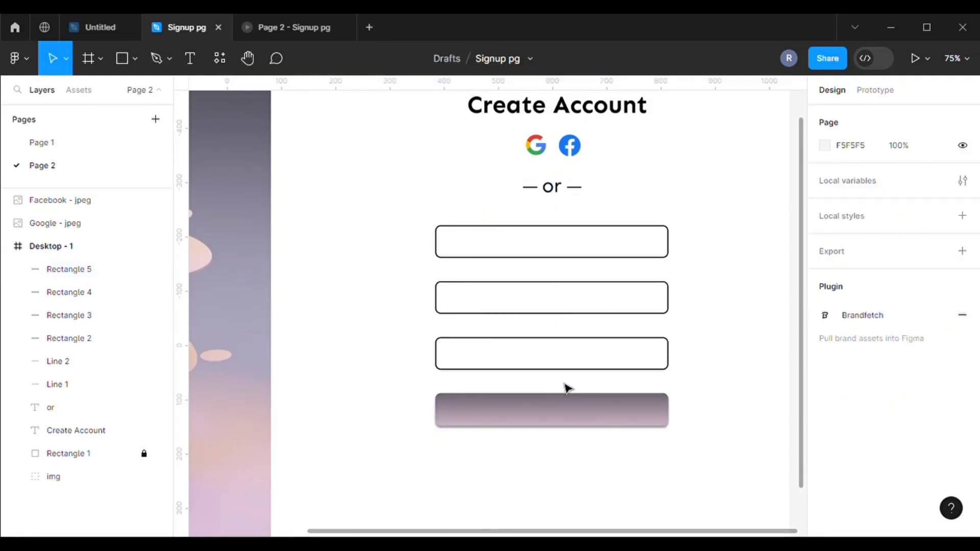
{"action": "left_click", "coordinate": [572, 416]}
{"action": "key", "text": "alt"}
{"action": "key", "text": "Down"}
{"action": "key", "text": "Down"}
{"action": "key", "text": "Down"}
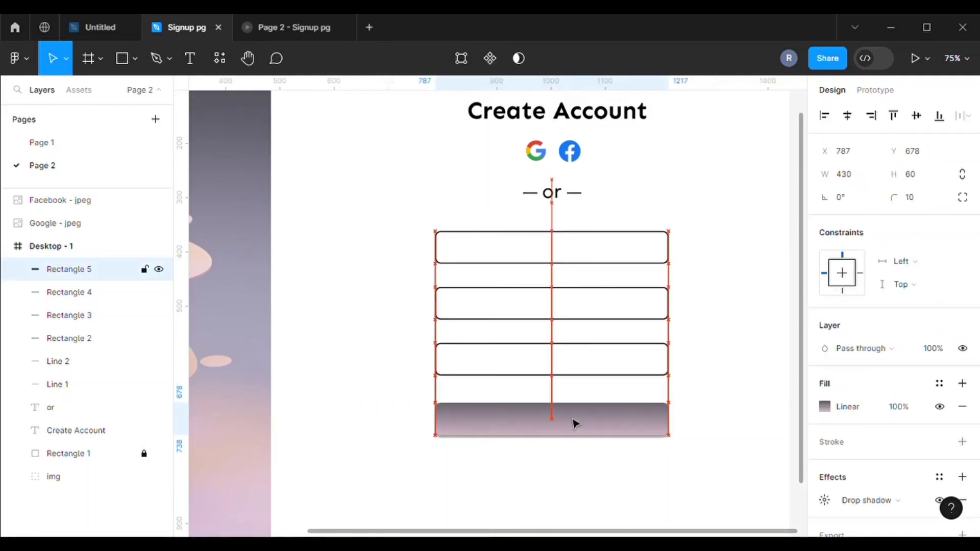
{"action": "key", "text": "Down"}
{"action": "key", "text": "Down"}
{"action": "key", "text": "Down"}
{"action": "key", "text": "Down"}
{"action": "key", "text": "Down"}
{"action": "key", "text": "Down"}
{"action": "key", "text": "Up"}
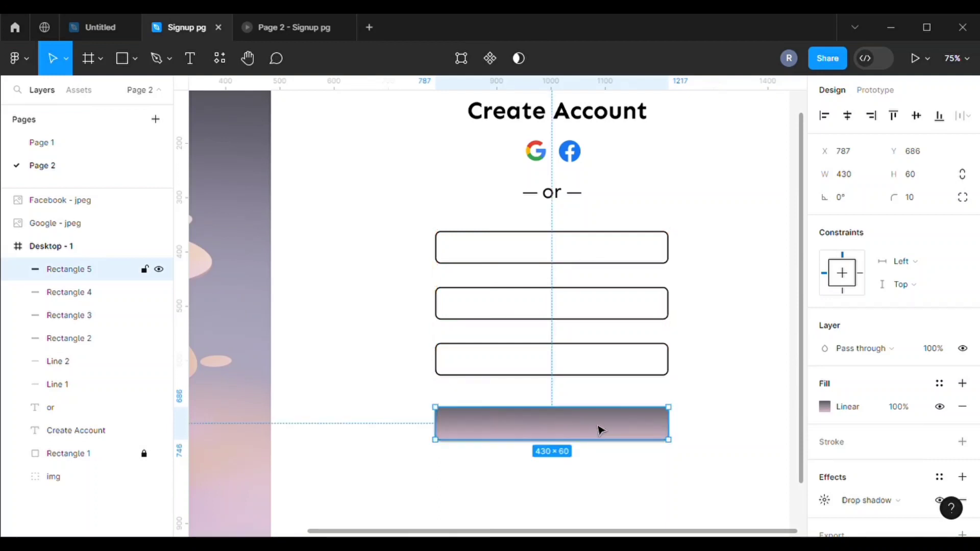
Step: Duplicate the Create Account heading onto the gradient box, bring it to front, size 24, centred
{"action": "left_click", "coordinate": [584, 116]}
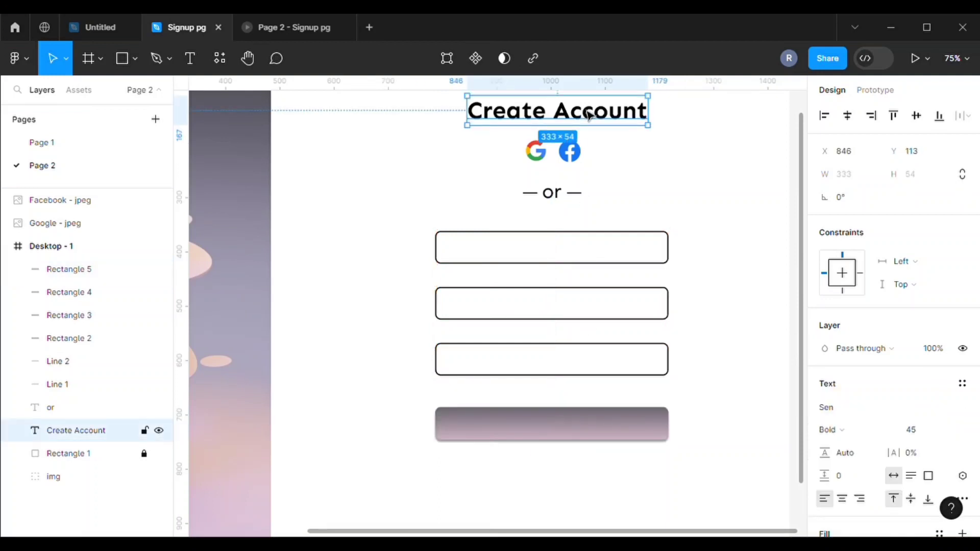
{"action": "key", "text": "ctrl+d"}
{"action": "left_click_drag", "start_coordinate": [589, 115], "coordinate": [586, 430]}
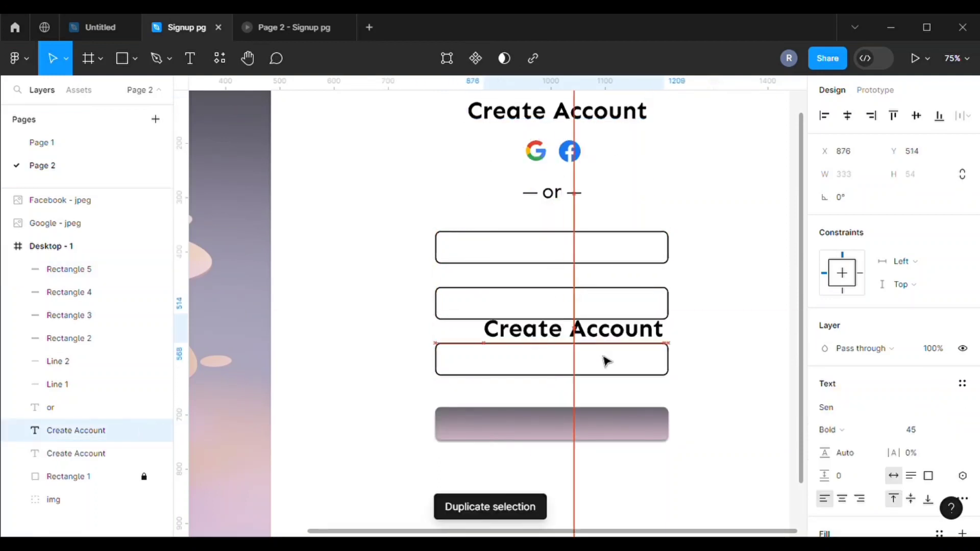
{"action": "right_click", "coordinate": [579, 421]}
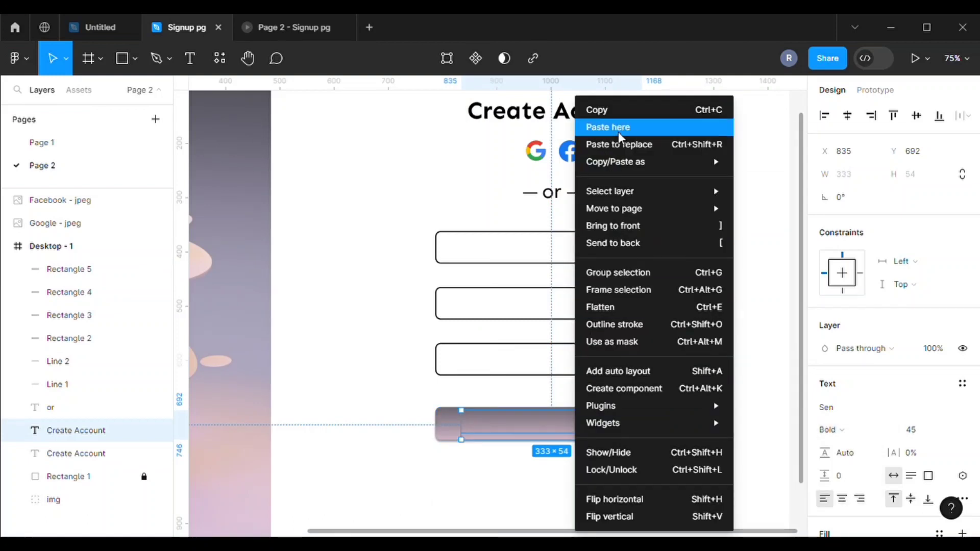
{"action": "left_click", "coordinate": [624, 226]}
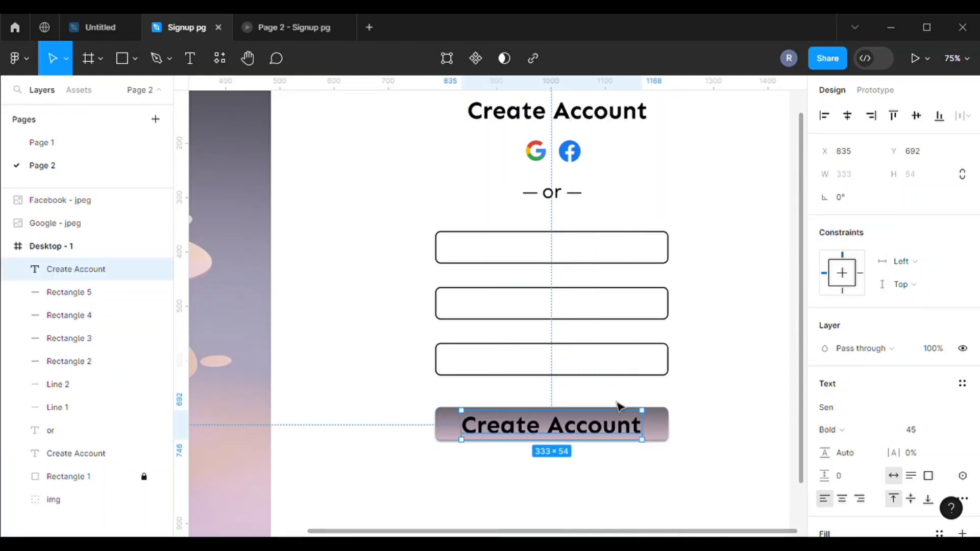
{"action": "mouse_move", "coordinate": [911, 430]}
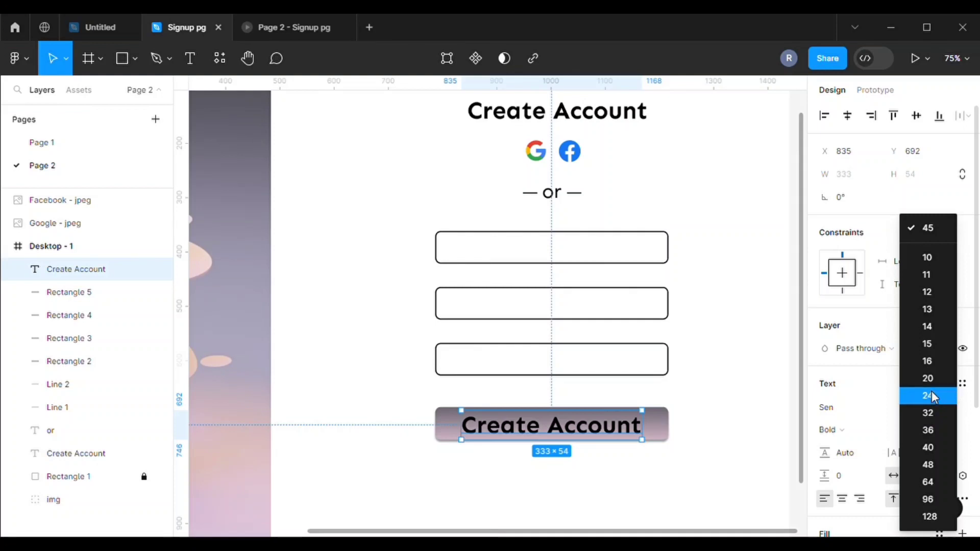
{"action": "left_click", "coordinate": [929, 393]}
{"action": "mouse_move", "coordinate": [523, 425]}
{"action": "left_mouse_down"}
{"action": "mouse_move", "coordinate": [546, 438]}
{"action": "mouse_move", "coordinate": [568, 429]}
{"action": "left_mouse_up"}
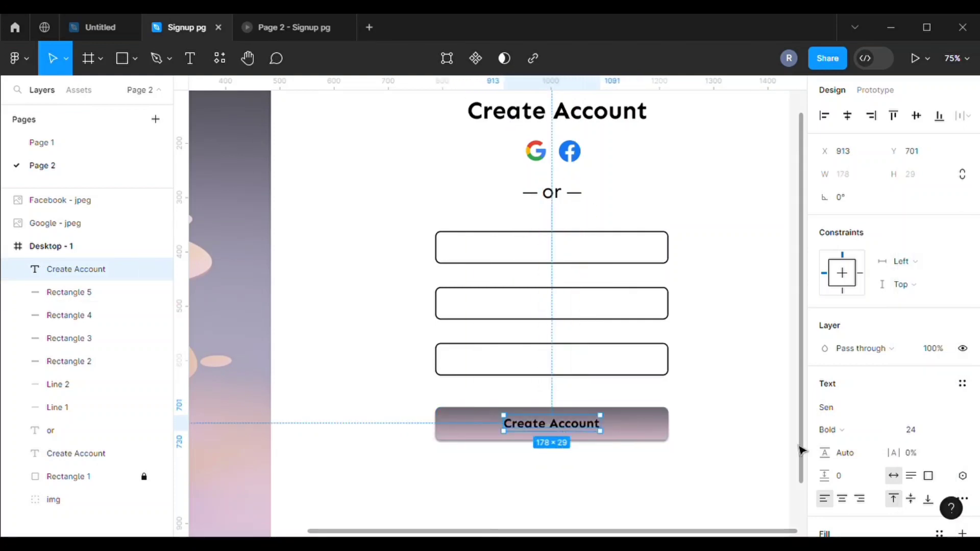
Step: Make the button's Create Account text white, adding then removing an outline
{"action": "scroll", "coordinate": [874, 424], "scroll_direction": "down", "scroll_amount": 3}
{"action": "left_click", "coordinate": [825, 412]}
{"action": "left_click", "coordinate": [667, 219]}
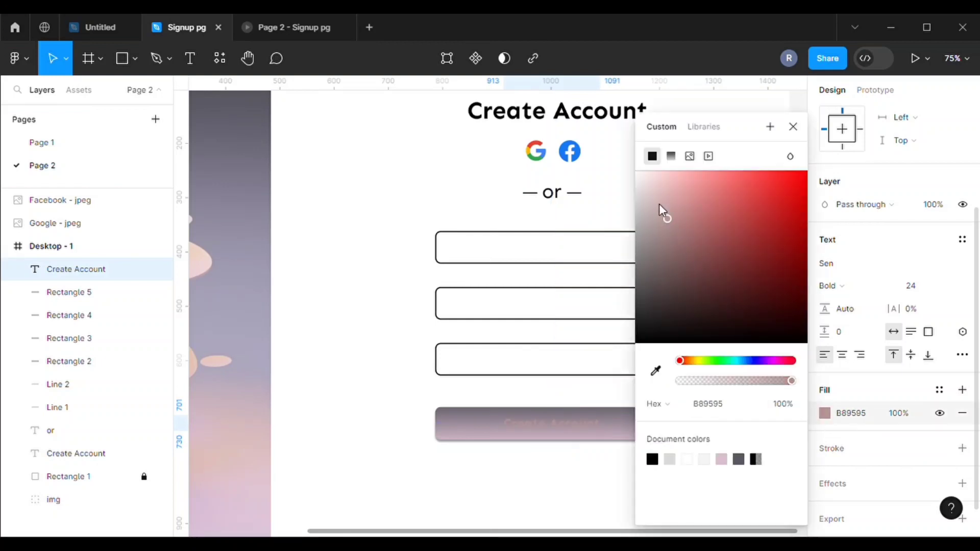
{"action": "left_click_drag", "start_coordinate": [660, 206], "coordinate": [600, 143]}
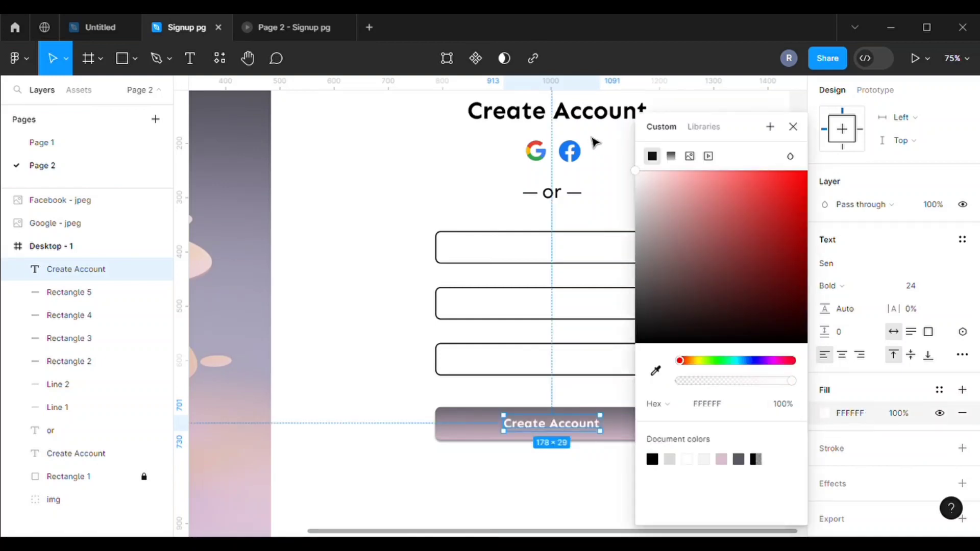
{"action": "left_click", "coordinate": [793, 127]}
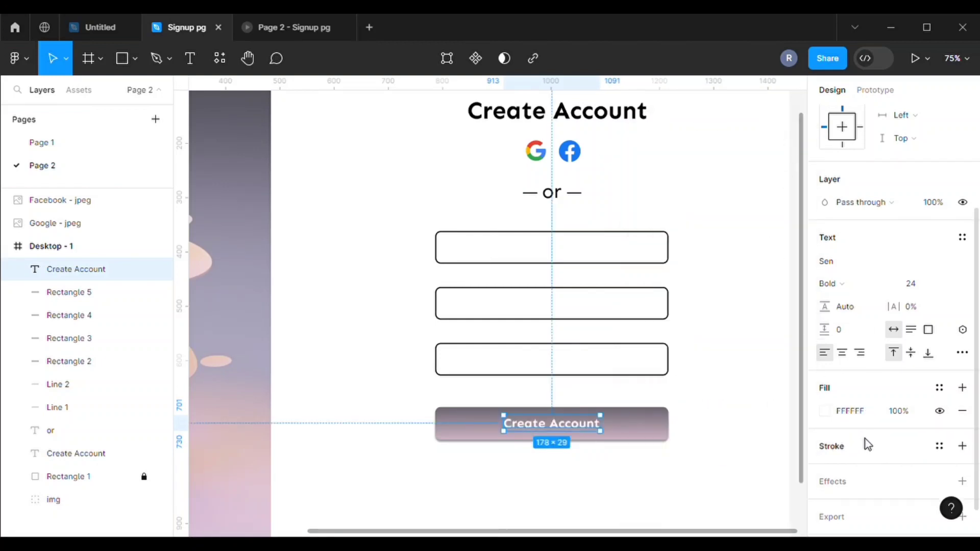
{"action": "left_click", "coordinate": [866, 444]}
{"action": "left_click", "coordinate": [962, 436]}
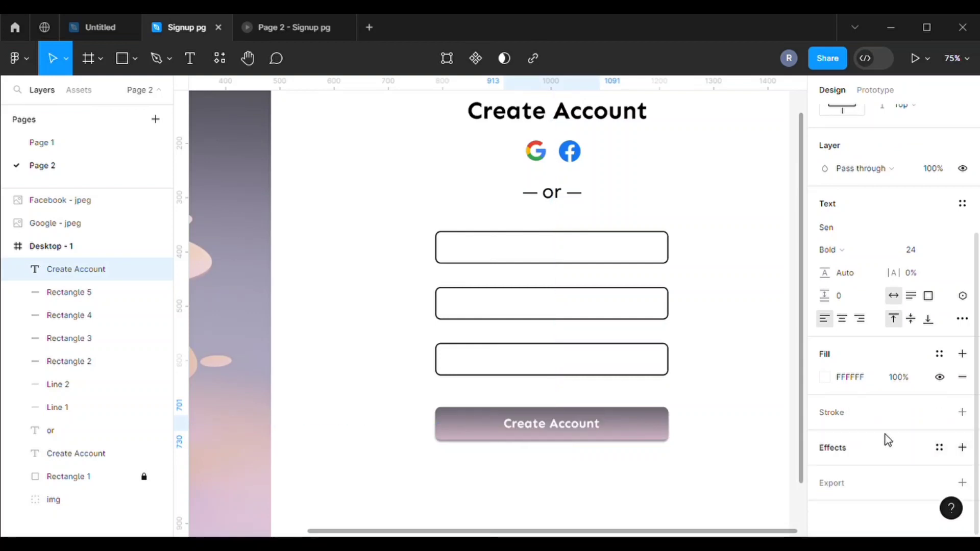
Step: Deselect and scroll the canvas to view the whole signup form
{"action": "scroll", "coordinate": [643, 443], "scroll_direction": "up", "scroll_amount": 2}
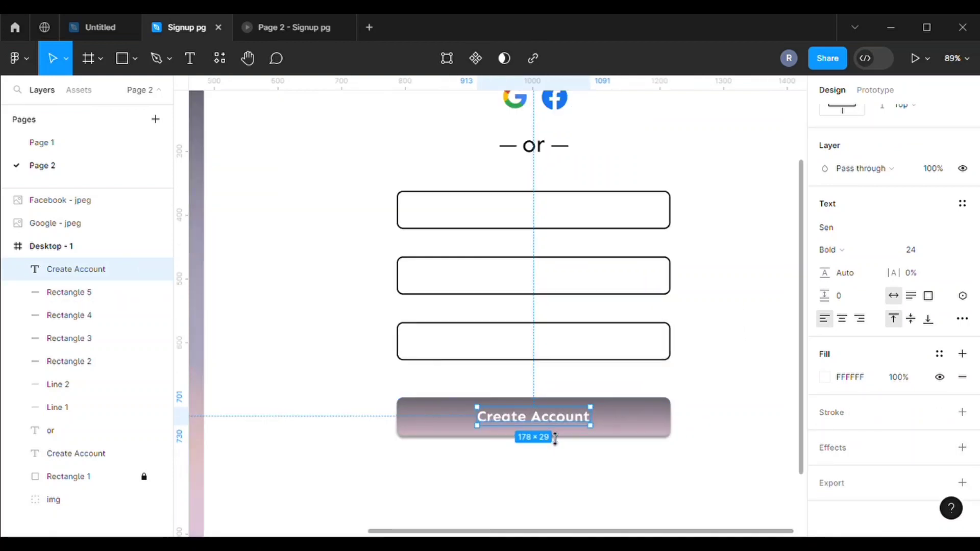
{"action": "left_click", "coordinate": [747, 368]}
{"action": "scroll", "coordinate": [545, 422], "scroll_direction": "down", "scroll_amount": 1}
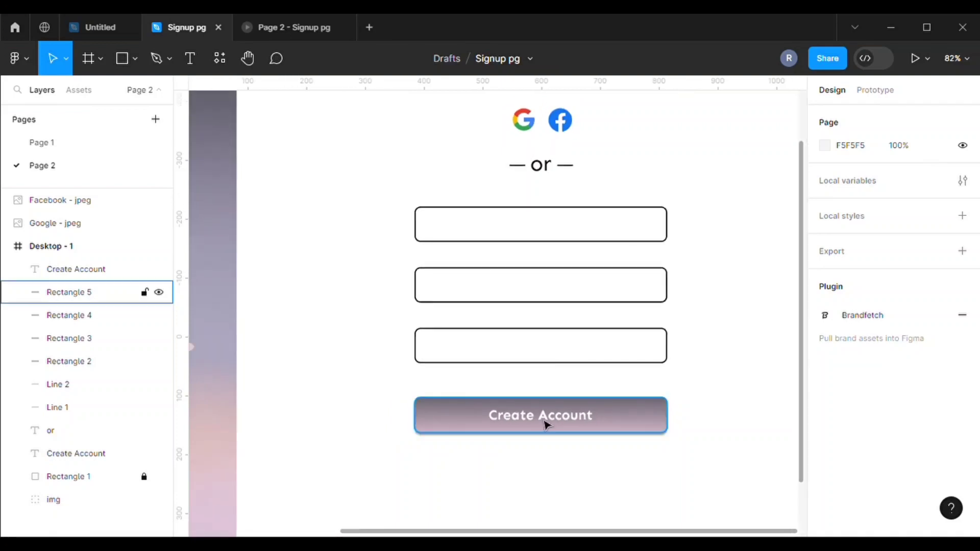
{"action": "scroll", "coordinate": [287, 319], "scroll_direction": "down", "scroll_amount": 1}
{"action": "scroll", "coordinate": [301, 319], "scroll_direction": "down", "scroll_amount": 1}
{"action": "scroll", "coordinate": [415, 328], "scroll_direction": "down", "scroll_amount": 1}
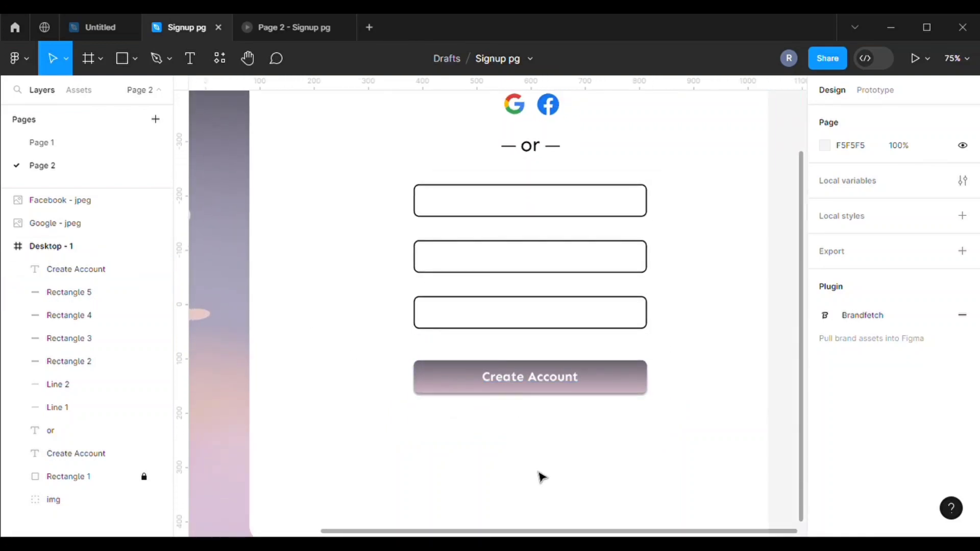
{"action": "scroll", "coordinate": [542, 477], "scroll_direction": "up", "scroll_amount": 1}
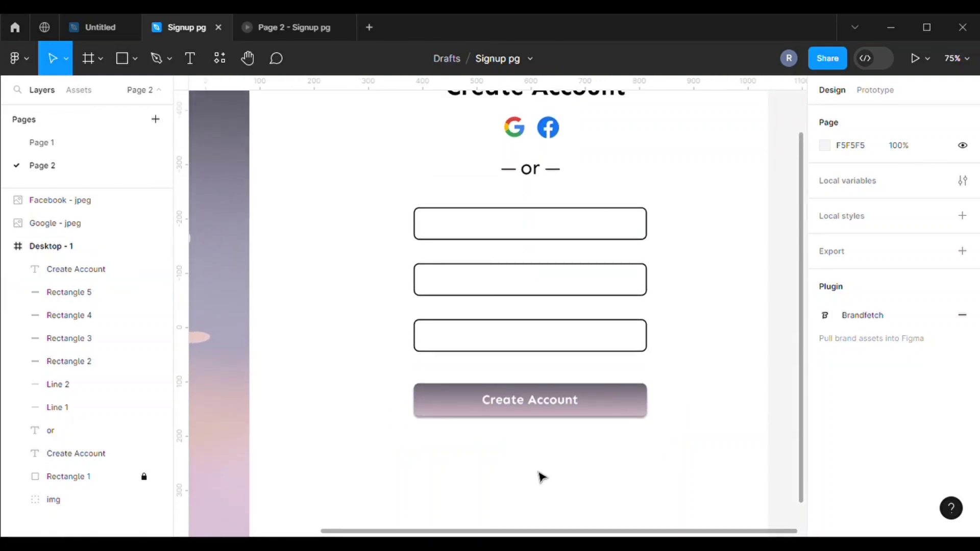
Step: Copy the button text just below the button and start retyping it as 'Already Have an account?'
{"action": "left_click", "coordinate": [532, 415]}
{"action": "key", "text": "ctrl+d"}
{"action": "left_click_drag", "start_coordinate": [533, 414], "coordinate": [463, 466]}
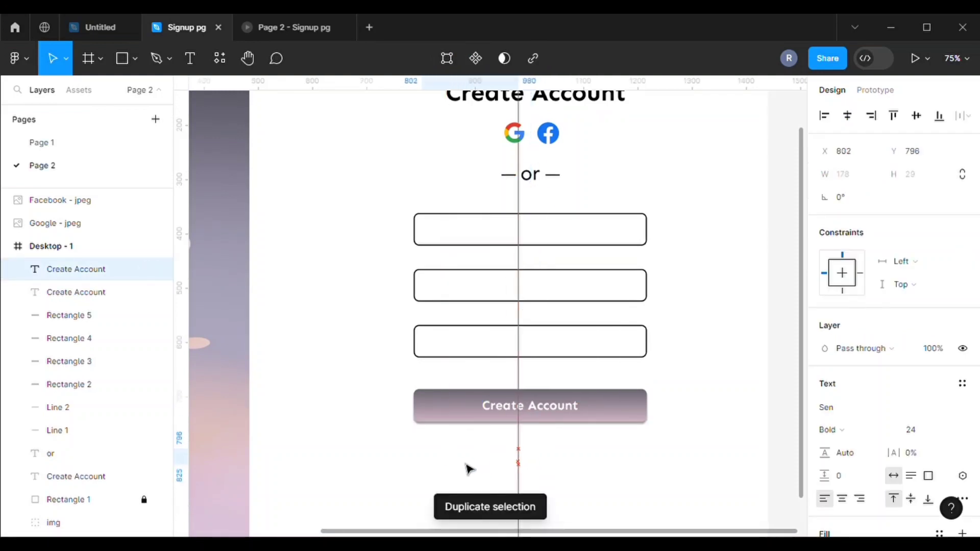
{"action": "double_click", "coordinate": [464, 466]}
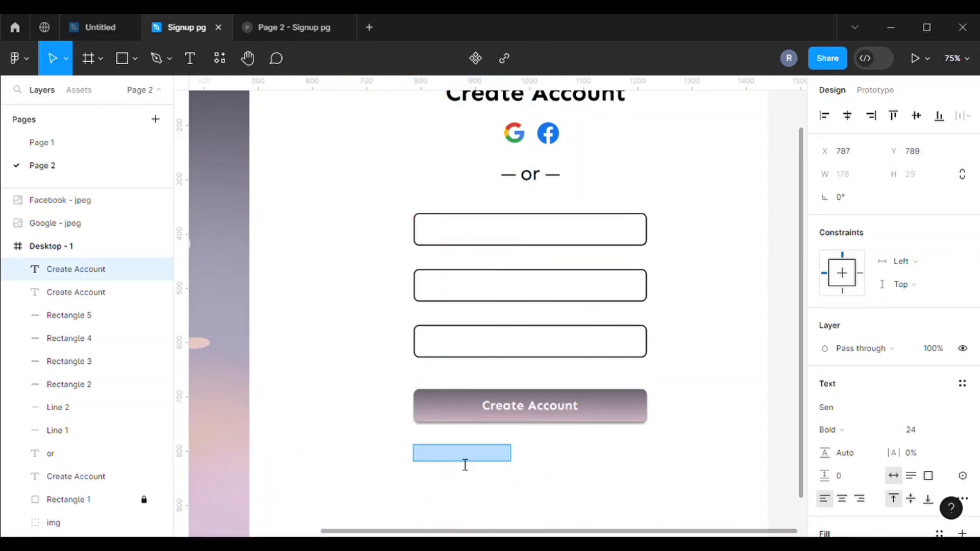
{"action": "type", "text": "Alre"}
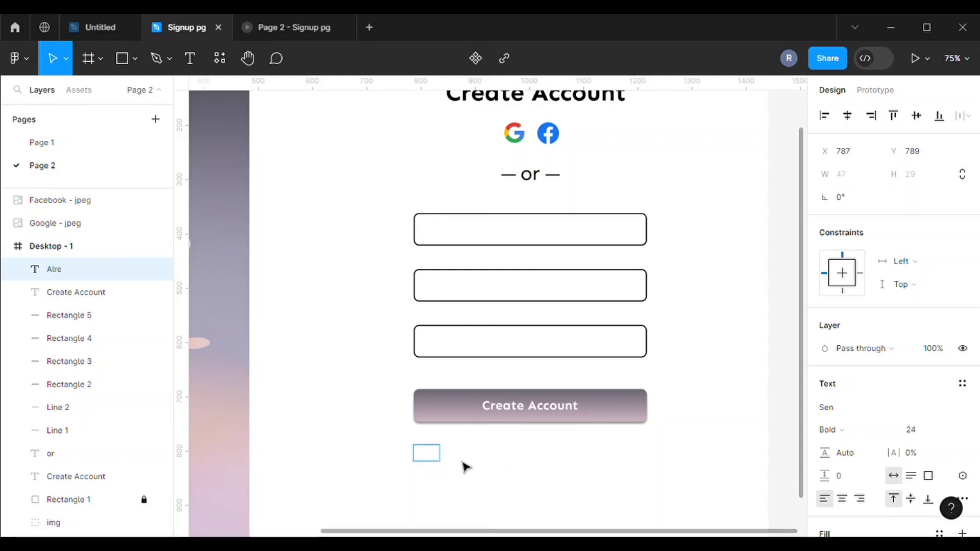
{"action": "type", "text": "ady Have an account"}
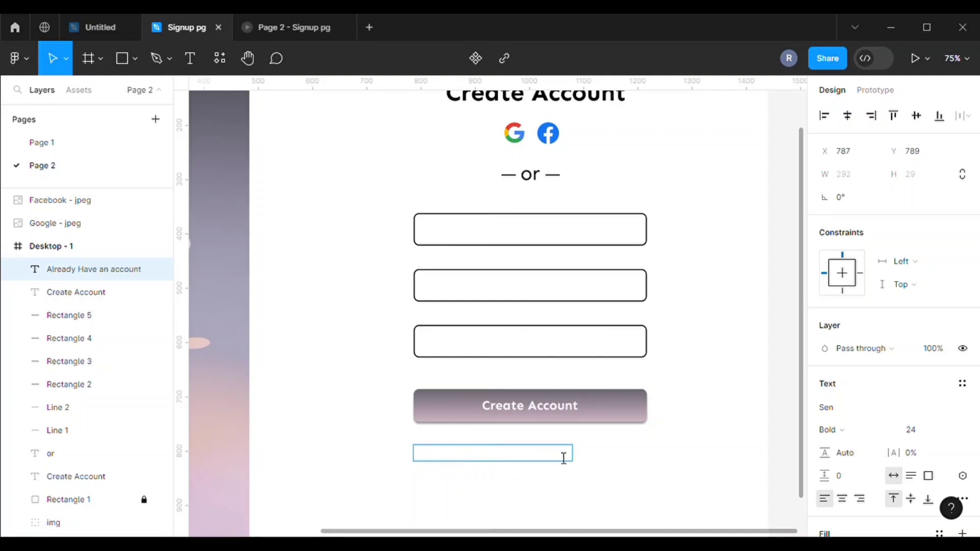
Step: Set the caption's fill colour to pure black (000000) and nudge it into place
{"action": "scroll", "coordinate": [832, 430], "scroll_direction": "down", "scroll_amount": 4}
{"action": "left_click", "coordinate": [825, 378]}
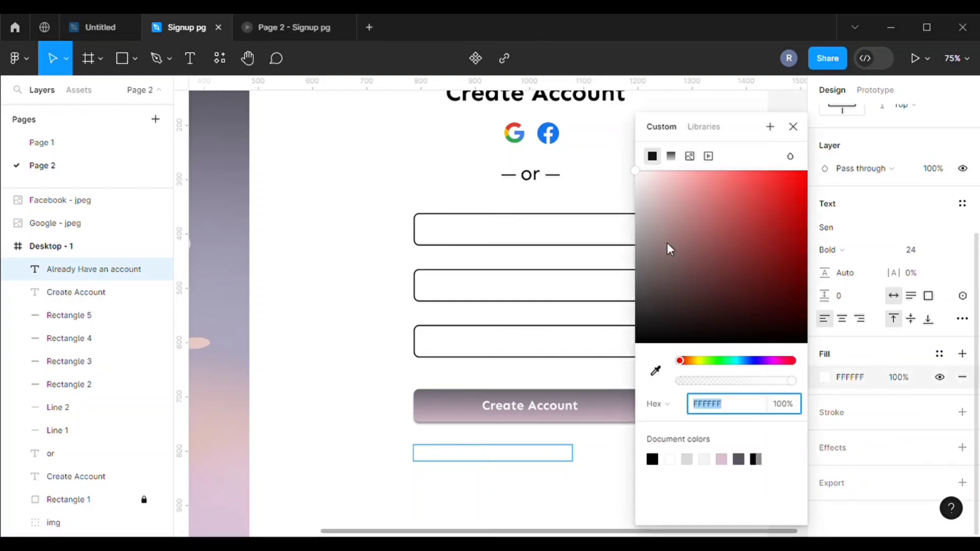
{"action": "left_click_drag", "start_coordinate": [667, 243], "coordinate": [645, 306]}
{"action": "key", "text": "ctrl+z"}
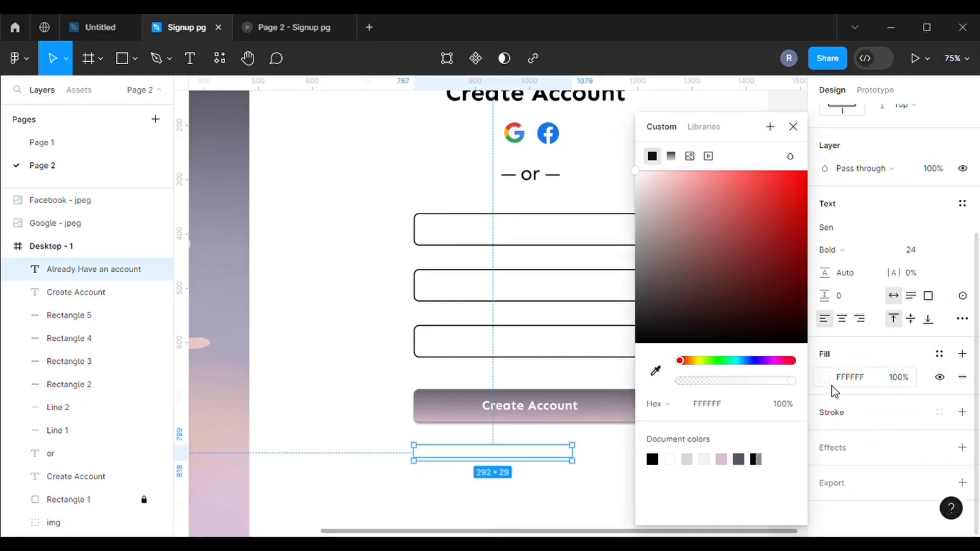
{"action": "mouse_move", "coordinate": [679, 251]}
{"action": "left_mouse_down"}
{"action": "mouse_move", "coordinate": [679, 273]}
{"action": "mouse_move", "coordinate": [643, 327]}
{"action": "left_mouse_up"}
{"action": "left_click_drag", "start_coordinate": [603, 375], "coordinate": [594, 372]}
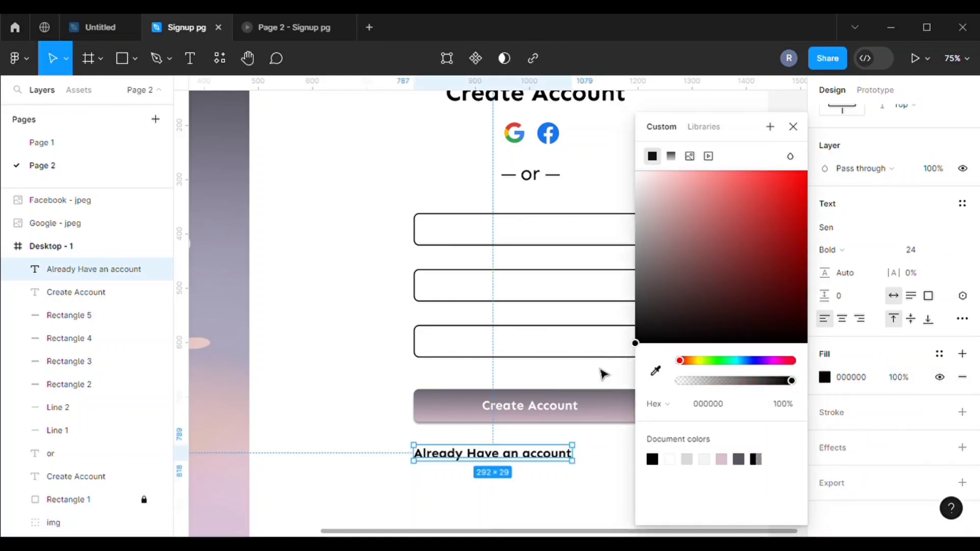
{"action": "left_click", "coordinate": [793, 127]}
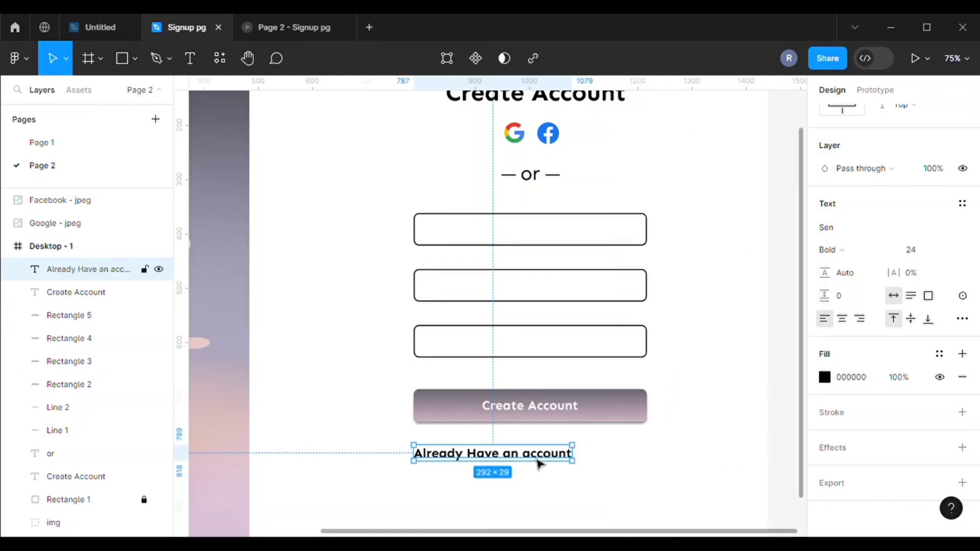
{"action": "left_click_drag", "start_coordinate": [540, 461], "coordinate": [558, 459]}
Step: Make the caption size 20, Regular weight, aligned with the button
{"action": "left_click", "coordinate": [950, 251]}
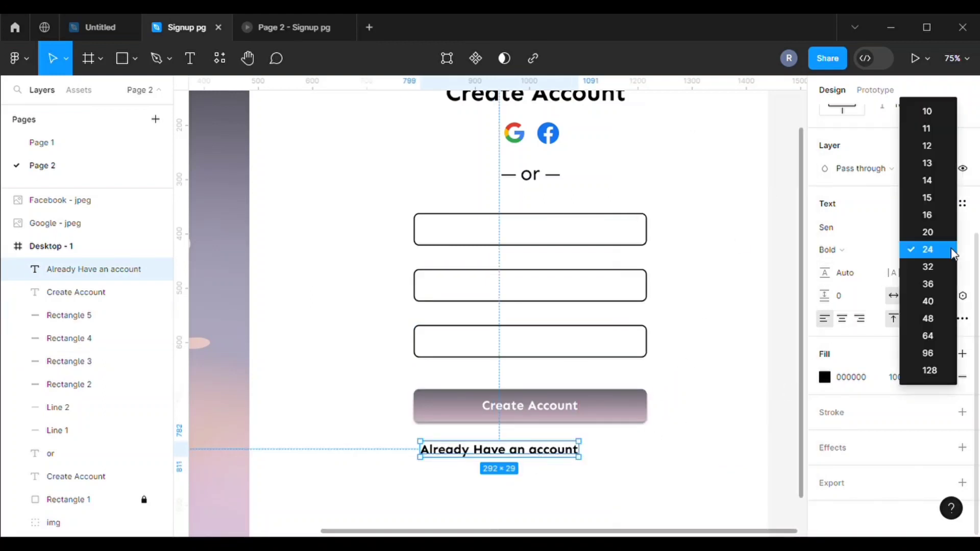
{"action": "left_click", "coordinate": [927, 229]}
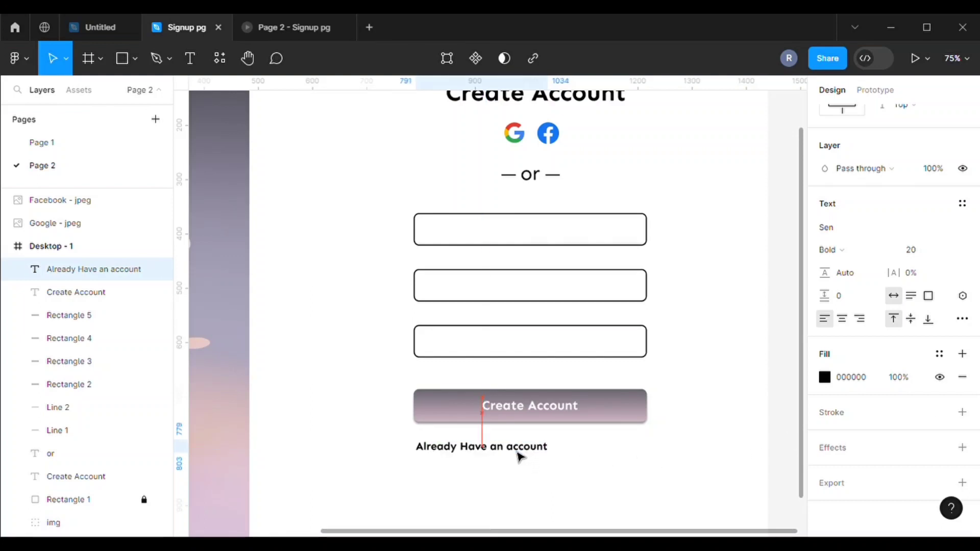
{"action": "left_click_drag", "start_coordinate": [521, 457], "coordinate": [518, 455]}
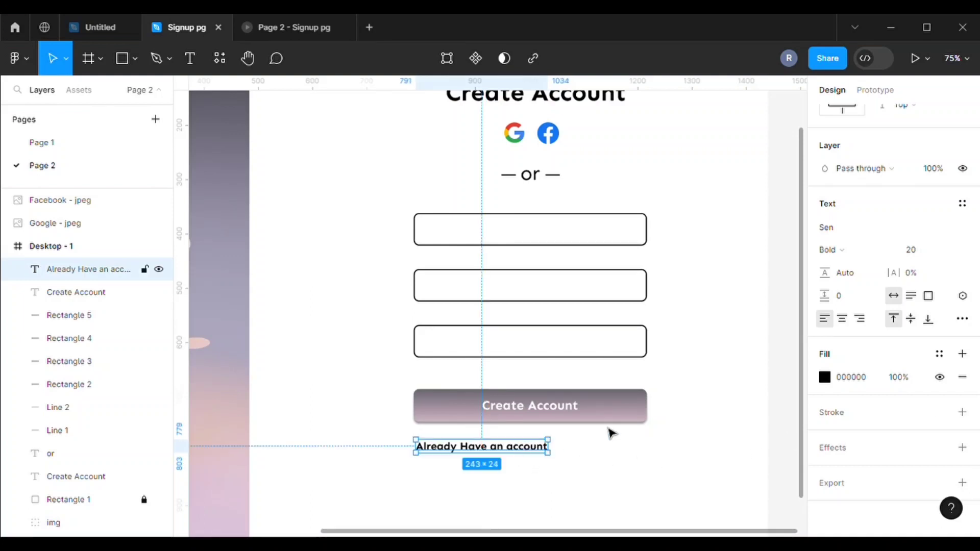
{"action": "left_click", "coordinate": [860, 248]}
{"action": "left_click", "coordinate": [865, 232]}
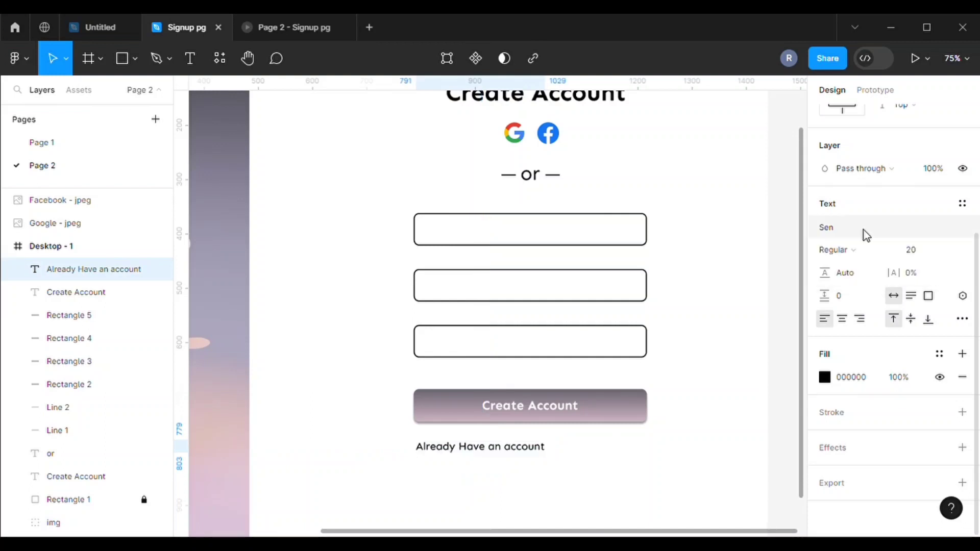
Step: Finish the caption wording so it reads 'Already Have an account? Login'
{"action": "double_click", "coordinate": [544, 452]}
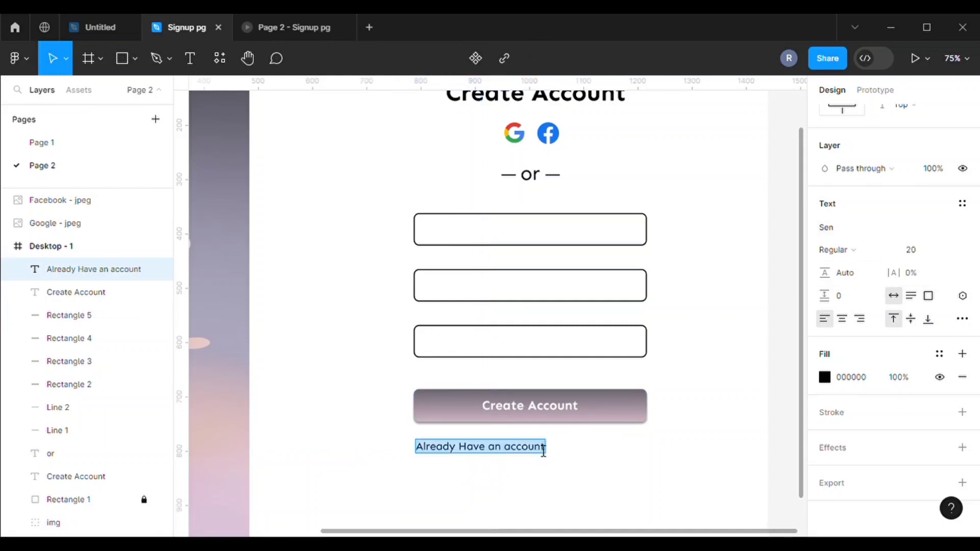
{"action": "left_click", "coordinate": [550, 451]}
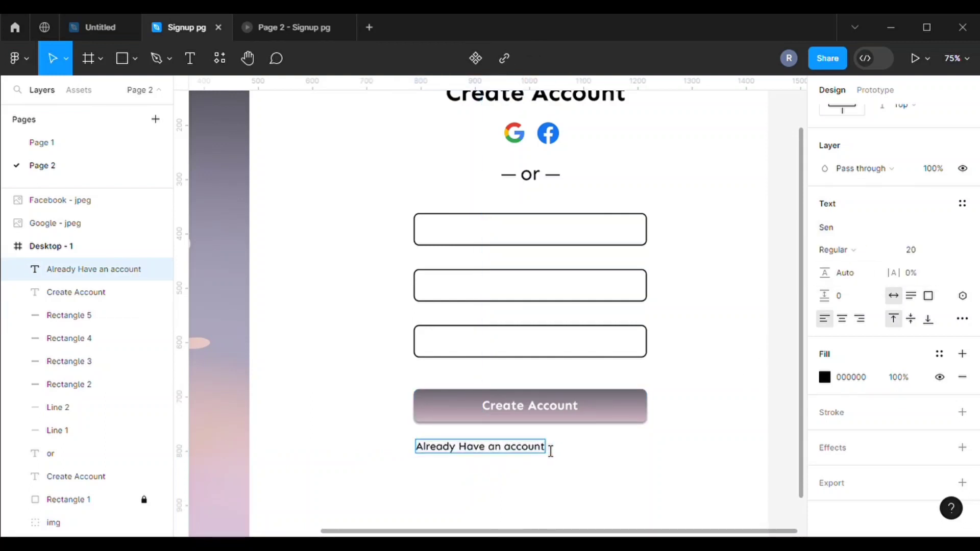
{"action": "type", "text": "?Log"}
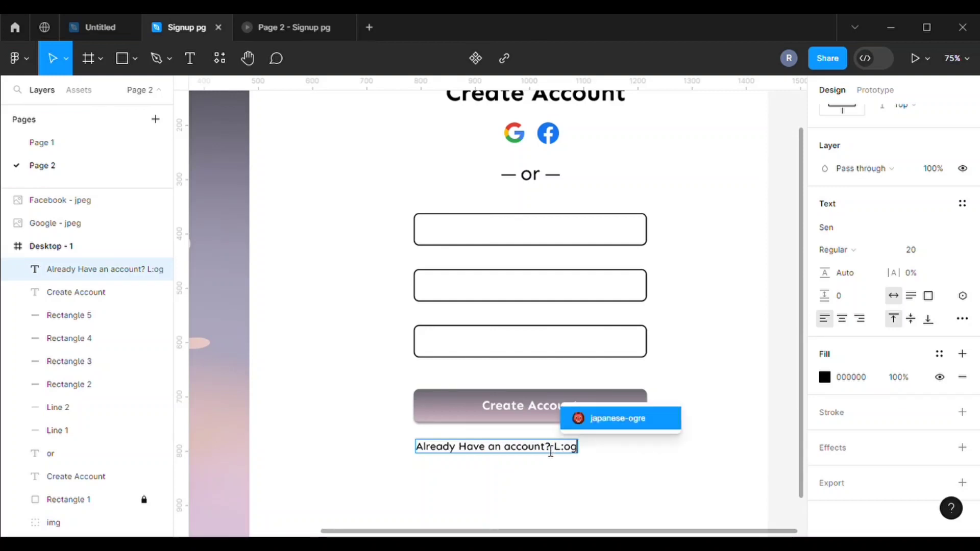
{"action": "key", "text": "BackSpace"}
{"action": "key", "text": "BackSpace"}
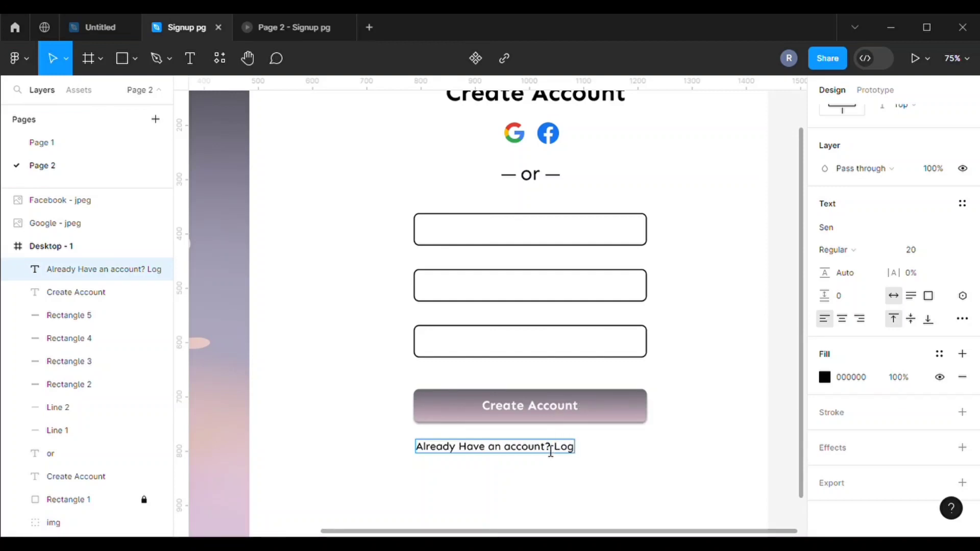
{"action": "key", "text": "Escape"}
{"action": "double_click", "coordinate": [584, 448]}
{"action": "left_click", "coordinate": [586, 449]}
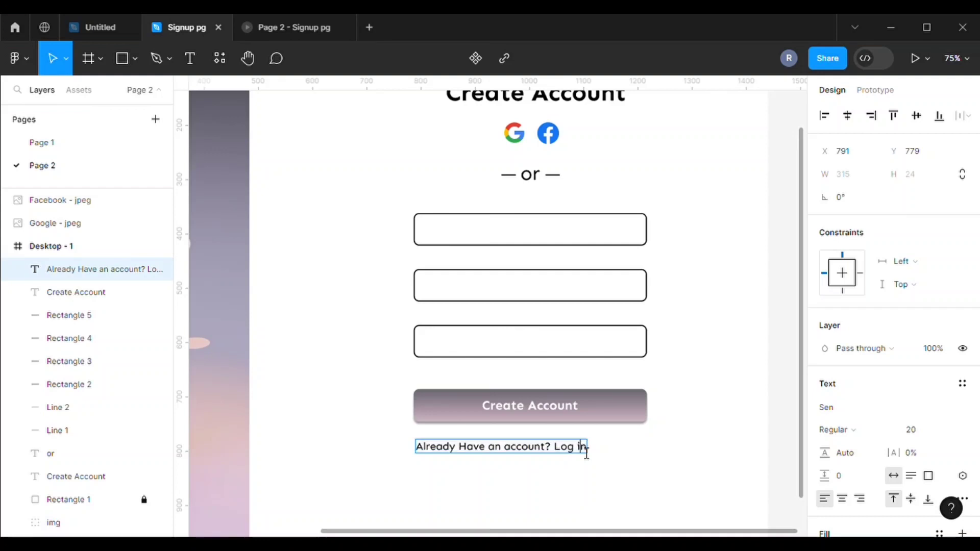
{"action": "key", "text": "BackSpace"}
{"action": "key", "text": "Escape"}
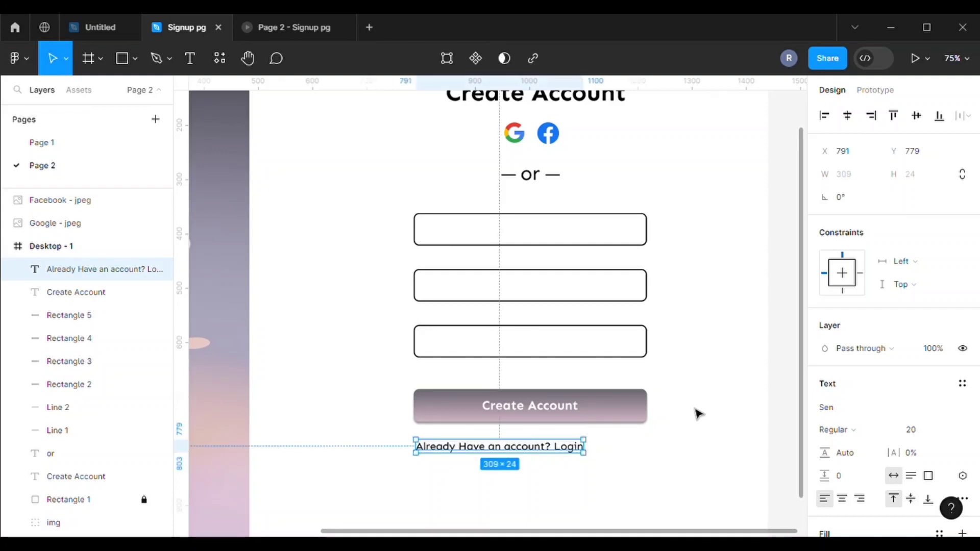
{"action": "key", "text": "Escape"}
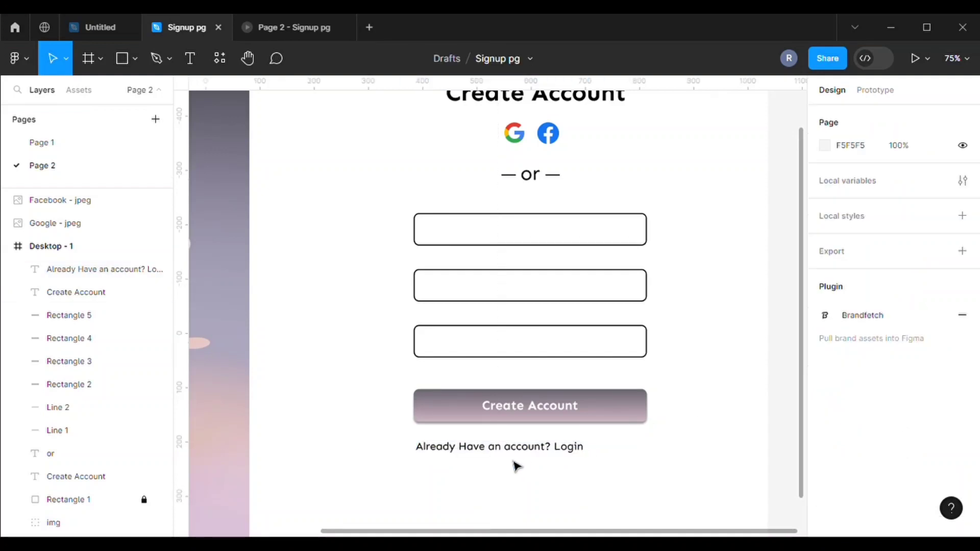
{"action": "left_click", "coordinate": [521, 454]}
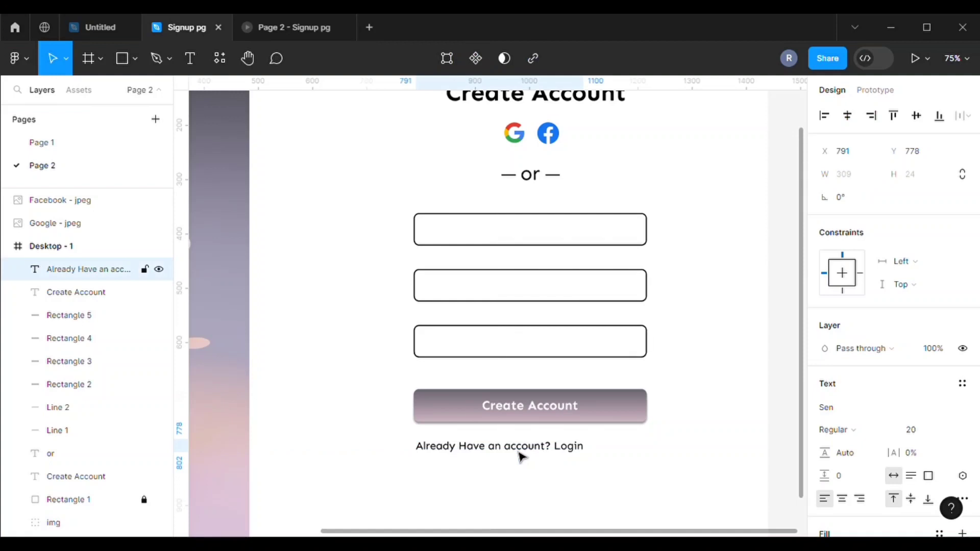
{"action": "left_click", "coordinate": [699, 408]}
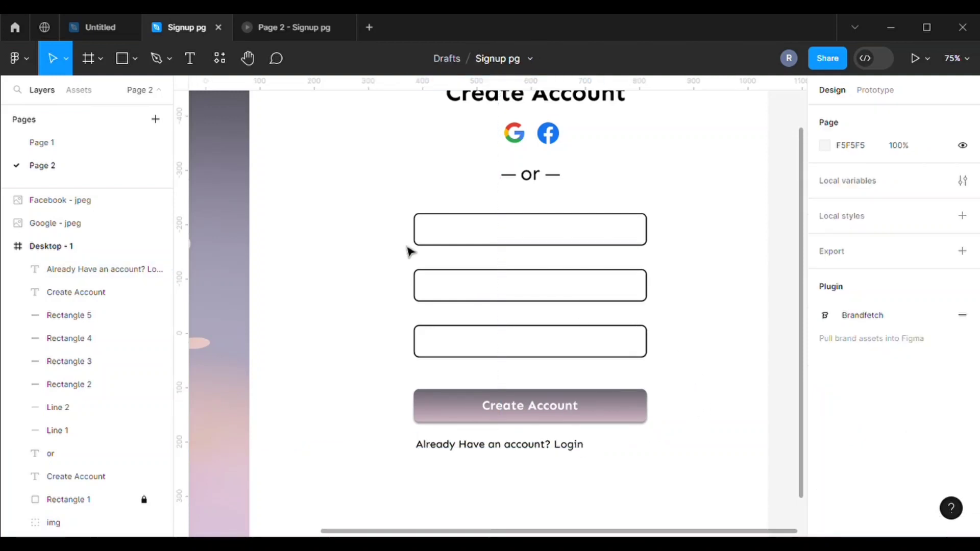
Step: Draw a small rectangle inside the top input box and place a 'Name' text label on it
{"action": "mouse_move", "coordinate": [380, 201]}
{"action": "left_mouse_down"}
{"action": "mouse_move", "coordinate": [582, 241]}
{"action": "mouse_move", "coordinate": [531, 231]}
{"action": "left_mouse_up"}
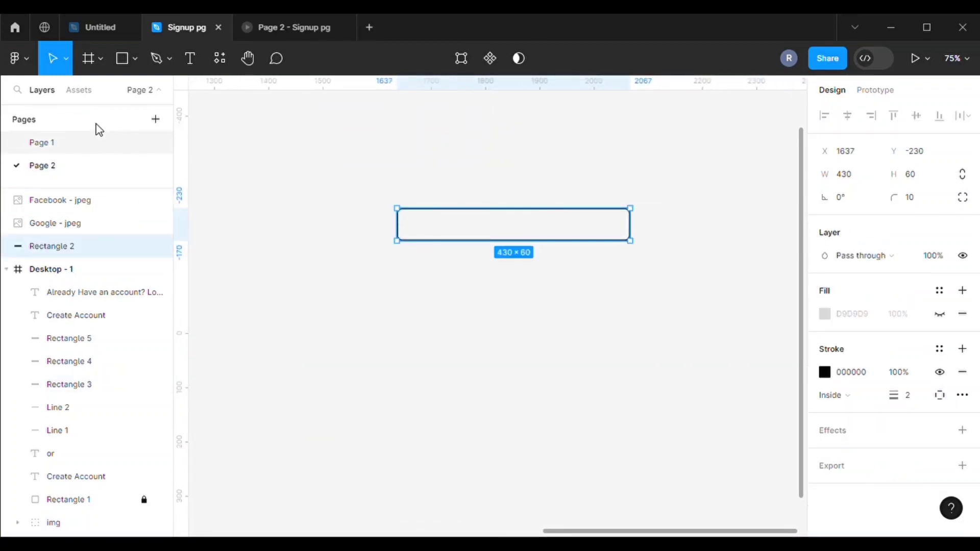
{"action": "left_click", "coordinate": [121, 66]}
{"action": "left_click_drag", "start_coordinate": [409, 215], "coordinate": [491, 237]}
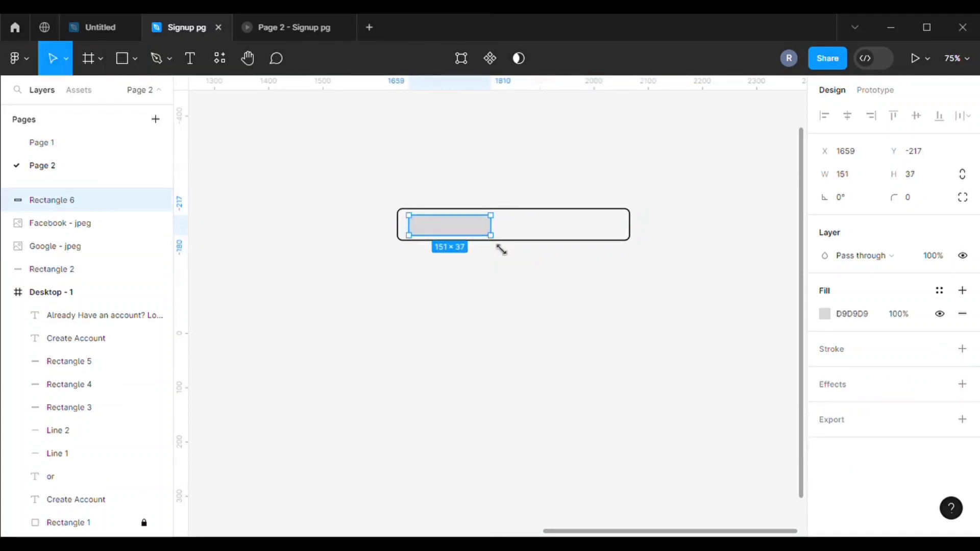
{"action": "left_click", "coordinate": [193, 61]}
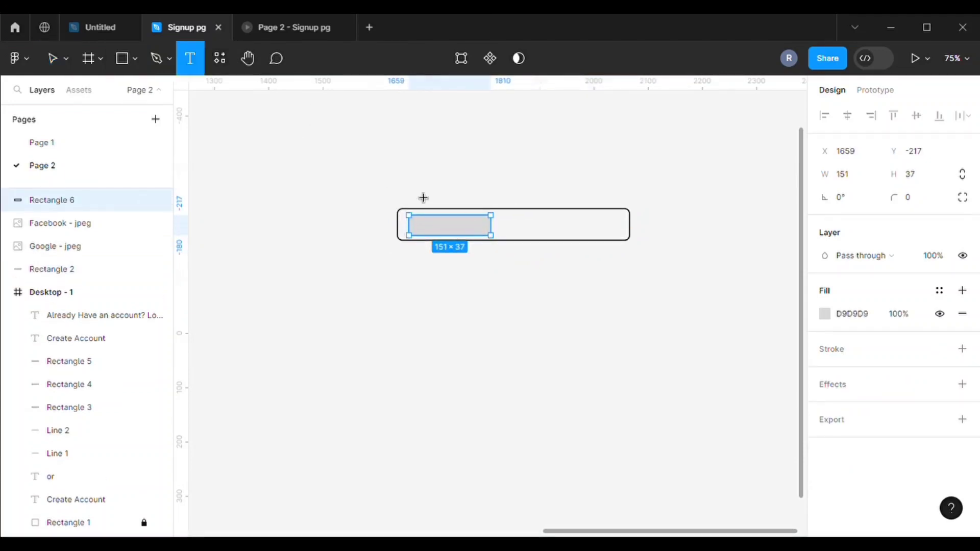
{"action": "left_click", "coordinate": [423, 234]}
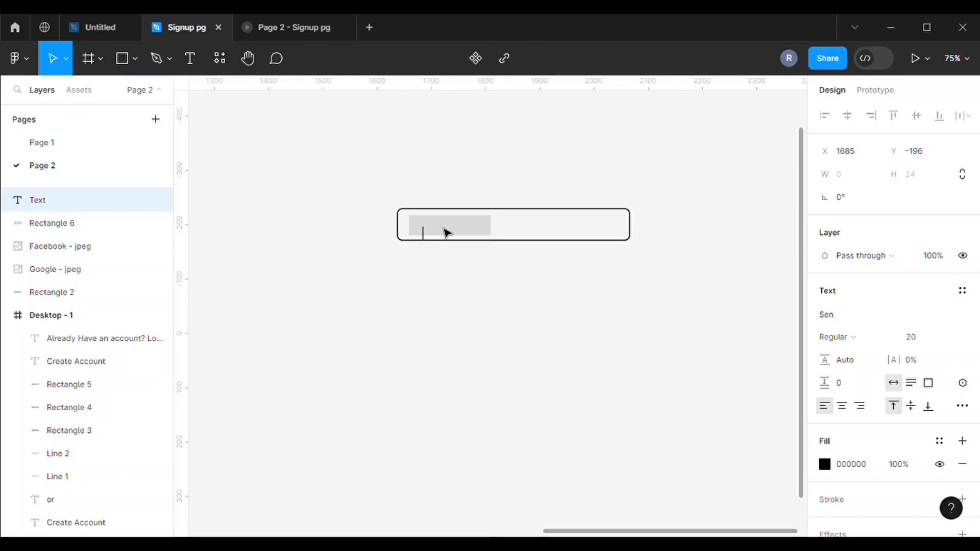
{"action": "type", "text": "Name"}
{"action": "key", "text": "Escape"}
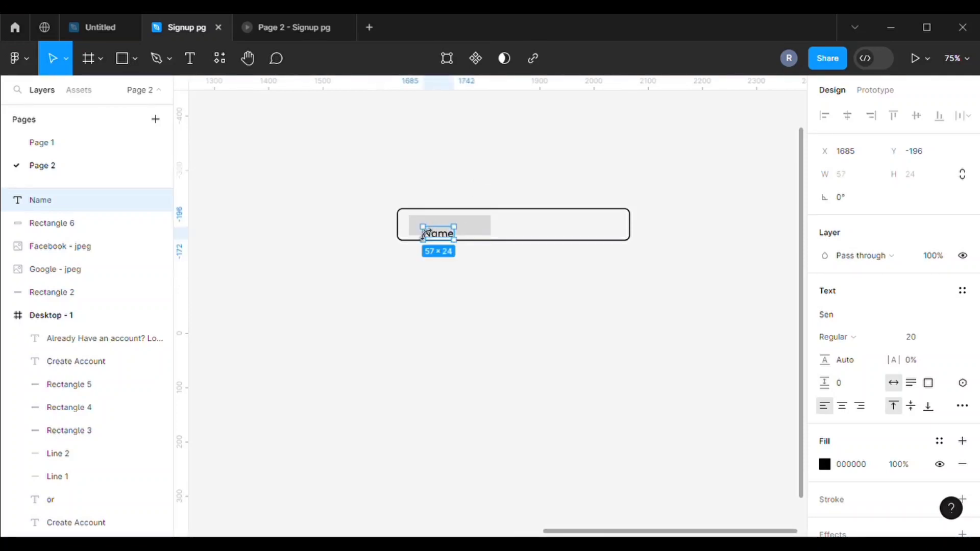
{"action": "left_click_drag", "start_coordinate": [438, 235], "coordinate": [431, 226]}
Step: Set the rectangle behind Name to a white (FFFFFF) fill
{"action": "left_click", "coordinate": [490, 235]}
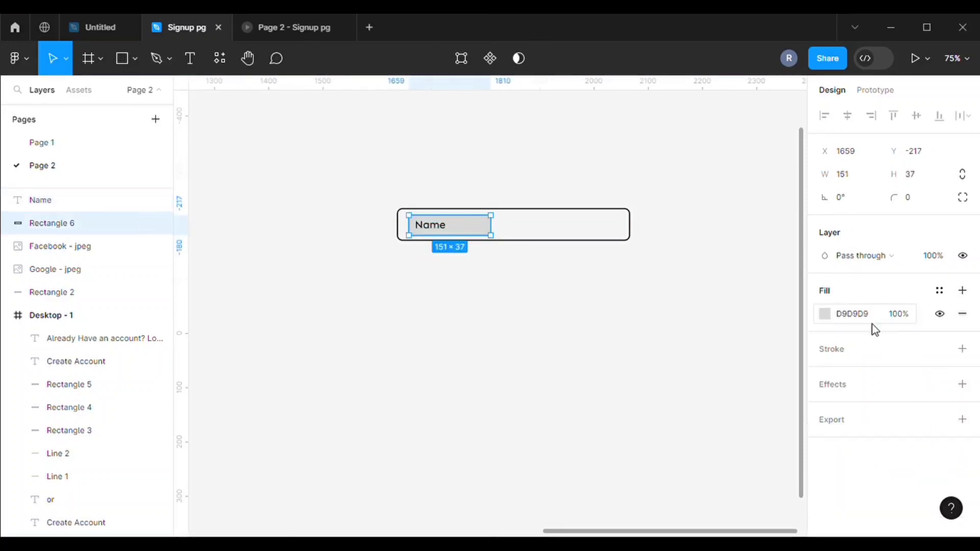
{"action": "left_click", "coordinate": [825, 314]}
{"action": "left_click_drag", "start_coordinate": [633, 202], "coordinate": [575, 148]}
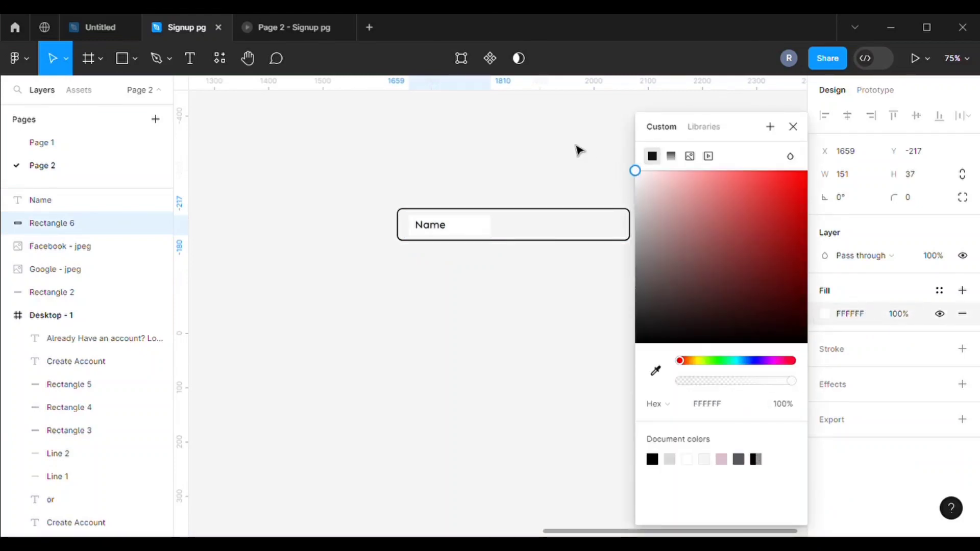
{"action": "left_click", "coordinate": [543, 143]}
{"action": "left_click", "coordinate": [446, 229]}
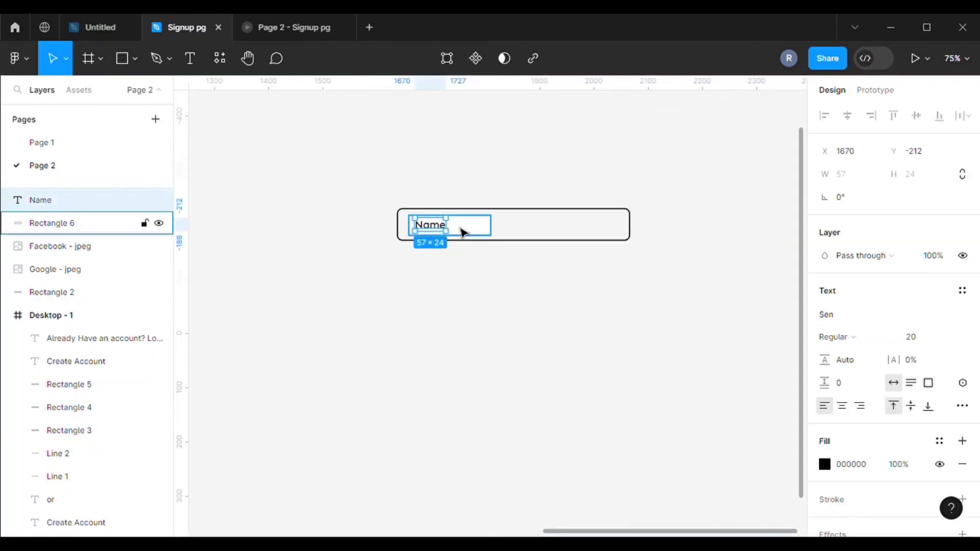
{"action": "scroll", "coordinate": [462, 230], "scroll_direction": "up", "scroll_amount": 3}
{"action": "scroll", "coordinate": [464, 232], "scroll_direction": "up", "scroll_amount": 2}
{"action": "scroll", "coordinate": [464, 234], "scroll_direction": "up", "scroll_amount": 2}
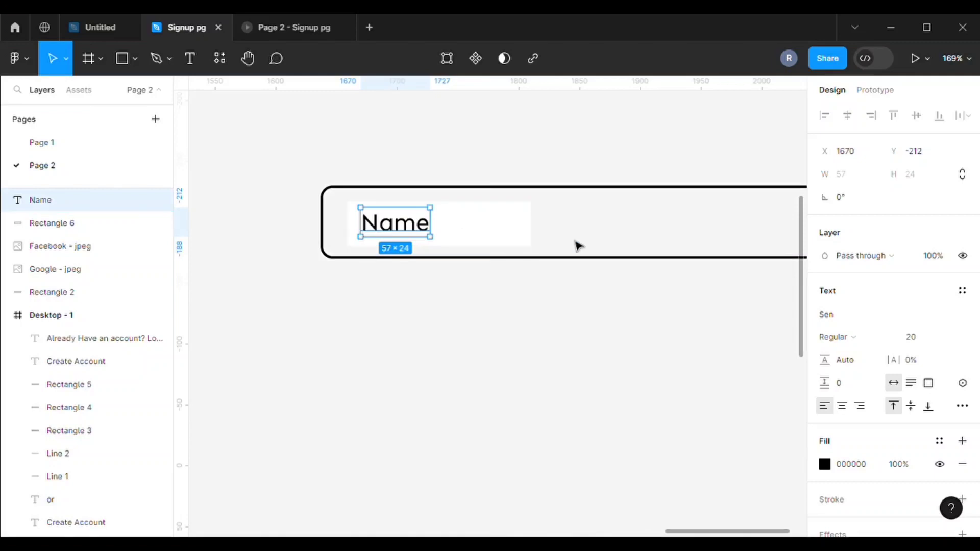
Step: Set the Name label to size 24 and trim its white backing to 88×37 to fit
{"action": "left_click", "coordinate": [515, 230]}
{"action": "left_click", "coordinate": [367, 217], "text": "shift"}
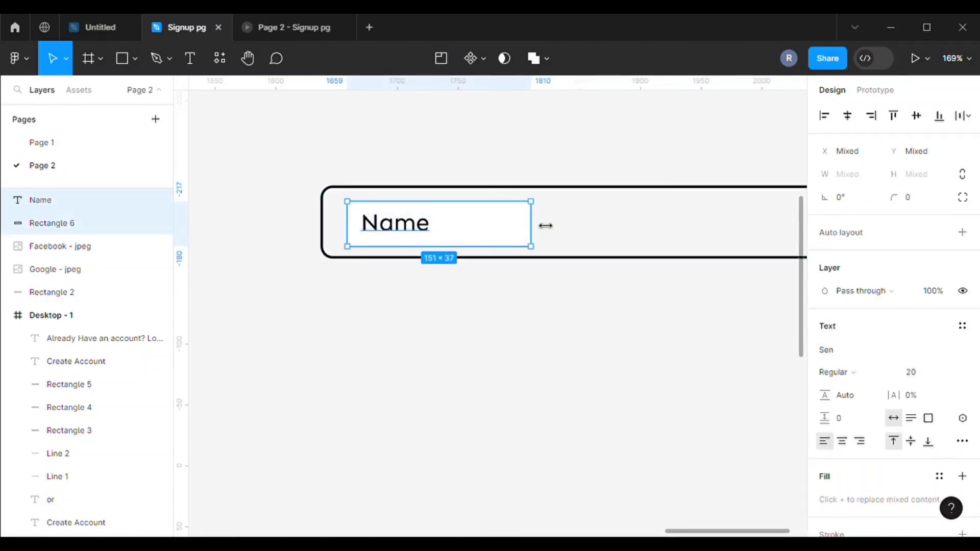
{"action": "left_click_drag", "start_coordinate": [533, 223], "coordinate": [452, 221]}
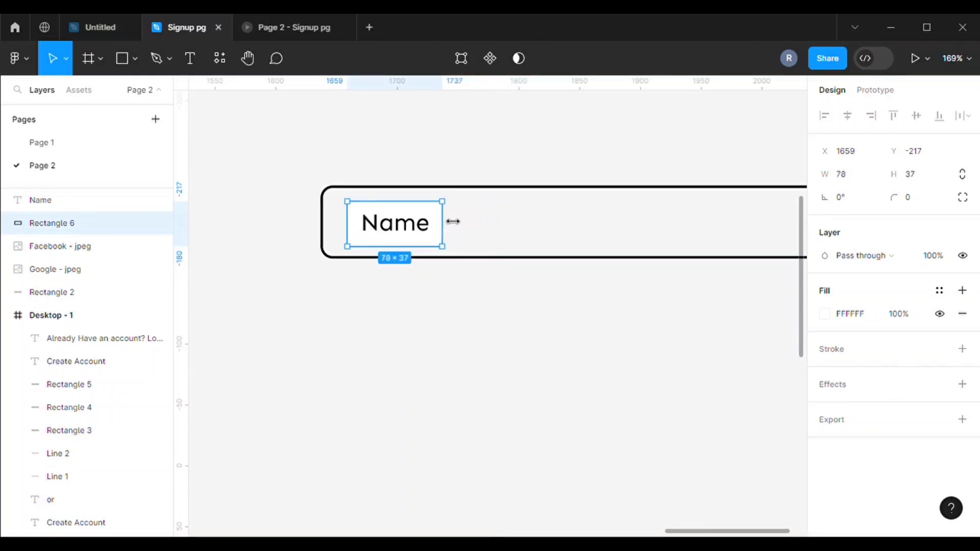
{"action": "left_click", "coordinate": [399, 226]}
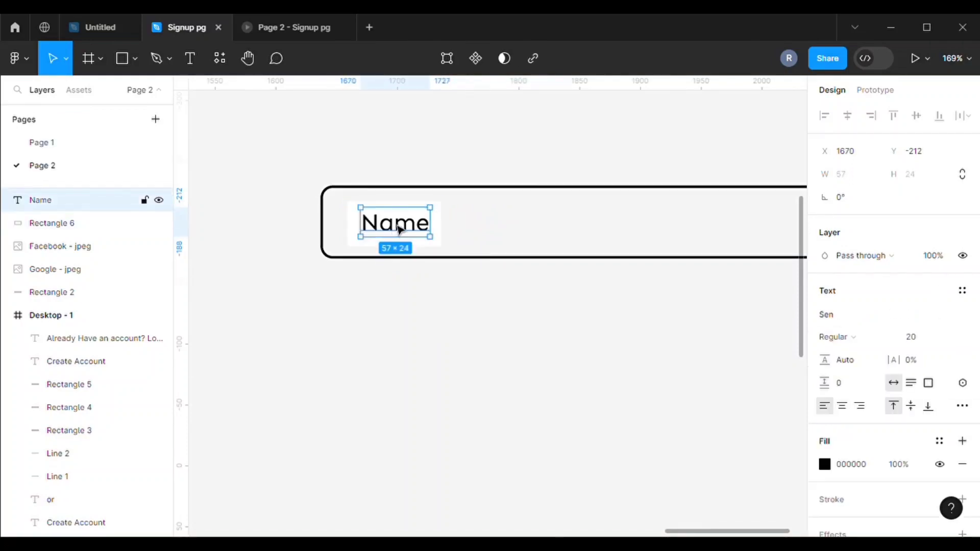
{"action": "left_click_drag", "start_coordinate": [403, 225], "coordinate": [408, 225]}
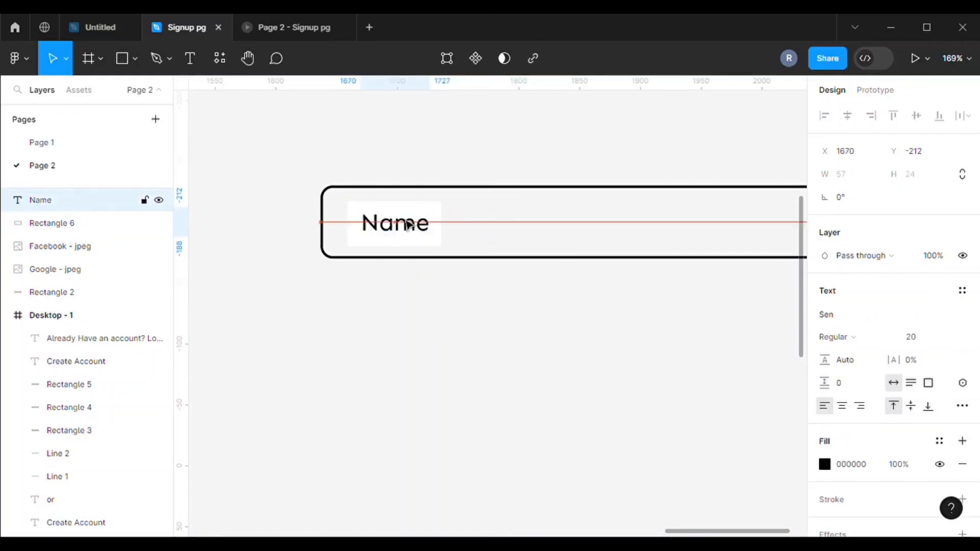
{"action": "left_click", "coordinate": [906, 339]}
{"action": "left_click", "coordinate": [950, 340]}
{"action": "left_click", "coordinate": [933, 354]}
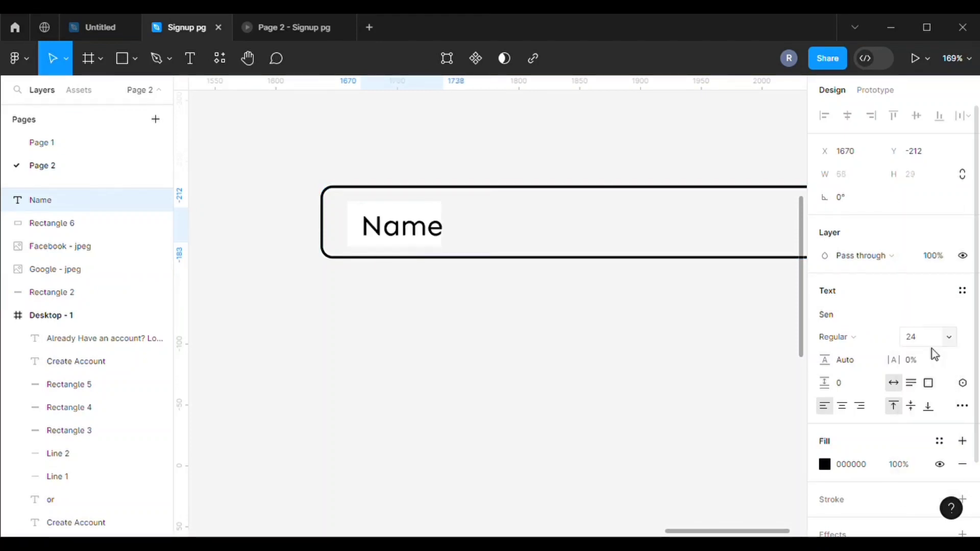
{"action": "left_click", "coordinate": [142, 223]}
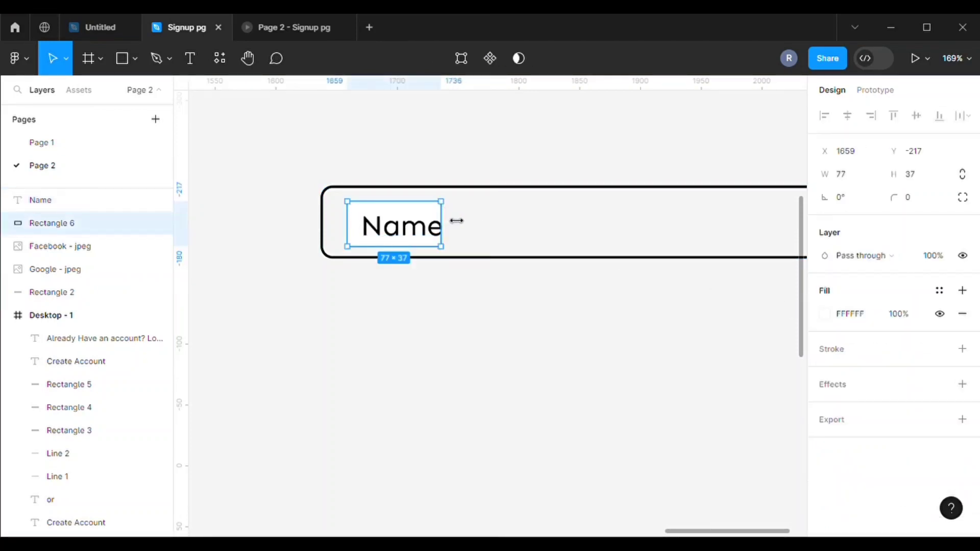
{"action": "left_click_drag", "start_coordinate": [448, 221], "coordinate": [464, 221]}
{"action": "left_click", "coordinate": [427, 235]}
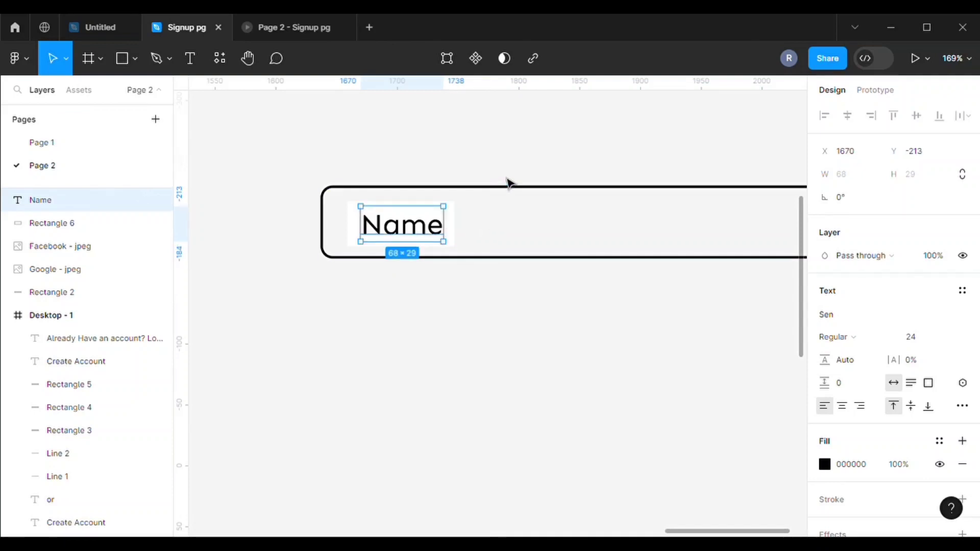
{"action": "left_click", "coordinate": [523, 159]}
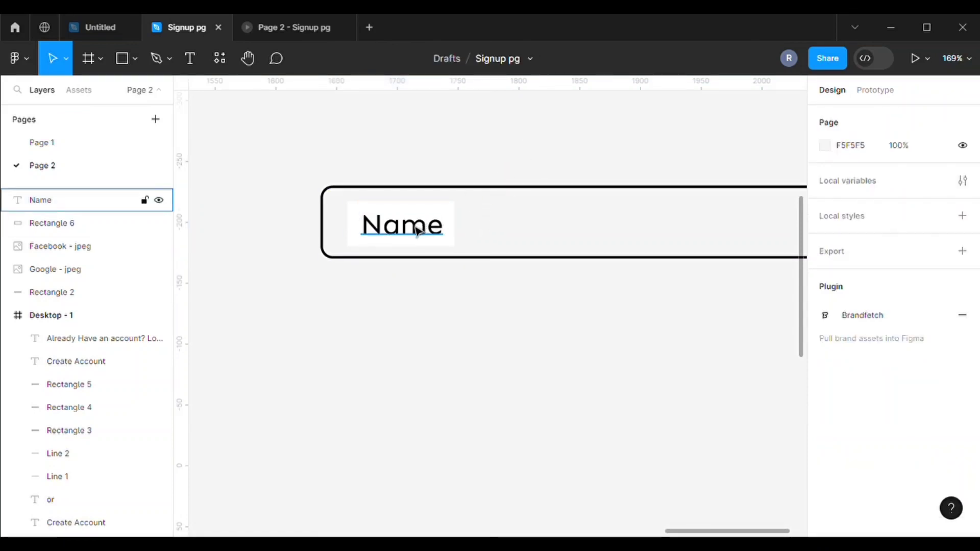
Step: Group the Name label with its white backing rectangle as Group 1
{"action": "left_click", "coordinate": [349, 214]}
{"action": "left_click", "coordinate": [416, 228], "text": "shift"}
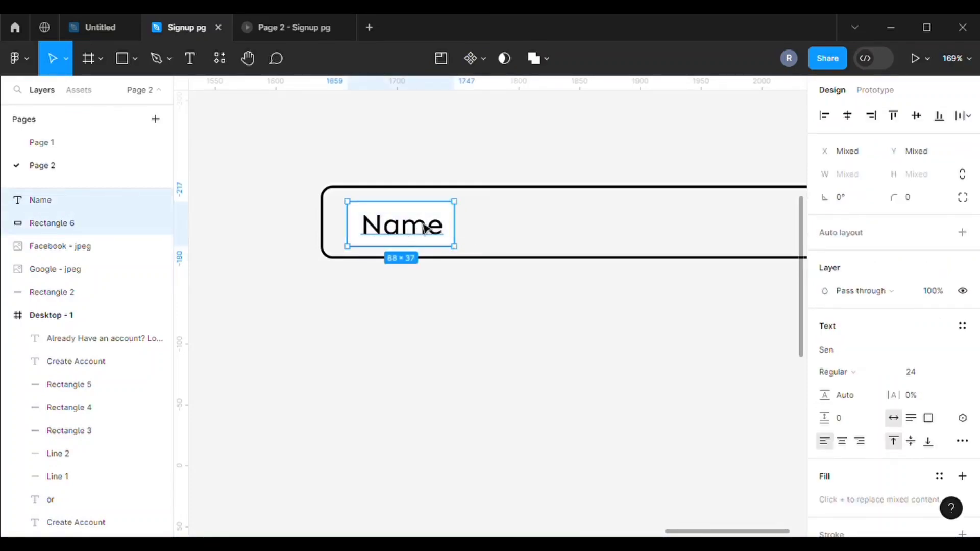
{"action": "right_click", "coordinate": [424, 228]}
{"action": "left_click", "coordinate": [479, 256]}
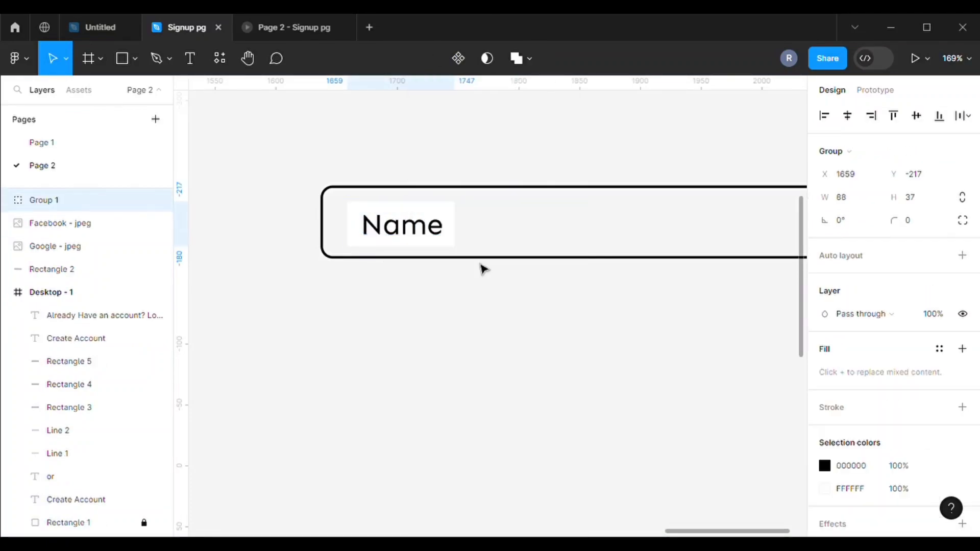
{"action": "left_click", "coordinate": [408, 182]}
{"action": "scroll", "coordinate": [452, 171], "scroll_direction": "down", "scroll_amount": 1}
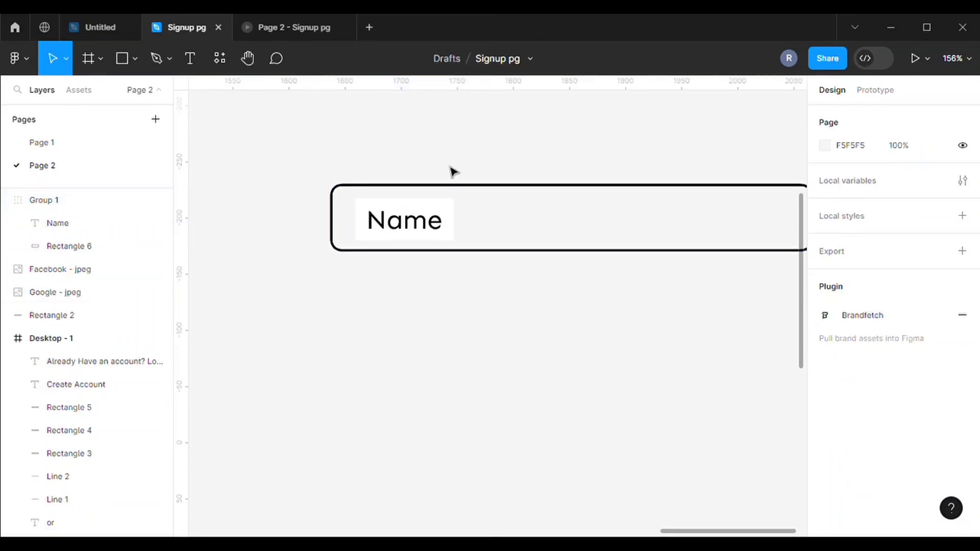
{"action": "scroll", "coordinate": [452, 171], "scroll_direction": "down", "scroll_amount": 1}
Step: Turn the Name group and input outline into Component 1 and add a second variant
{"action": "left_click_drag", "start_coordinate": [349, 161], "coordinate": [714, 263]}
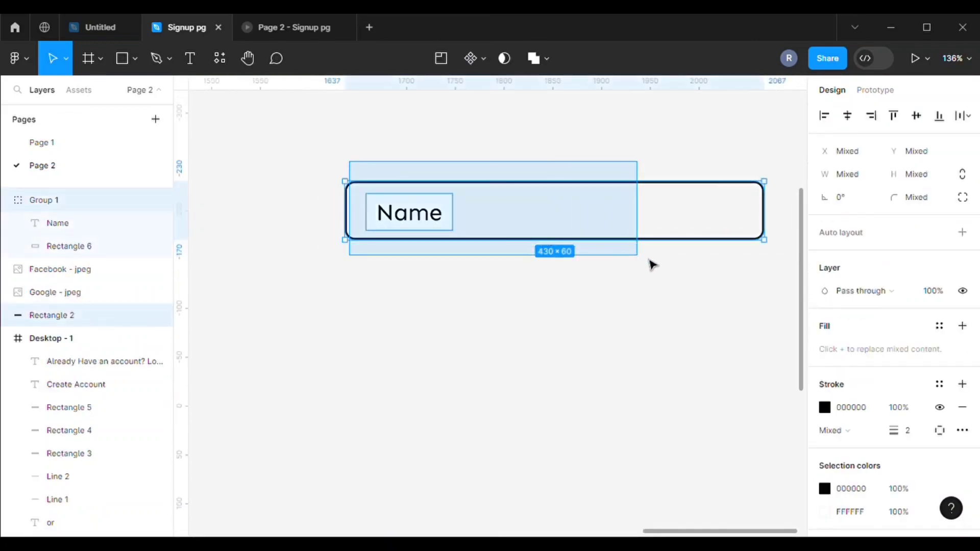
{"action": "left_click", "coordinate": [473, 66]}
{"action": "left_click", "coordinate": [458, 62]}
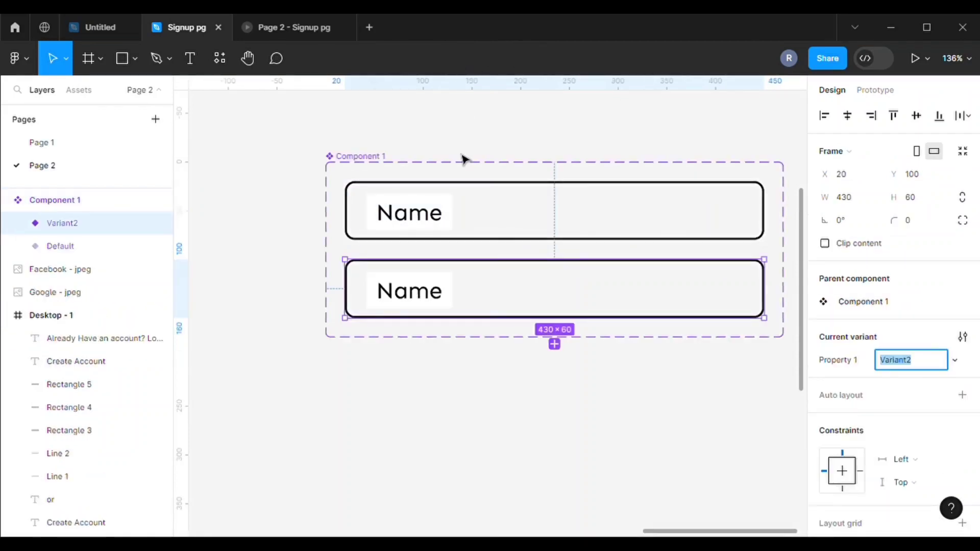
{"action": "left_click", "coordinate": [440, 291]}
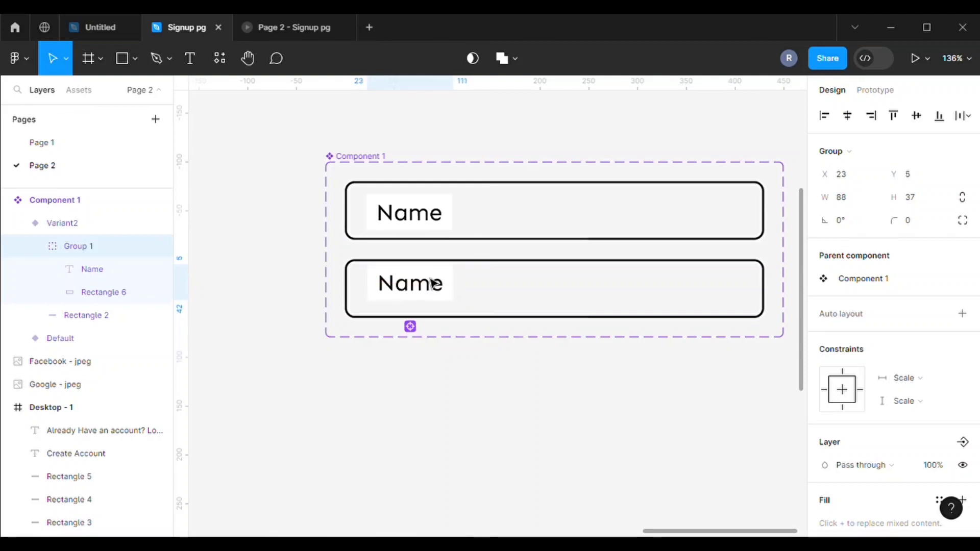
{"action": "left_click_drag", "start_coordinate": [430, 289], "coordinate": [434, 278]}
{"action": "left_click", "coordinate": [588, 275]}
{"action": "left_click_drag", "start_coordinate": [590, 283], "coordinate": [590, 292]}
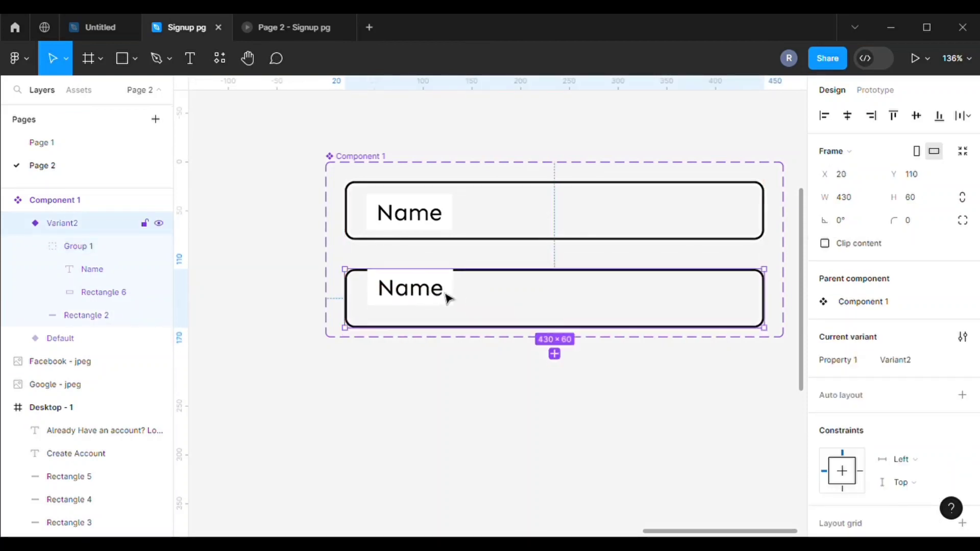
Step: In Variant2, raise the Name label onto the top border, scale it to ~0.69, and add a text layer
{"action": "left_click", "coordinate": [87, 253]}
{"action": "mouse_move", "coordinate": [411, 297]}
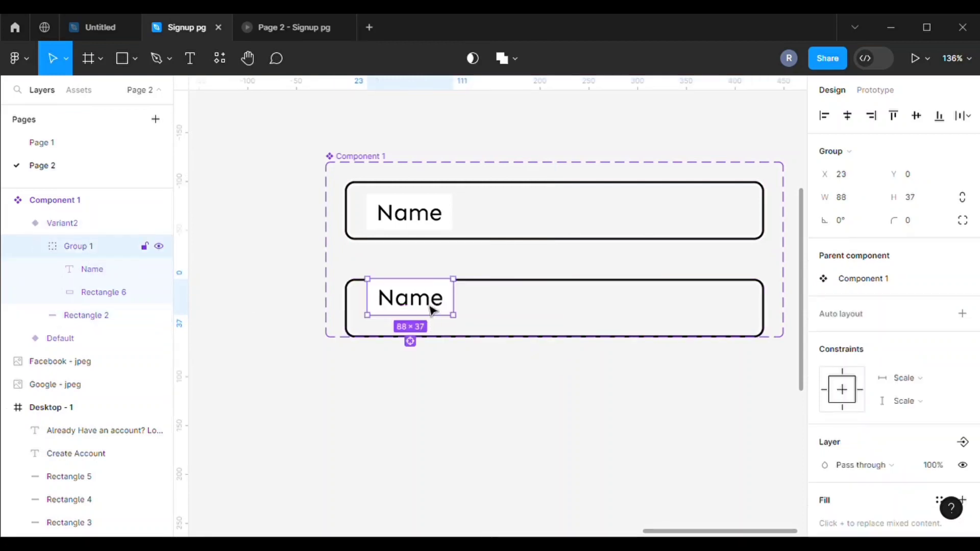
{"action": "key", "text": "shift+Up"}
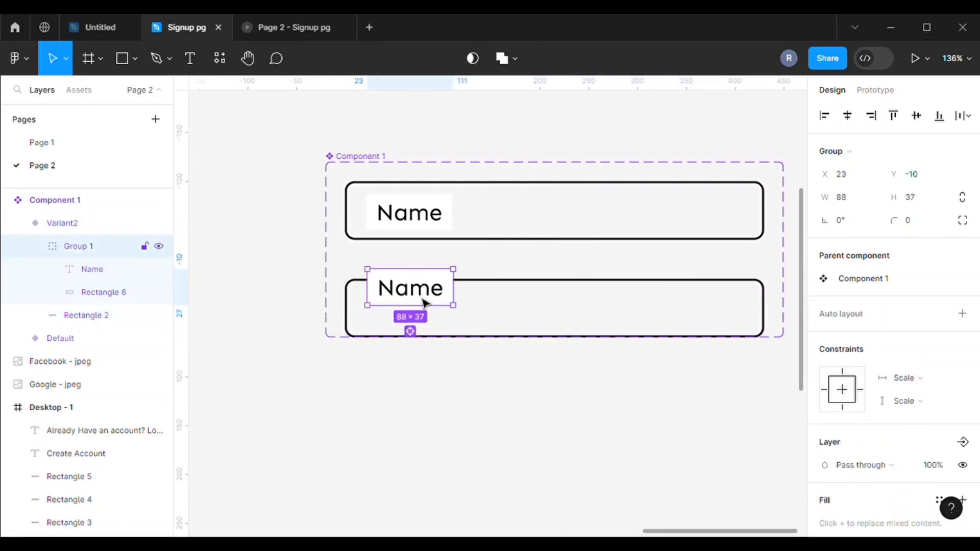
{"action": "key", "text": "Escape"}
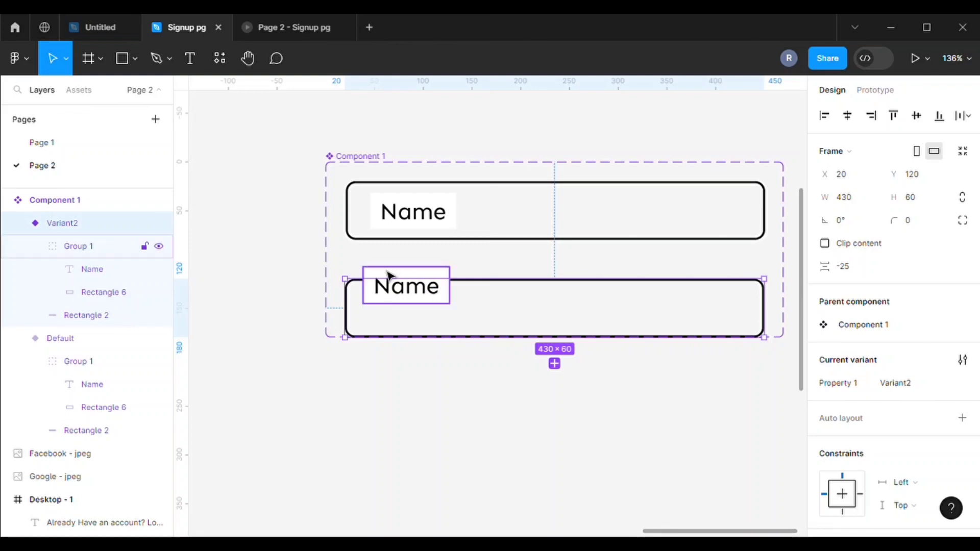
{"action": "left_click", "coordinate": [389, 275]}
{"action": "key", "text": "k"}
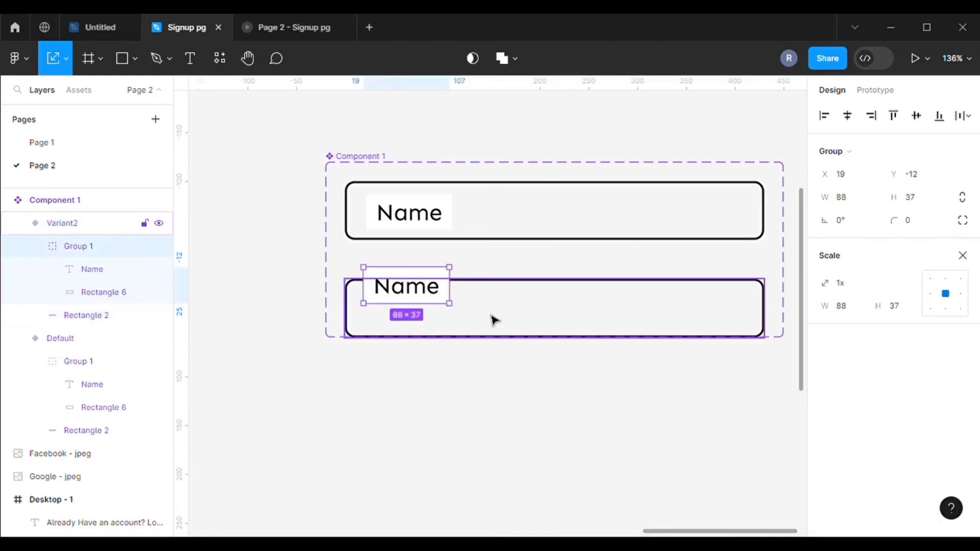
{"action": "left_click_drag", "start_coordinate": [455, 314], "coordinate": [433, 300]}
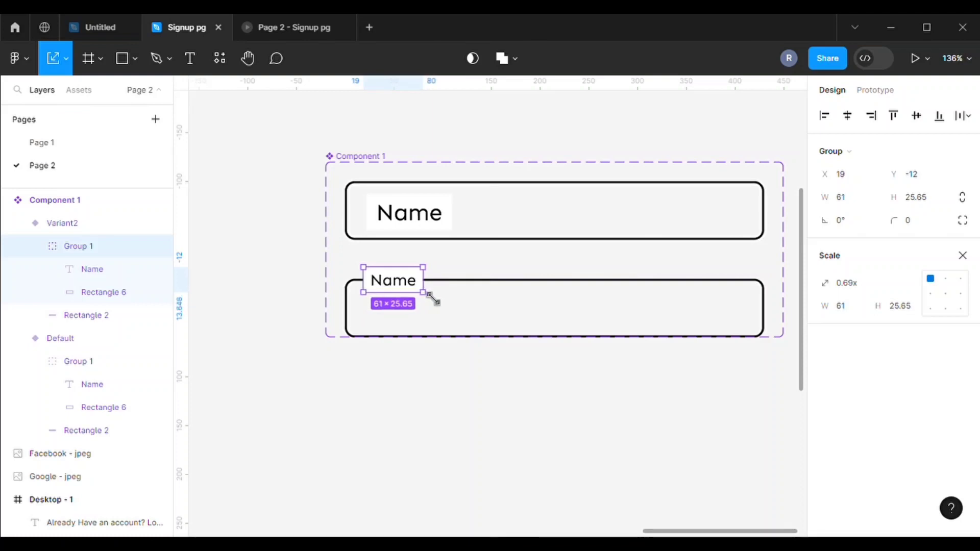
{"action": "left_click", "coordinate": [500, 305]}
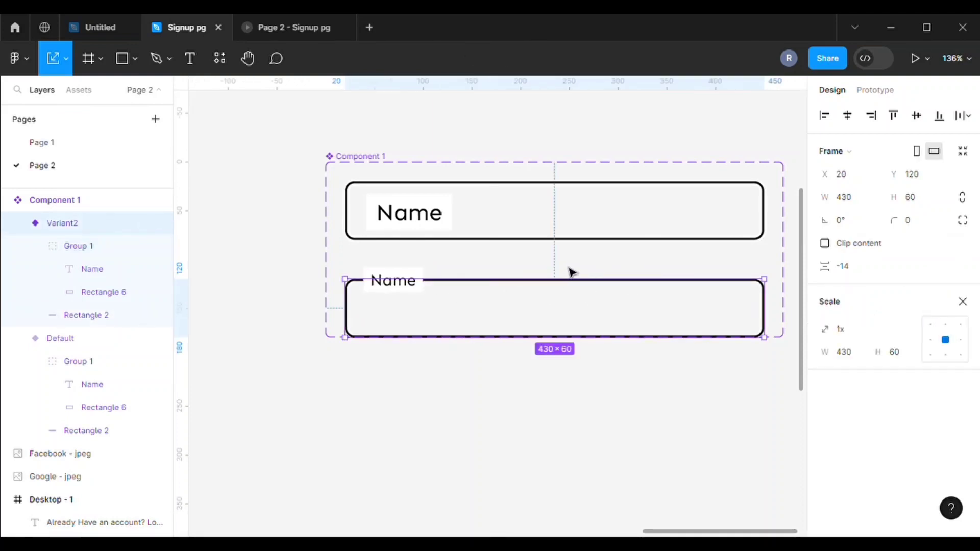
{"action": "left_click", "coordinate": [191, 59]}
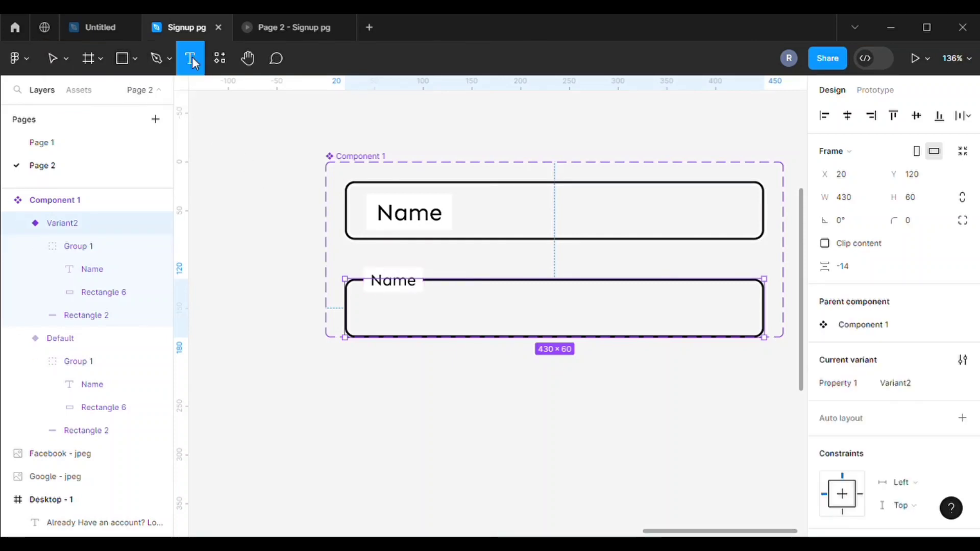
{"action": "left_click", "coordinate": [374, 319]}
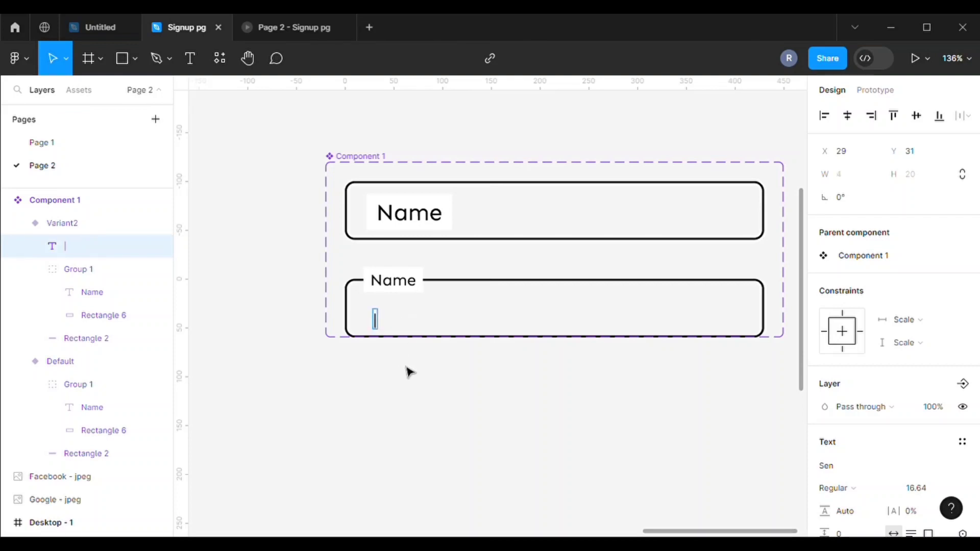
Step: Set the '|' caret text layer in Variant2 to size 24 and position it inside the box
{"action": "key", "text": "Escape"}
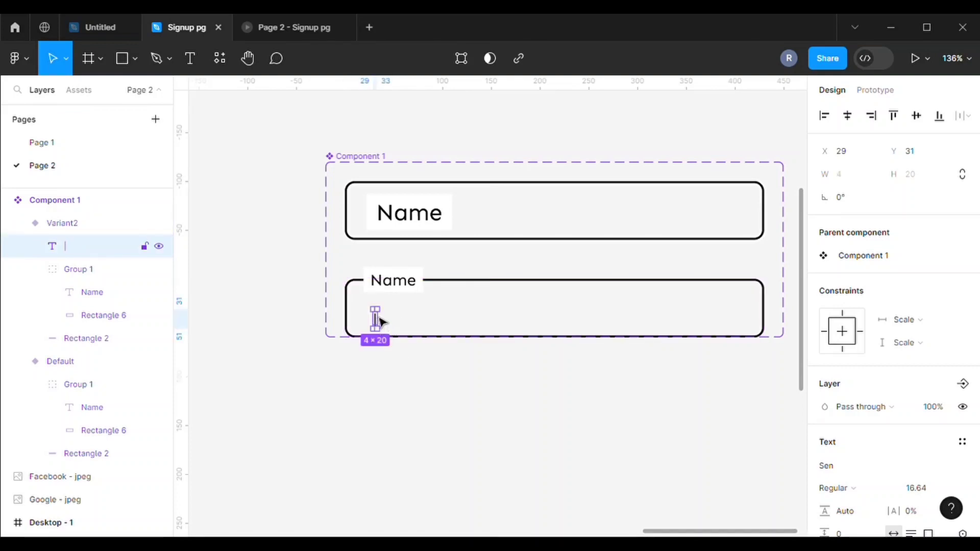
{"action": "left_click_drag", "start_coordinate": [380, 319], "coordinate": [377, 313]}
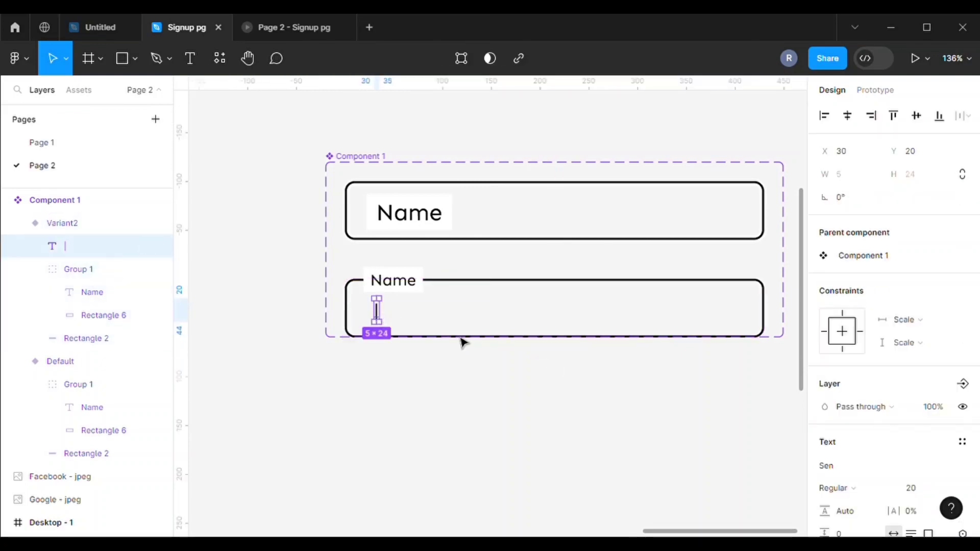
{"action": "scroll", "coordinate": [914, 408], "scroll_direction": "down", "scroll_amount": 2}
{"action": "left_click", "coordinate": [947, 417]}
{"action": "left_click", "coordinate": [930, 397]}
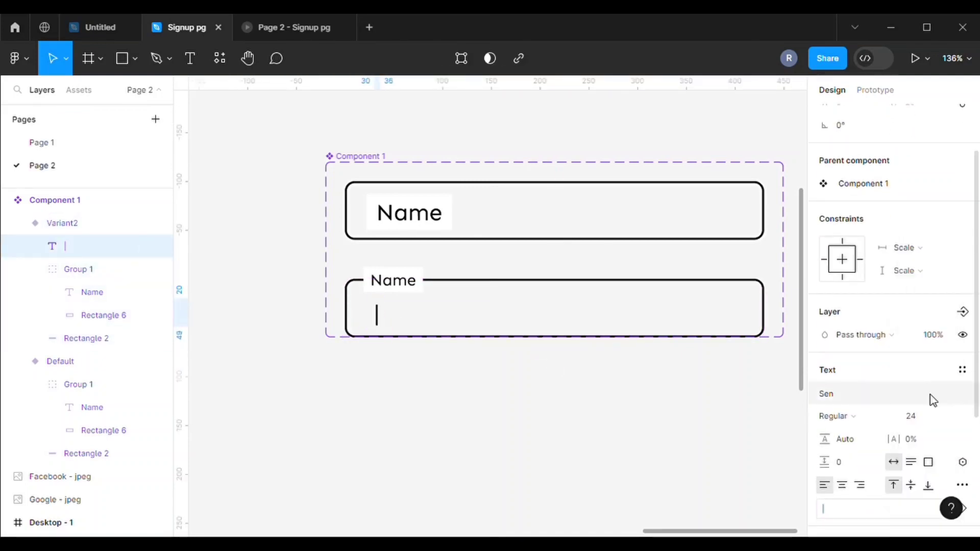
{"action": "left_click_drag", "start_coordinate": [379, 319], "coordinate": [378, 313]}
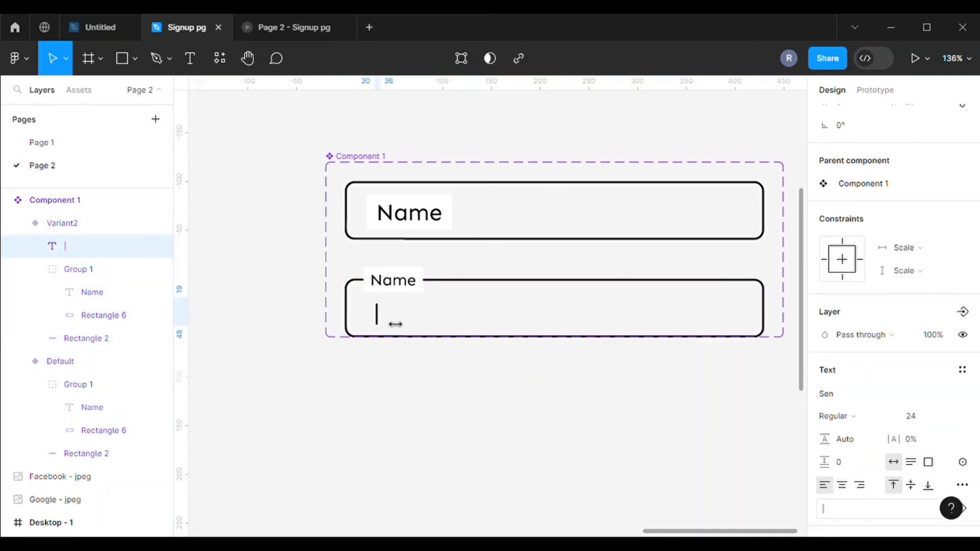
{"action": "key", "text": "Escape"}
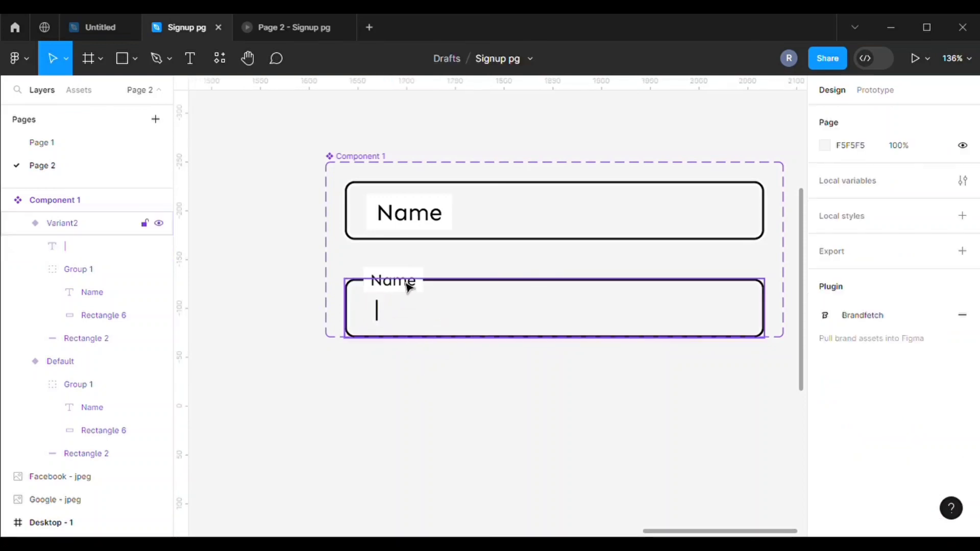
Step: Add a third variant, Variant3, to Component 1
{"action": "left_click", "coordinate": [438, 285]}
{"action": "left_click", "coordinate": [412, 289]}
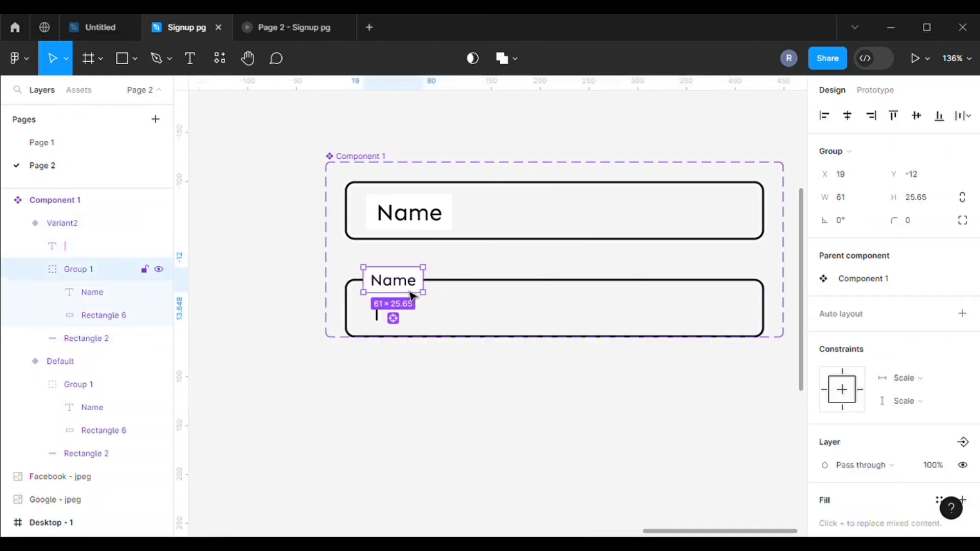
{"action": "left_click", "coordinate": [386, 316]}
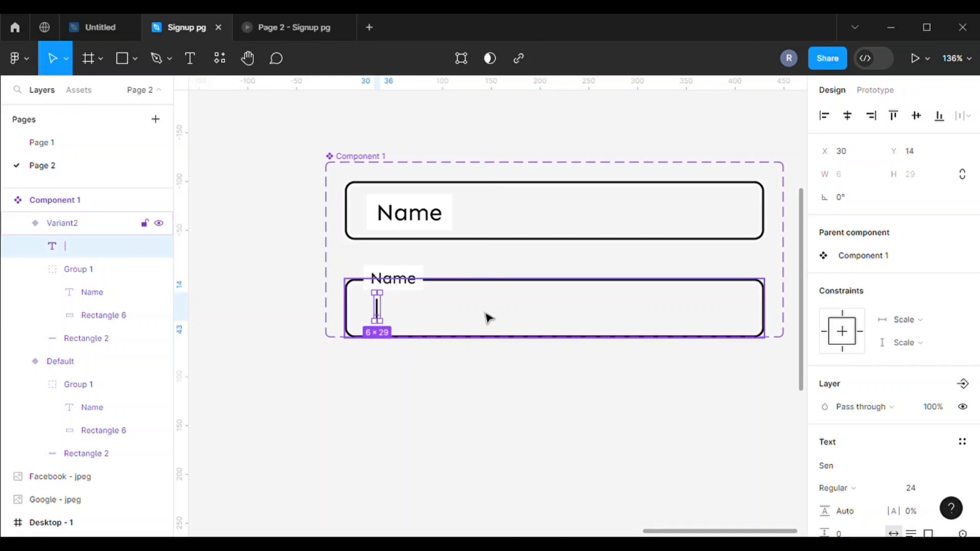
{"action": "left_click", "coordinate": [492, 405]}
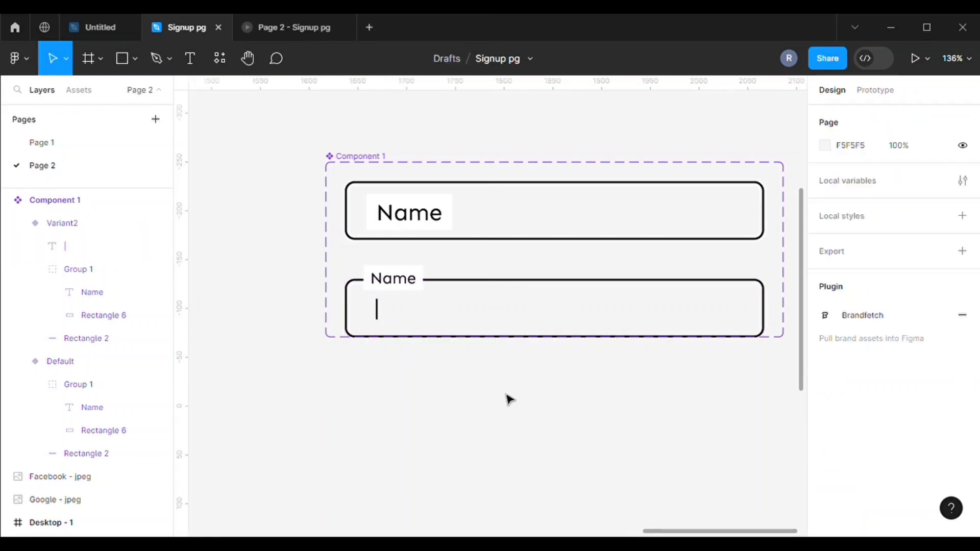
{"action": "left_click", "coordinate": [541, 318]}
{"action": "left_click", "coordinate": [556, 360]}
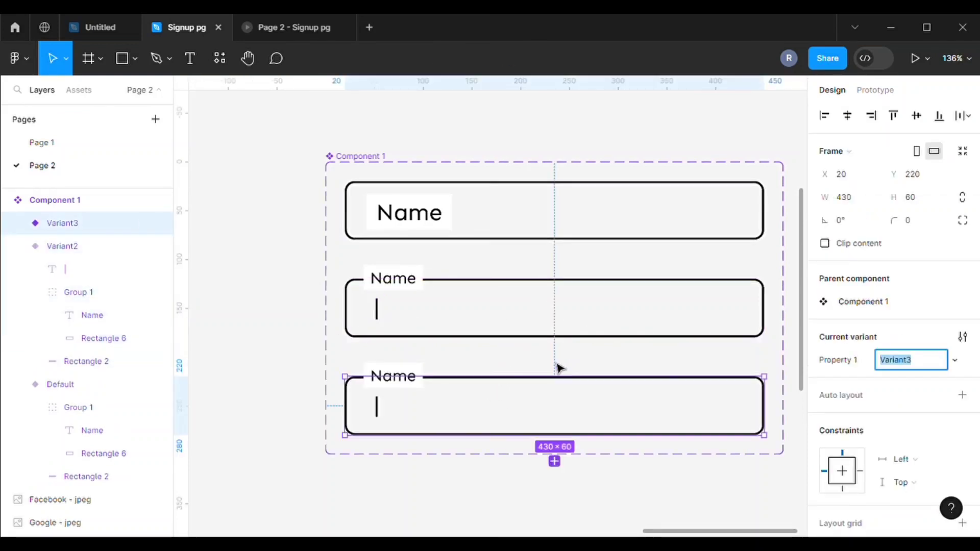
Step: Set the Variant3 caret's fill opacity to 0% so it's hidden
{"action": "left_click", "coordinate": [377, 408]}
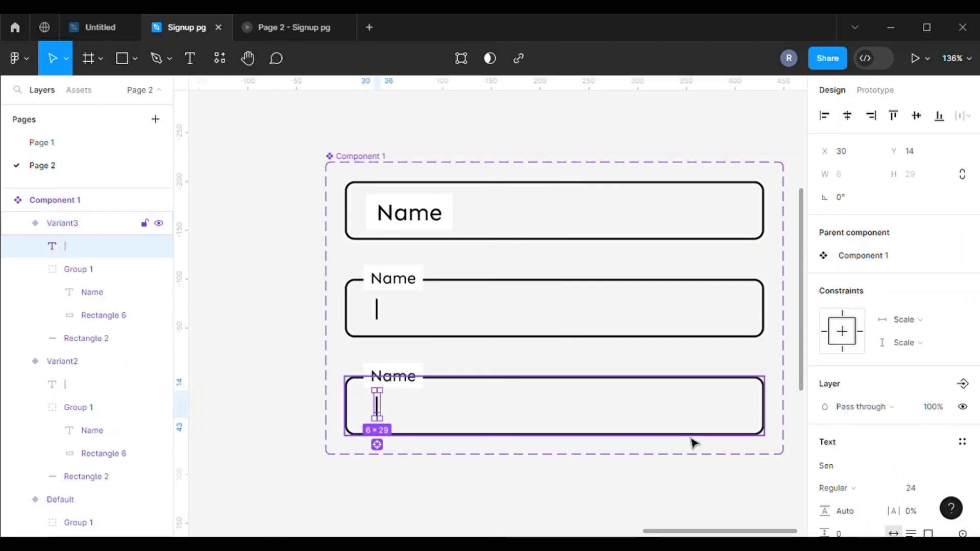
{"action": "scroll", "coordinate": [920, 468], "scroll_direction": "down", "scroll_amount": 4}
{"action": "left_click", "coordinate": [902, 423]}
{"action": "type", "text": "0"}
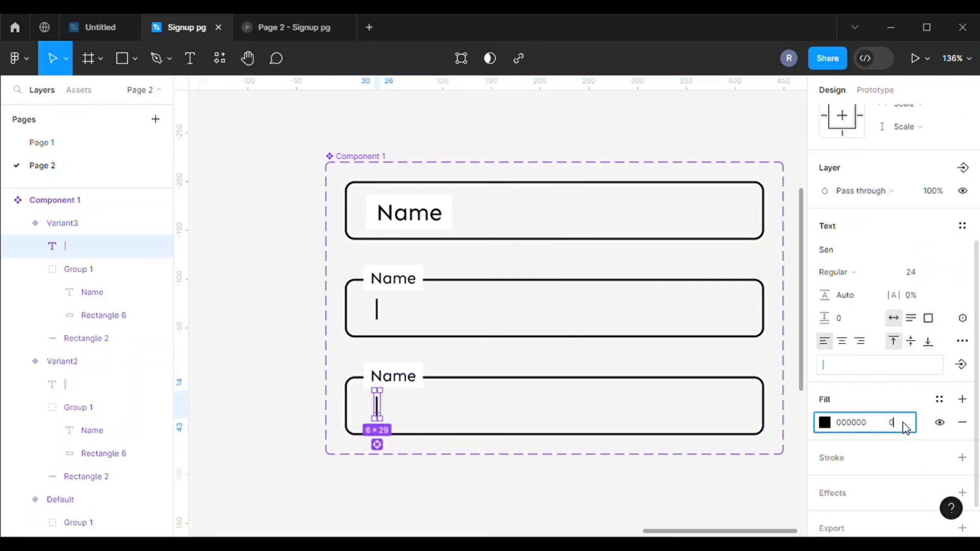
{"action": "left_click", "coordinate": [507, 491]}
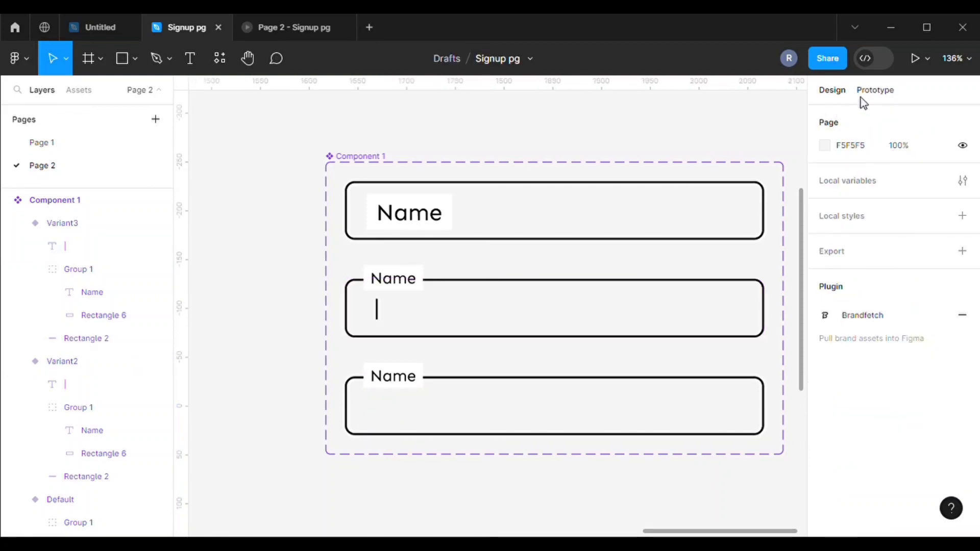
{"action": "left_click", "coordinate": [874, 90]}
{"action": "mouse_move", "coordinate": [554, 222]}
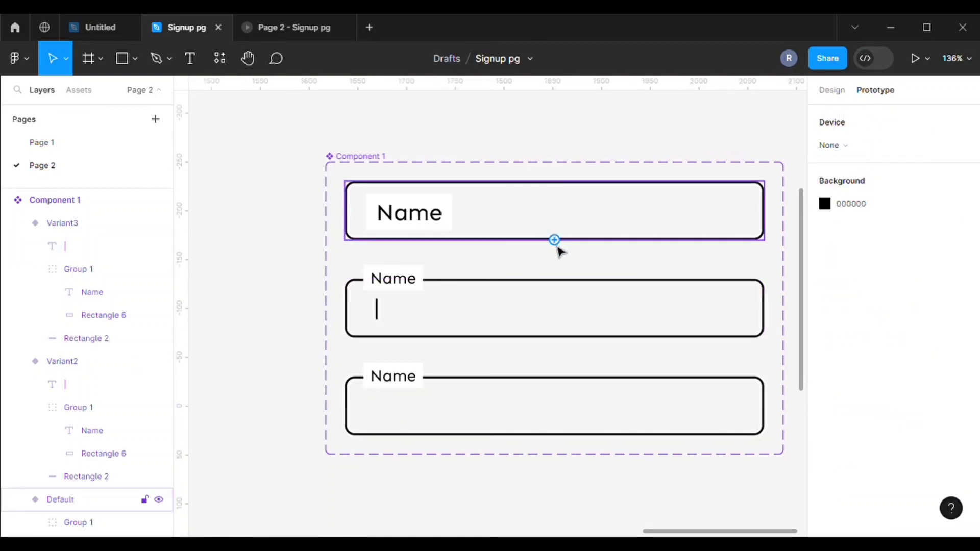
Step: Link the Default variant to Variant2 on click, and connect Variant2 to Variant3
{"action": "left_click_drag", "start_coordinate": [554, 240], "coordinate": [563, 286]}
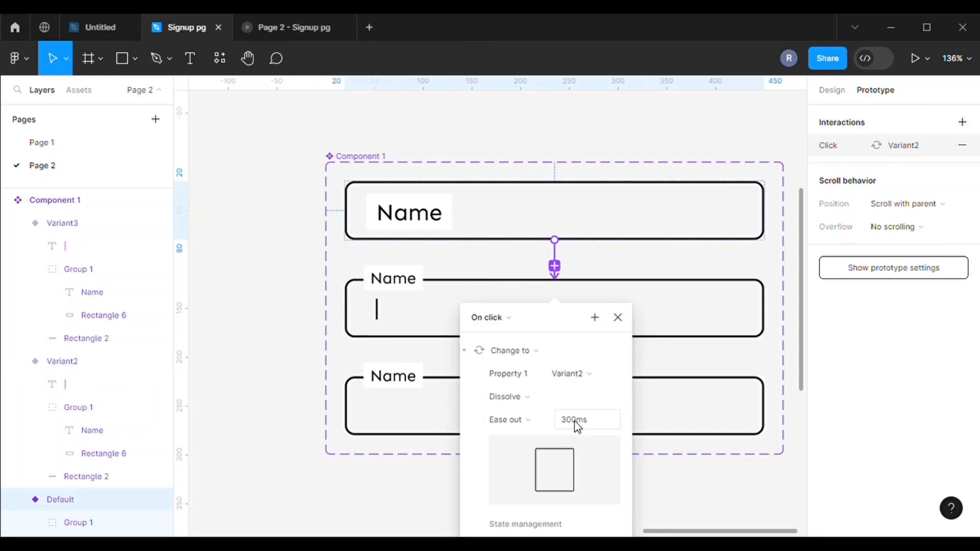
{"action": "left_click", "coordinate": [674, 485]}
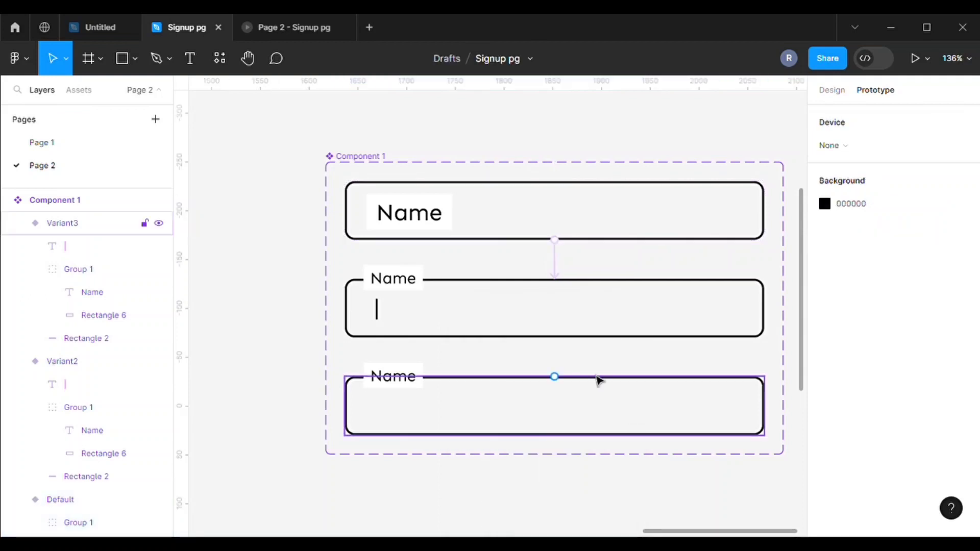
{"action": "left_click_drag", "start_coordinate": [562, 346], "coordinate": [561, 386]}
{"action": "left_click_drag", "start_coordinate": [561, 391], "coordinate": [561, 391]}
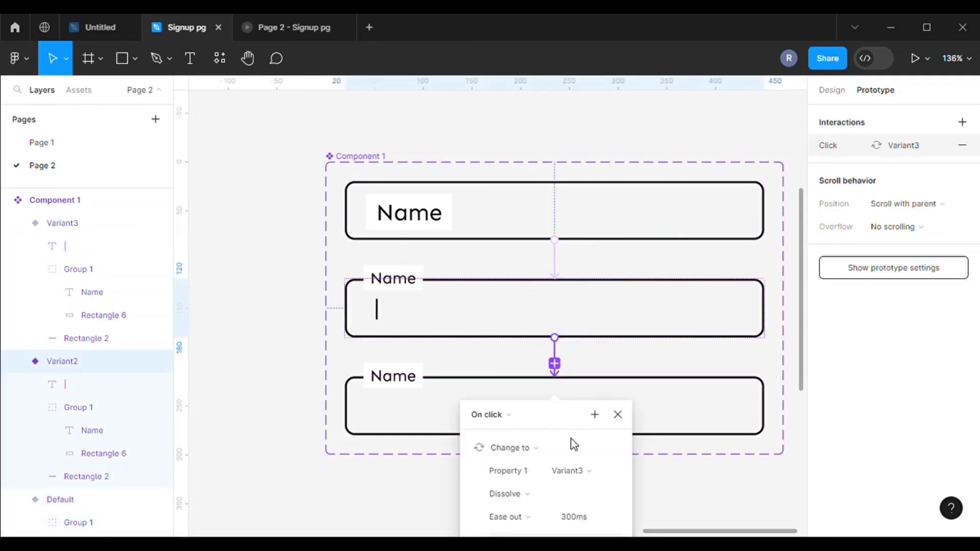
{"action": "scroll", "coordinate": [582, 444], "scroll_direction": "down", "scroll_amount": 2}
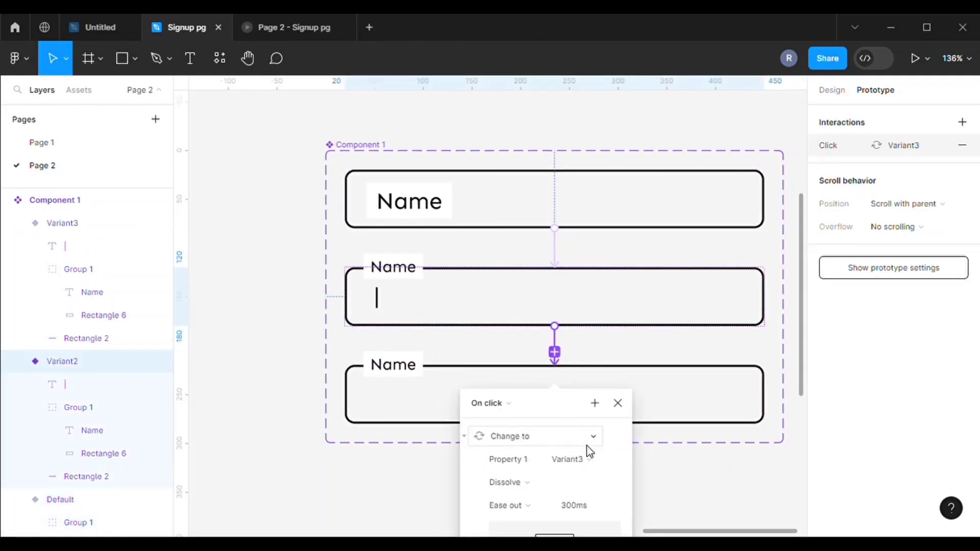
{"action": "left_click", "coordinate": [678, 466]}
Step: Set the Variant2→Variant3 interaction to After delay 1ms with Smart animate, Gentle easing
{"action": "left_click", "coordinate": [555, 341]}
{"action": "left_click", "coordinate": [487, 366]}
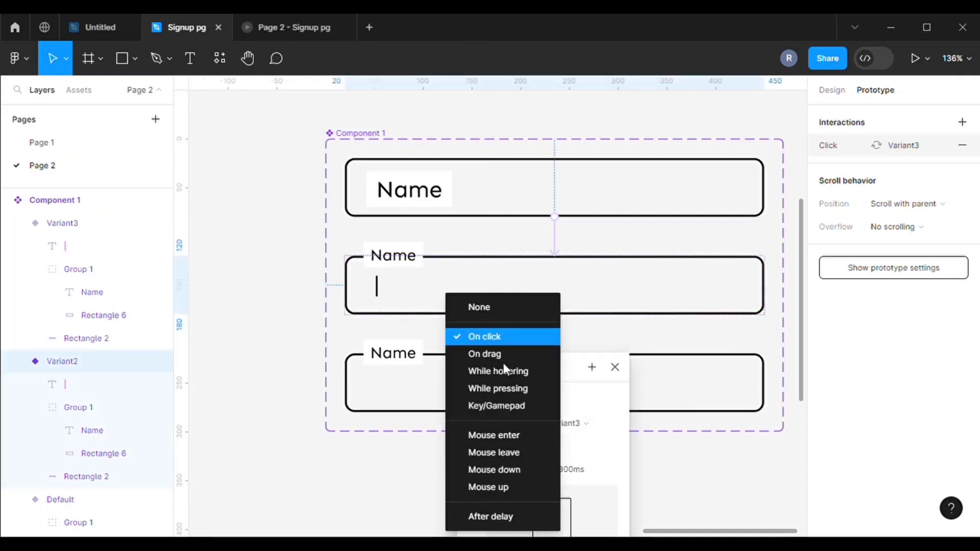
{"action": "left_click", "coordinate": [473, 510]}
{"action": "left_click", "coordinate": [489, 392]}
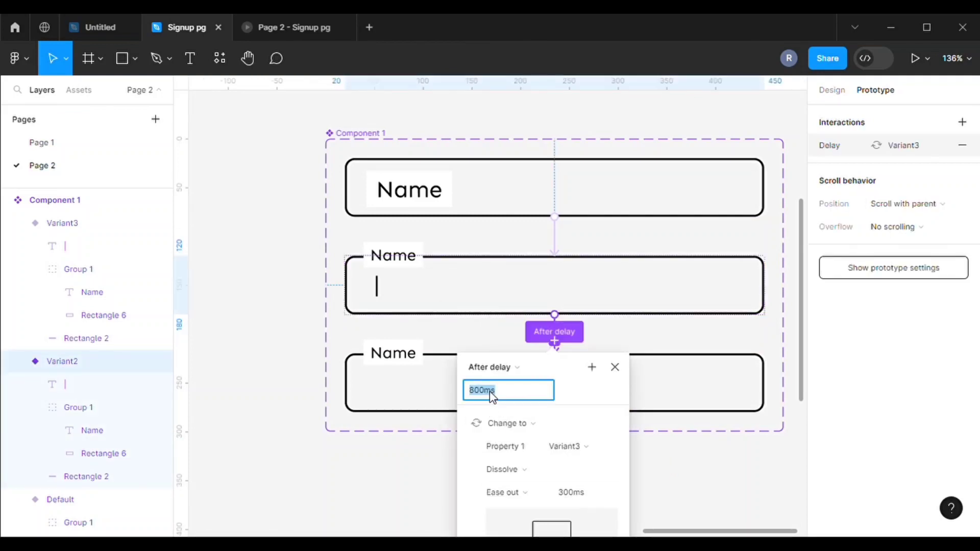
{"action": "type", "text": "1"}
{"action": "left_click", "coordinate": [531, 470]}
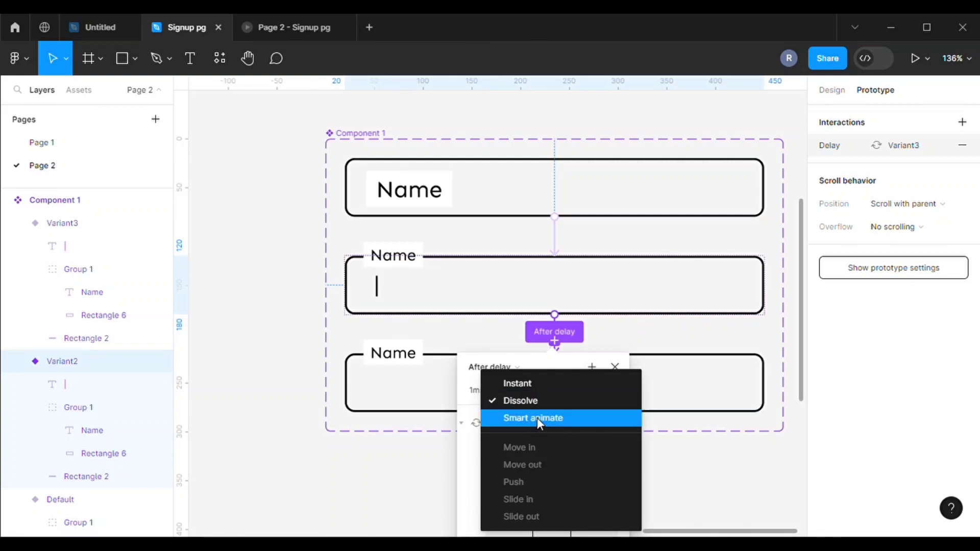
{"action": "left_click", "coordinate": [536, 418]}
{"action": "left_click", "coordinate": [527, 490]}
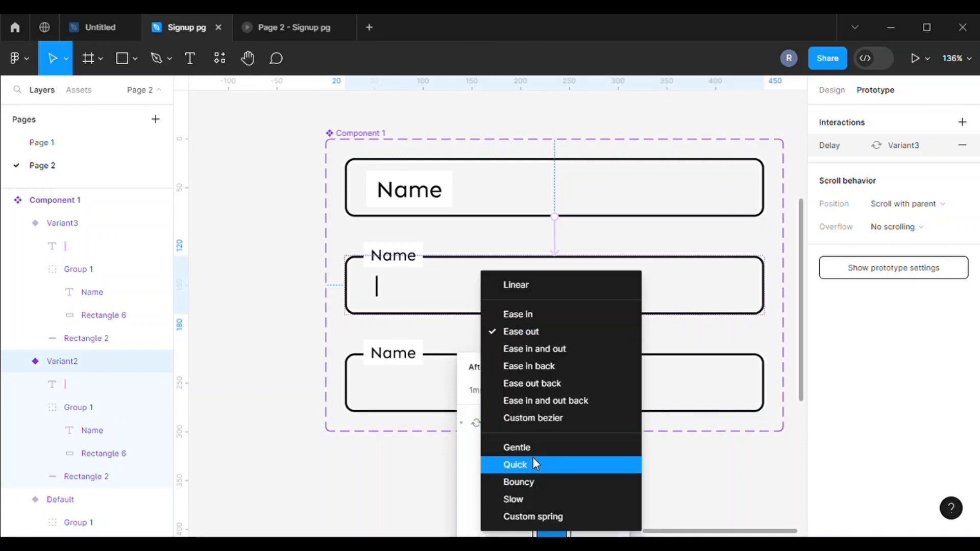
{"action": "left_click", "coordinate": [534, 448]}
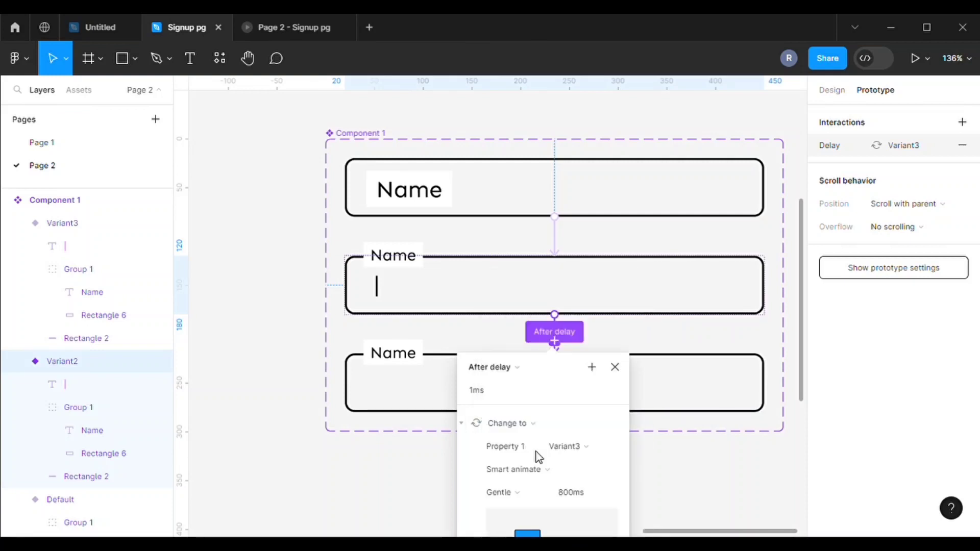
{"action": "left_click", "coordinate": [678, 481]}
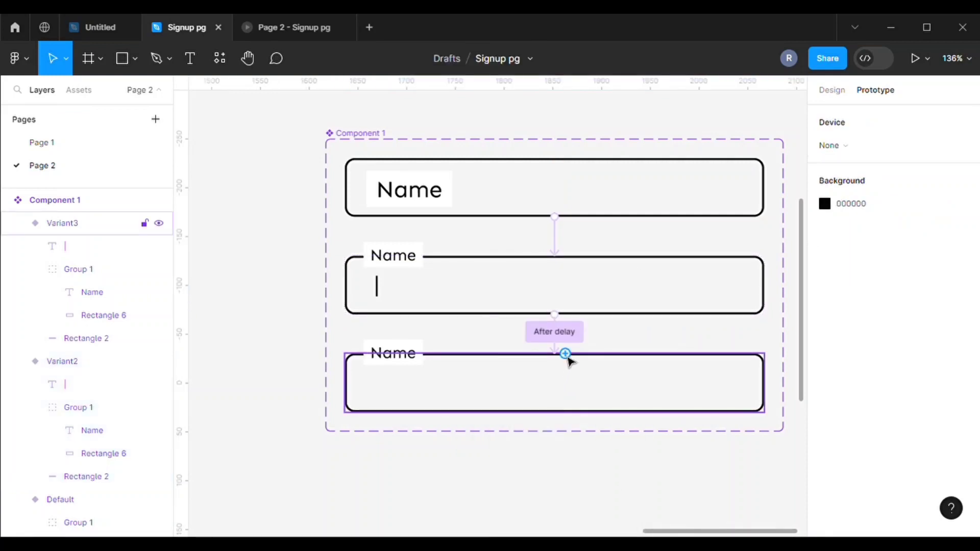
Step: Change Variant3's interaction trigger to After delay so it switches to Variant2
{"action": "left_click", "coordinate": [572, 314]}
{"action": "left_click", "coordinate": [488, 353]}
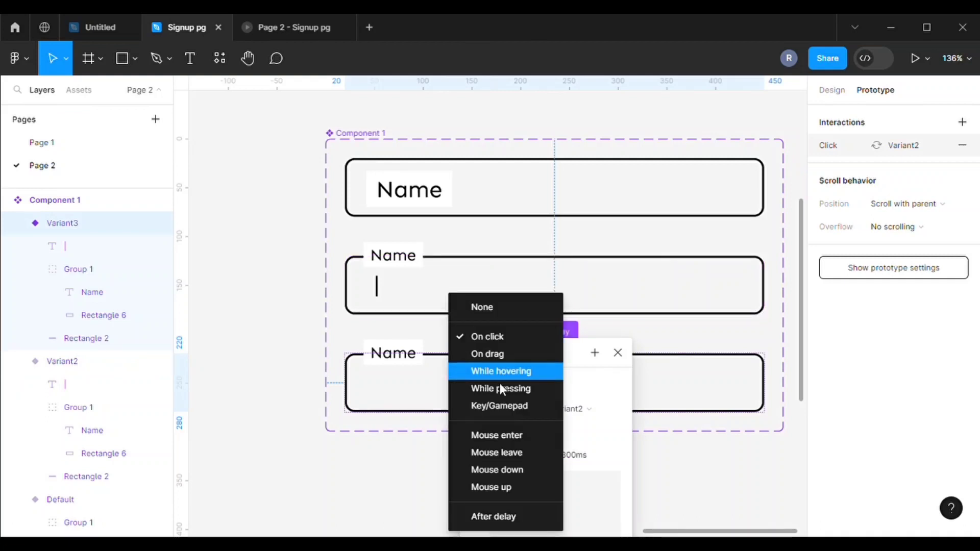
{"action": "left_click", "coordinate": [497, 513]}
{"action": "left_click", "coordinate": [489, 383]}
{"action": "type", "text": "1"}
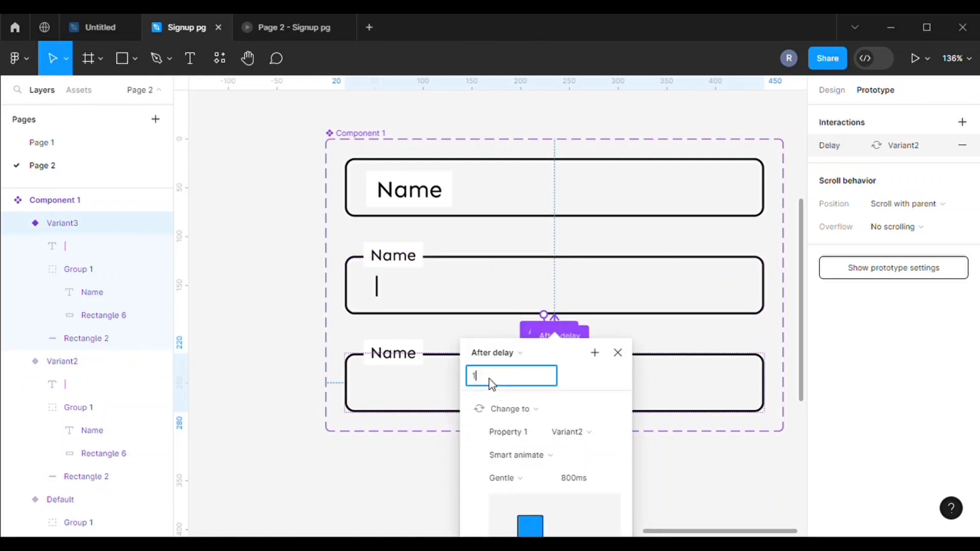
{"action": "scroll", "coordinate": [580, 459], "scroll_direction": "down", "scroll_amount": 1}
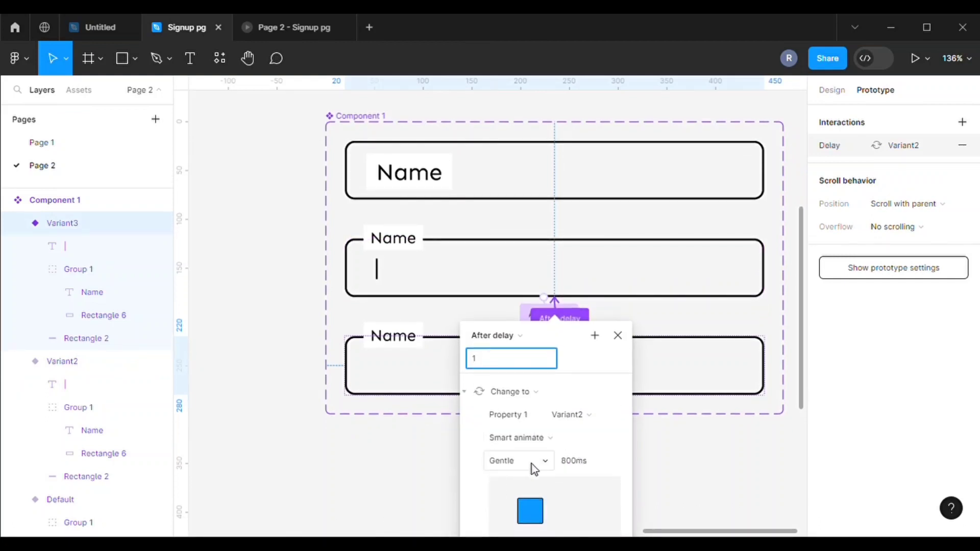
{"action": "left_click", "coordinate": [693, 476]}
Step: Connect Variant3 back to Default on click with a Dissolve, Ease out 300ms transition
{"action": "left_click", "coordinate": [604, 347]}
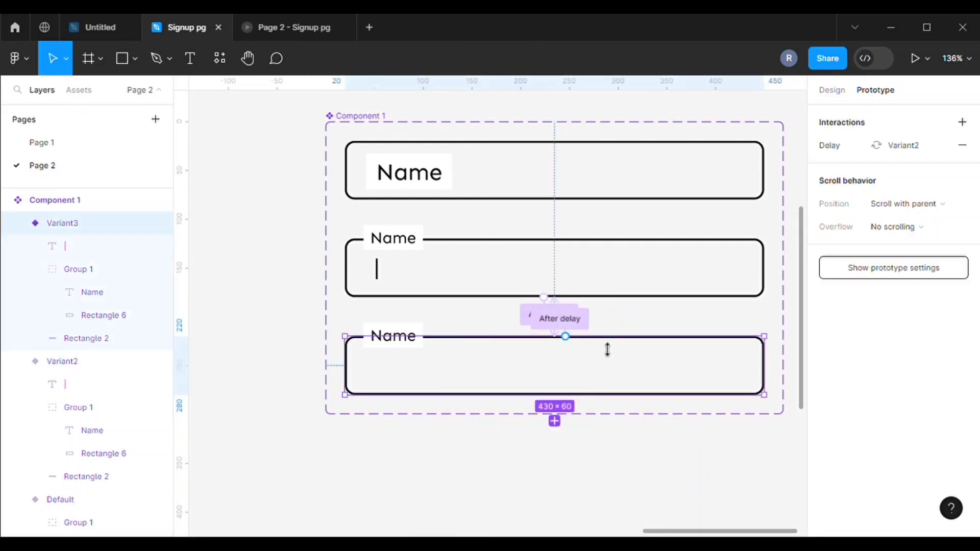
{"action": "left_click_drag", "start_coordinate": [565, 336], "coordinate": [600, 199]}
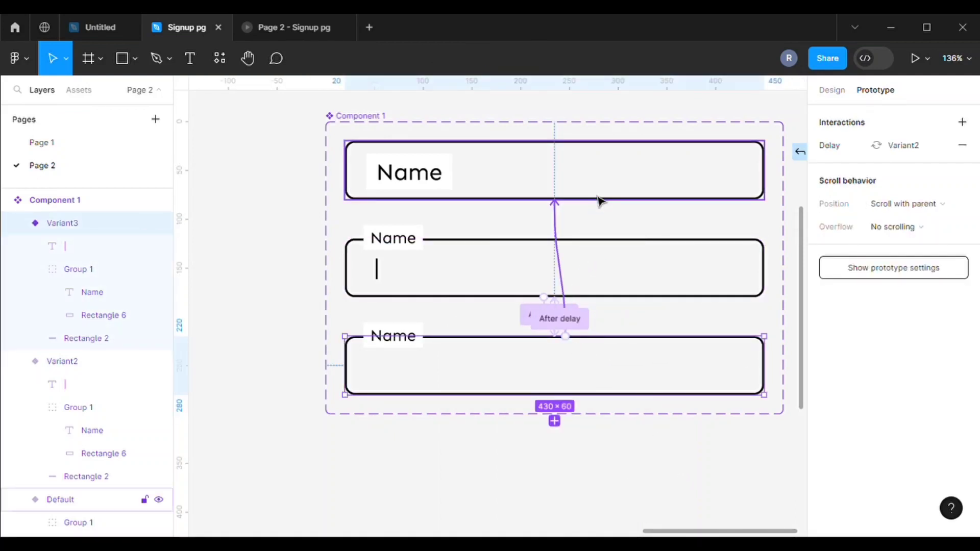
{"action": "left_click", "coordinate": [536, 317]}
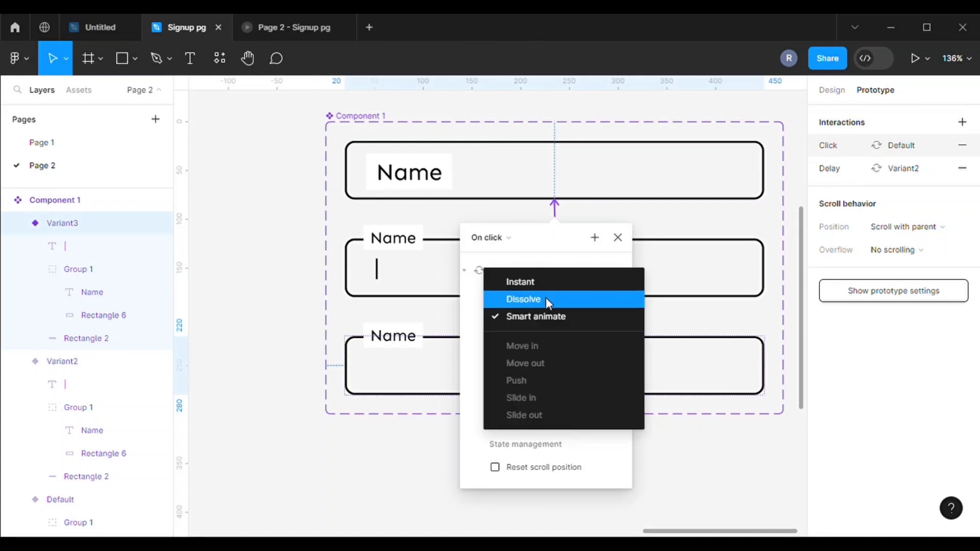
{"action": "left_click", "coordinate": [548, 302]}
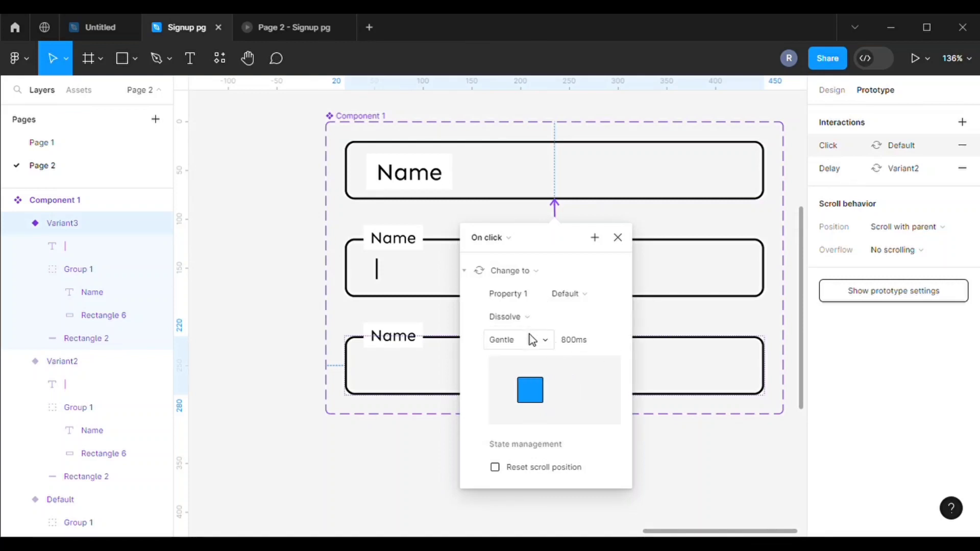
{"action": "left_click", "coordinate": [532, 339]}
{"action": "left_click", "coordinate": [546, 222]}
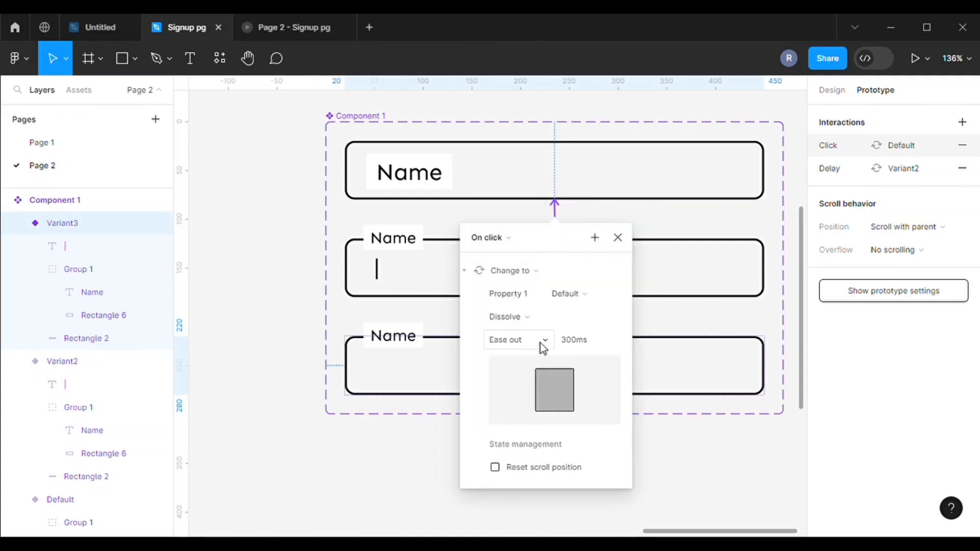
{"action": "left_click", "coordinate": [702, 317]}
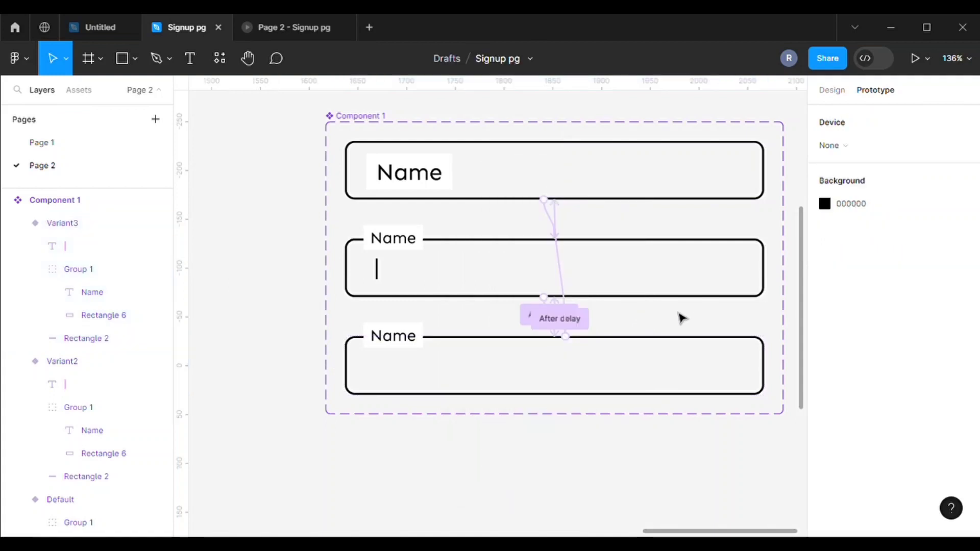
Step: Check the middle variant's After delay interaction
{"action": "left_click", "coordinate": [576, 238]}
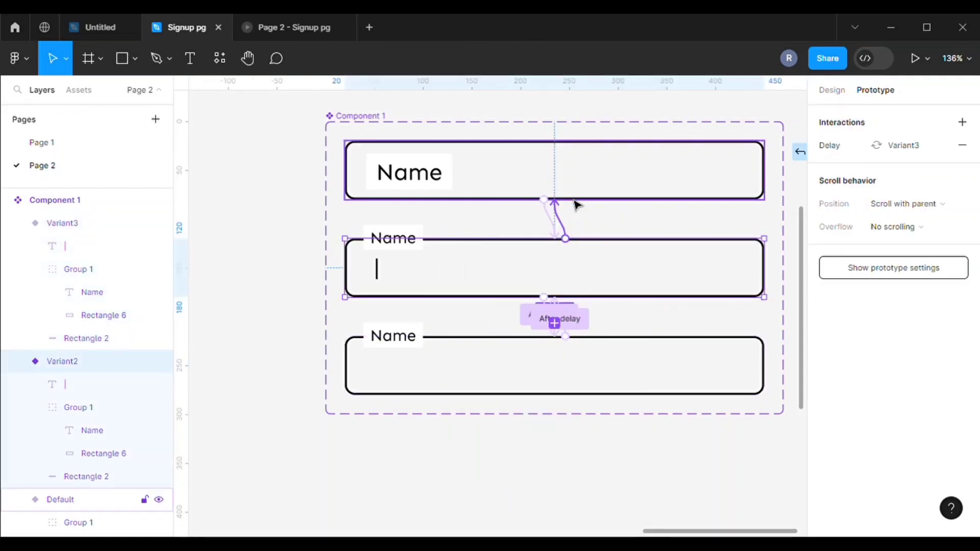
{"action": "left_click", "coordinate": [557, 209]}
{"action": "left_click", "coordinate": [680, 464]}
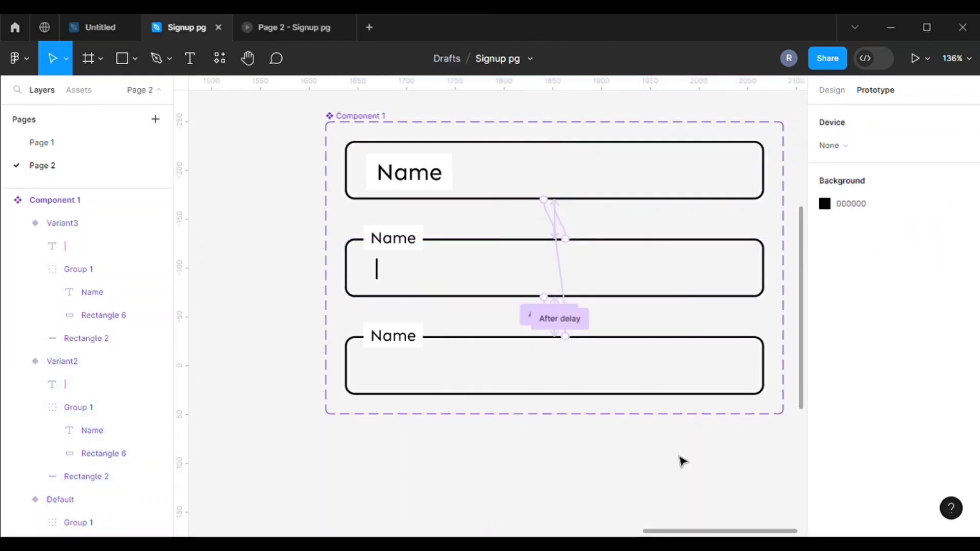
Step: Place a Default Name field instance from Assets on the signup form, above the empty fields
{"action": "scroll", "coordinate": [584, 406], "scroll_direction": "down", "scroll_amount": 2, "text": "ctrl"}
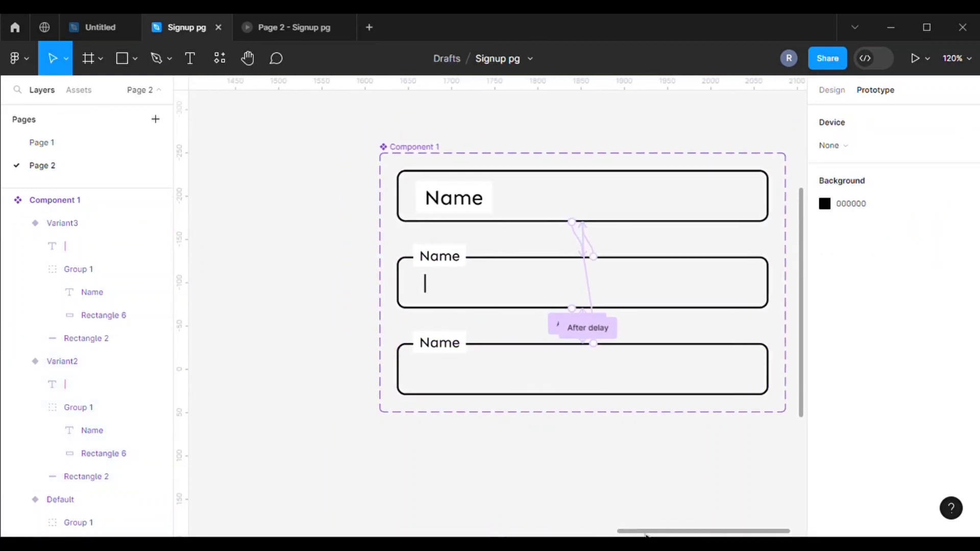
{"action": "scroll", "coordinate": [658, 530], "scroll_direction": "right", "scroll_amount": 1}
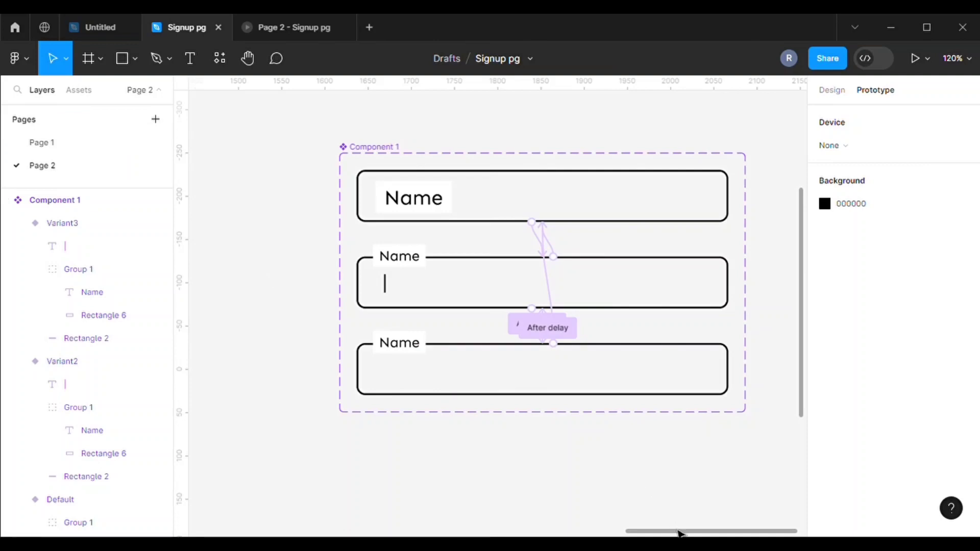
{"action": "left_click_drag", "start_coordinate": [680, 533], "coordinate": [369, 476]}
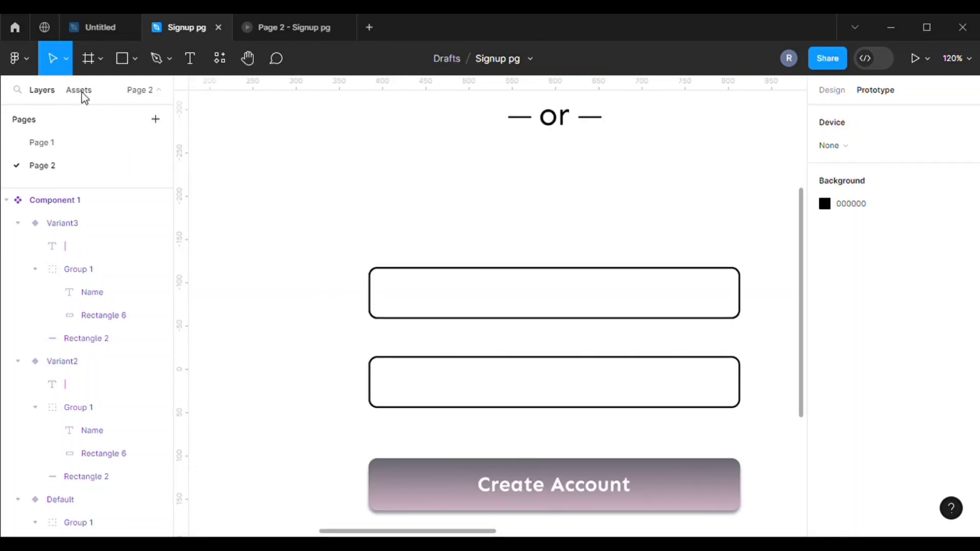
{"action": "left_click", "coordinate": [79, 90]}
{"action": "left_click_drag", "start_coordinate": [76, 185], "coordinate": [530, 196]}
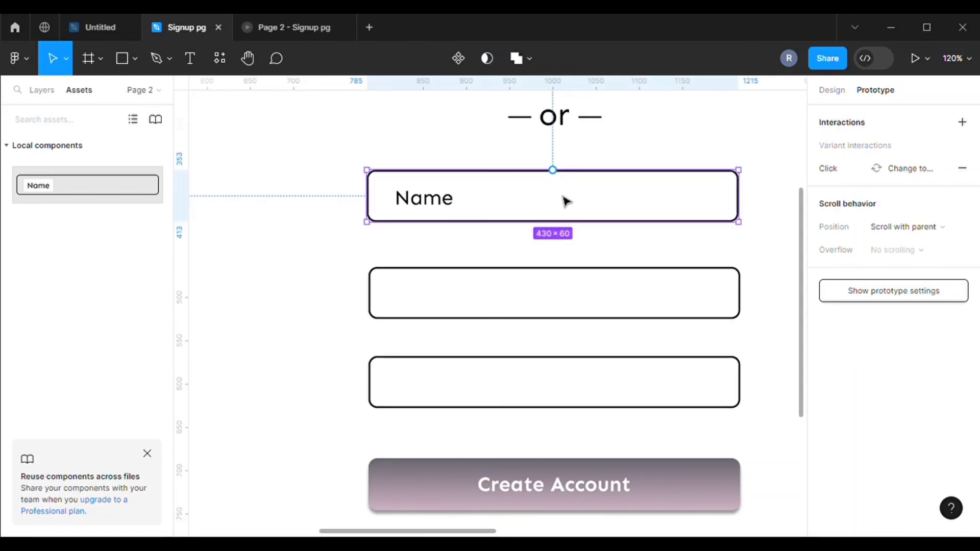
{"action": "left_click_drag", "start_coordinate": [566, 200], "coordinate": [567, 204]}
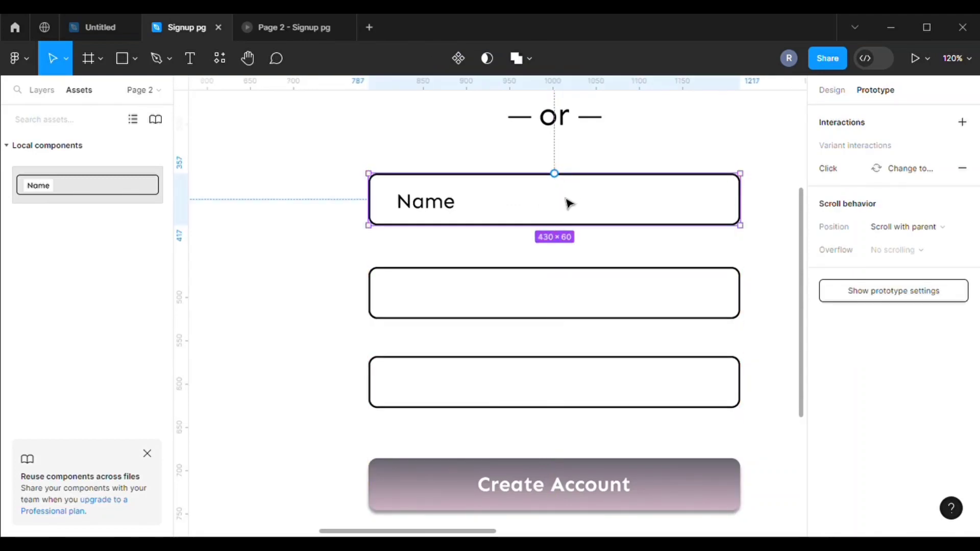
{"action": "left_click", "coordinate": [831, 90]}
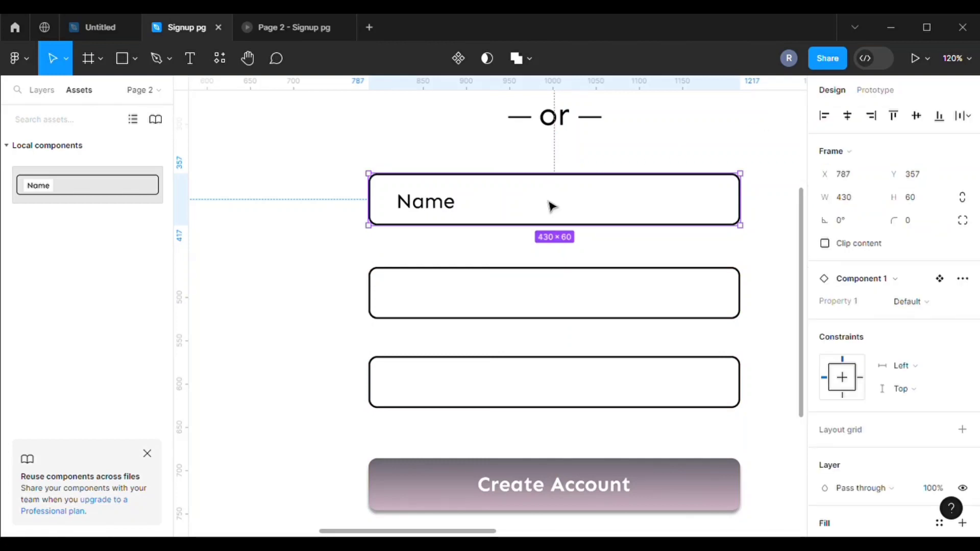
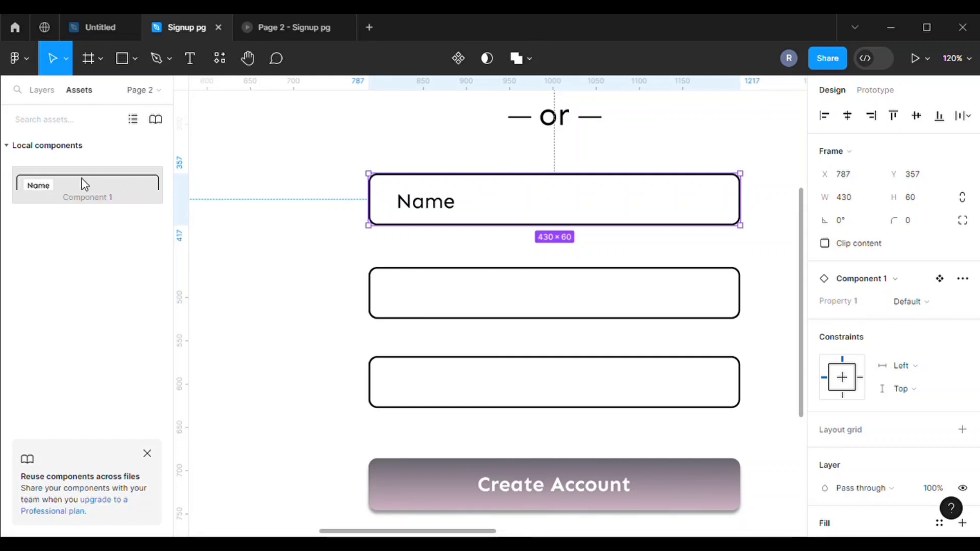
Step: Fill the second and third signup fields with Name component instances
{"action": "left_click_drag", "start_coordinate": [85, 185], "coordinate": [572, 294]}
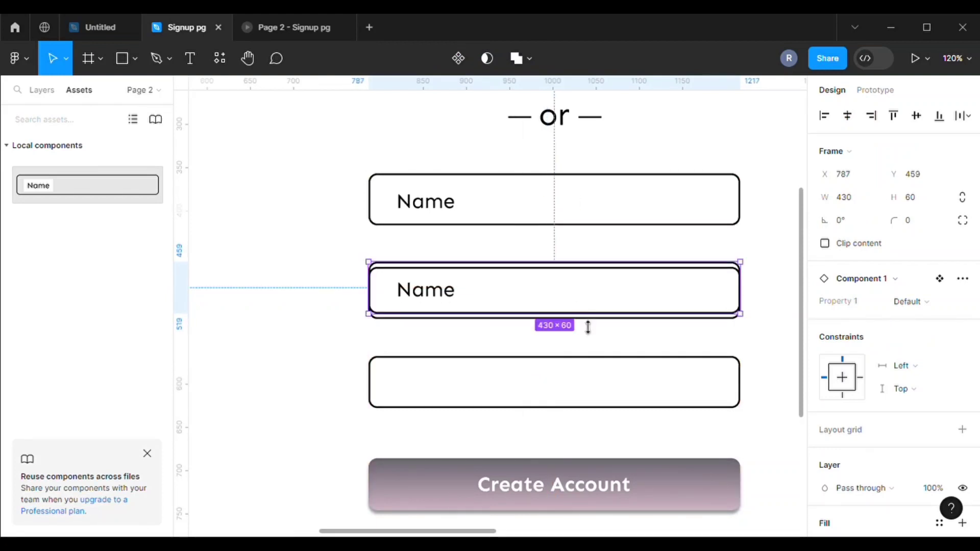
{"action": "left_click", "coordinate": [585, 325]}
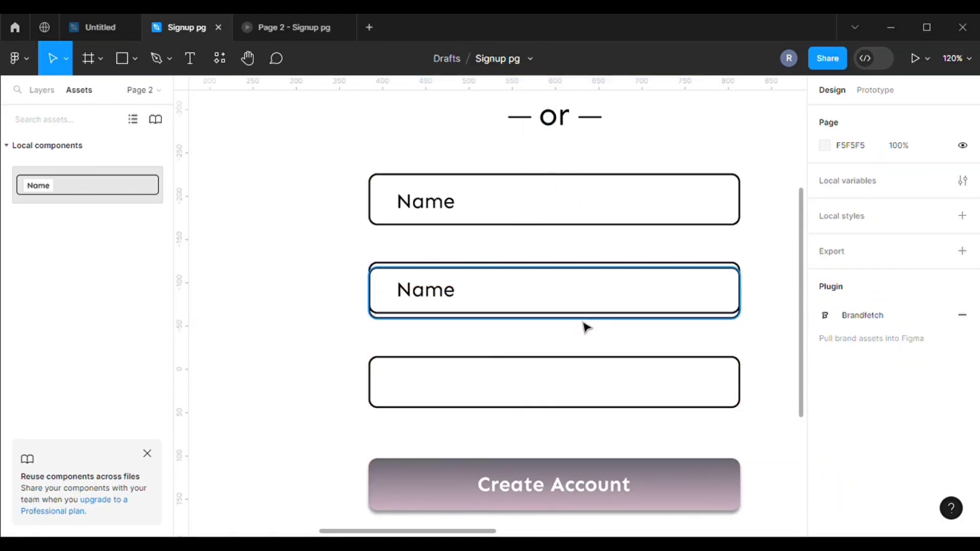
{"action": "left_click", "coordinate": [596, 346]}
{"action": "left_click", "coordinate": [601, 306]}
{"action": "key", "text": "ctrl+d"}
{"action": "left_click_drag", "start_coordinate": [579, 328], "coordinate": [583, 396]}
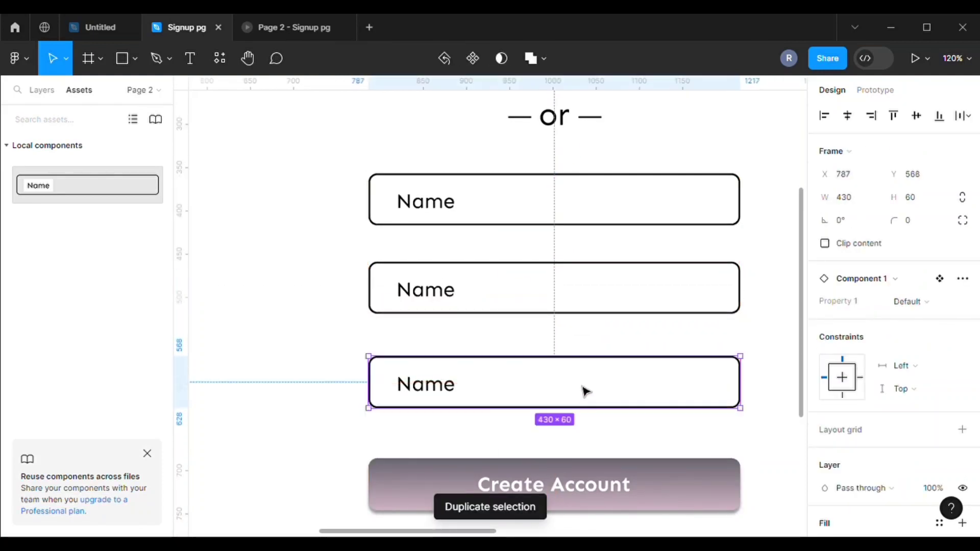
Step: Delete the stray Rectangle 4 layer from the Layers list
{"action": "left_click", "coordinate": [43, 91]}
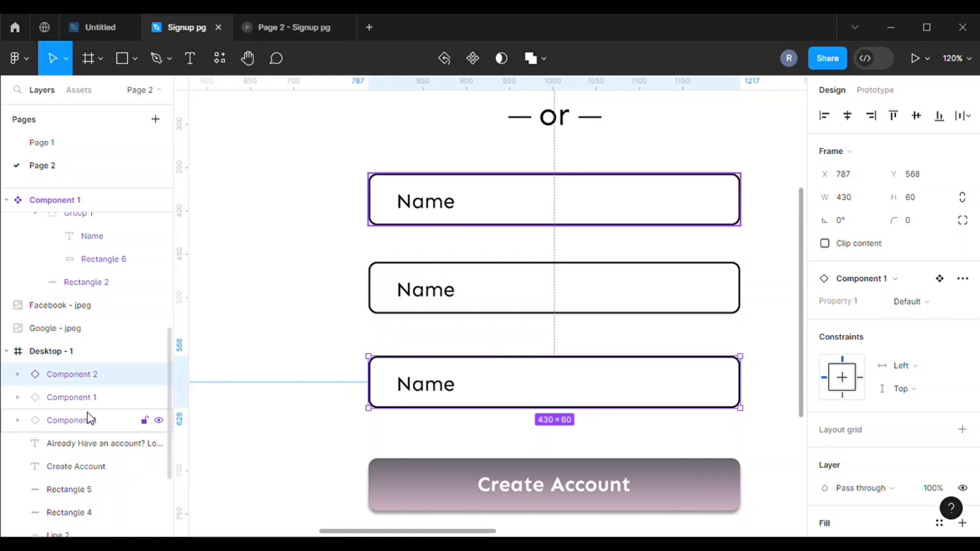
{"action": "scroll", "coordinate": [490, 415], "scroll_direction": "down", "scroll_amount": 1}
{"action": "scroll", "coordinate": [91, 391], "scroll_direction": "down", "scroll_amount": 5}
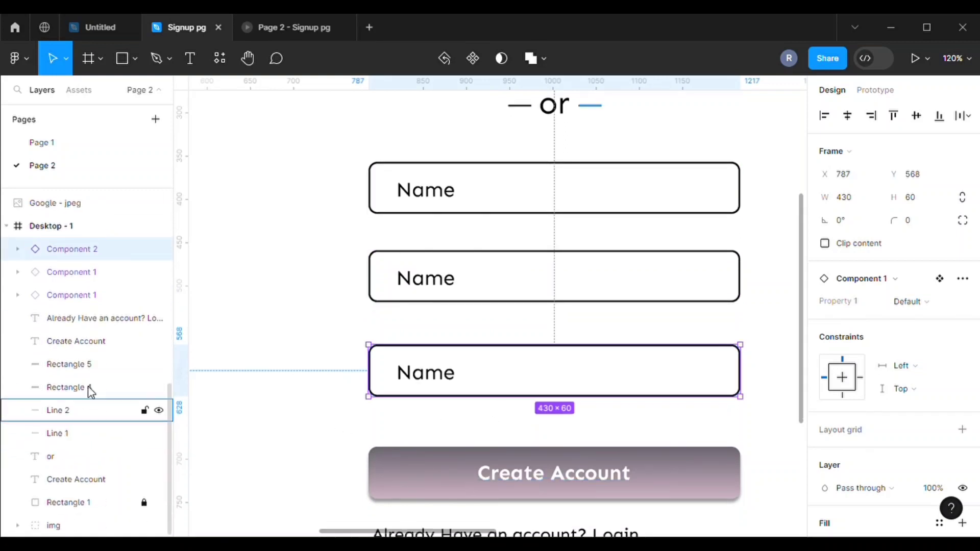
{"action": "left_click", "coordinate": [88, 389]}
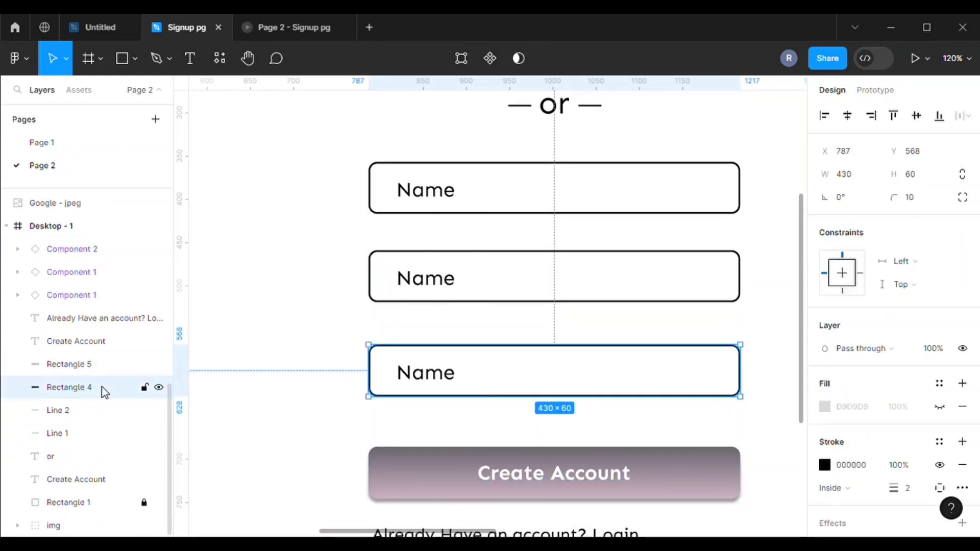
{"action": "key", "text": "Delete"}
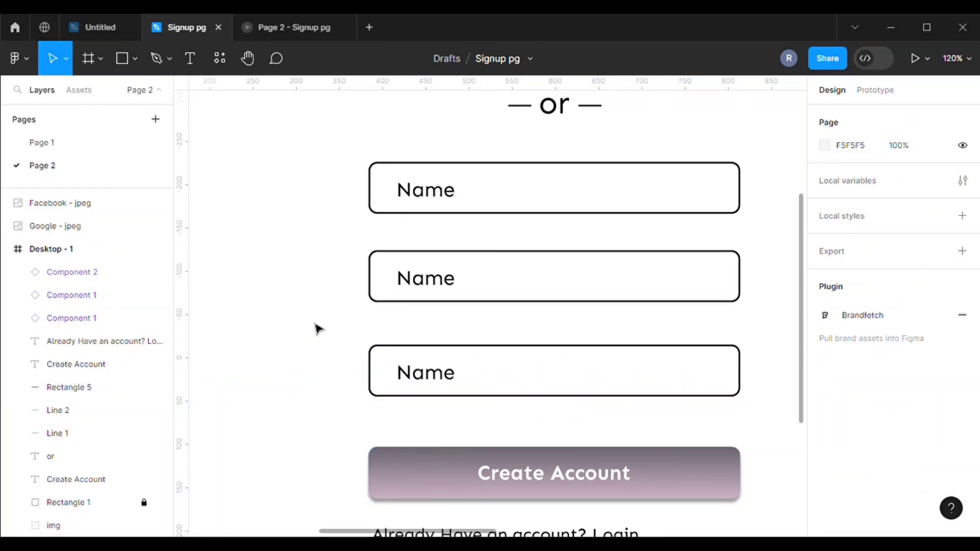
{"action": "scroll", "coordinate": [770, 293], "scroll_direction": "down", "scroll_amount": 1, "text": "ctrl"}
{"action": "scroll", "coordinate": [573, 343], "scroll_direction": "down", "scroll_amount": 1, "text": "ctrl"}
{"action": "scroll", "coordinate": [603, 420], "scroll_direction": "down", "scroll_amount": 1, "text": "ctrl"}
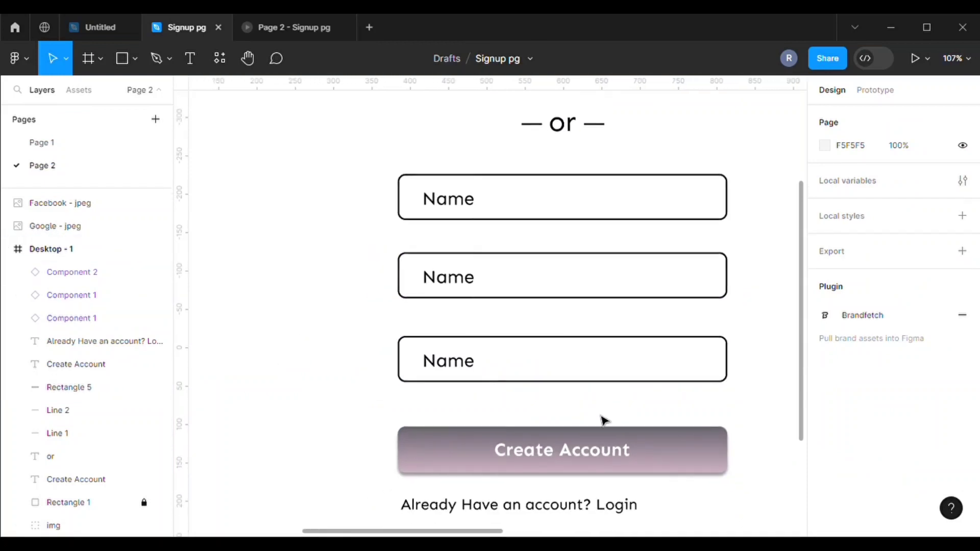
{"action": "scroll", "coordinate": [604, 420], "scroll_direction": "down", "scroll_amount": 1}
Step: Give the Create Account button a linear-gradient stroke whose first stop is pink DBBFCE
{"action": "left_click", "coordinate": [672, 427]}
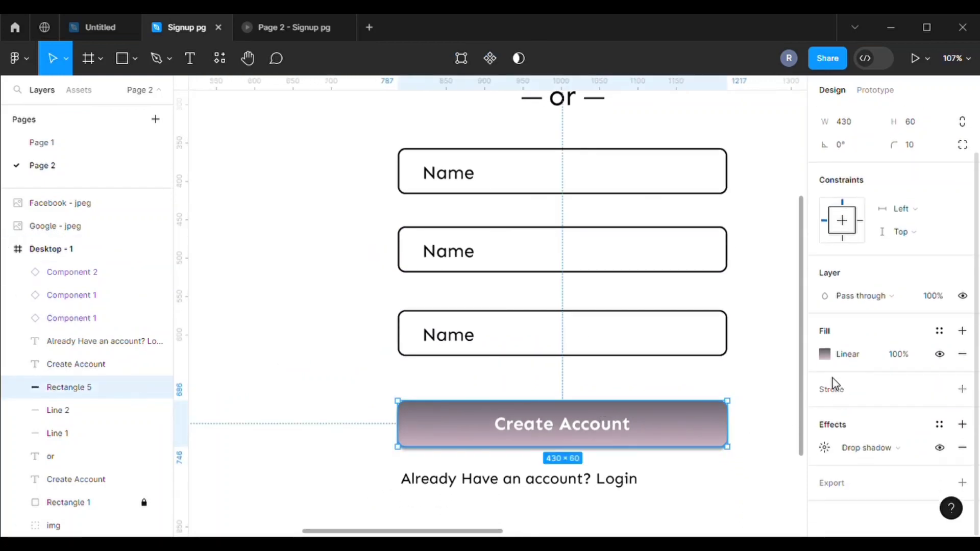
{"action": "left_click", "coordinate": [831, 389]}
{"action": "left_click", "coordinate": [824, 413]}
{"action": "left_click_drag", "start_coordinate": [664, 214], "coordinate": [618, 155]}
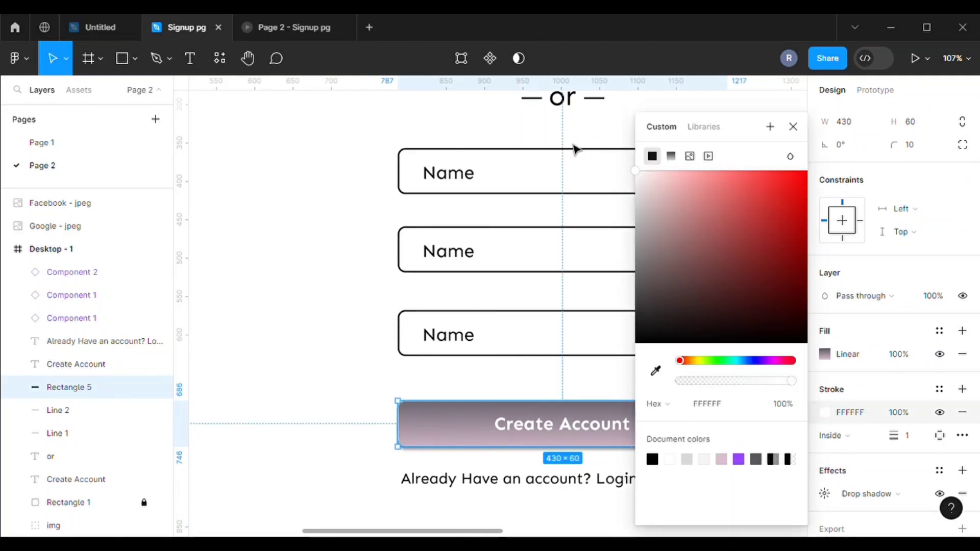
{"action": "left_click", "coordinate": [670, 158]}
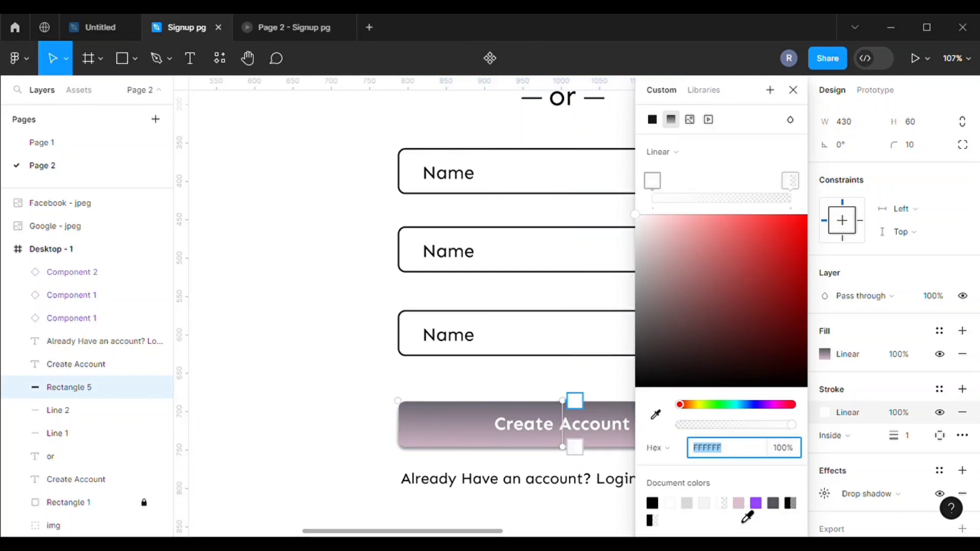
{"action": "left_click", "coordinate": [756, 505]}
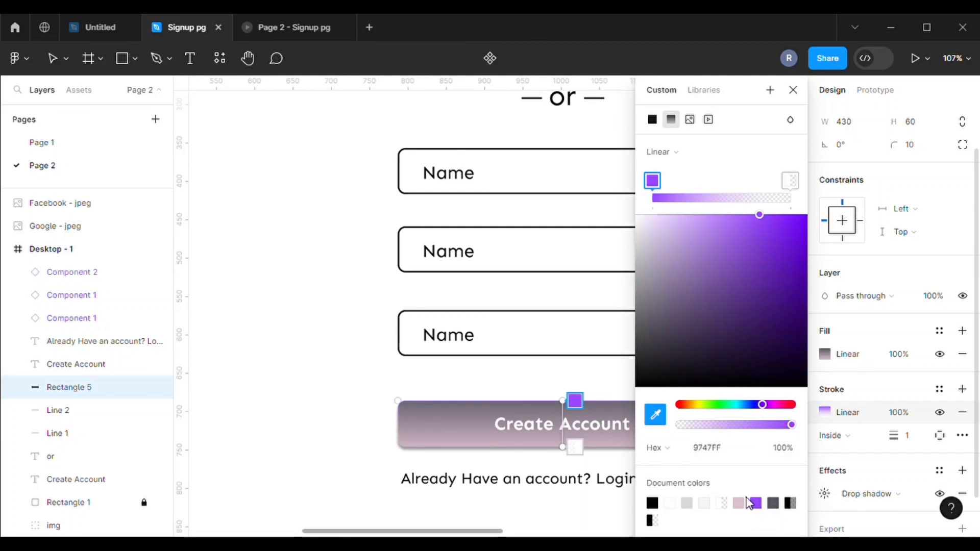
{"action": "left_click", "coordinate": [741, 503]}
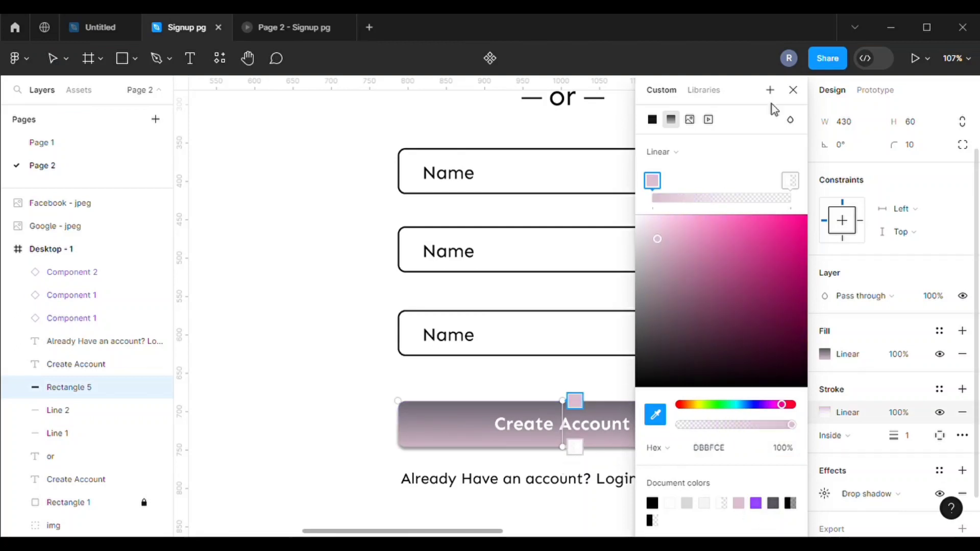
{"action": "left_click", "coordinate": [793, 90]}
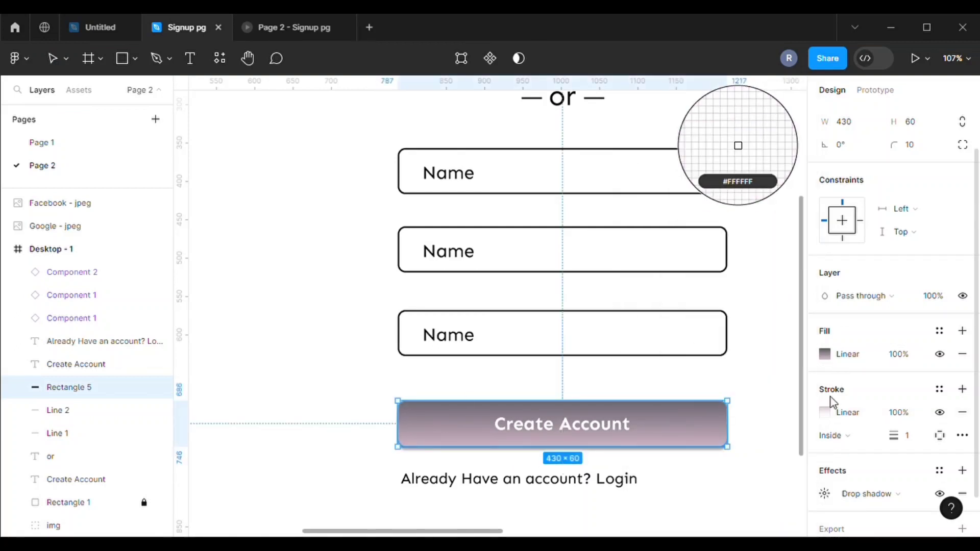
Step: Undo the accidental eyedropper fill so the button's gradient fill stays unchanged
{"action": "left_click", "coordinate": [824, 412]}
{"action": "key", "text": "i"}
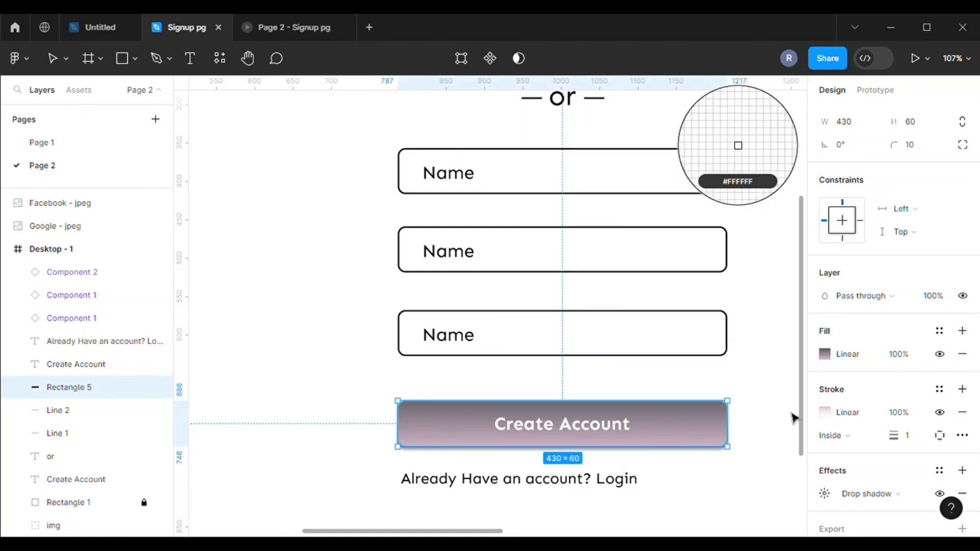
{"action": "left_click", "coordinate": [796, 418]}
{"action": "key", "text": "ctrl+z"}
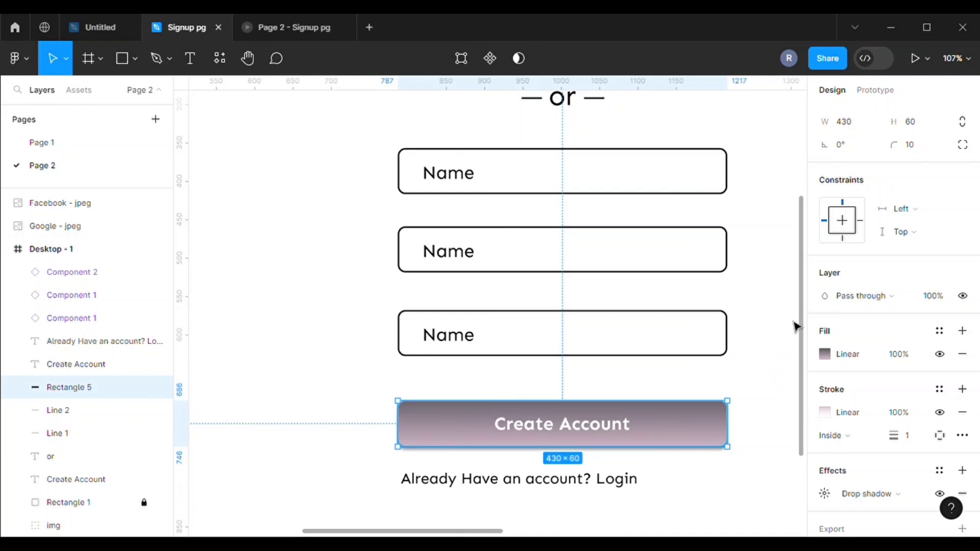
Step: Change the second input field's Name label to Email
{"action": "key", "text": "Escape"}
{"action": "scroll", "coordinate": [647, 440], "scroll_direction": "up", "scroll_amount": 2}
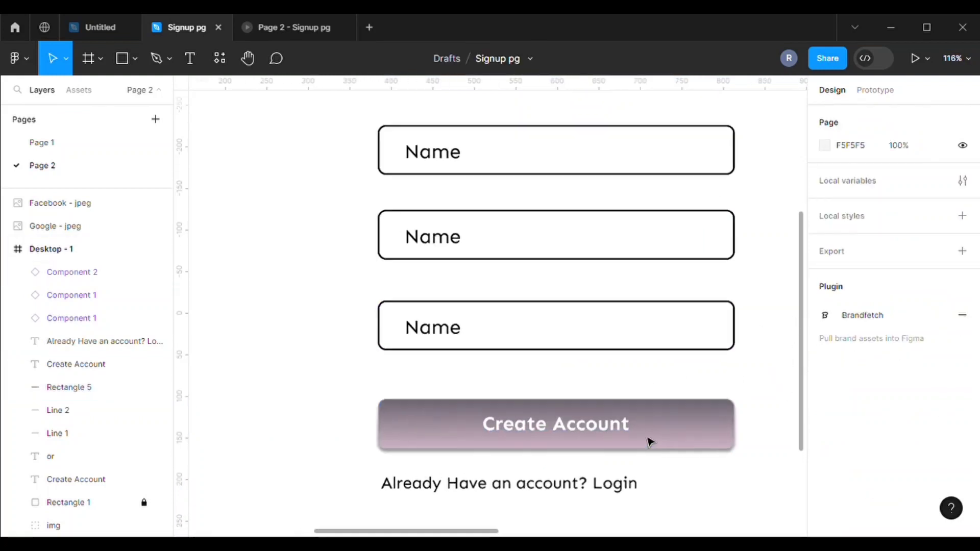
{"action": "scroll", "coordinate": [780, 383], "scroll_direction": "up", "scroll_amount": 2}
{"action": "scroll", "coordinate": [764, 382], "scroll_direction": "down", "scroll_amount": 3}
{"action": "scroll", "coordinate": [368, 374], "scroll_direction": "up", "scroll_amount": 1}
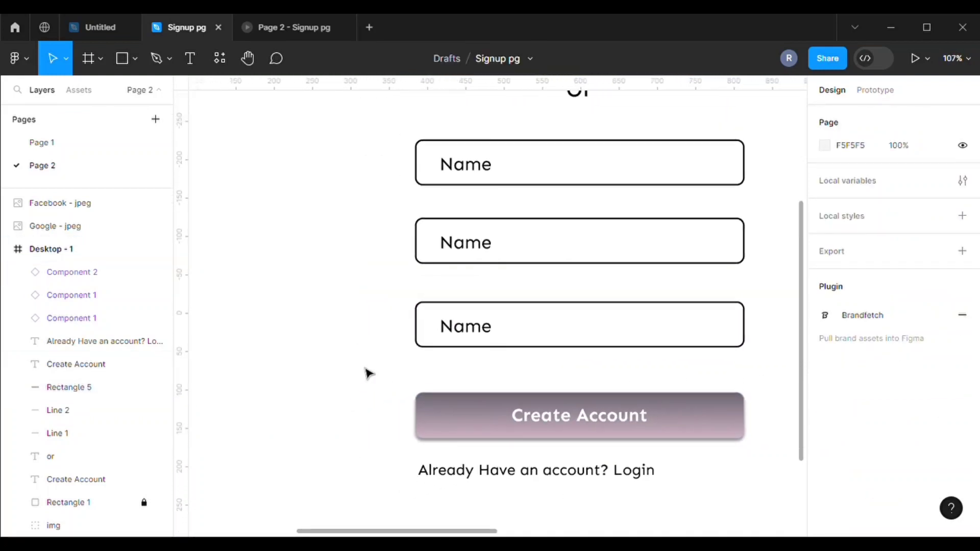
{"action": "scroll", "coordinate": [713, 320], "scroll_direction": "down", "scroll_amount": 2}
{"action": "scroll", "coordinate": [771, 289], "scroll_direction": "up", "scroll_amount": 1}
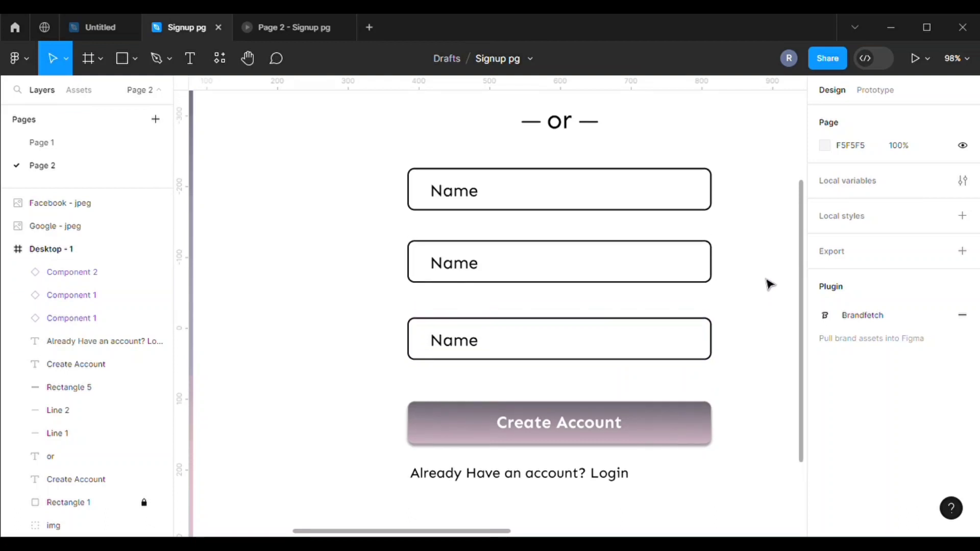
{"action": "scroll", "coordinate": [770, 291], "scroll_direction": "down", "scroll_amount": 1}
{"action": "scroll", "coordinate": [769, 326], "scroll_direction": "down", "scroll_amount": 1}
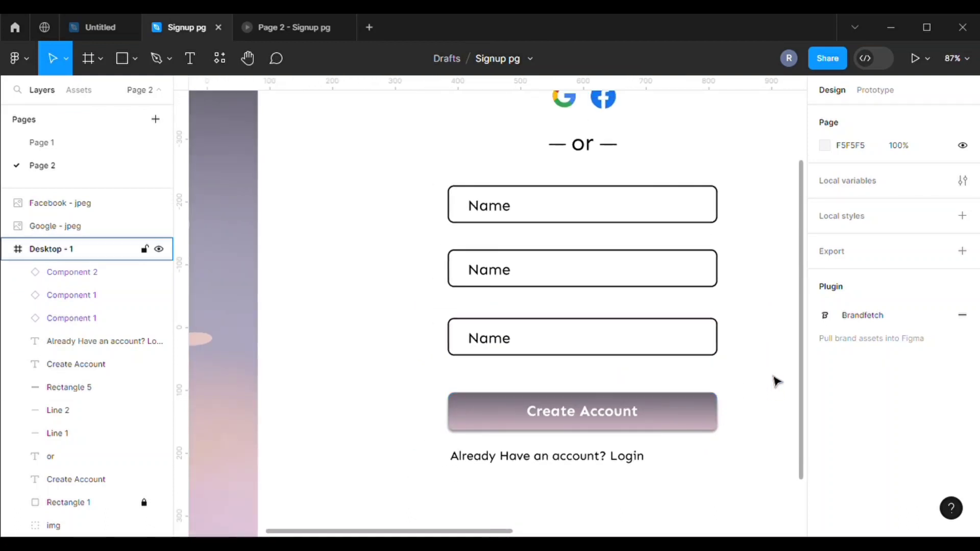
{"action": "scroll", "coordinate": [582, 381], "scroll_direction": "down", "scroll_amount": 1}
{"action": "scroll", "coordinate": [449, 342], "scroll_direction": "down", "scroll_amount": 1}
{"action": "scroll", "coordinate": [449, 342], "scroll_direction": "down", "scroll_amount": 2}
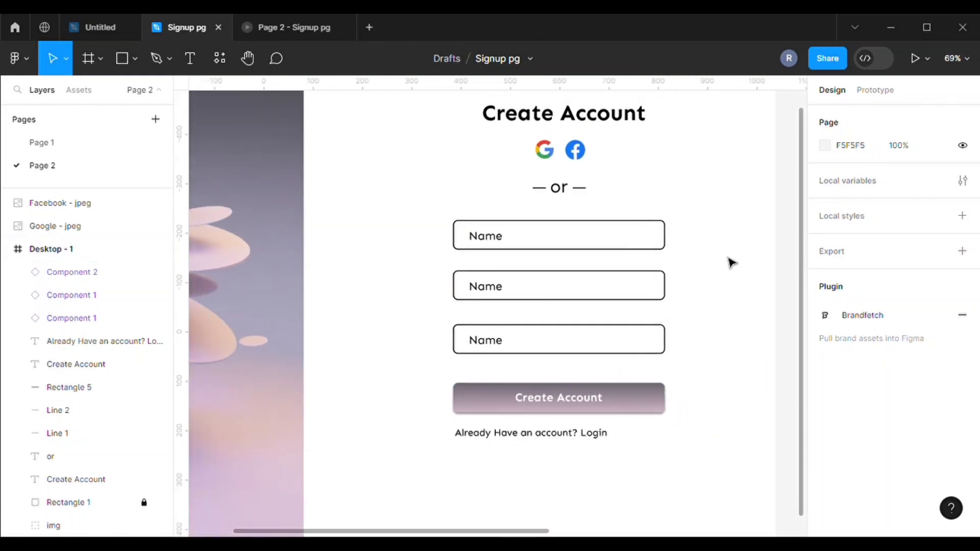
{"action": "double_click", "coordinate": [492, 295]}
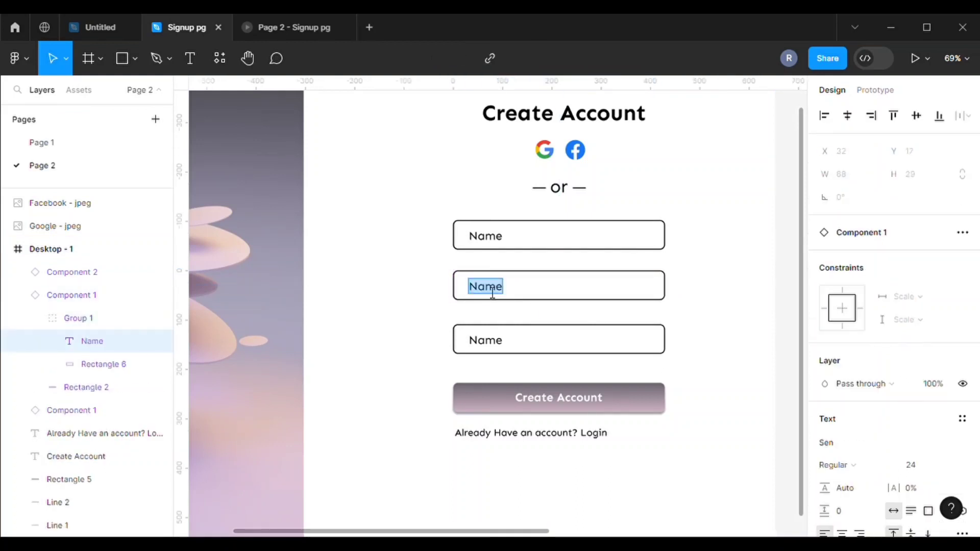
{"action": "type", "text": "Email"}
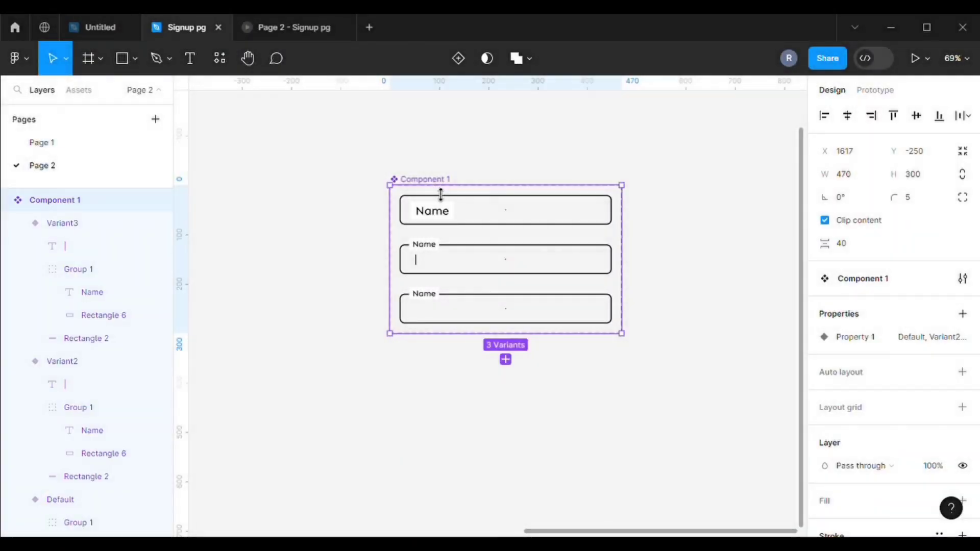
Step: Duplicate the Name field component set and place the copy beside the original
{"action": "key", "text": "ctrl+d"}
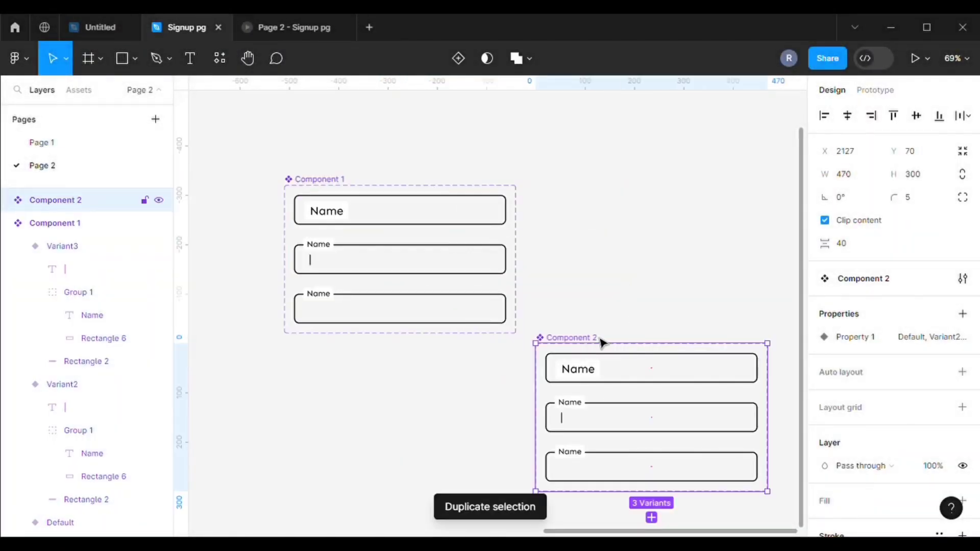
{"action": "mouse_move", "coordinate": [598, 346]}
{"action": "left_mouse_down"}
{"action": "mouse_move", "coordinate": [605, 350]}
{"action": "mouse_move", "coordinate": [602, 184]}
{"action": "left_mouse_up"}
{"action": "left_click", "coordinate": [610, 341]}
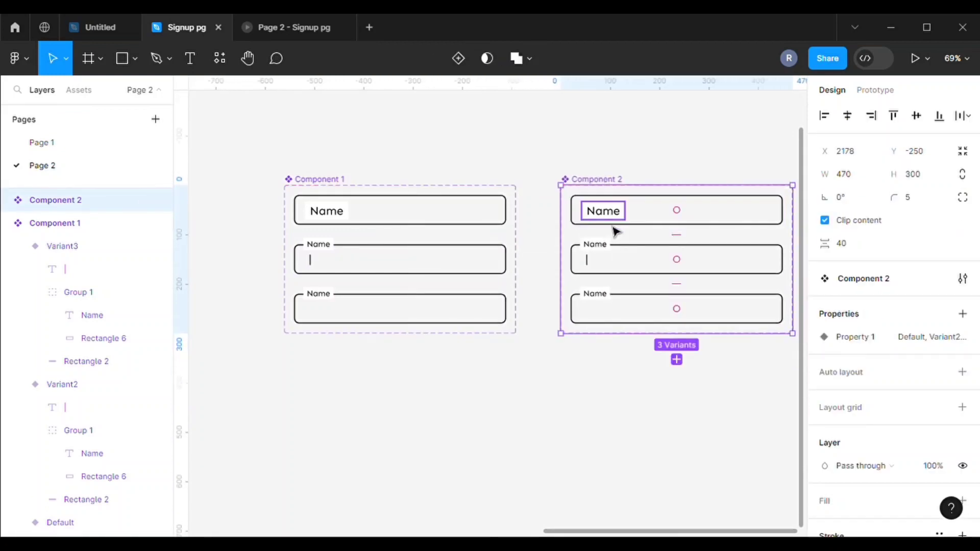
{"action": "scroll", "coordinate": [615, 233], "scroll_direction": "up", "scroll_amount": 5}
{"action": "scroll", "coordinate": [609, 219], "scroll_direction": "up", "scroll_amount": 2}
Step: Relabel the copied component's Name labels as Passwords
{"action": "left_click", "coordinate": [604, 207]}
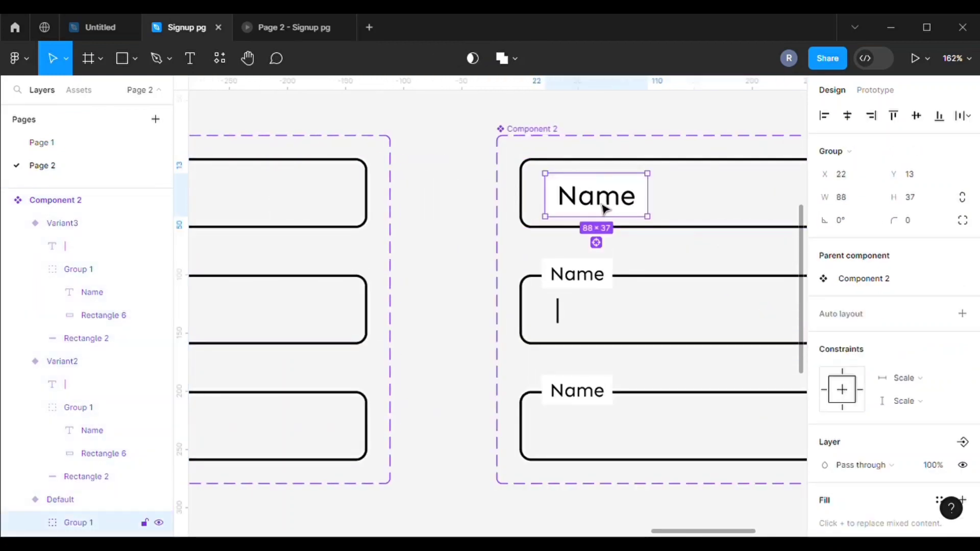
{"action": "double_click", "coordinate": [604, 208]}
{"action": "key", "text": "shift+e"}
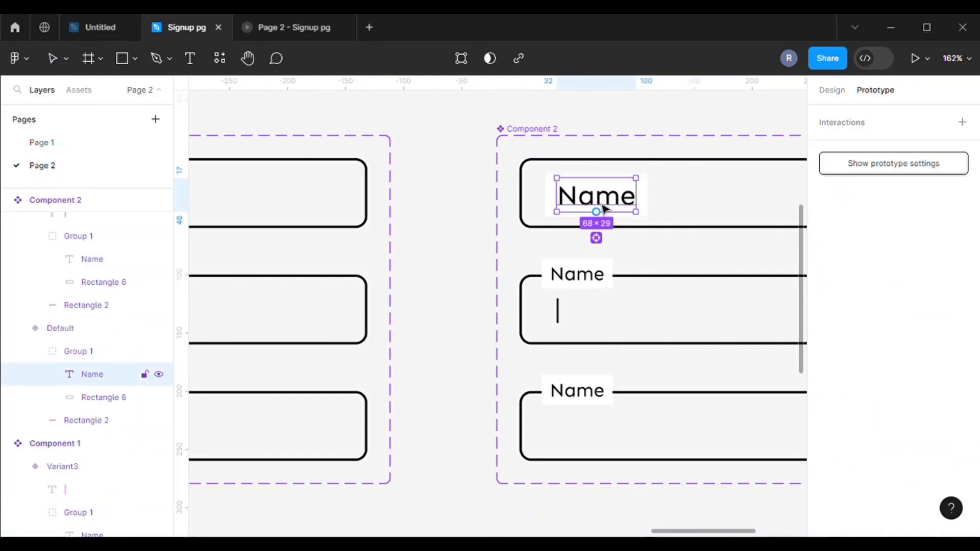
{"action": "double_click", "coordinate": [604, 208]}
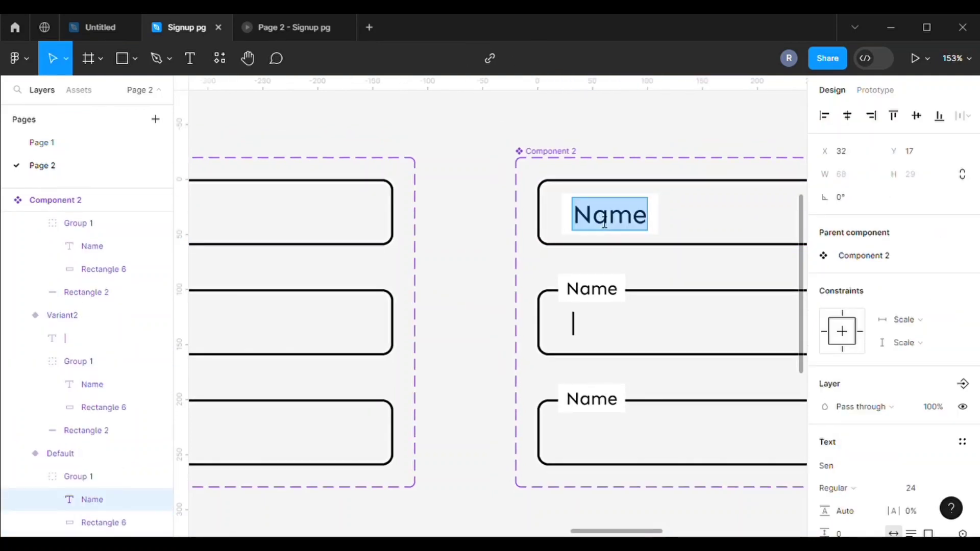
{"action": "type", "text": "Passwo"}
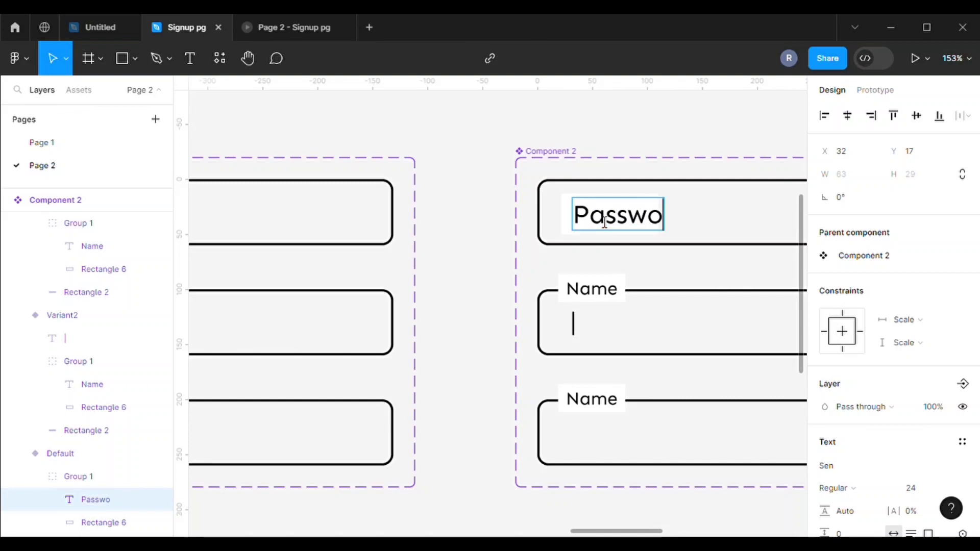
{"action": "type", "text": "rds"}
{"action": "double_click", "coordinate": [592, 291]}
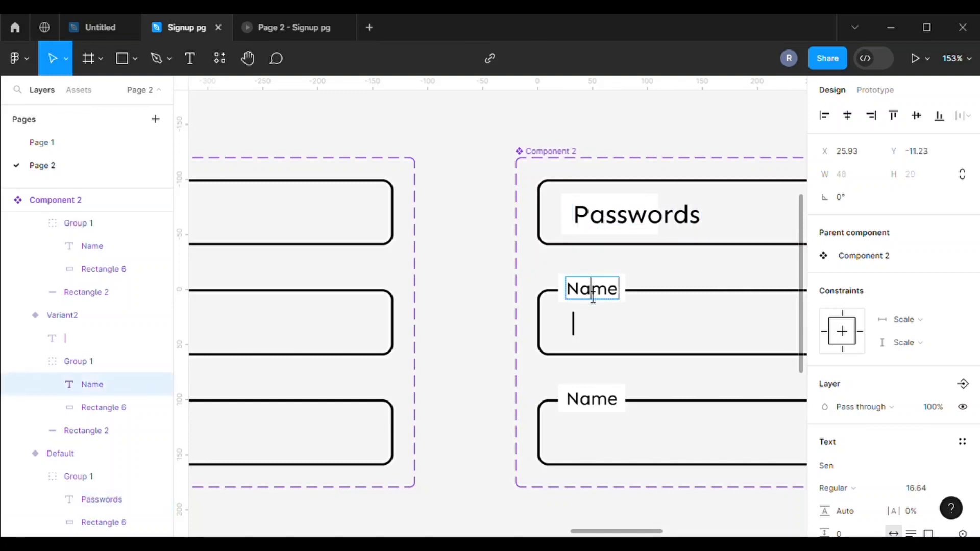
{"action": "type", "text": "pass"}
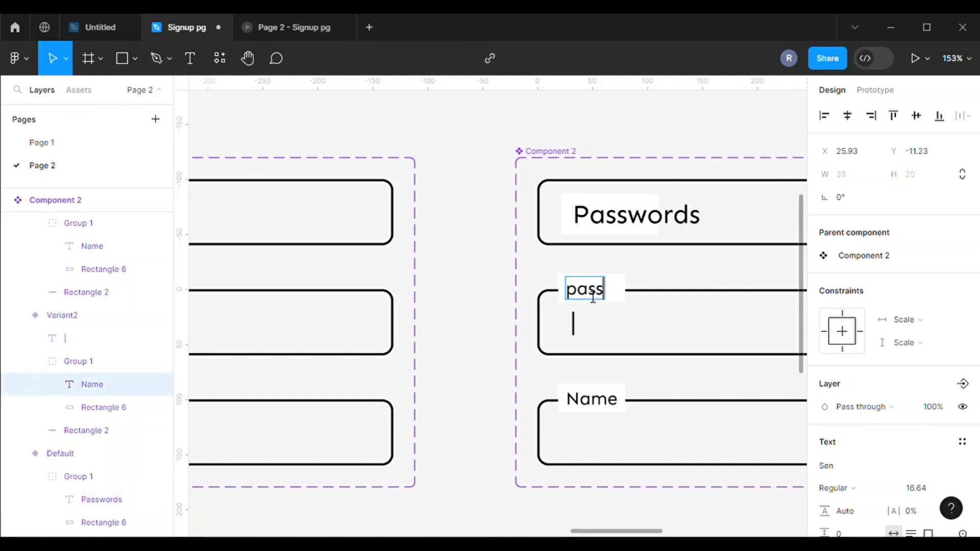
{"action": "type", "text": "words"}
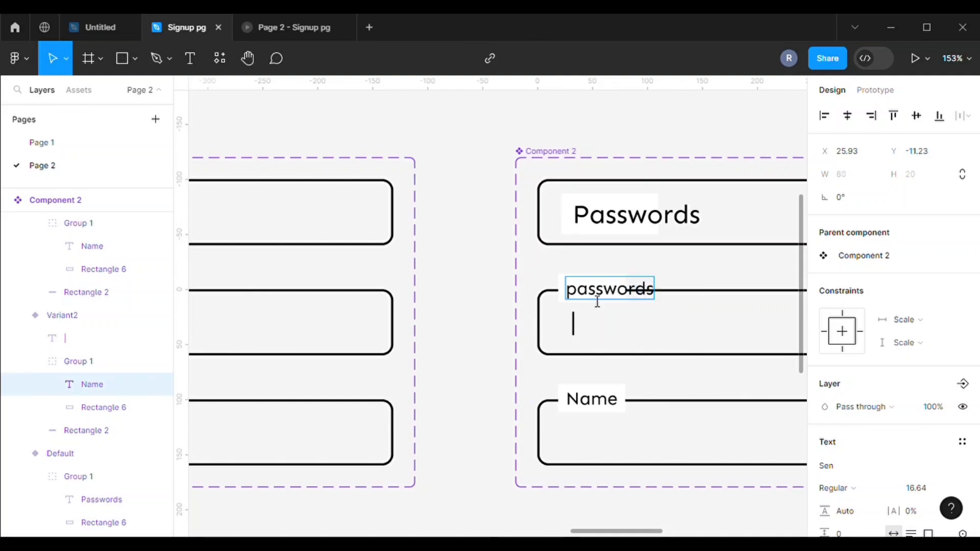
{"action": "double_click", "coordinate": [583, 401]}
{"action": "type", "text": "p"}
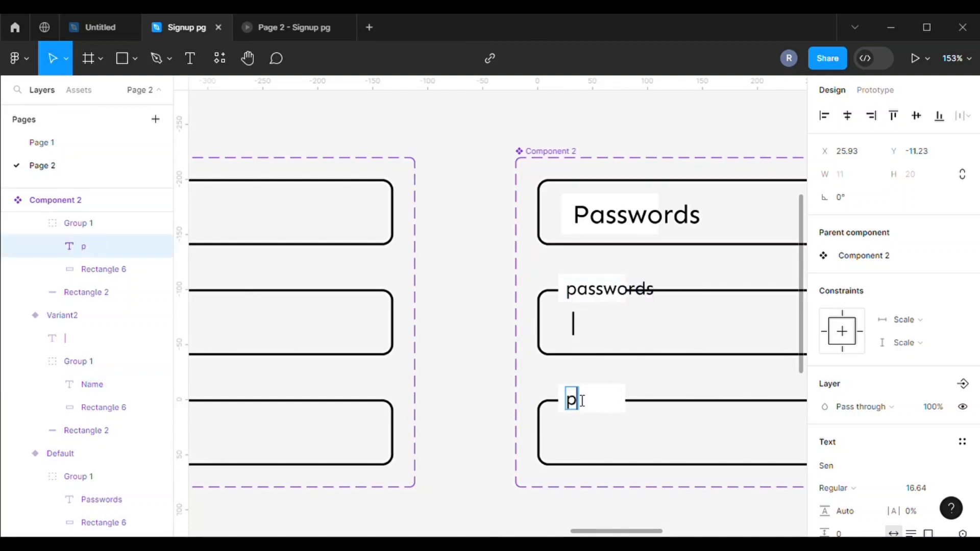
{"action": "type", "text": "asswords"}
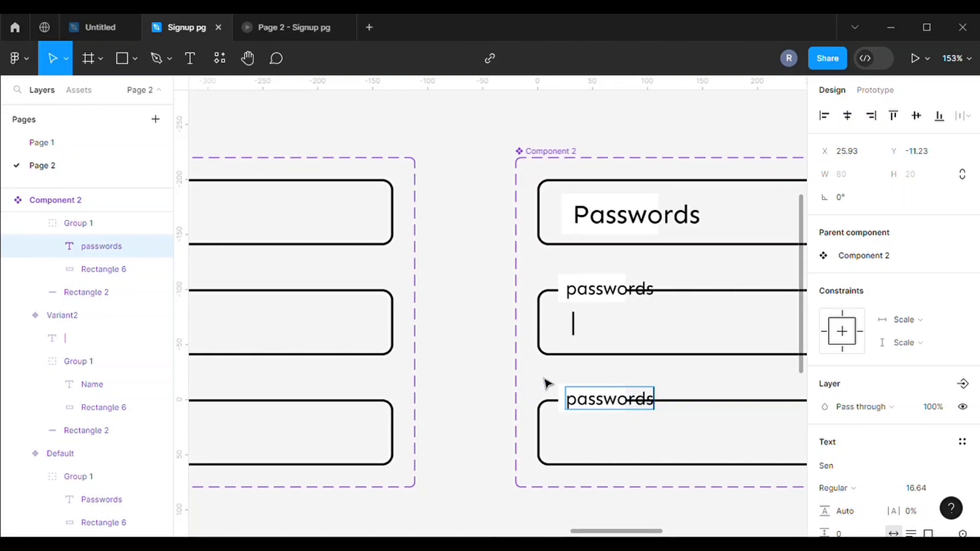
{"action": "key", "text": "Escape"}
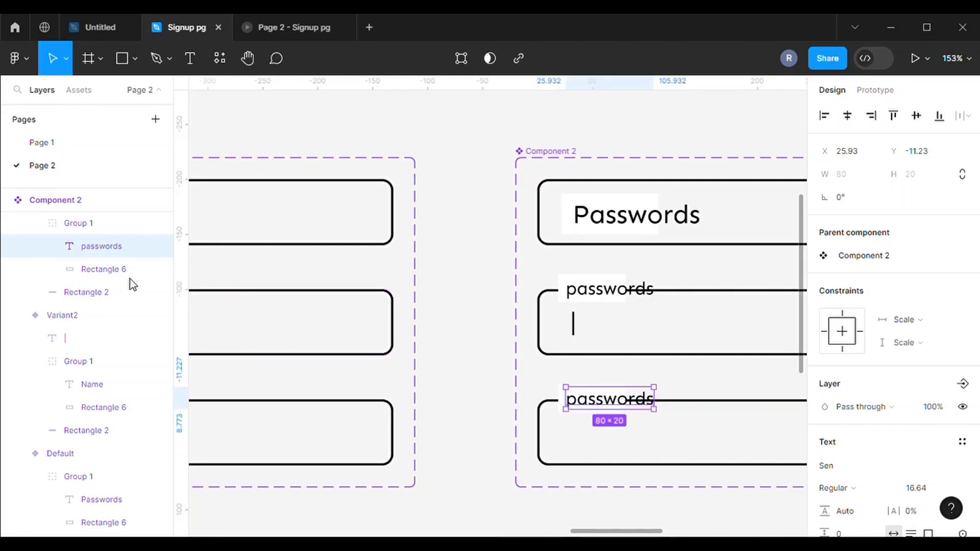
Step: Widen the bottom, middle and top Rectangle 6 label backgrounds to fit Passwords
{"action": "left_click", "coordinate": [116, 270]}
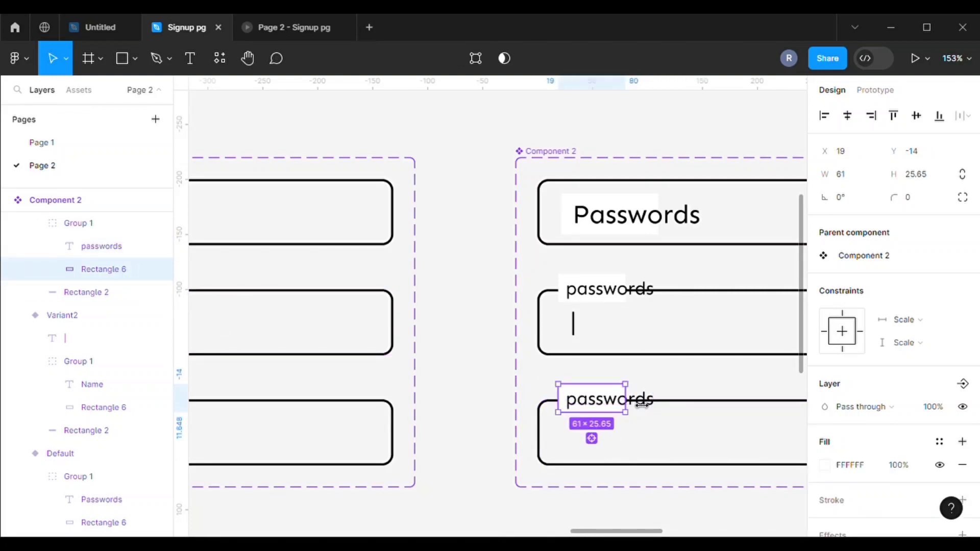
{"action": "left_click_drag", "start_coordinate": [642, 403], "coordinate": [671, 406]}
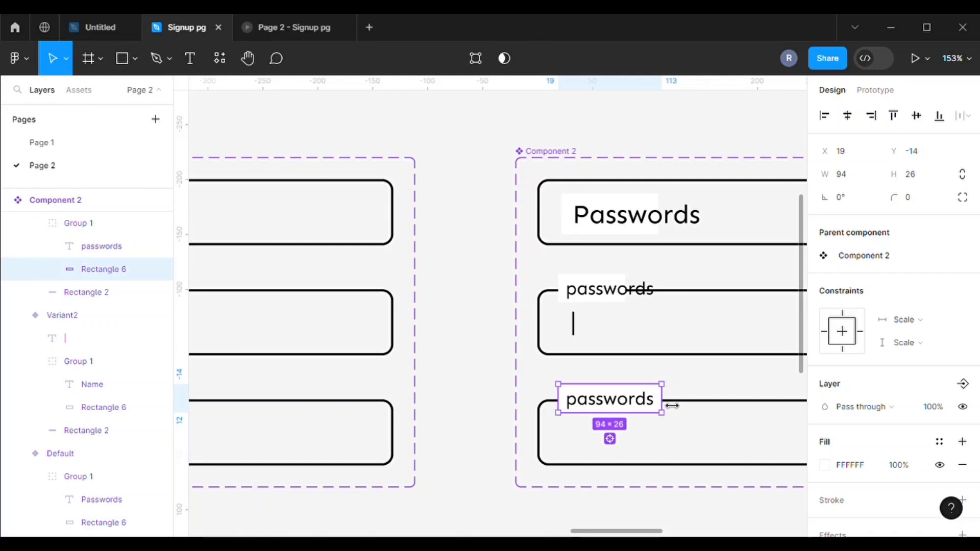
{"action": "left_click", "coordinate": [580, 287]}
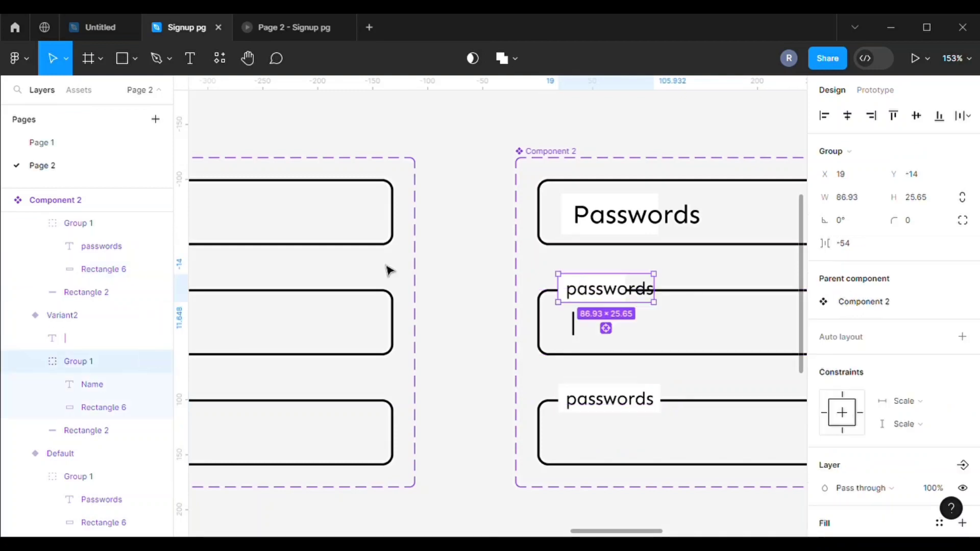
{"action": "left_click", "coordinate": [131, 407]}
{"action": "mouse_move", "coordinate": [647, 288]}
{"action": "left_mouse_down"}
{"action": "mouse_move", "coordinate": [630, 290]}
{"action": "mouse_move", "coordinate": [671, 296]}
{"action": "left_mouse_up"}
{"action": "left_click", "coordinate": [597, 207]}
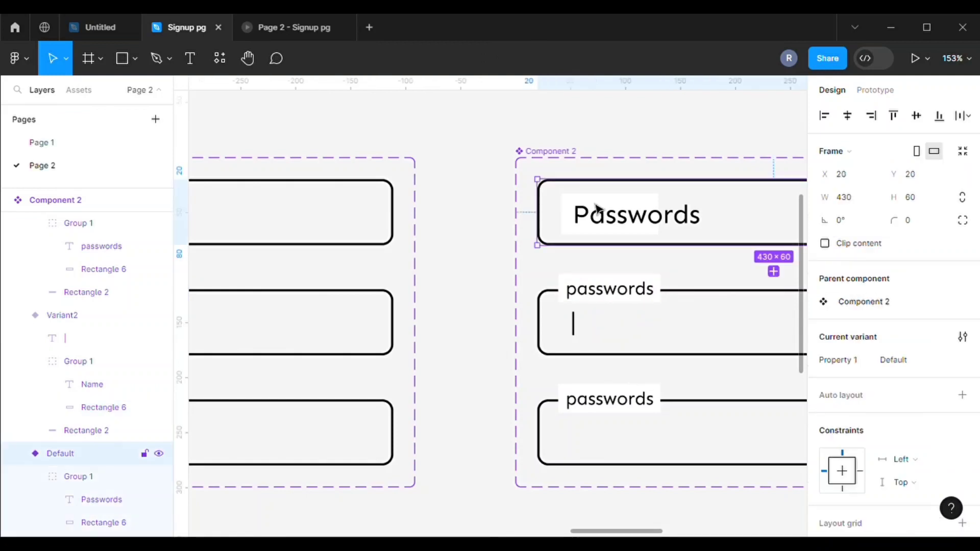
{"action": "left_click", "coordinate": [105, 522]}
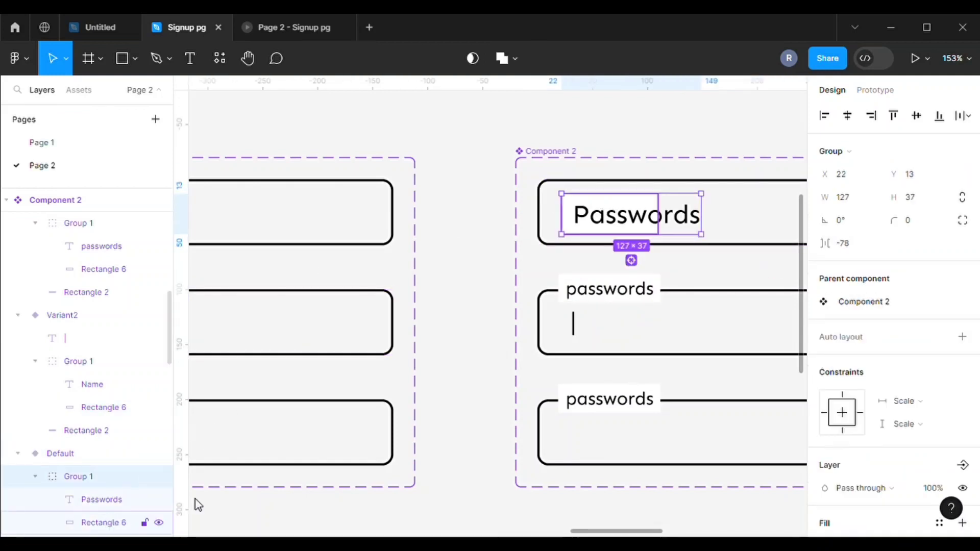
{"action": "left_click_drag", "start_coordinate": [669, 213], "coordinate": [722, 215]}
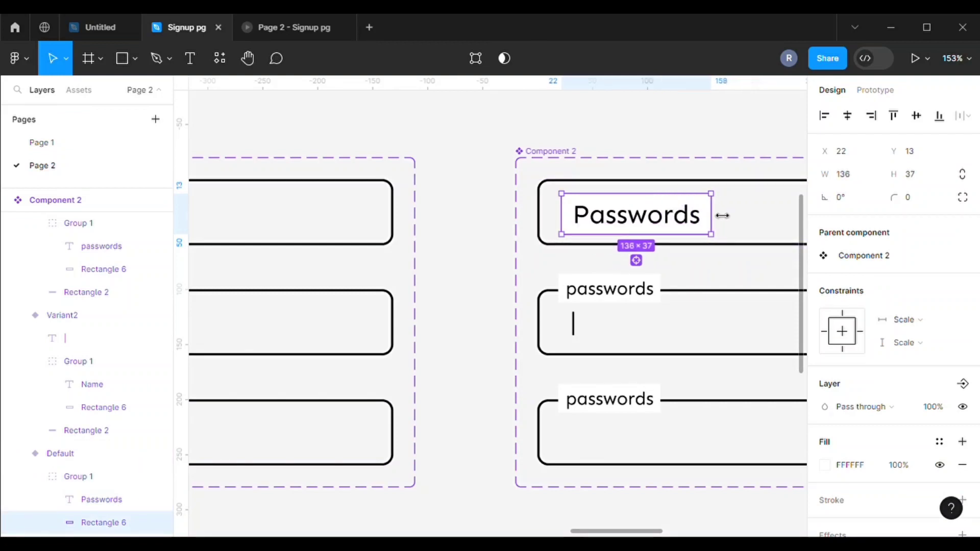
Step: Swap the form's third field to a Component 2 Passwords instance, undoing the extra duplicate
{"action": "left_click", "coordinate": [643, 138]}
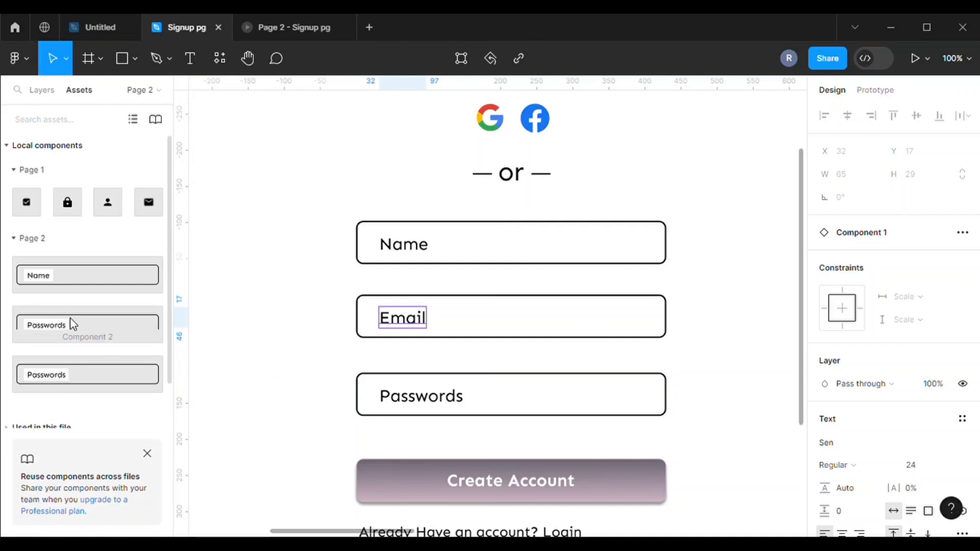
{"action": "left_click", "coordinate": [331, 353]}
{"action": "mouse_move", "coordinate": [330, 353]}
{"action": "left_mouse_down"}
{"action": "mouse_move", "coordinate": [460, 396]}
{"action": "mouse_move", "coordinate": [507, 396]}
{"action": "left_mouse_up"}
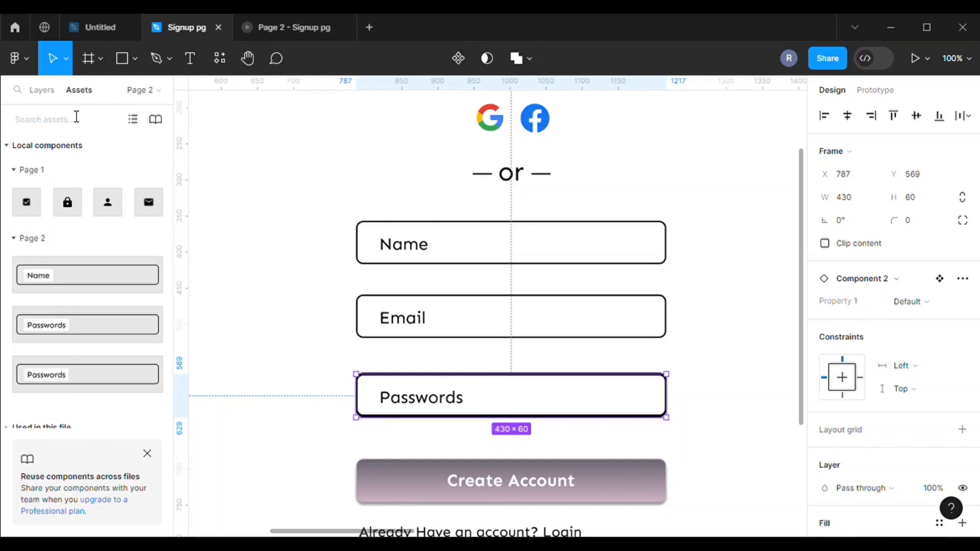
{"action": "mouse_move", "coordinate": [560, 416]}
{"action": "left_mouse_down"}
{"action": "mouse_move", "coordinate": [574, 383]}
{"action": "mouse_move", "coordinate": [564, 396]}
{"action": "left_mouse_up"}
{"action": "key", "text": "ctrl+z"}
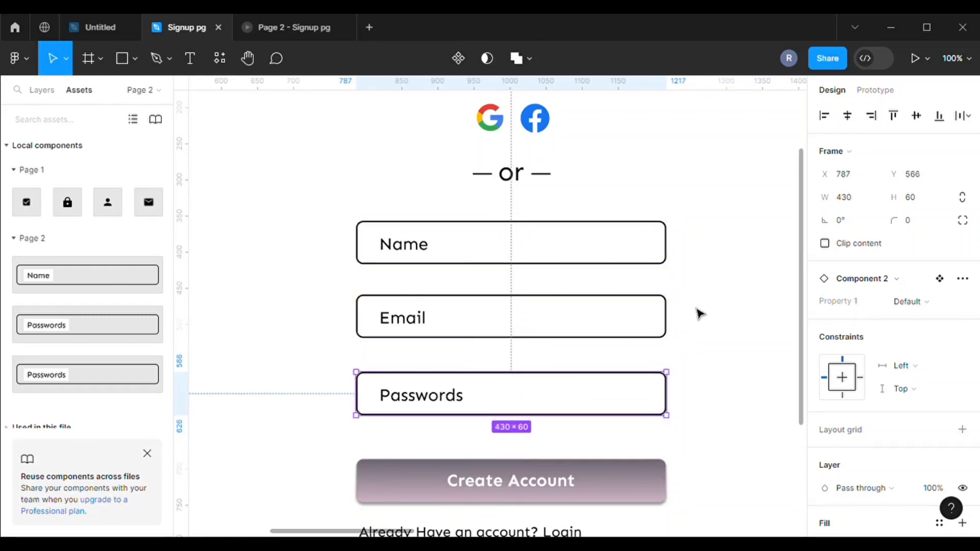
{"action": "left_click", "coordinate": [699, 314]}
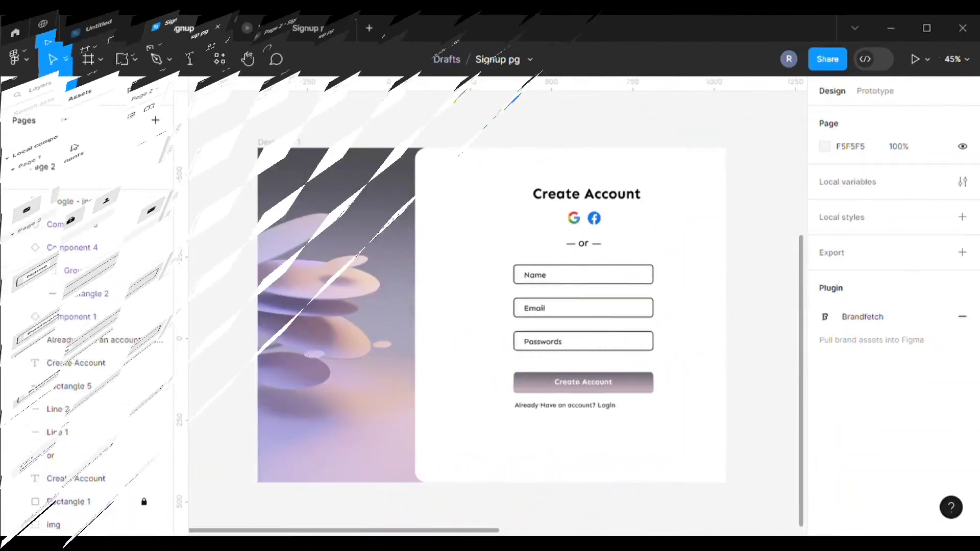
Step: Add a LOGO heading at the frame's top-left, size 40, ExtraBold weight
{"action": "left_click", "coordinate": [200, 51]}
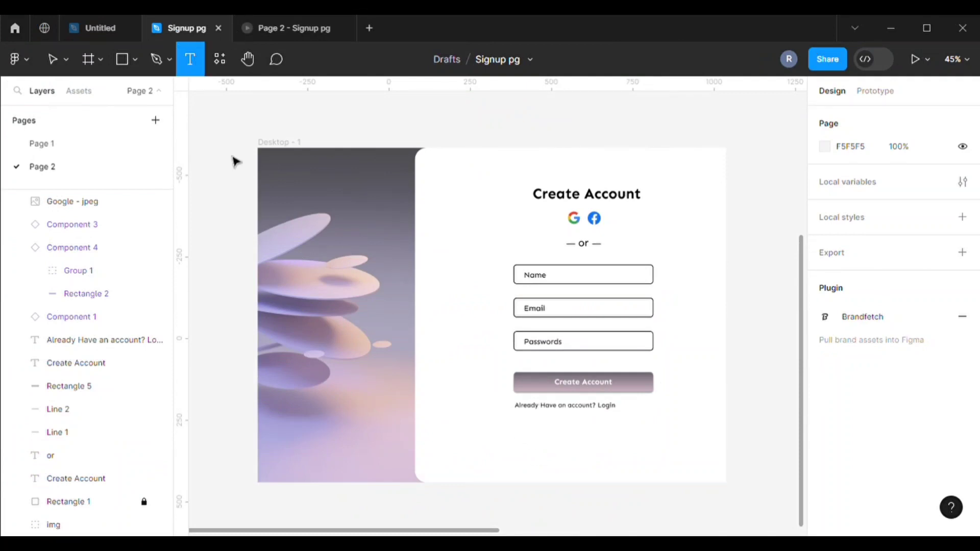
{"action": "left_click", "coordinate": [287, 184]}
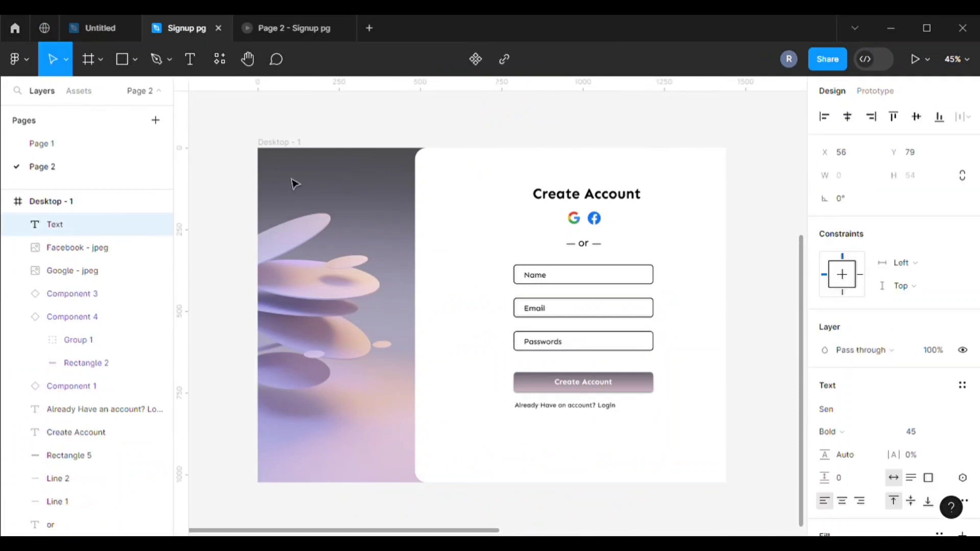
{"action": "type", "text": "LOGO"}
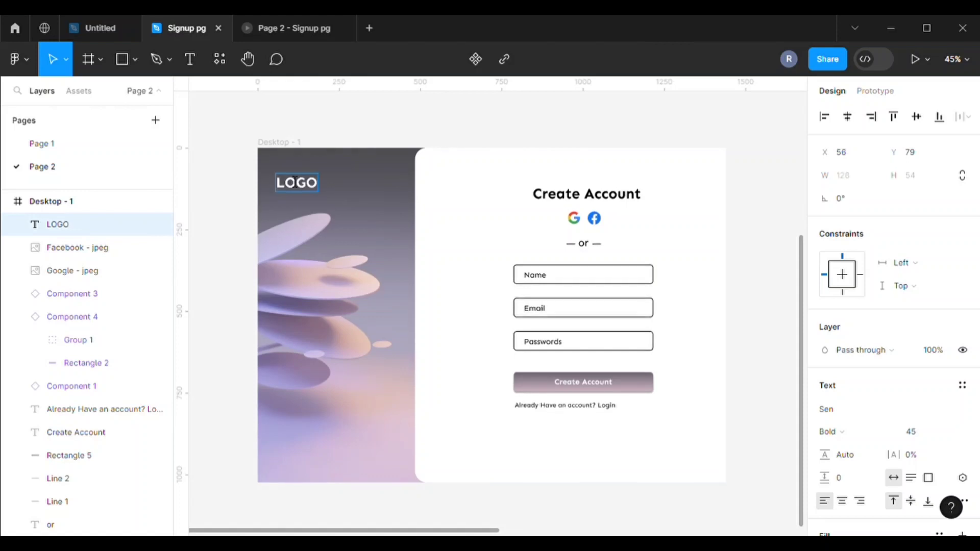
{"action": "key", "text": "Escape"}
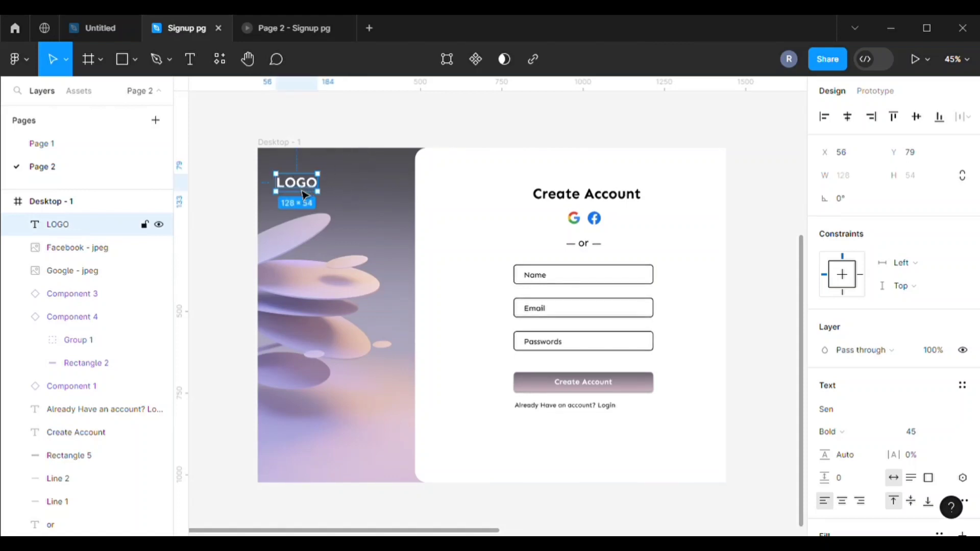
{"action": "left_click_drag", "start_coordinate": [304, 194], "coordinate": [311, 180]}
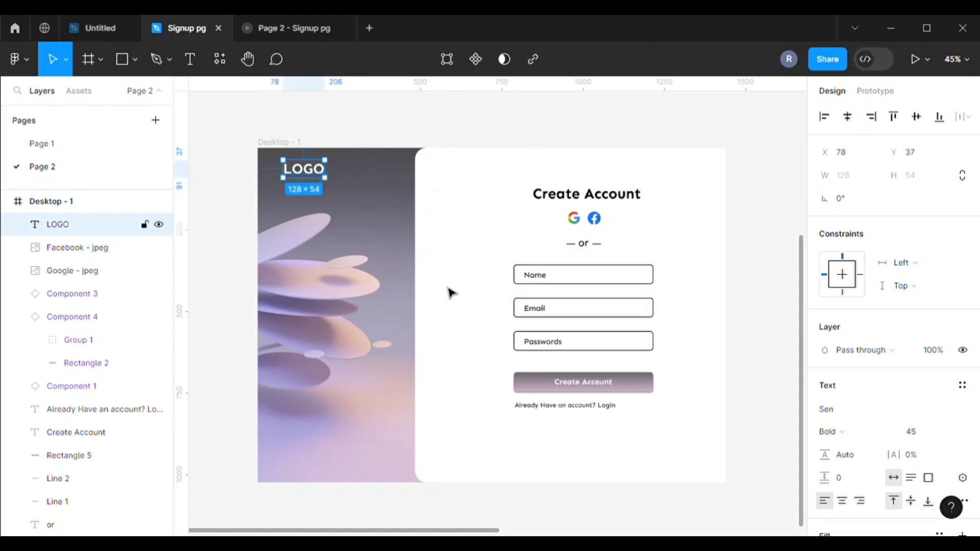
{"action": "left_click", "coordinate": [950, 433]}
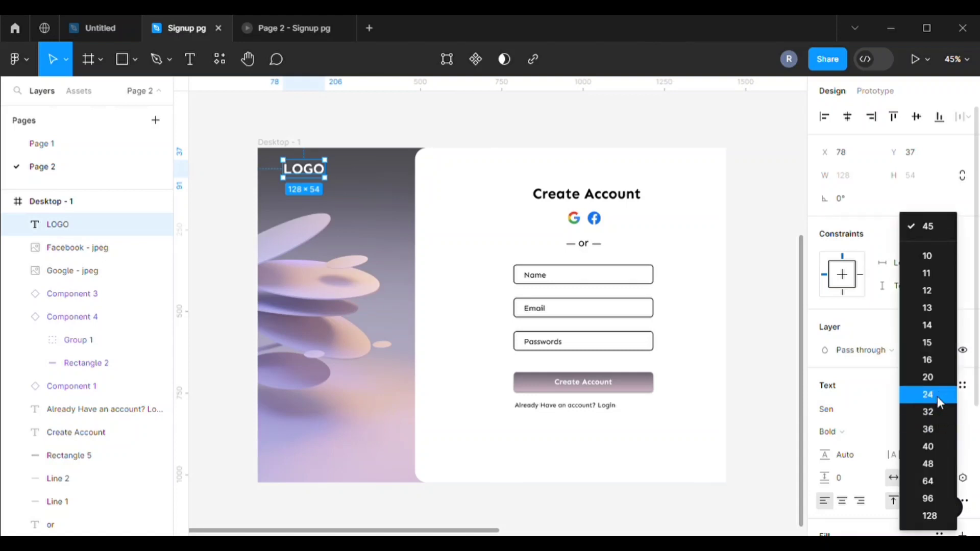
{"action": "left_click", "coordinate": [927, 446]}
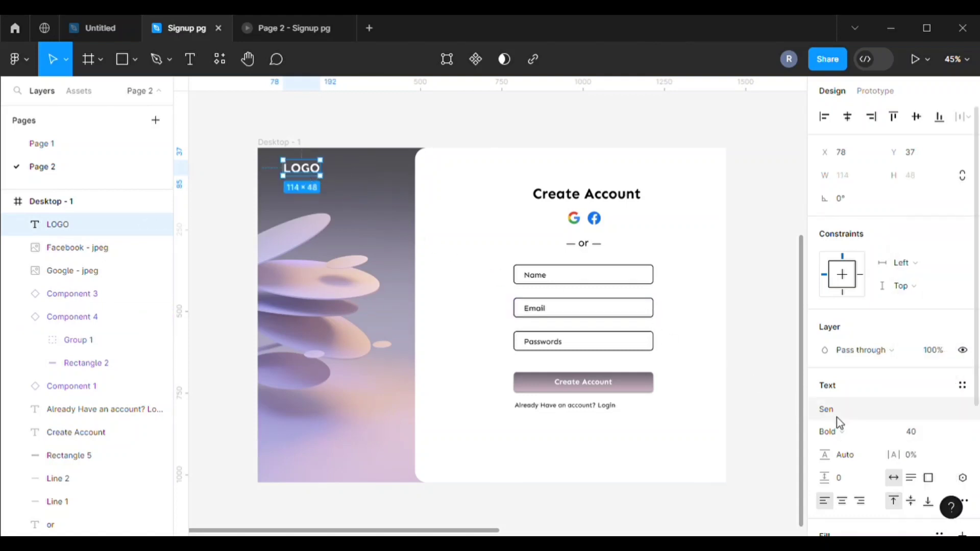
{"action": "left_click", "coordinate": [842, 432]}
{"action": "left_click", "coordinate": [855, 448]}
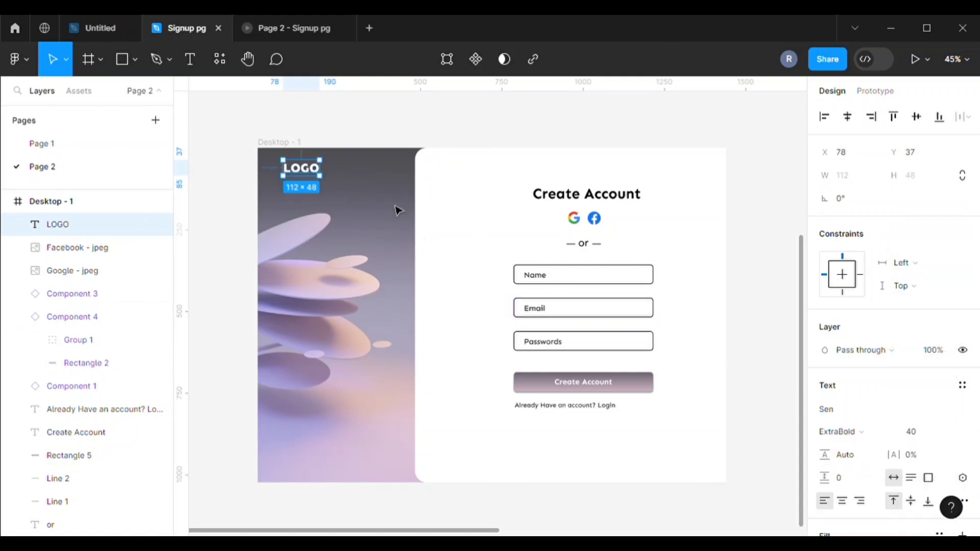
{"action": "left_click_drag", "start_coordinate": [308, 181], "coordinate": [301, 178]}
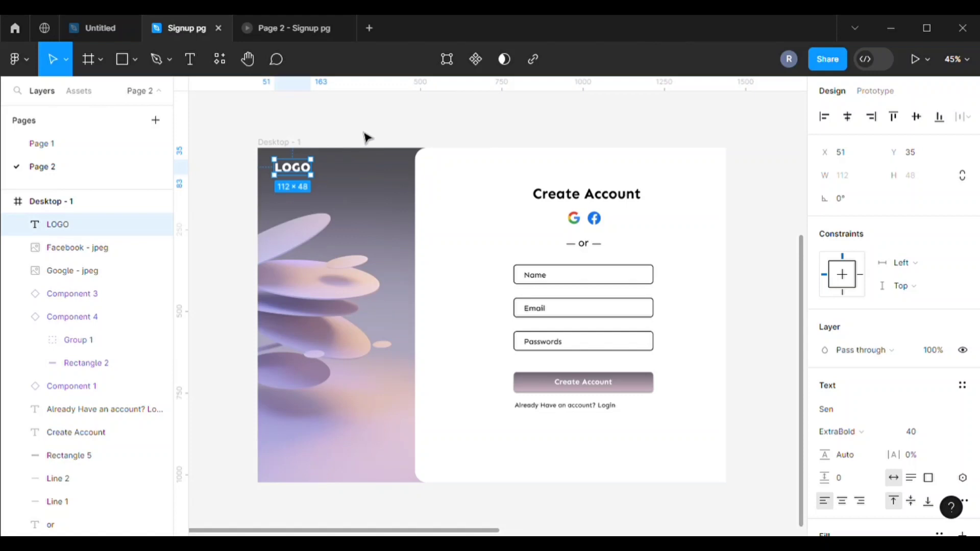
{"action": "left_click", "coordinate": [715, 172]}
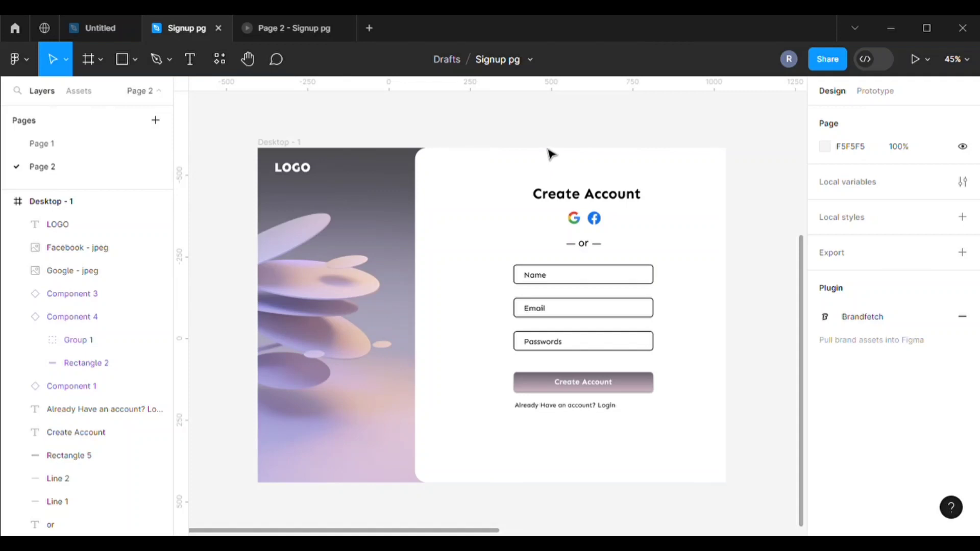
Step: Draw an ellipse overlapping the signup frame's top-right edge
{"action": "left_click", "coordinate": [134, 60]}
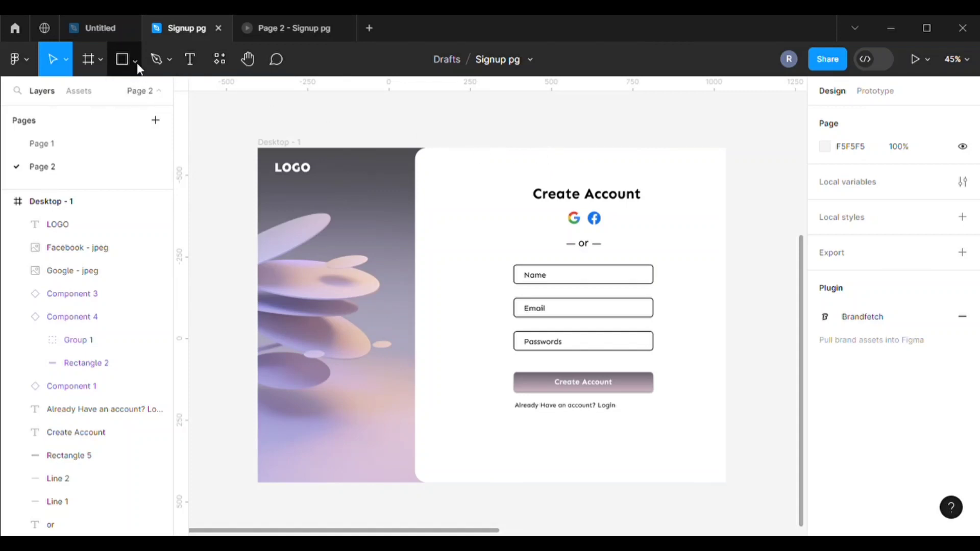
{"action": "left_click", "coordinate": [127, 147]}
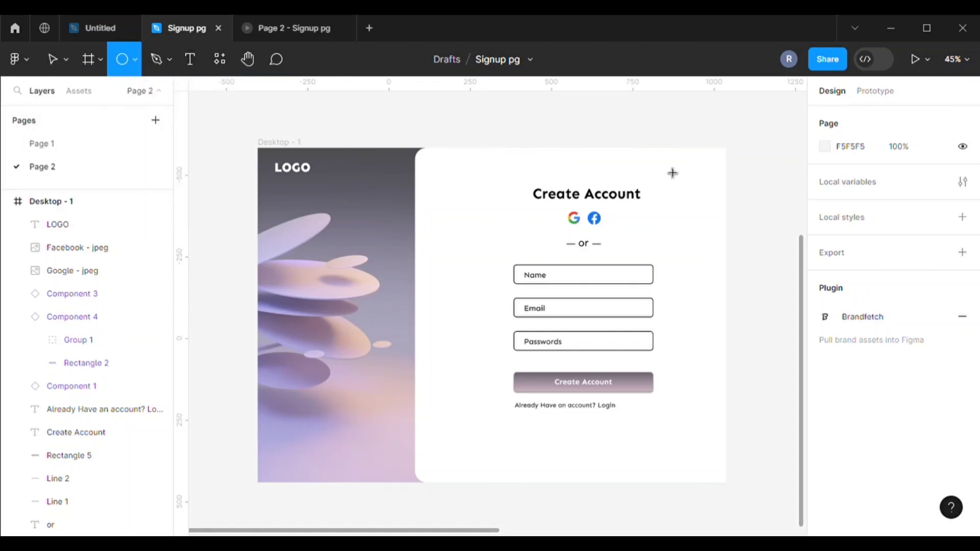
{"action": "left_click_drag", "start_coordinate": [661, 149], "coordinate": [765, 234]}
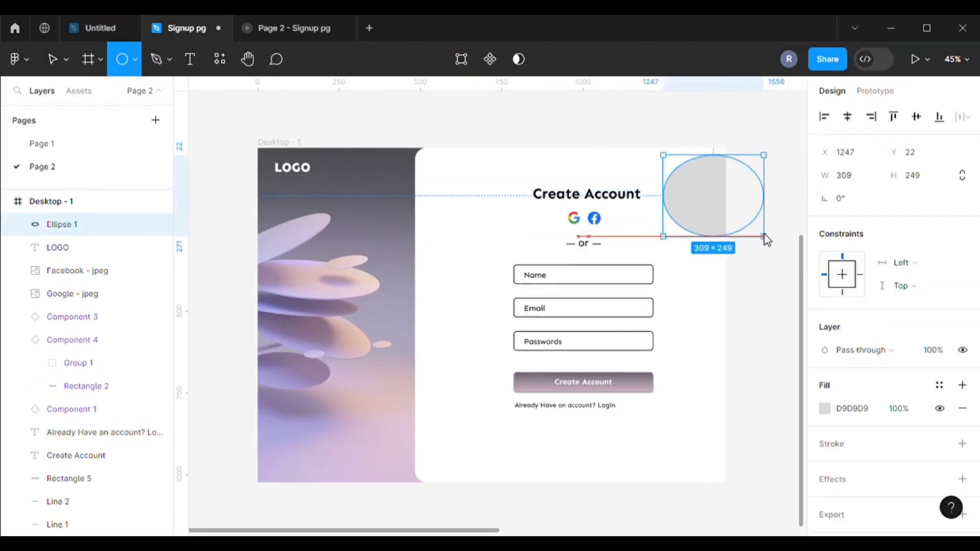
{"action": "left_click_drag", "start_coordinate": [717, 193], "coordinate": [717, 177]}
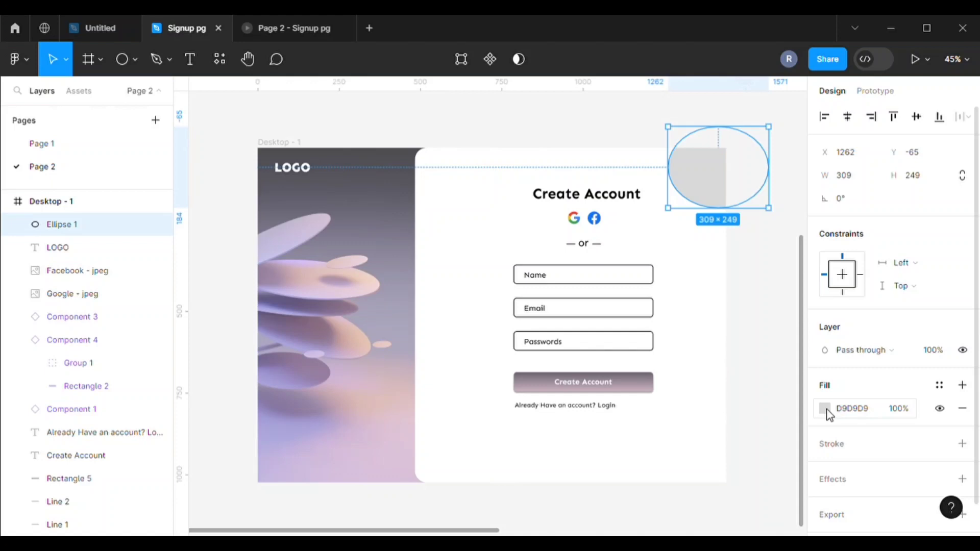
Step: Fill the ellipse with a linear gradient from dark grey to a sampled canvas colour
{"action": "left_click", "coordinate": [825, 408]}
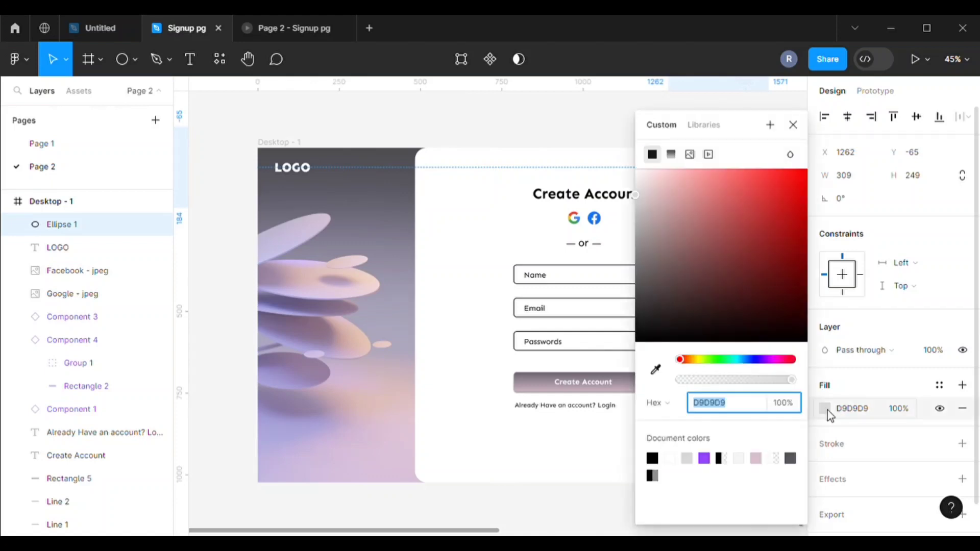
{"action": "left_click", "coordinate": [656, 370]}
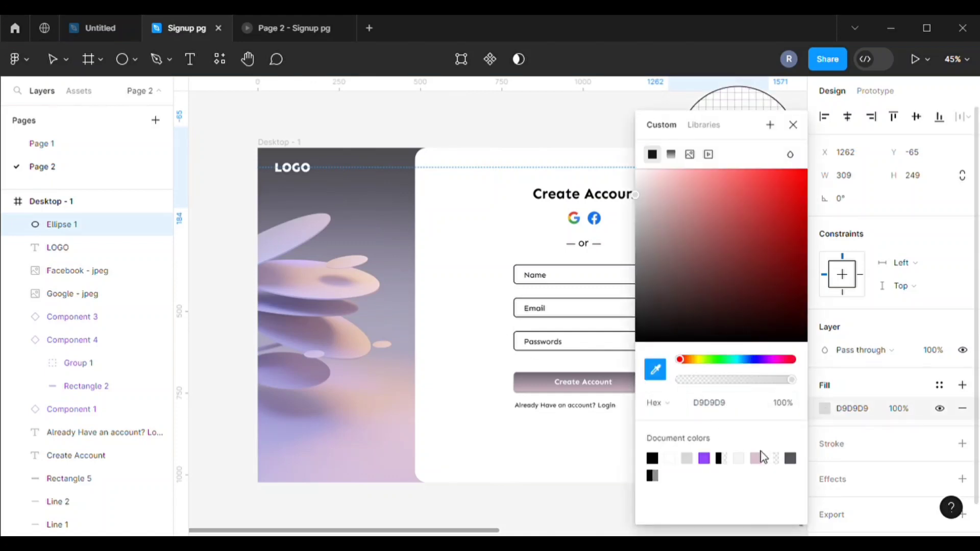
{"action": "left_click", "coordinate": [756, 459]}
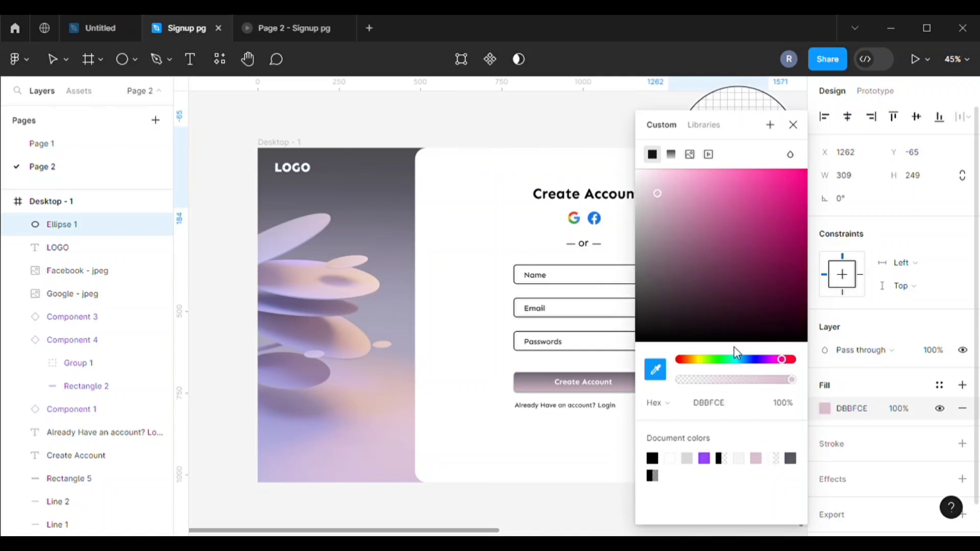
{"action": "left_click", "coordinate": [670, 154]}
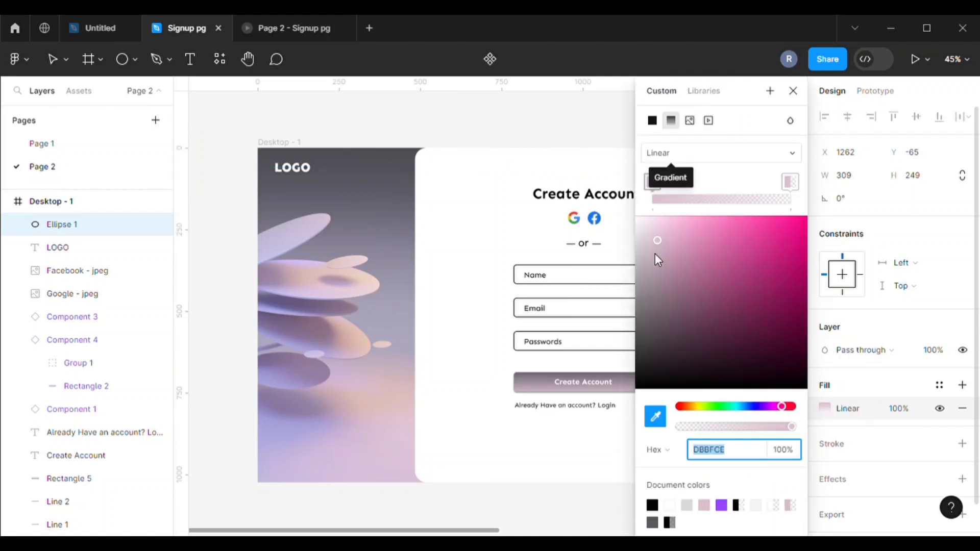
{"action": "left_click", "coordinate": [394, 237]}
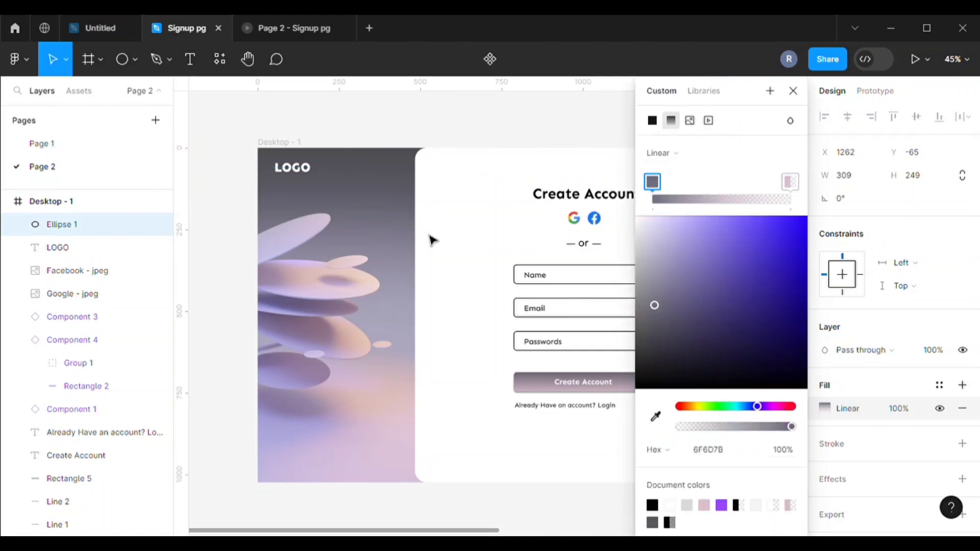
{"action": "left_click", "coordinate": [790, 181]}
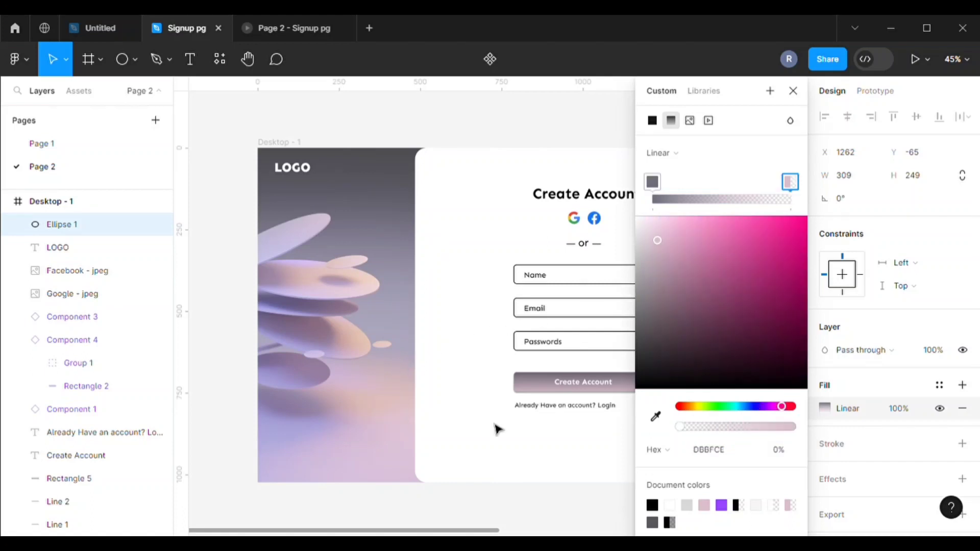
{"action": "left_click", "coordinate": [655, 416]}
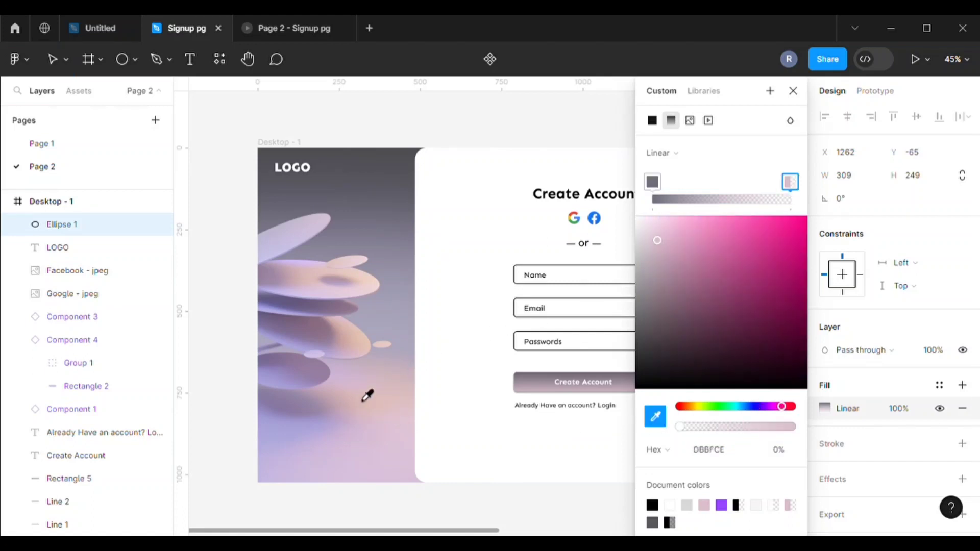
{"action": "left_click", "coordinate": [399, 382]}
{"action": "left_click", "coordinate": [793, 91]}
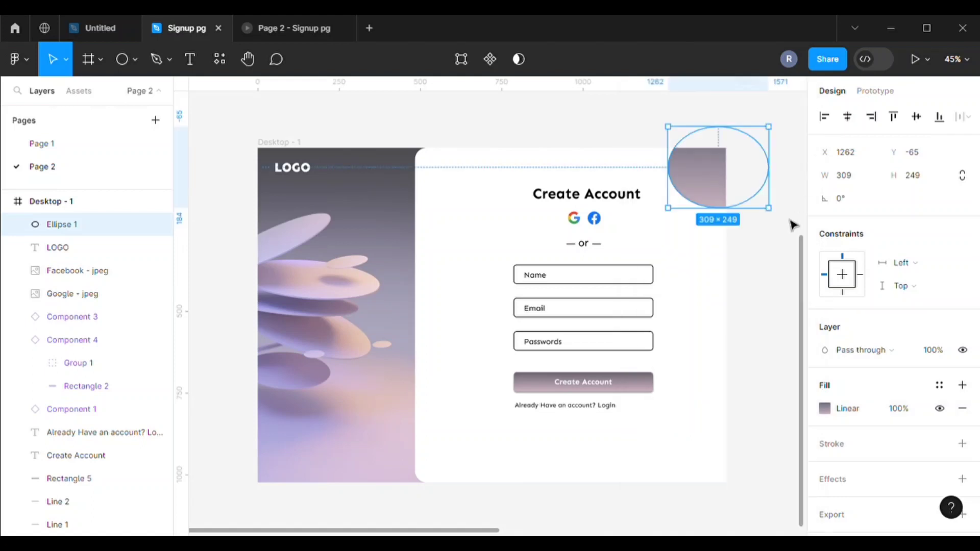
Step: Add a Layer blur of 200 to the ellipse
{"action": "left_click", "coordinate": [843, 480]}
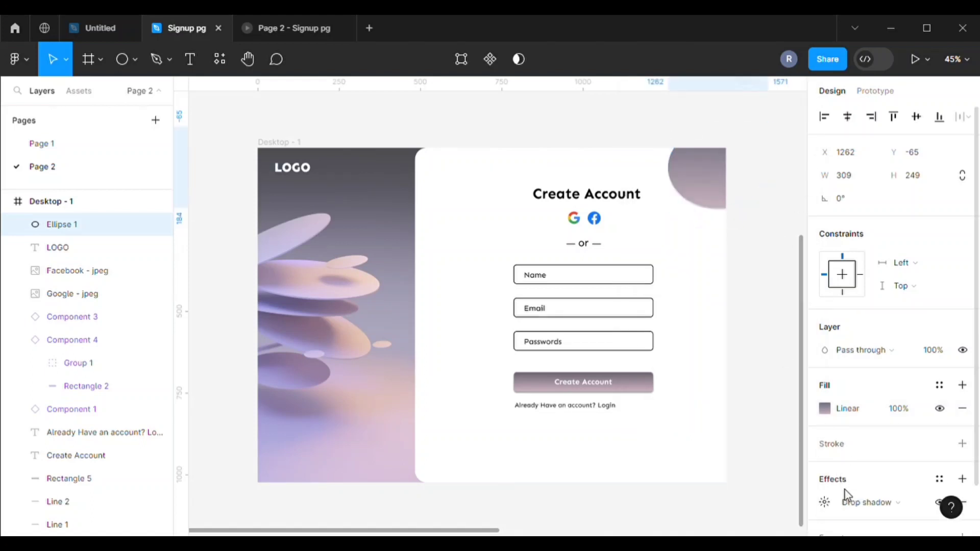
{"action": "left_click", "coordinate": [827, 504]}
{"action": "left_click", "coordinate": [880, 503]}
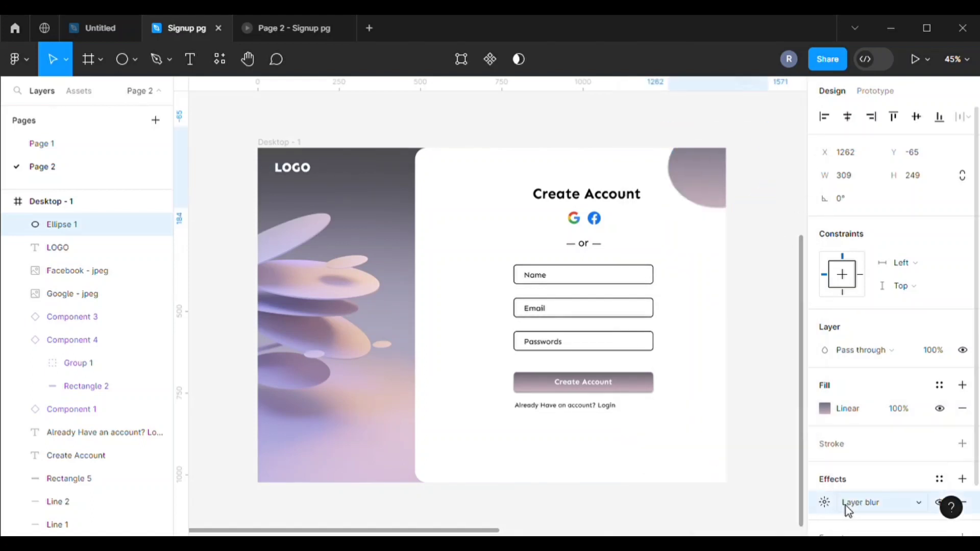
{"action": "left_click", "coordinate": [831, 504]}
{"action": "type", "text": "00"}
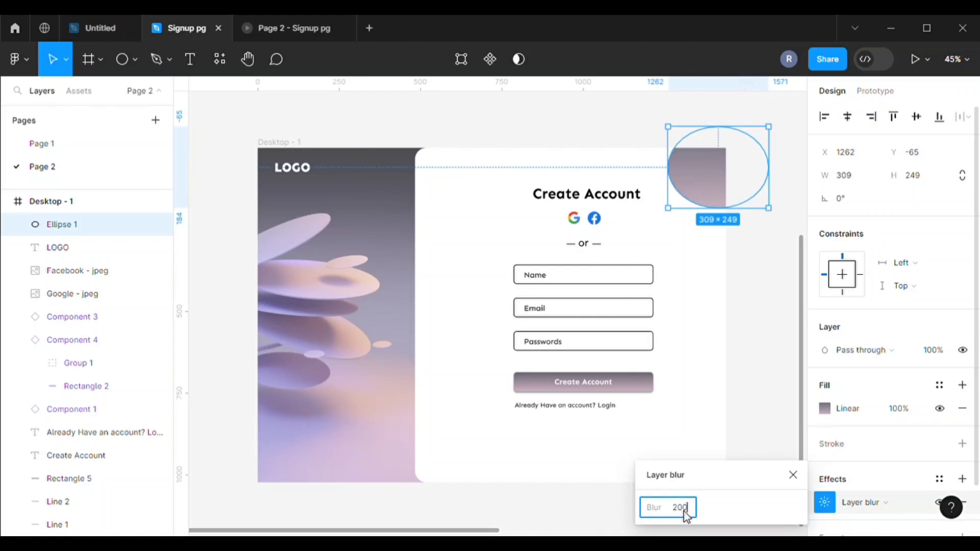
{"action": "left_click", "coordinate": [641, 113]}
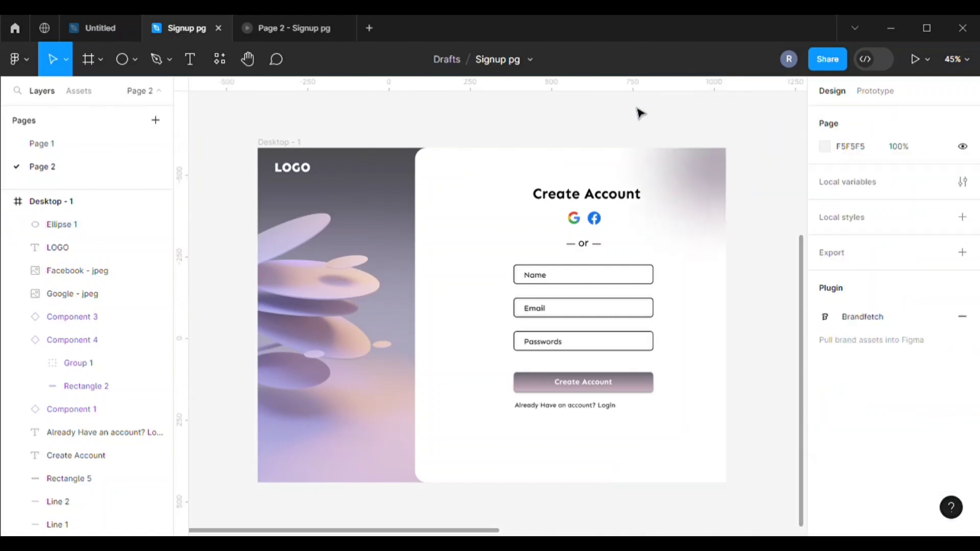
Step: Stretch the ellipse to 336 high, move it up, and lower its fill opacity to 10%
{"action": "left_click", "coordinate": [733, 195]}
{"action": "left_click_drag", "start_coordinate": [761, 210], "coordinate": [767, 245]}
{"action": "left_click_drag", "start_coordinate": [738, 208], "coordinate": [732, 183]}
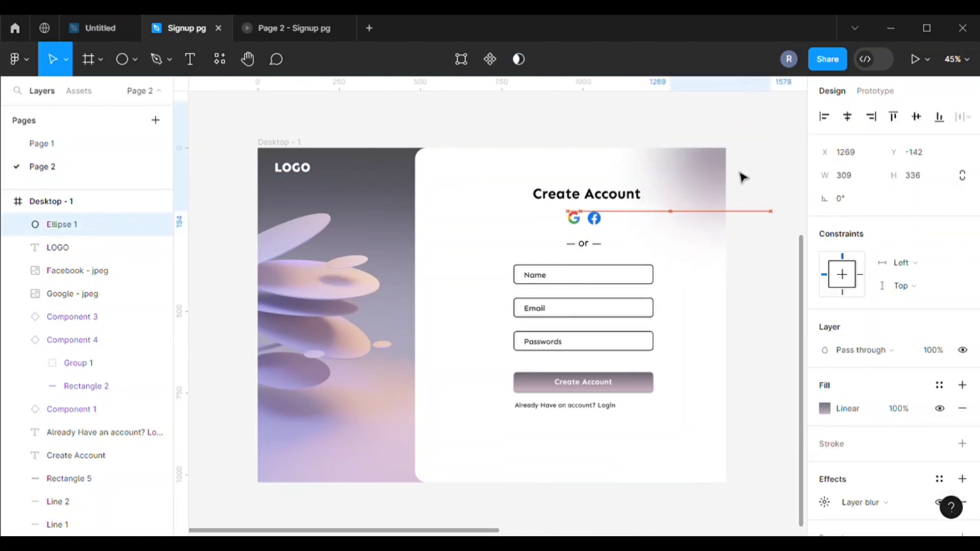
{"action": "left_click", "coordinate": [897, 416]}
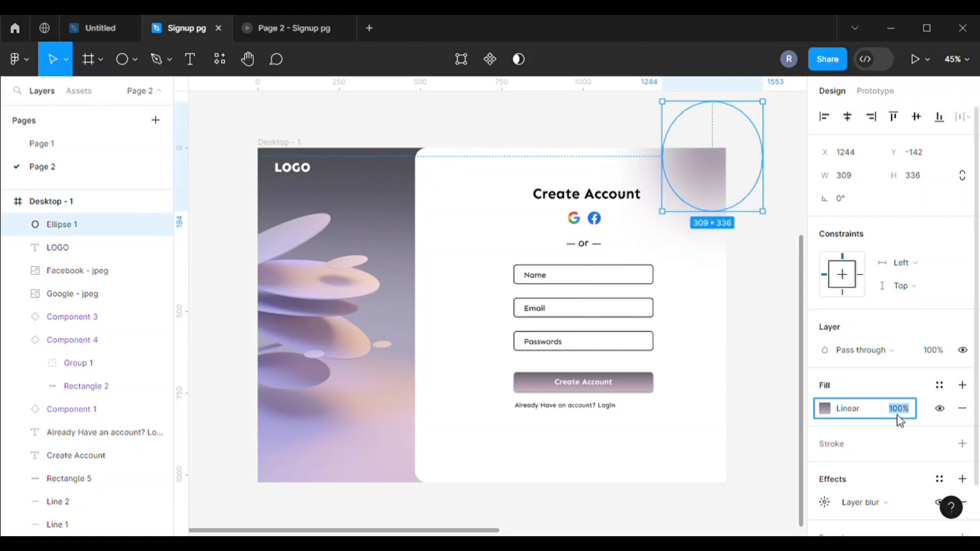
{"action": "type", "text": "80"}
{"action": "left_click", "coordinate": [766, 264]}
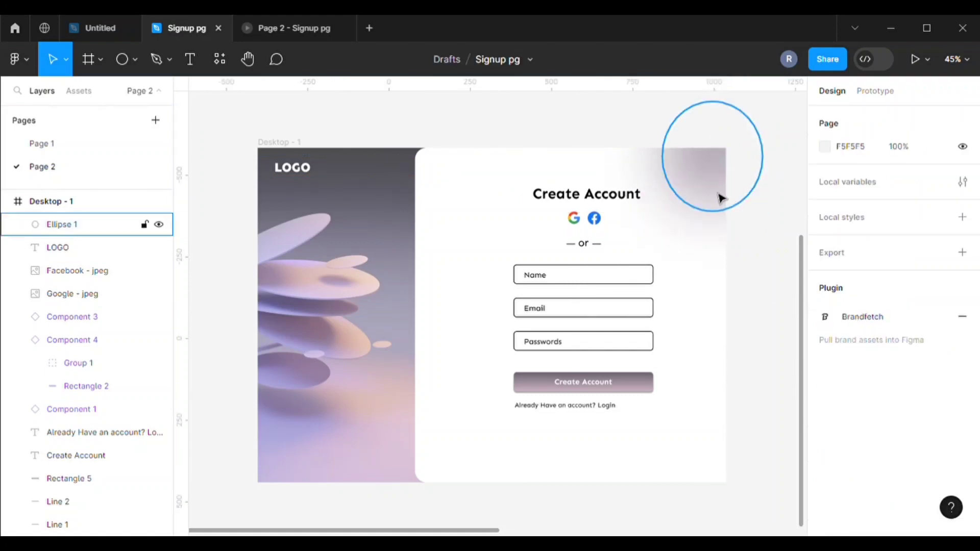
{"action": "left_click_drag", "start_coordinate": [711, 186], "coordinate": [716, 183]}
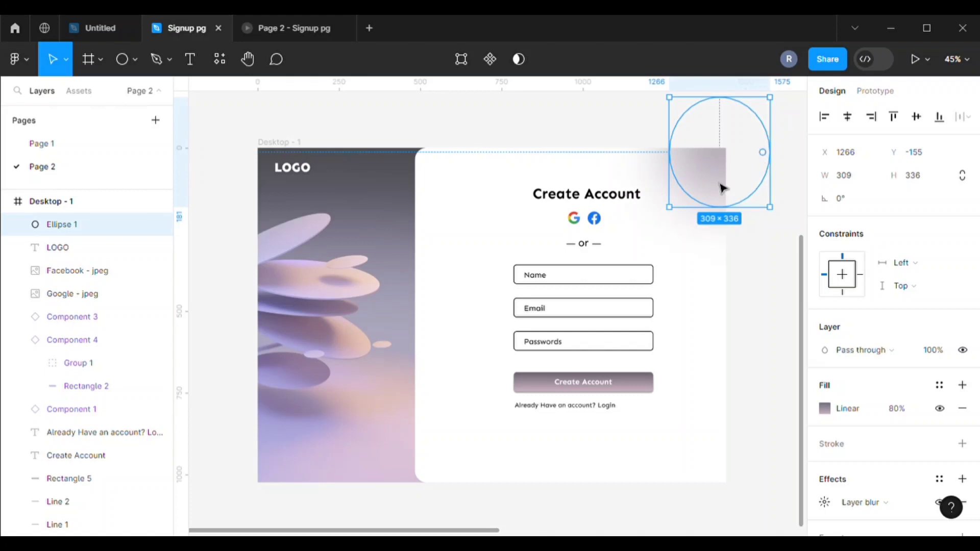
{"action": "left_click", "coordinate": [894, 414]}
{"action": "type", "text": "10"}
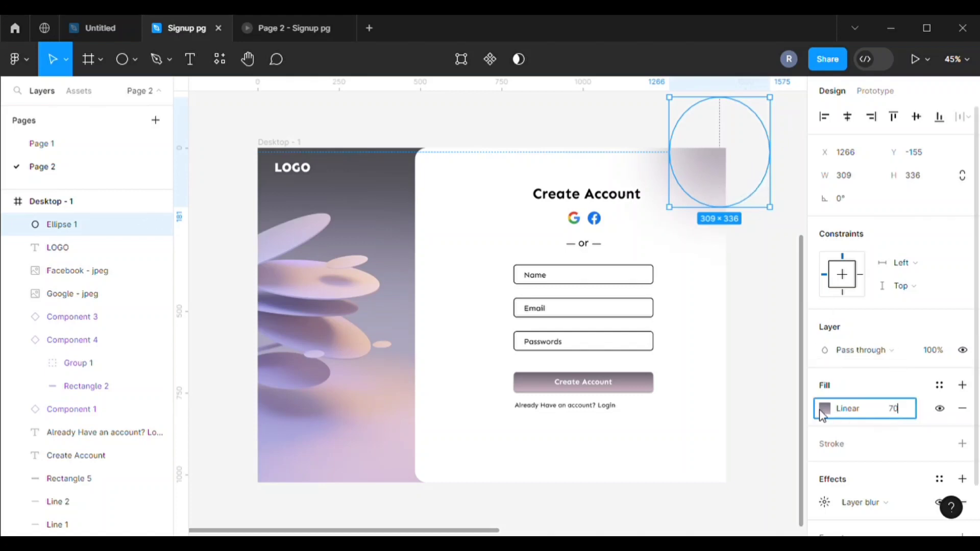
{"action": "left_click", "coordinate": [732, 265]}
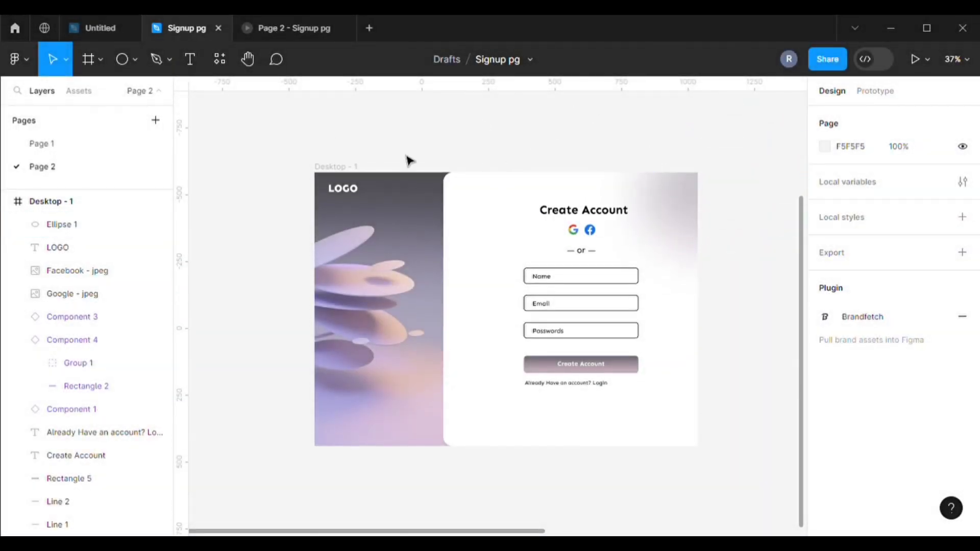
Step: Duplicate the Desktop - 1 frame and place Desktop - 2 to its right
{"action": "left_click", "coordinate": [338, 169]}
{"action": "key", "text": "ctrl+d"}
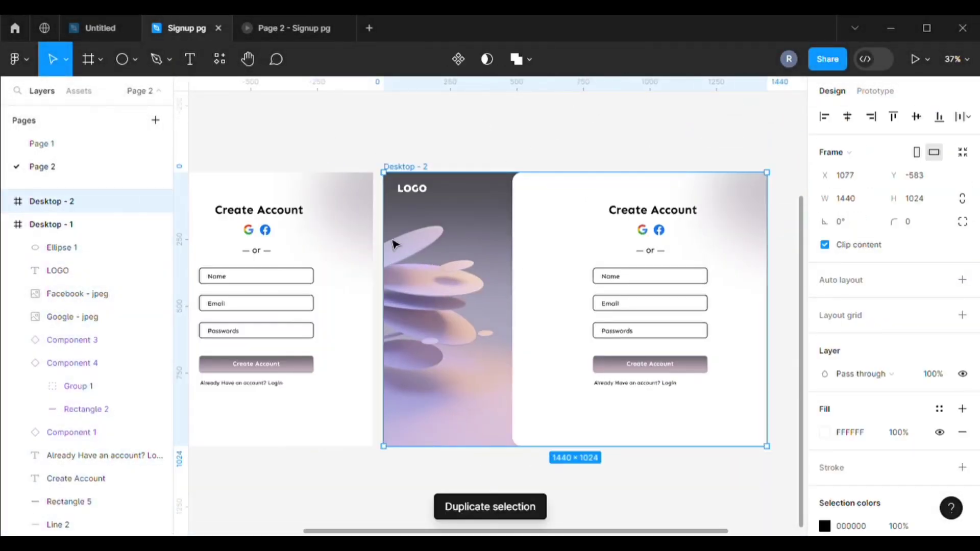
{"action": "left_click_drag", "start_coordinate": [562, 530], "coordinate": [506, 530]}
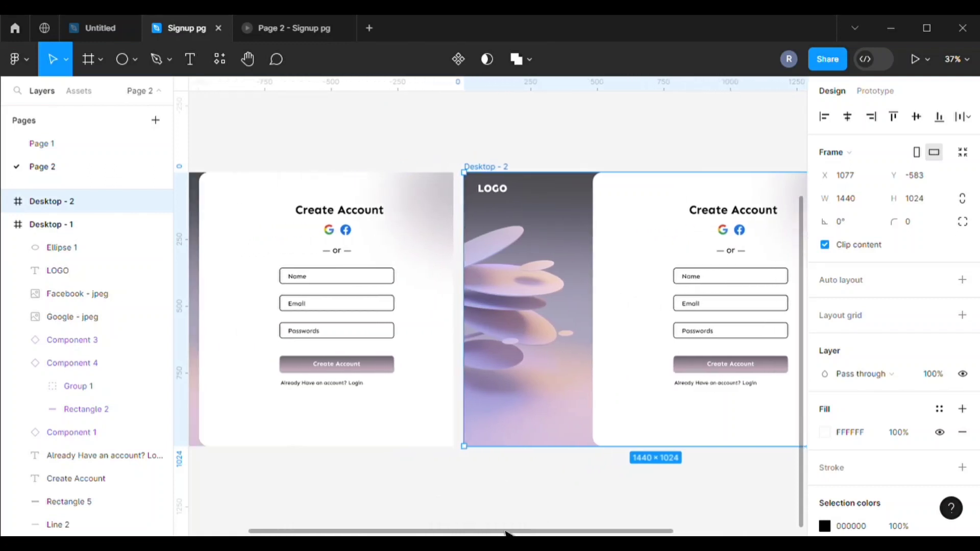
{"action": "left_click_drag", "start_coordinate": [489, 174], "coordinate": [575, 174]}
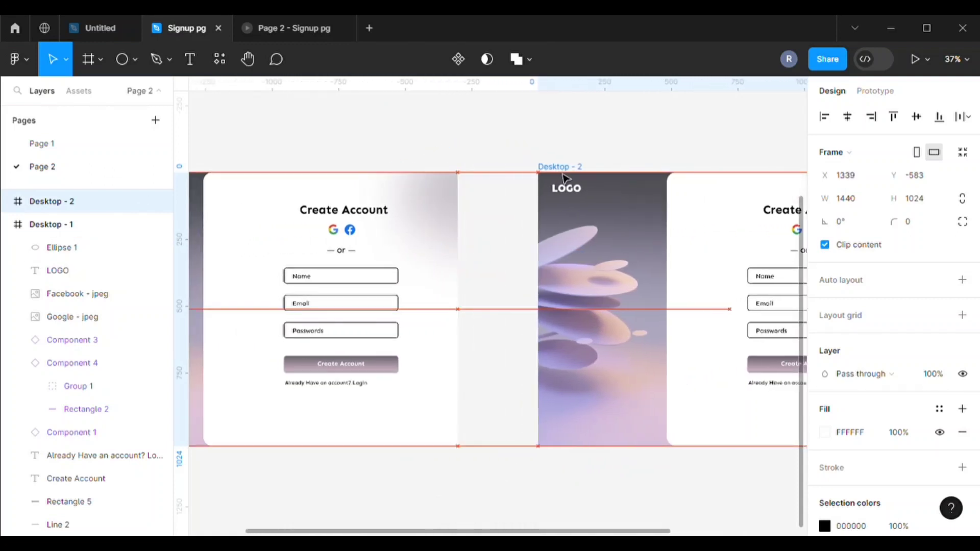
{"action": "left_click_drag", "start_coordinate": [587, 531], "coordinate": [720, 531]}
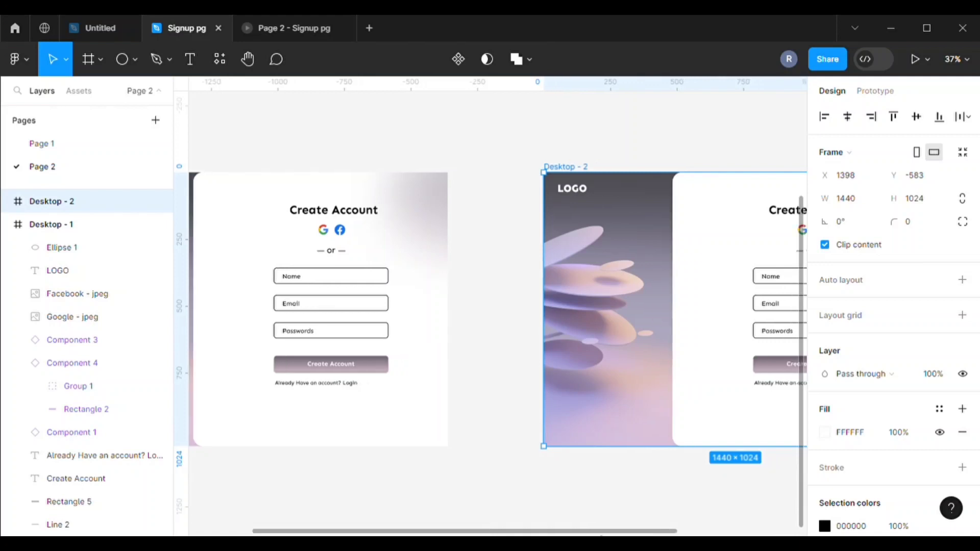
{"action": "scroll", "coordinate": [497, 306], "scroll_direction": "right", "scroll_amount": 3}
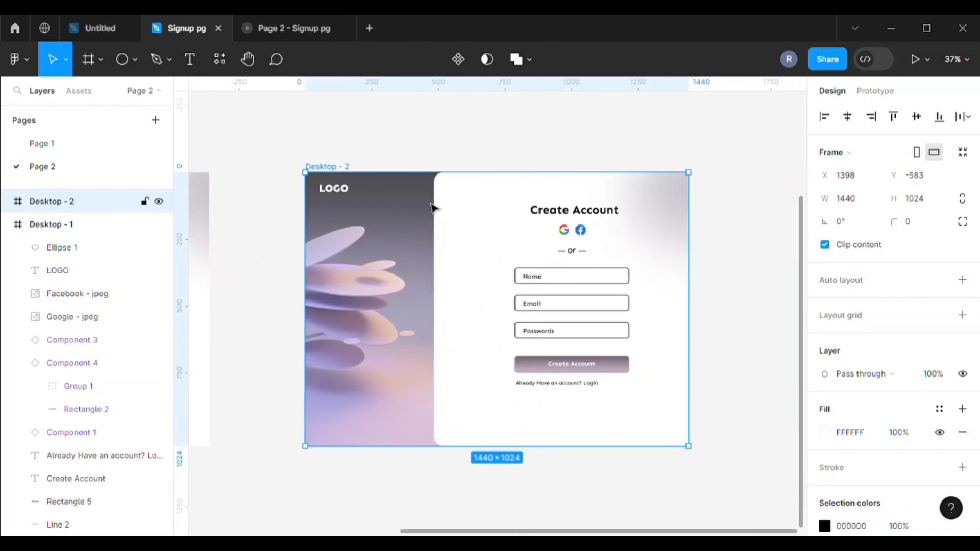
Step: Marquee-select all the form elements and the ellipse in Desktop - 2
{"action": "scroll", "coordinate": [431, 207], "scroll_direction": "down", "scroll_amount": 3}
{"action": "left_click", "coordinate": [262, 301]}
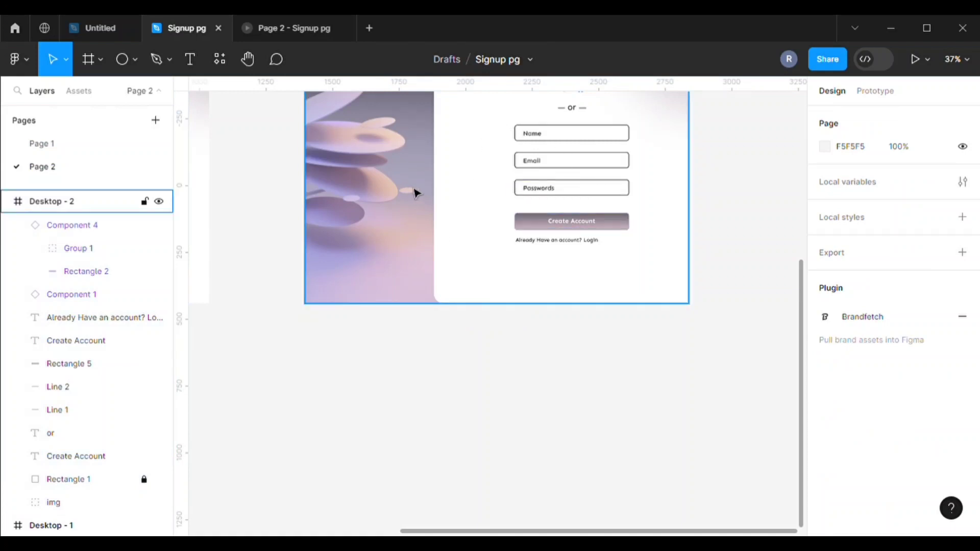
{"action": "left_click_drag", "start_coordinate": [403, 182], "coordinate": [590, 288]}
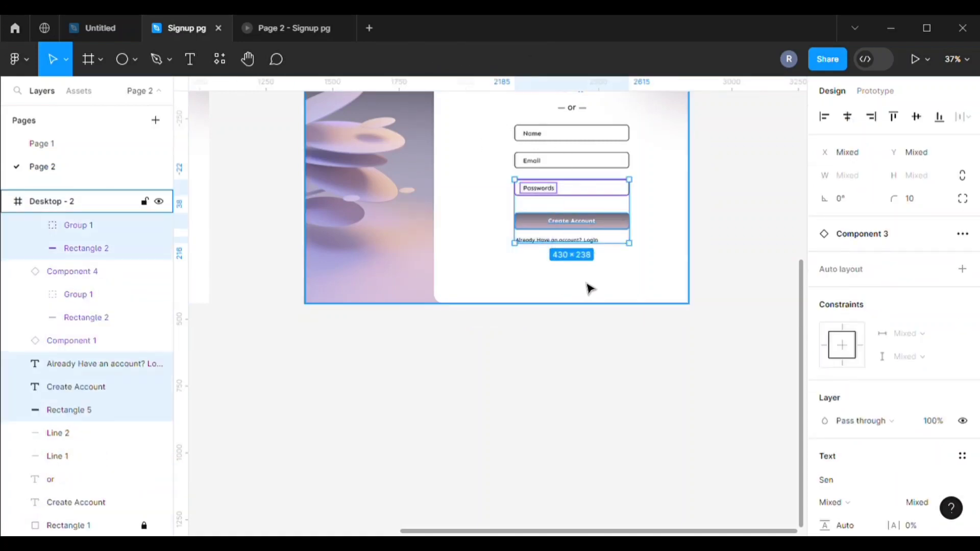
{"action": "scroll", "coordinate": [587, 289], "scroll_direction": "up", "scroll_amount": 3}
{"action": "left_click_drag", "start_coordinate": [399, 187], "coordinate": [650, 434]}
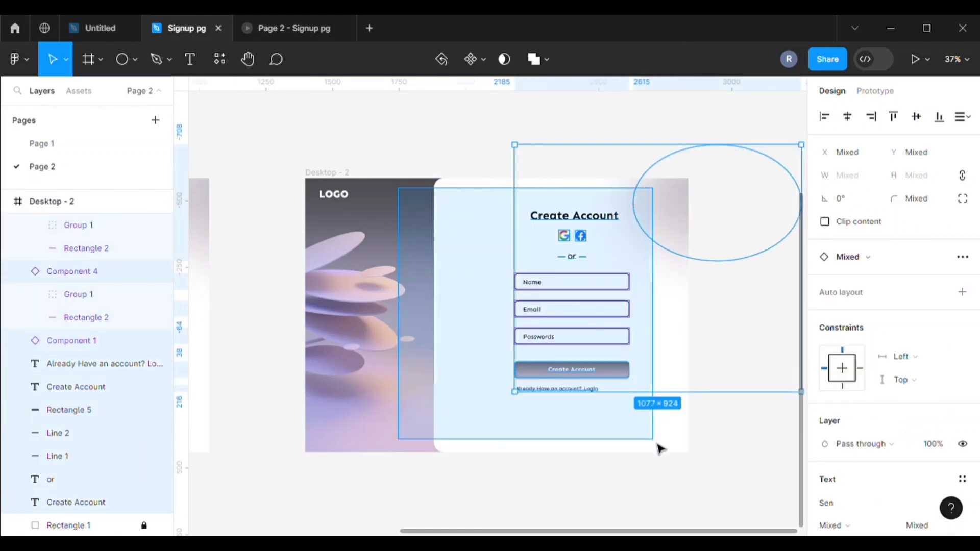
{"action": "left_click_drag", "start_coordinate": [650, 434], "coordinate": [658, 445]}
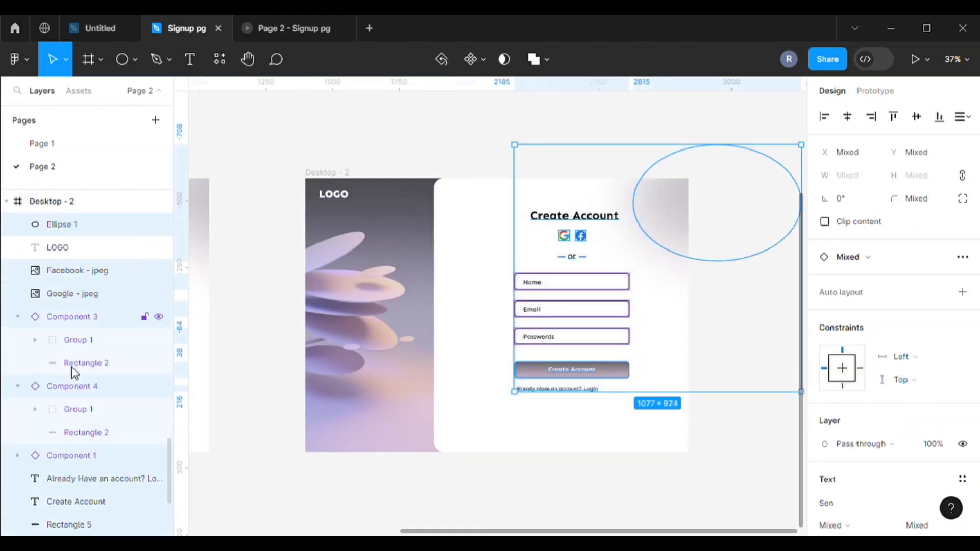
Step: Add the white card Rectangle 1 to the selection and unlock its layer
{"action": "scroll", "coordinate": [76, 388], "scroll_direction": "down", "scroll_amount": 4}
{"action": "scroll", "coordinate": [86, 413], "scroll_direction": "down", "scroll_amount": 3}
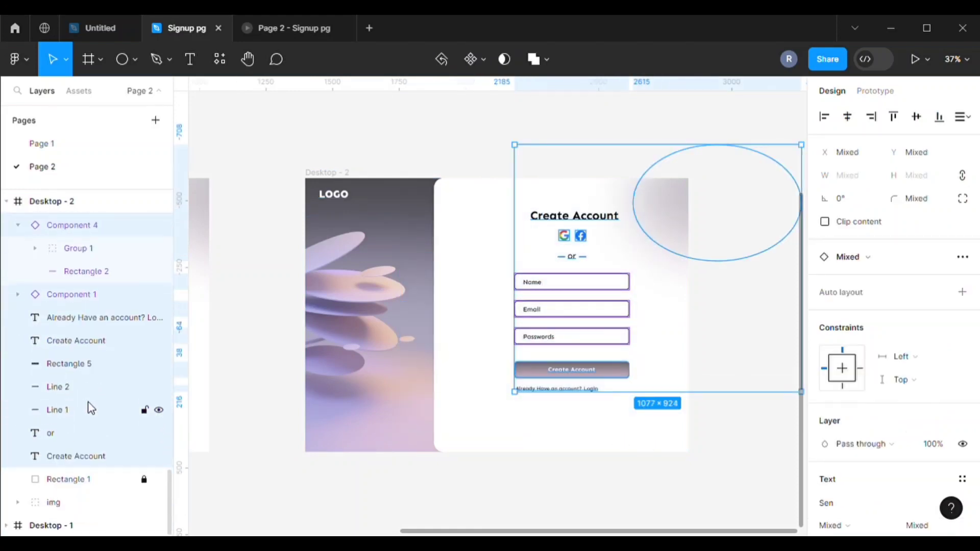
{"action": "left_click", "coordinate": [81, 480], "text": "shift"}
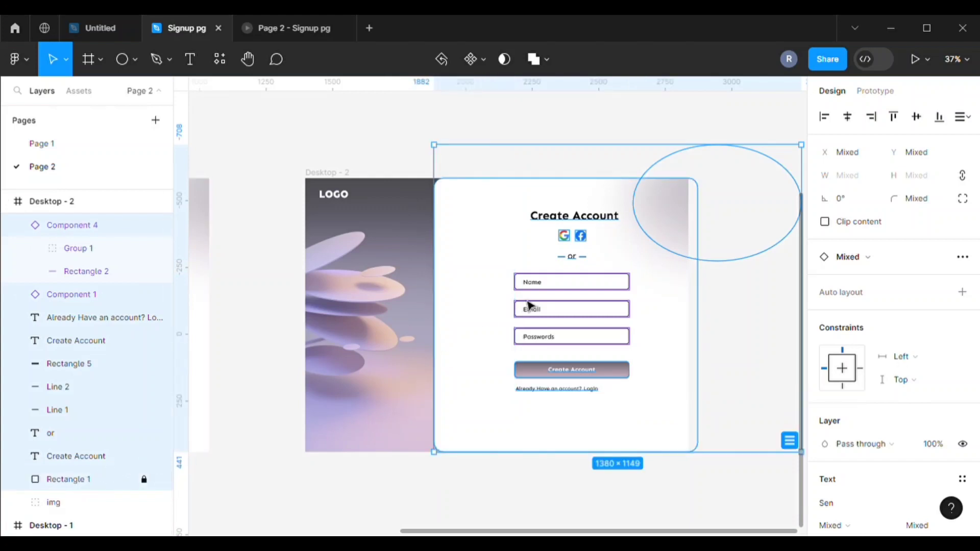
{"action": "scroll", "coordinate": [77, 322], "scroll_direction": "up", "scroll_amount": 5}
{"action": "scroll", "coordinate": [77, 306], "scroll_direction": "up", "scroll_amount": 5}
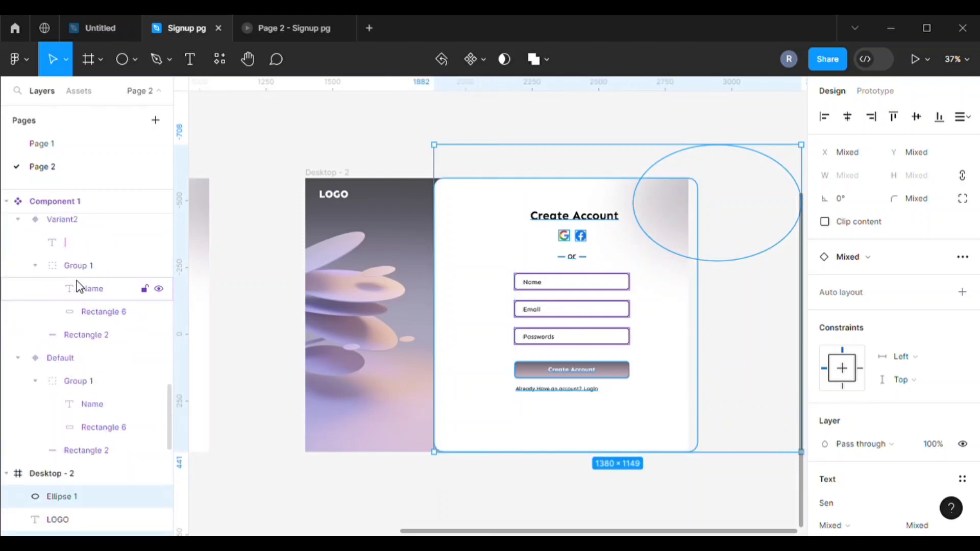
{"action": "scroll", "coordinate": [71, 322], "scroll_direction": "down", "scroll_amount": 5}
{"action": "scroll", "coordinate": [84, 347], "scroll_direction": "down", "scroll_amount": 3}
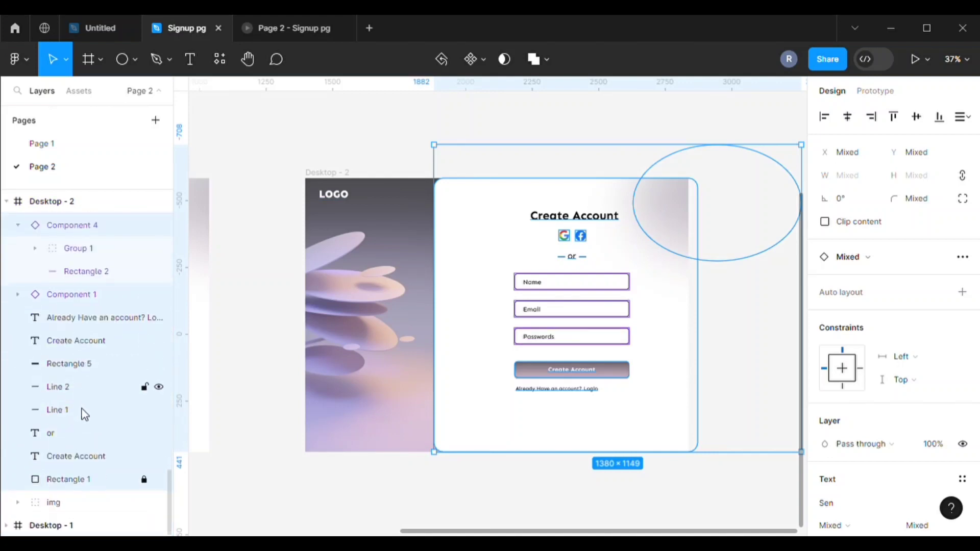
{"action": "left_click", "coordinate": [144, 479]}
Step: Slide the signup card and form content rightward in Desktop - 2
{"action": "left_click_drag", "start_coordinate": [469, 406], "coordinate": [551, 405]}
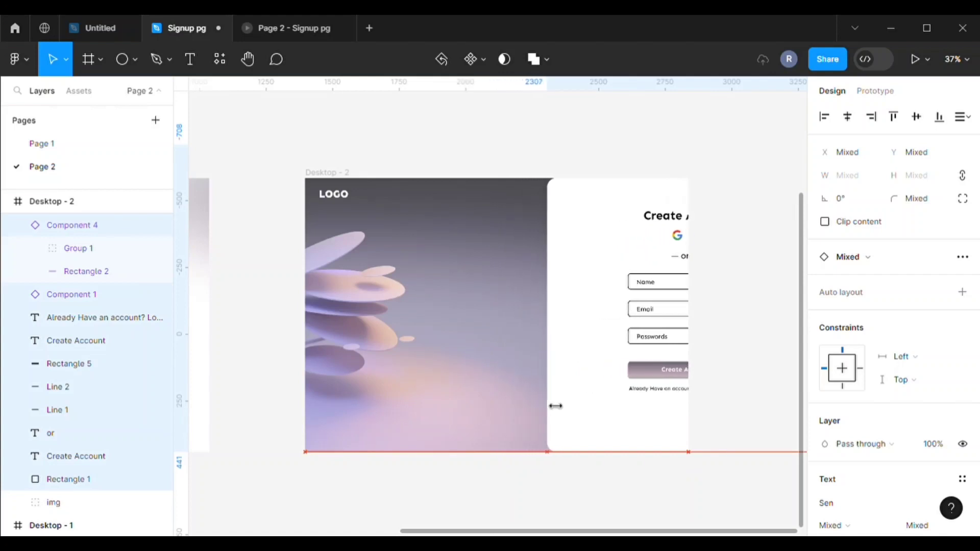
{"action": "key", "text": "shift+Right"}
{"action": "key", "text": "shift+Right"}
{"action": "key", "text": "shift+Right"}
{"action": "key", "text": "shift+Right"}
{"action": "key", "text": "shift+Right"}
{"action": "key", "text": "shift+Right"}
{"action": "key", "text": "shift+Right"}
{"action": "key", "text": "shift+Right"}
{"action": "key", "text": "shift+Right"}
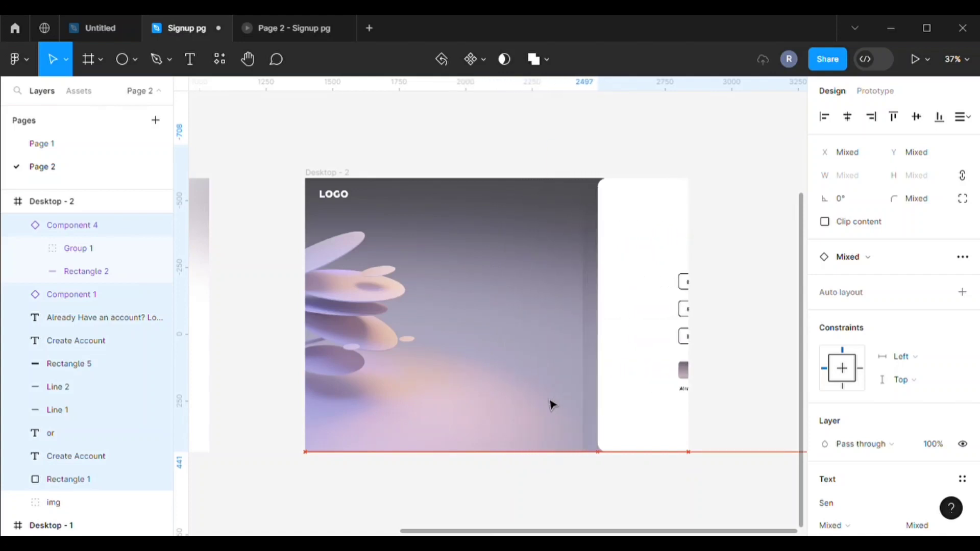
{"action": "key", "text": "shift+Right"}
{"action": "key", "text": "shift+Right"}
{"action": "key", "text": "shift+Right"}
{"action": "key", "text": "shift+Right"}
{"action": "key", "text": "shift+Right"}
{"action": "key", "text": "shift+Right"}
{"action": "key", "text": "shift+Right"}
{"action": "key", "text": "shift+Right"}
{"action": "key", "text": "shift+Right"}
{"action": "key", "text": "shift+Right"}
{"action": "key", "text": "shift+Right"}
{"action": "key", "text": "shift+Right"}
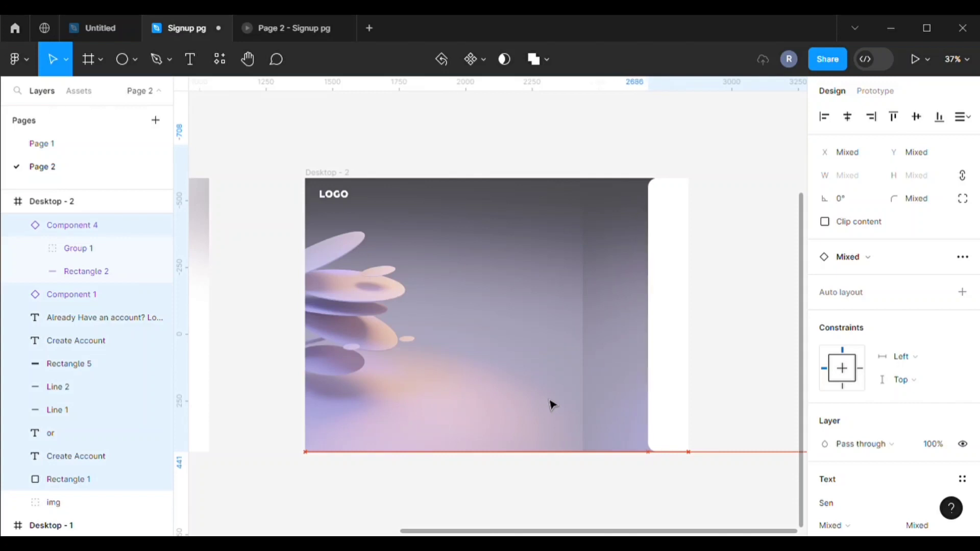
{"action": "key", "text": "shift+Right"}
{"action": "key", "text": "shift+Right"}
{"action": "key", "text": "shift+Right"}
Step: Nudge the img group right until the floating discs sit near the frame's centre
{"action": "key", "text": "shift+Right"}
{"action": "key", "text": "shift+Right"}
{"action": "key", "text": "shift+Right"}
{"action": "key", "text": "shift+Right"}
{"action": "key", "text": "shift+Right"}
{"action": "key", "text": "shift+Right"}
{"action": "key", "text": "shift+Right"}
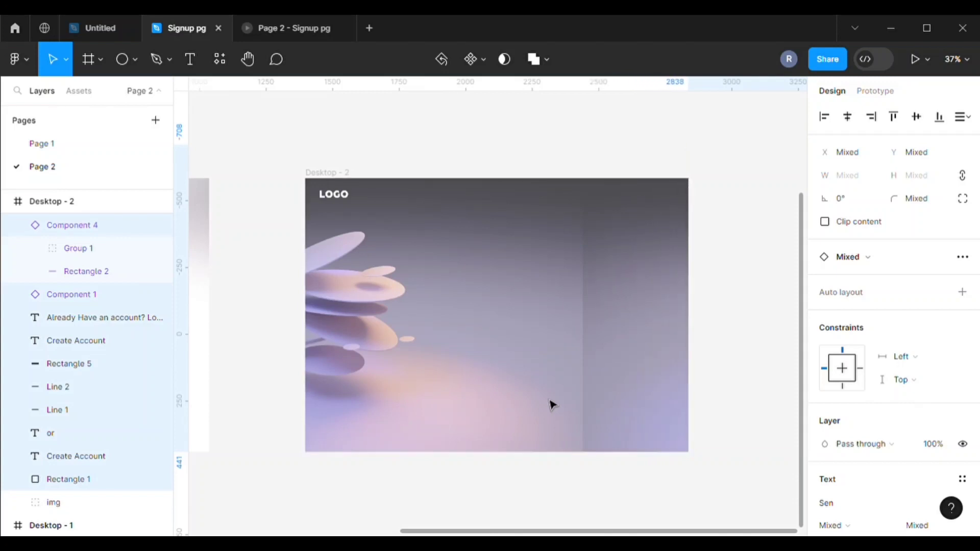
{"action": "left_click", "coordinate": [58, 503]}
{"action": "key", "text": "shift+Right"}
{"action": "key", "text": "shift+Right"}
{"action": "key", "text": "shift+Right"}
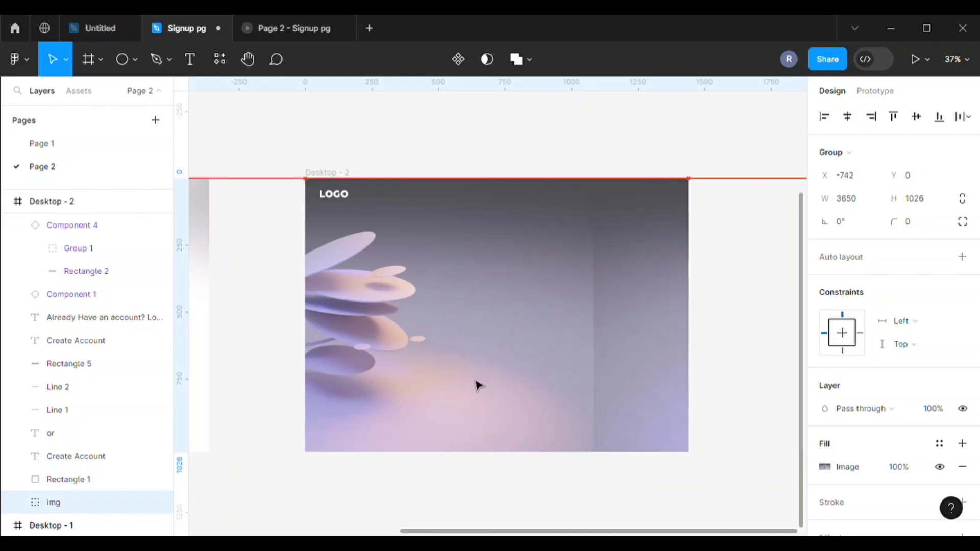
{"action": "key", "text": "shift+Right"}
{"action": "key", "text": "shift+Right"}
{"action": "key", "text": "shift+Right"}
{"action": "key", "text": "shift+Right"}
{"action": "key", "text": "shift+Right"}
{"action": "key", "text": "shift+Right"}
{"action": "key", "text": "shift+Right"}
{"action": "key", "text": "shift+Right"}
{"action": "key", "text": "shift+Right"}
{"action": "key", "text": "shift+Right"}
{"action": "key", "text": "shift+Right"}
{"action": "key", "text": "shift+Right"}
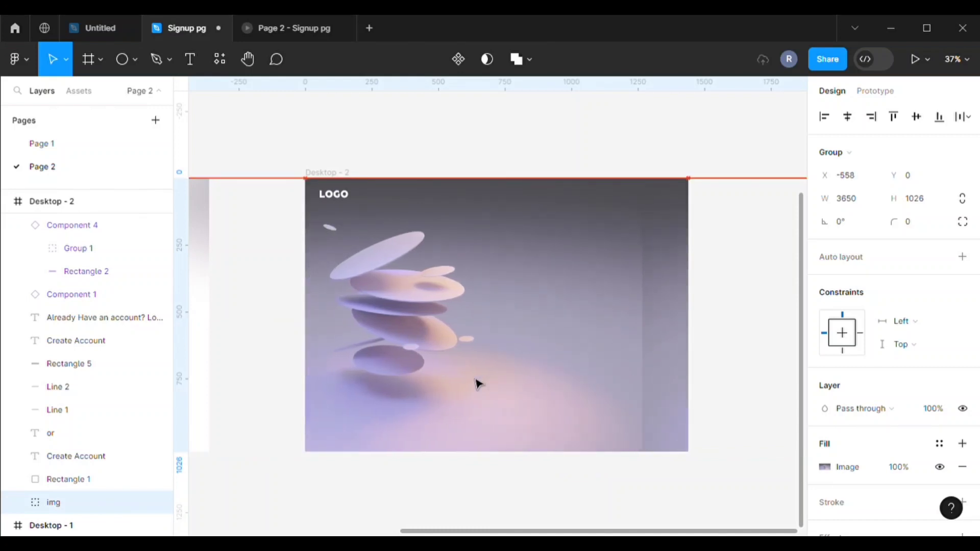
{"action": "key", "text": "shift+Right"}
{"action": "key", "text": "shift+Right"}
{"action": "key", "text": "shift+Right"}
{"action": "key", "text": "shift+Right"}
{"action": "key", "text": "shift+Right"}
{"action": "key", "text": "shift+Right"}
{"action": "key", "text": "shift+Right"}
{"action": "key", "text": "shift+Right"}
{"action": "key", "text": "shift+Right"}
{"action": "key", "text": "shift+Right"}
{"action": "key", "text": "shift+Right"}
{"action": "key", "text": "shift+Right"}
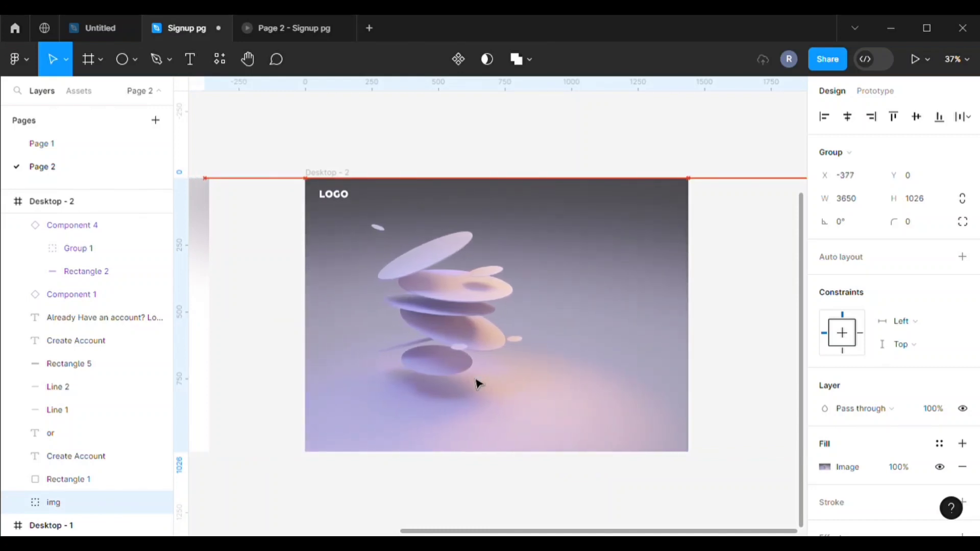
{"action": "key", "text": "shift+Right"}
{"action": "key", "text": "shift+Right"}
{"action": "key", "text": "shift+Right"}
{"action": "key", "text": "shift+Right"}
{"action": "key", "text": "shift+Right"}
{"action": "key", "text": "shift+Right"}
{"action": "key", "text": "shift+Right"}
{"action": "key", "text": "shift+Right"}
{"action": "key", "text": "shift+Right"}
{"action": "key", "text": "shift+Right"}
{"action": "key", "text": "shift+Right"}
{"action": "key", "text": "shift+Right"}
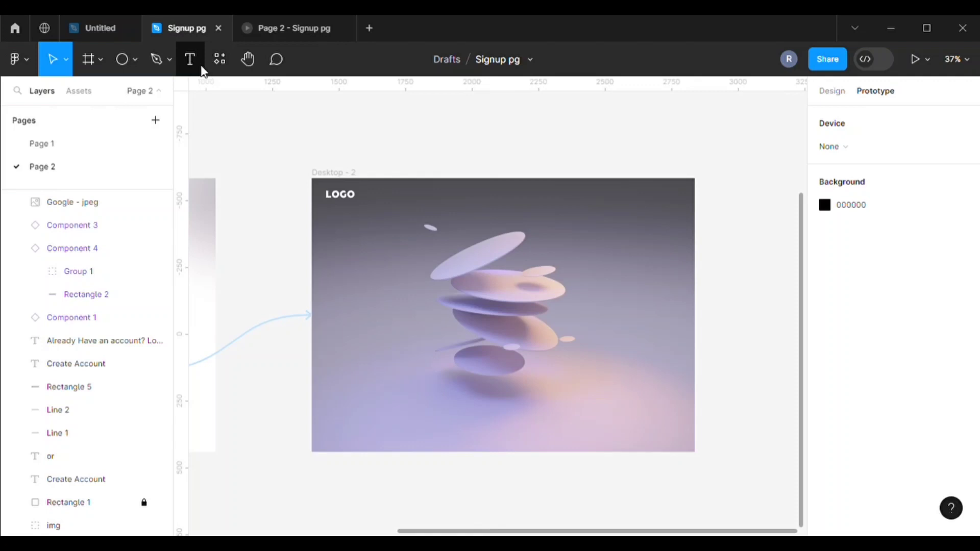
Step: Add a 'Main Page' text label in Desktop - 2
{"action": "left_click", "coordinate": [190, 59]}
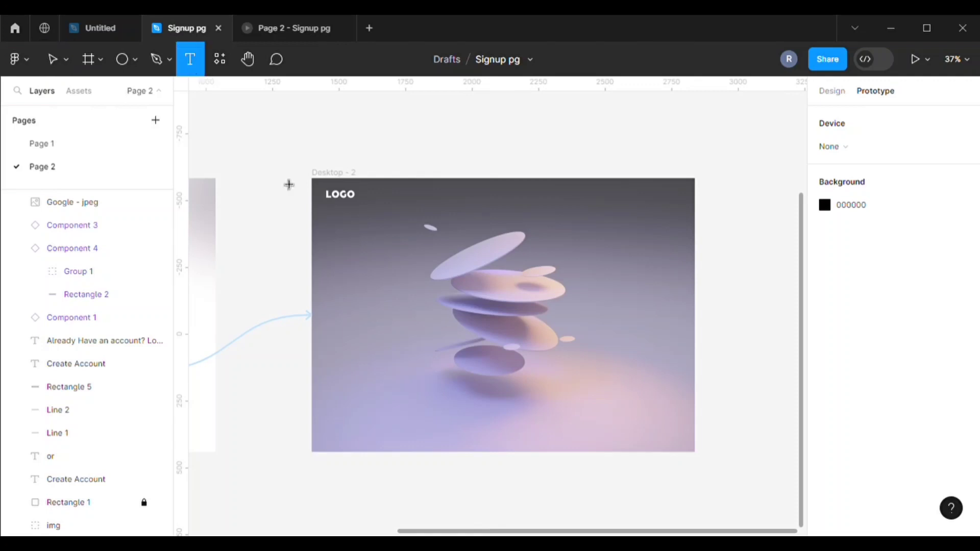
{"action": "left_click", "coordinate": [468, 424]}
{"action": "type", "text": "Main O"}
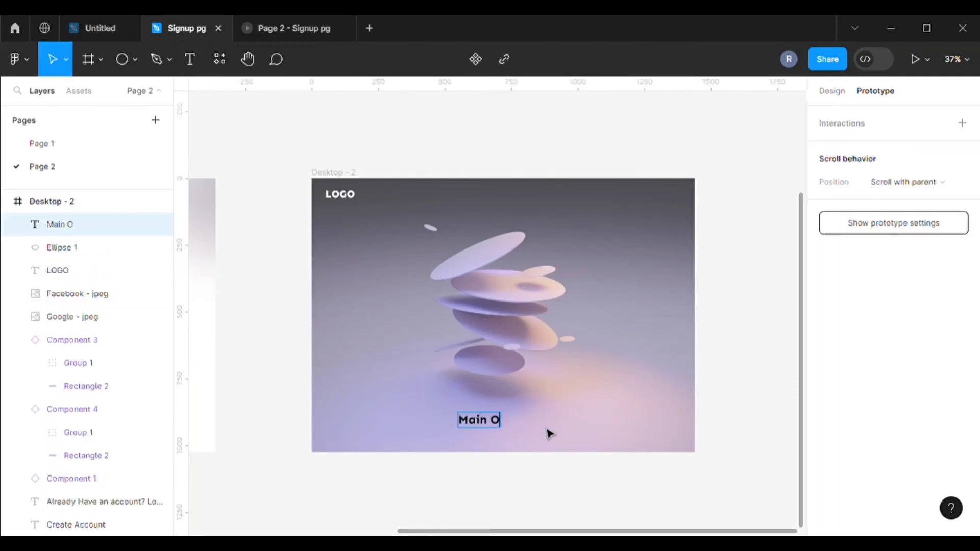
{"action": "type", "text": "ge"}
{"action": "key", "text": "Escape"}
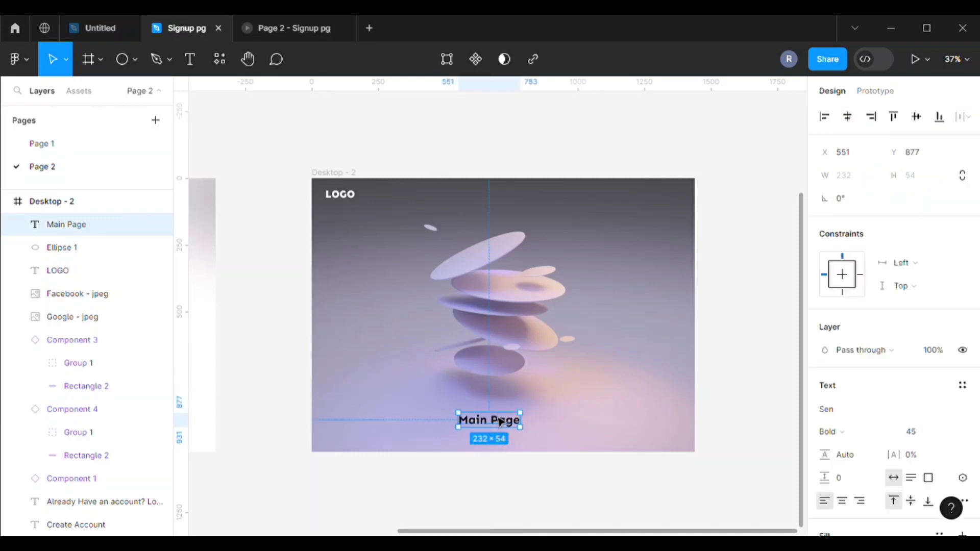
{"action": "left_click_drag", "start_coordinate": [497, 424], "coordinate": [512, 411]}
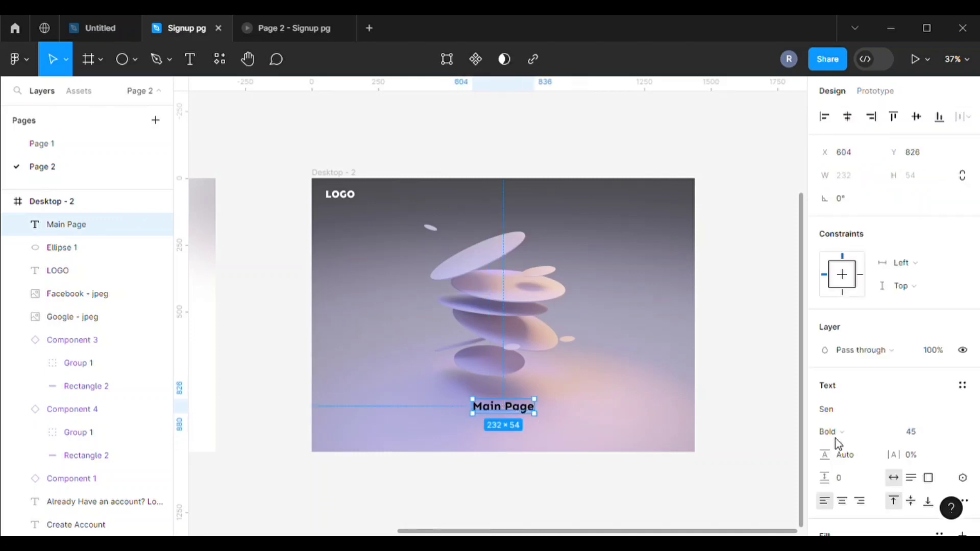
Step: Set the Main Page text fill to white
{"action": "scroll", "coordinate": [839, 443], "scroll_direction": "down", "scroll_amount": 4}
{"action": "left_click", "coordinate": [825, 376]}
{"action": "mouse_move", "coordinate": [748, 322]}
{"action": "left_mouse_down"}
{"action": "mouse_move", "coordinate": [586, 184]}
{"action": "mouse_move", "coordinate": [476, 145]}
{"action": "left_mouse_up"}
{"action": "left_click", "coordinate": [512, 145]}
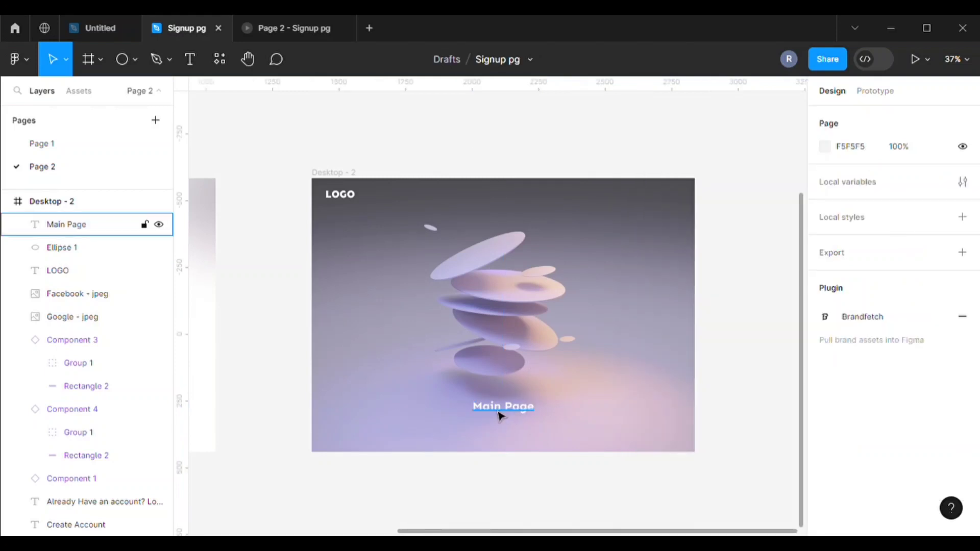
Step: Move the Main Page text over the discs and scale it up about 1.42x
{"action": "left_click", "coordinate": [526, 417]}
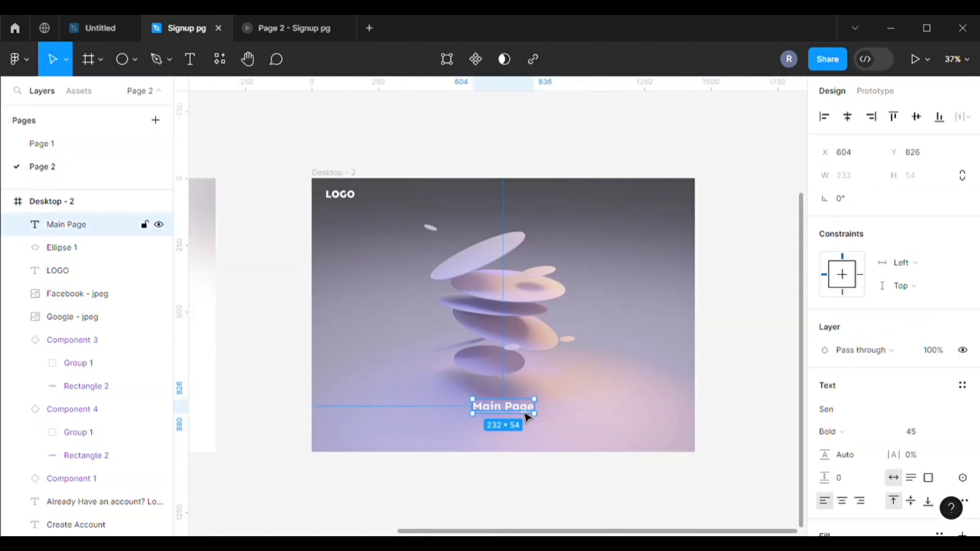
{"action": "left_click_drag", "start_coordinate": [516, 419], "coordinate": [547, 312]}
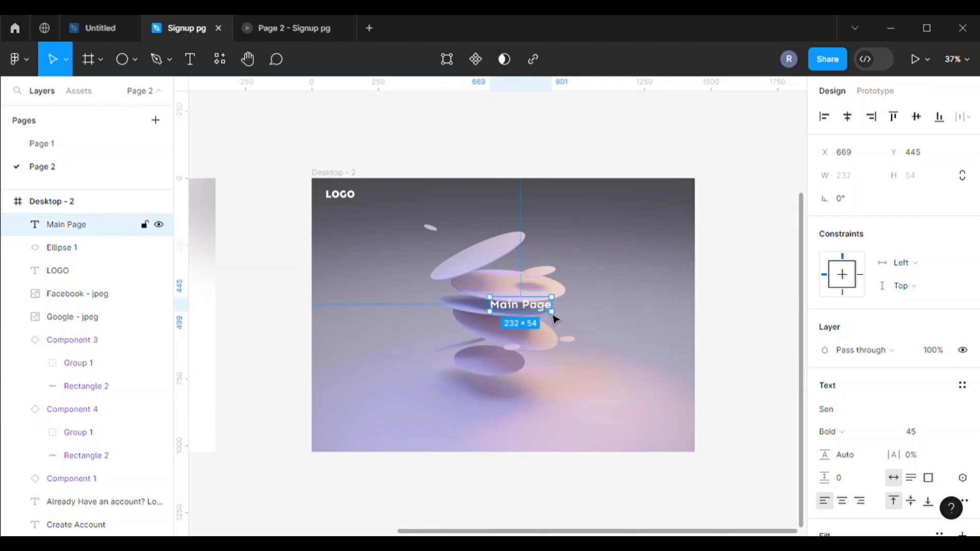
{"action": "left_click_drag", "start_coordinate": [547, 313], "coordinate": [550, 308]}
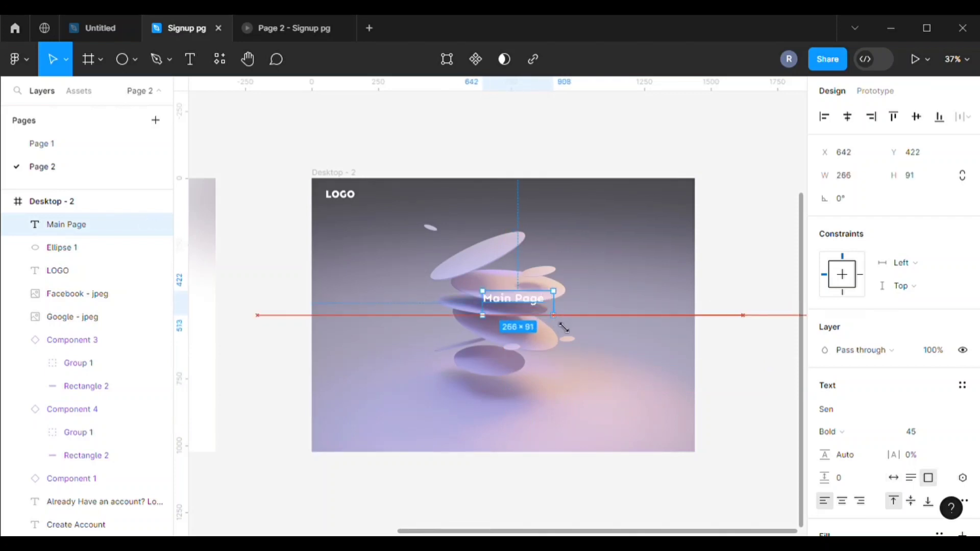
{"action": "key", "text": "k"}
{"action": "mouse_move", "coordinate": [545, 306]}
{"action": "left_mouse_down"}
{"action": "mouse_move", "coordinate": [534, 301]}
{"action": "mouse_move", "coordinate": [522, 332]}
{"action": "left_mouse_up"}
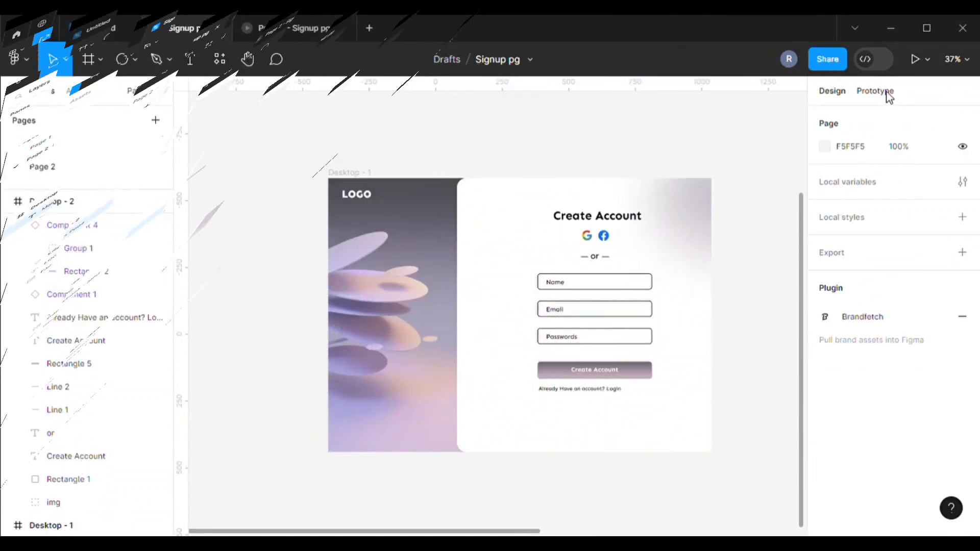
Step: Link the Create Account button in Desktop - 1 to Desktop - 2 as a prototype interaction
{"action": "left_click", "coordinate": [880, 92]}
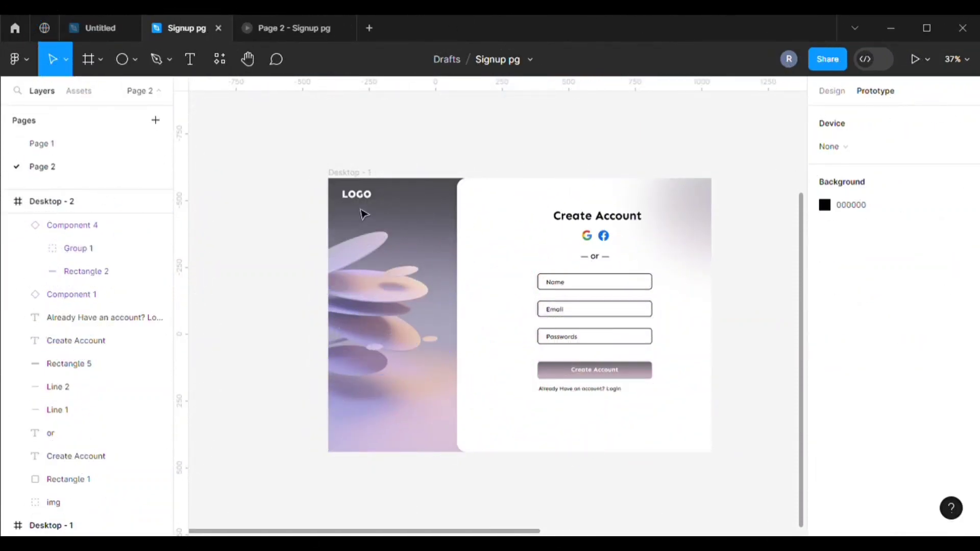
{"action": "left_click", "coordinate": [358, 172]}
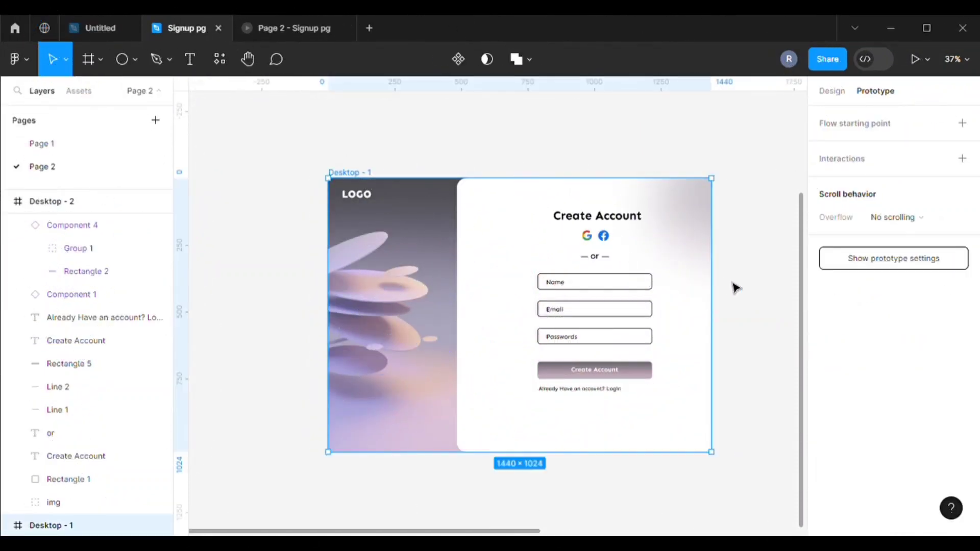
{"action": "left_click", "coordinate": [648, 369]}
{"action": "mouse_move", "coordinate": [653, 369]}
{"action": "left_mouse_down"}
{"action": "mouse_move", "coordinate": [712, 369]}
{"action": "mouse_move", "coordinate": [693, 293]}
{"action": "left_mouse_up"}
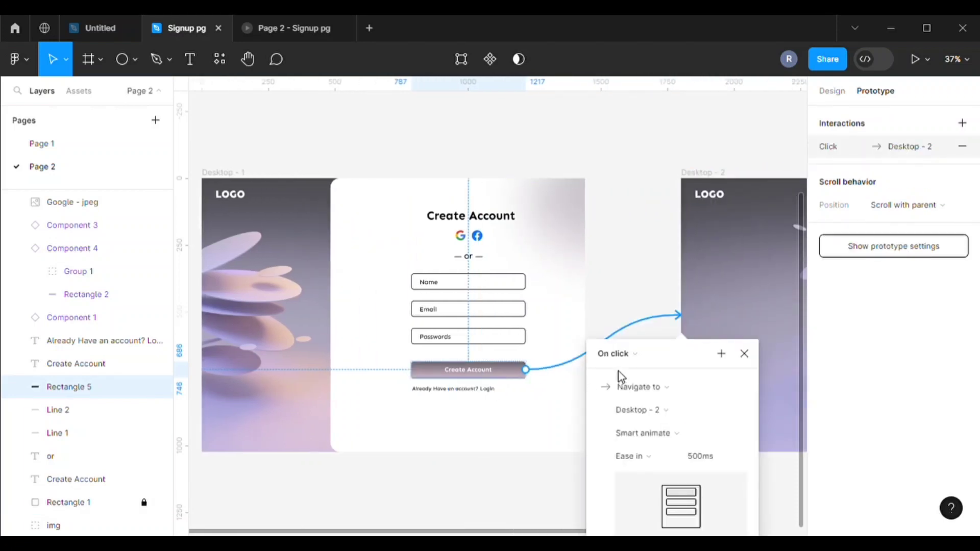
Step: Set the transition to Smart animate with Gentle easing, then launch the prototype preview
{"action": "mouse_move", "coordinate": [638, 386]}
{"action": "type", "text": "15"}
{"action": "type", "text": "00"}
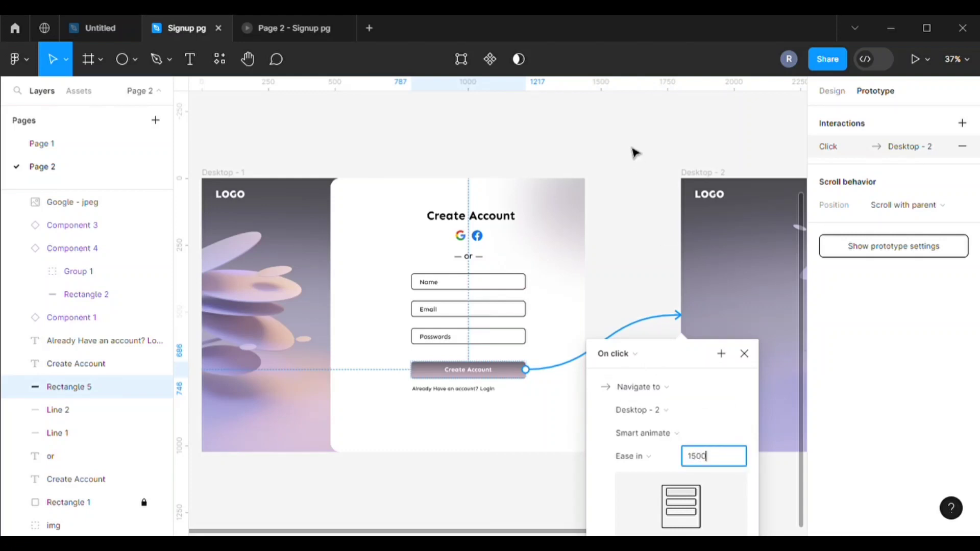
{"action": "left_click", "coordinate": [658, 456]}
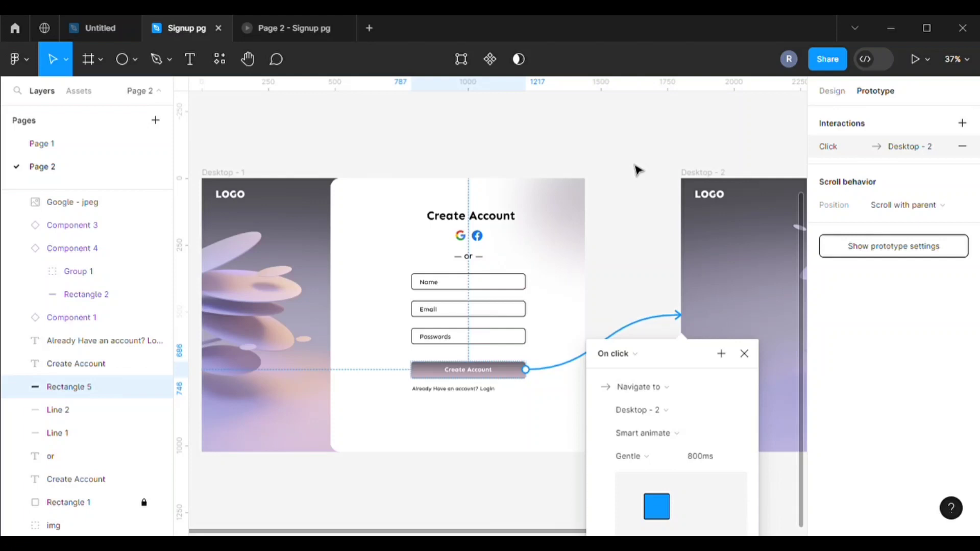
{"action": "left_click", "coordinate": [637, 170]}
{"action": "left_click", "coordinate": [290, 30]}
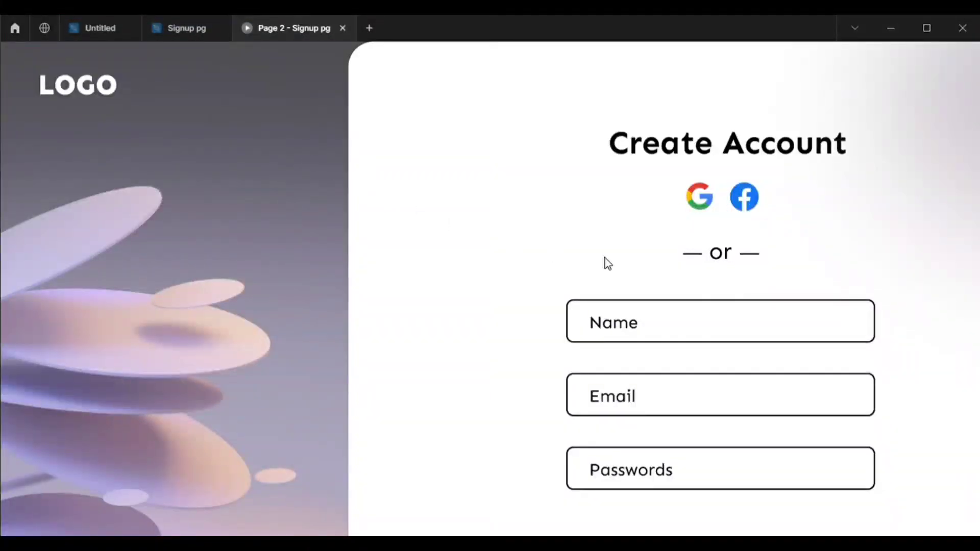
Step: Test Create Account in the presentation, then return to the signup screen
{"action": "scroll", "coordinate": [627, 257], "scroll_direction": "down", "scroll_amount": 2}
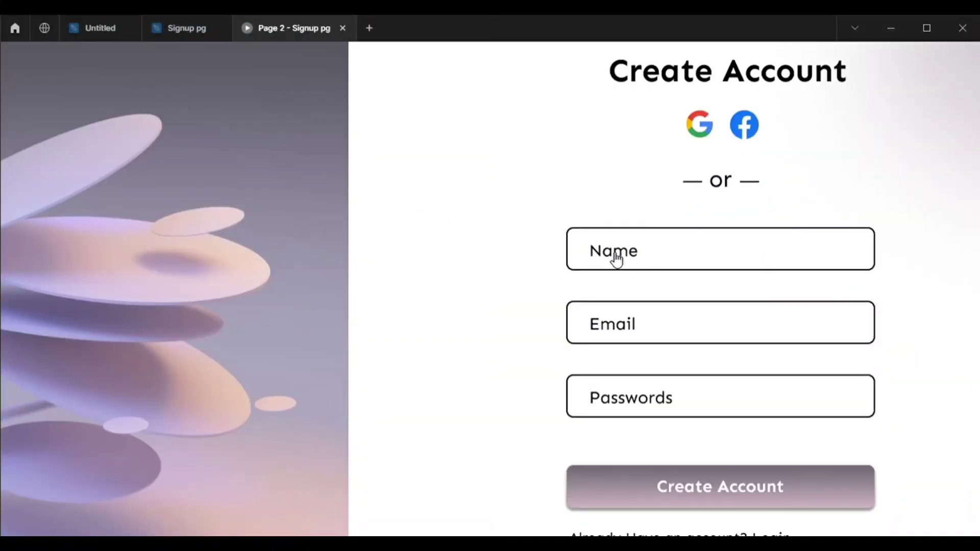
{"action": "scroll", "coordinate": [618, 331], "scroll_direction": "up", "scroll_amount": 1}
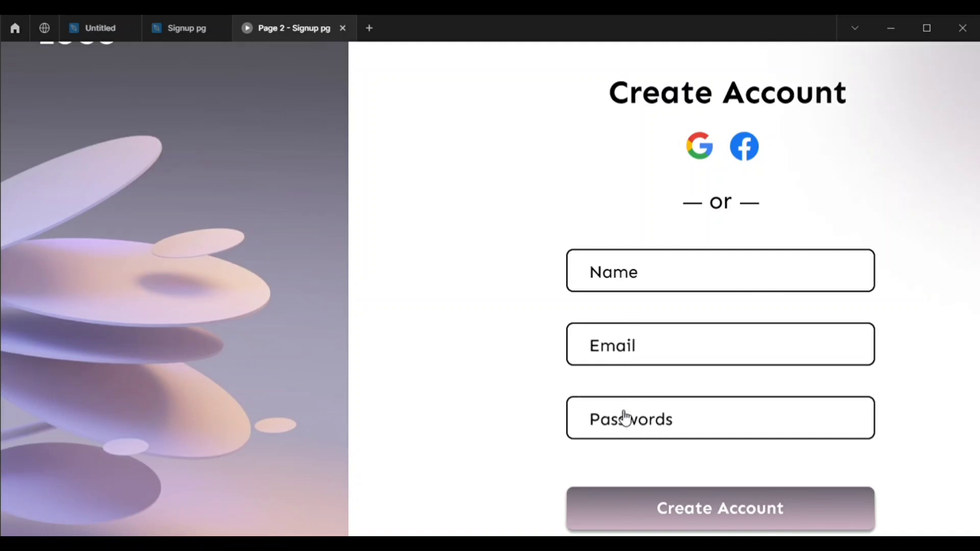
{"action": "scroll", "coordinate": [623, 415], "scroll_direction": "down", "scroll_amount": 3}
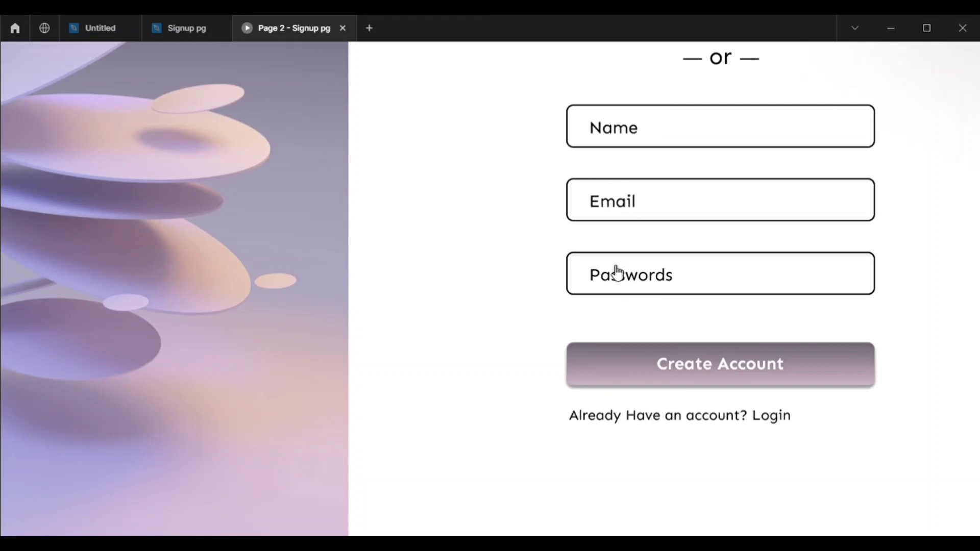
{"action": "left_click", "coordinate": [690, 371]}
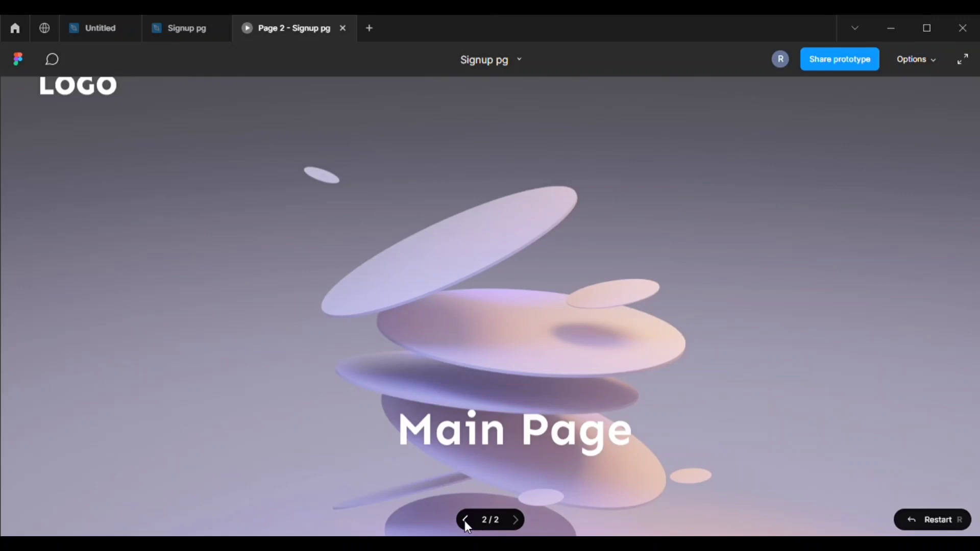
{"action": "left_click", "coordinate": [464, 519]}
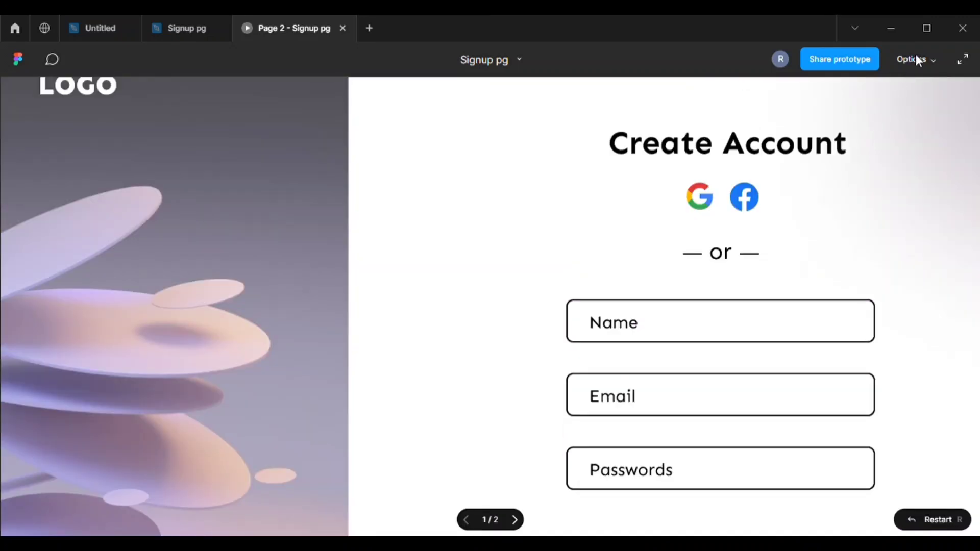
Step: Fit the prototype to screen, test the form fields, and trigger the Main Page transition
{"action": "left_click", "coordinate": [916, 59]}
{"action": "left_click", "coordinate": [883, 115]}
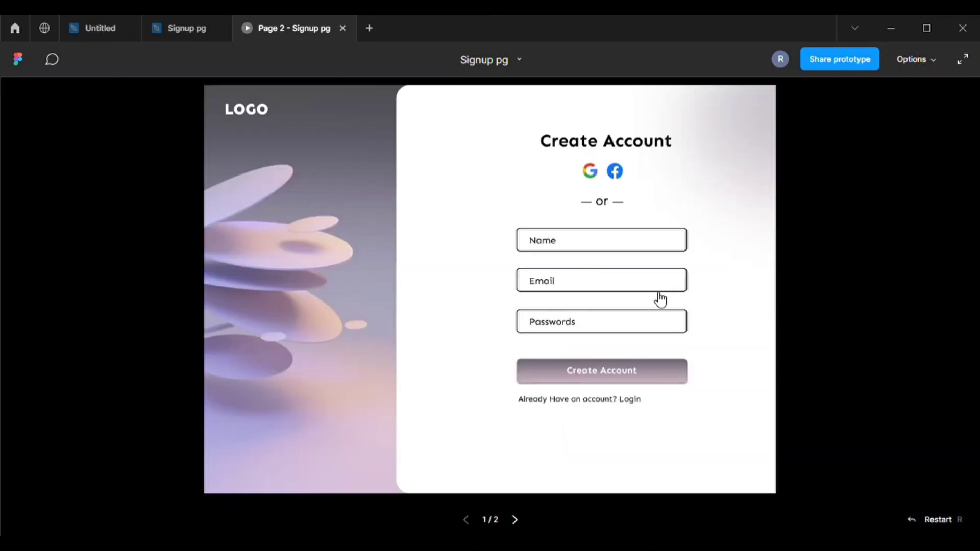
{"action": "left_click", "coordinate": [542, 252]}
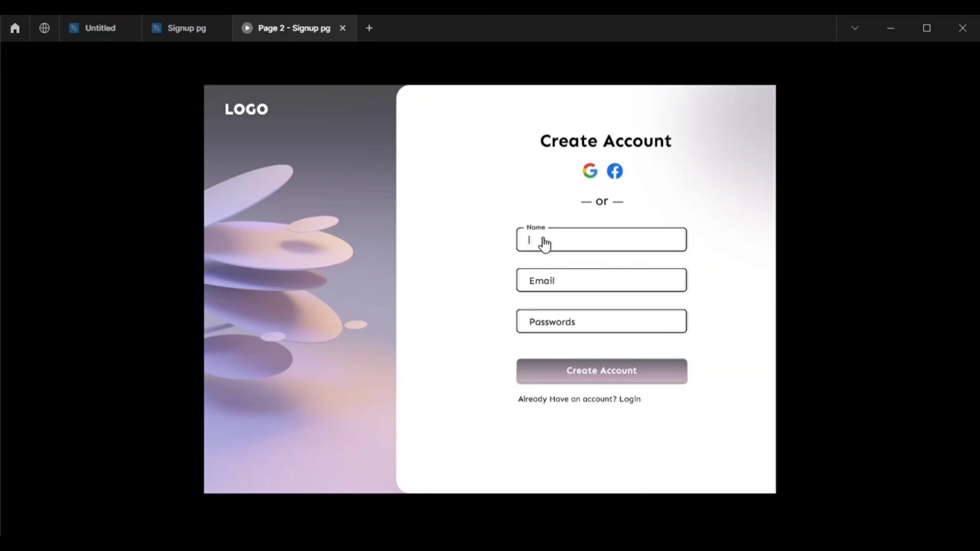
{"action": "left_click", "coordinate": [546, 283]}
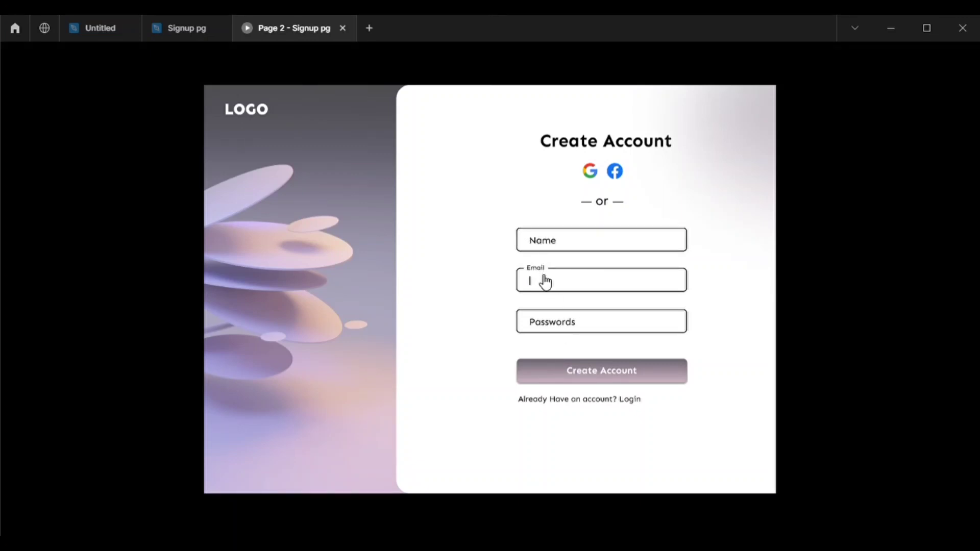
{"action": "left_click", "coordinate": [542, 281]}
{"action": "left_click", "coordinate": [563, 330]}
{"action": "left_click", "coordinate": [586, 377]}
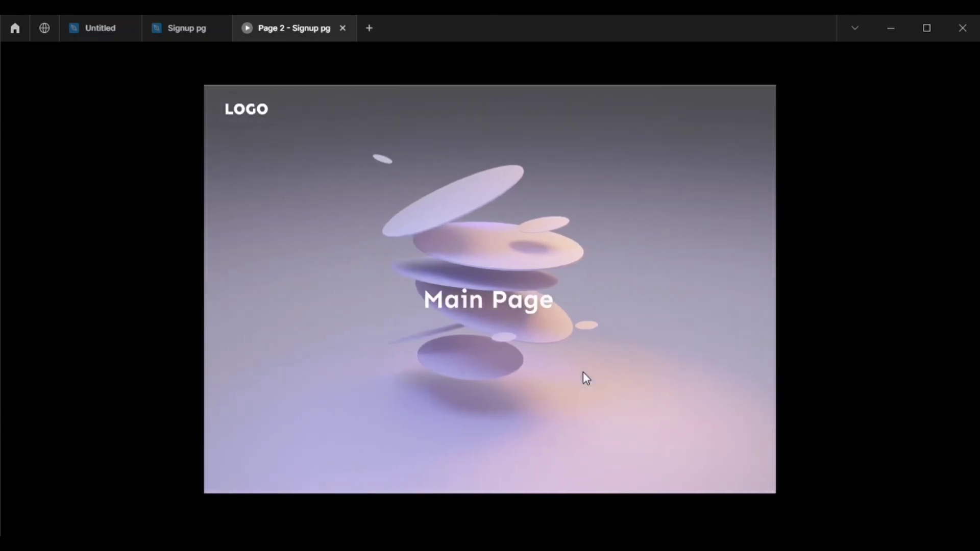